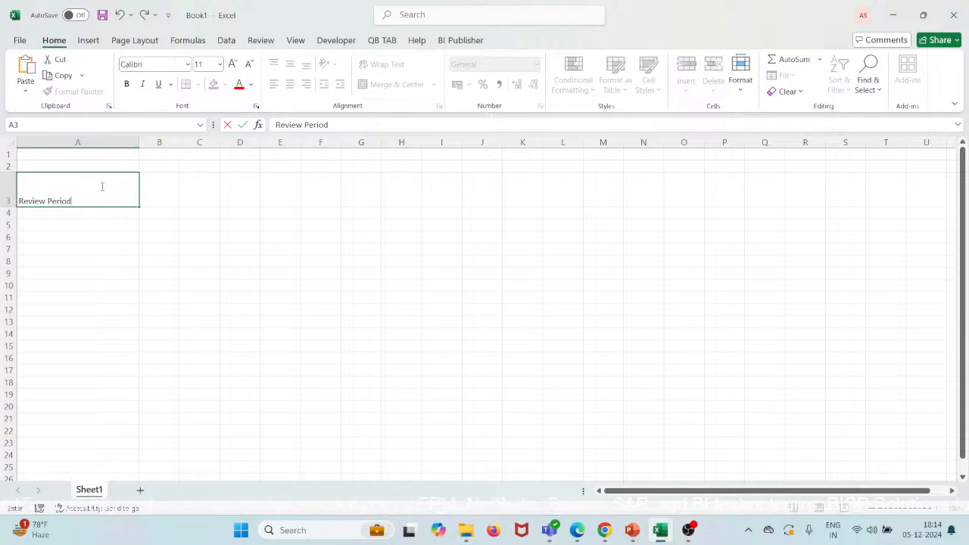
Commit the Review Period label in cell A3 and align it vertically to the middle of the cell
{"action": "left_click", "coordinate": [89, 273]}
{"action": "left_click", "coordinate": [89, 192]}
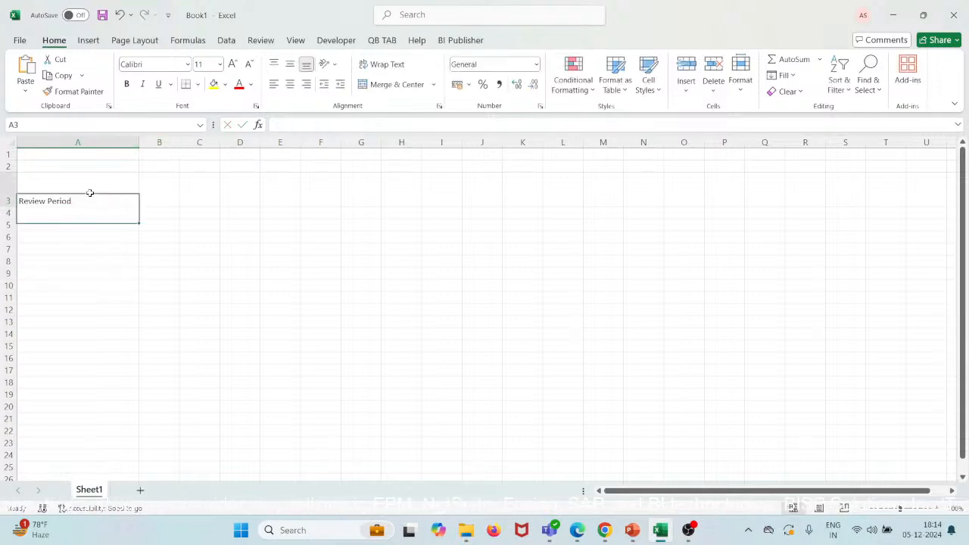
{"action": "left_click", "coordinate": [290, 65]}
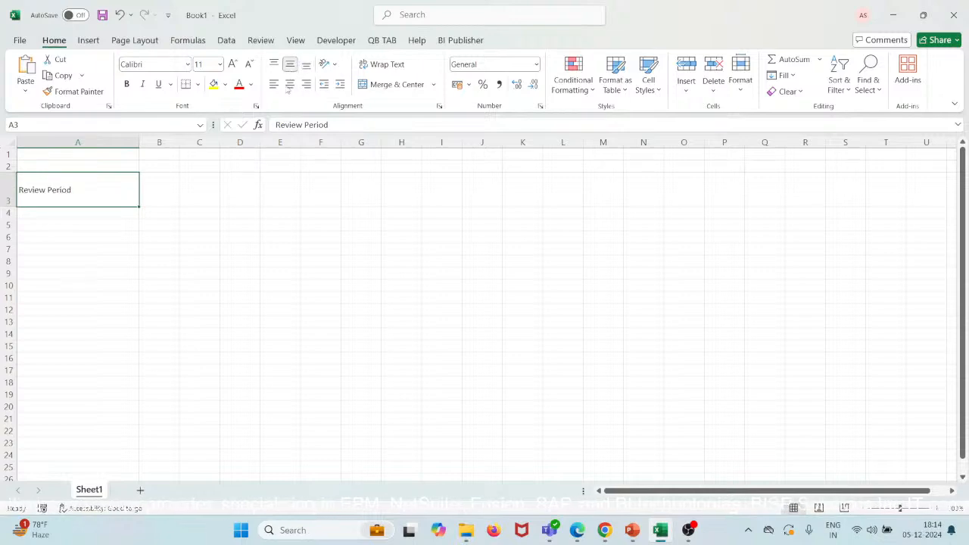
{"action": "double_click", "coordinate": [111, 191]}
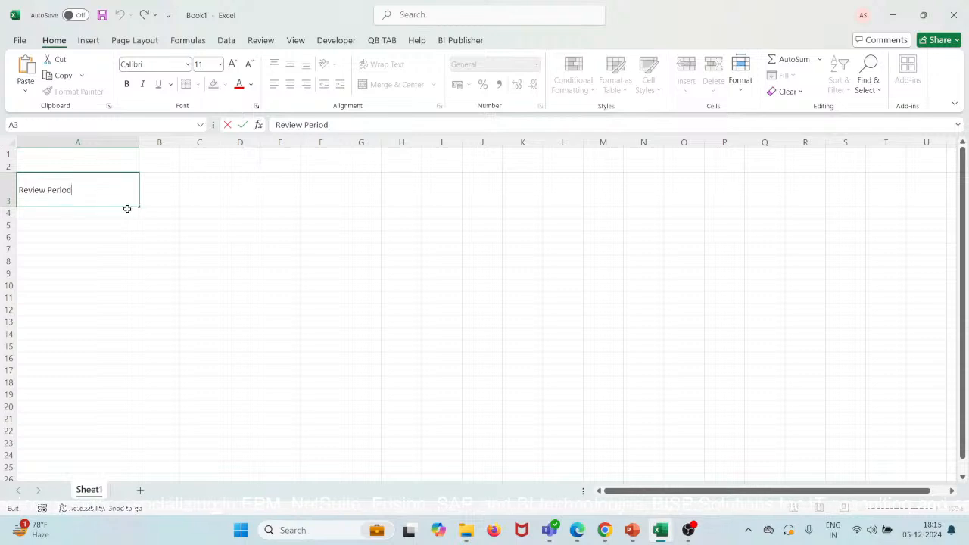
Enter FY2025 in cell B4 and format it with a wider column B, a taller row 4 and middle vertical alignment
{"action": "double_click", "coordinate": [162, 213]}
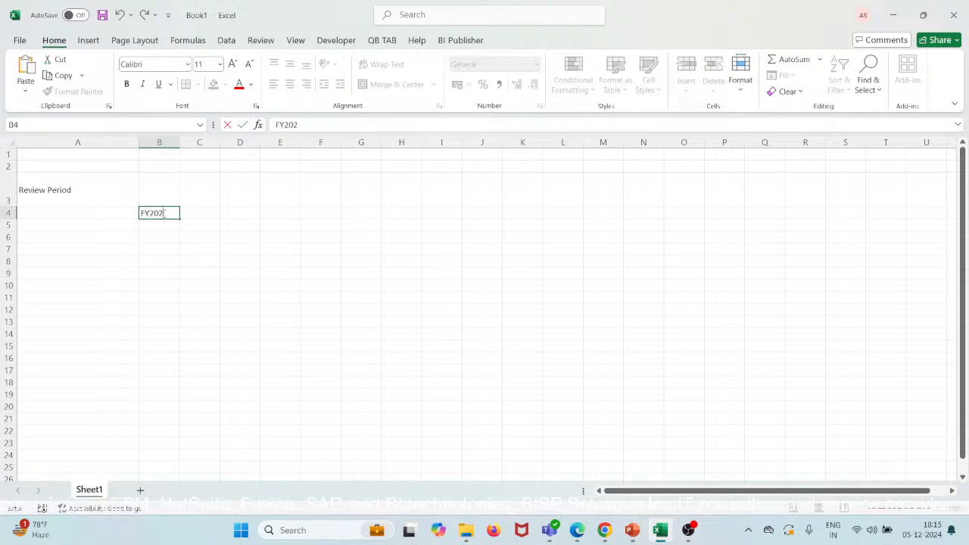
{"action": "left_click", "coordinate": [177, 142]}
{"action": "left_click_drag", "start_coordinate": [179, 143], "coordinate": [220, 142]}
{"action": "left_click", "coordinate": [169, 213]}
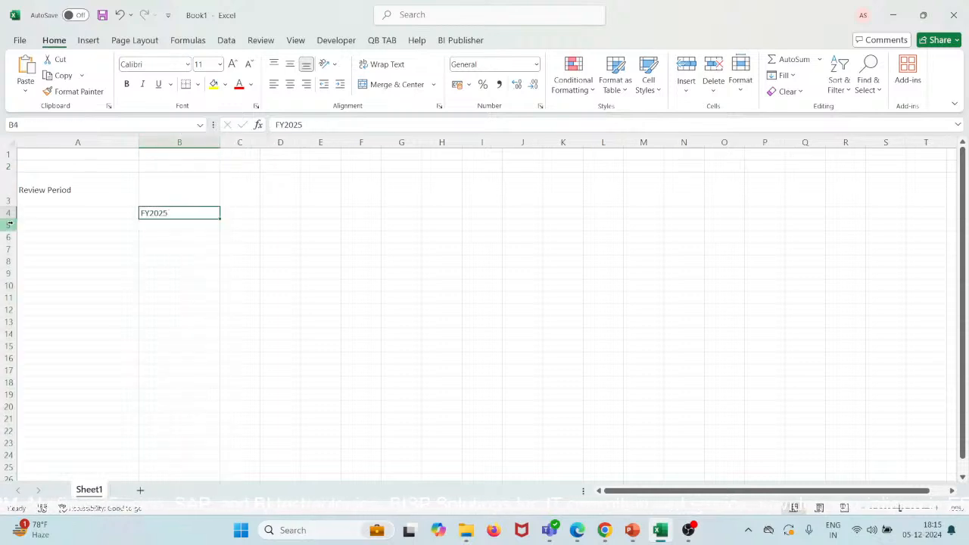
{"action": "left_click_drag", "start_coordinate": [13, 219], "coordinate": [13, 227]}
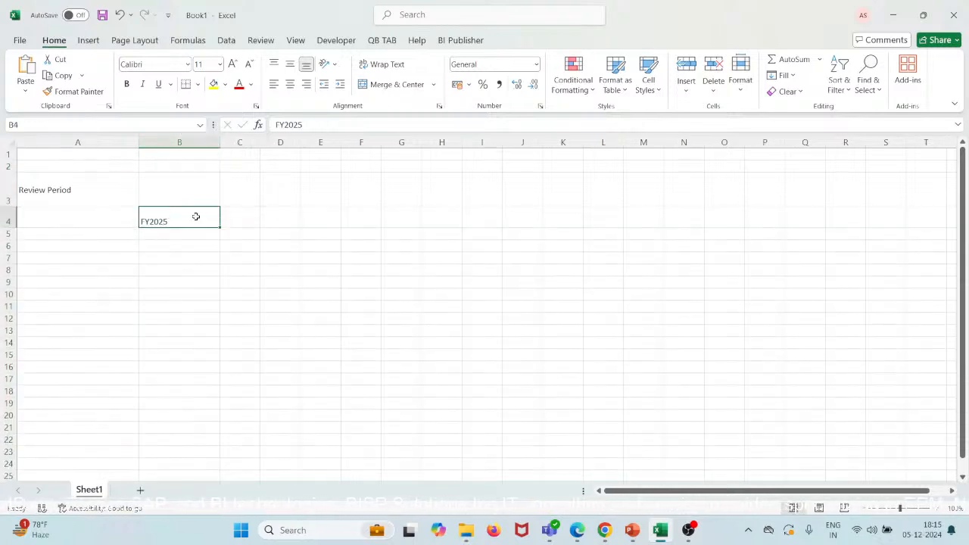
{"action": "left_click", "coordinate": [290, 64]}
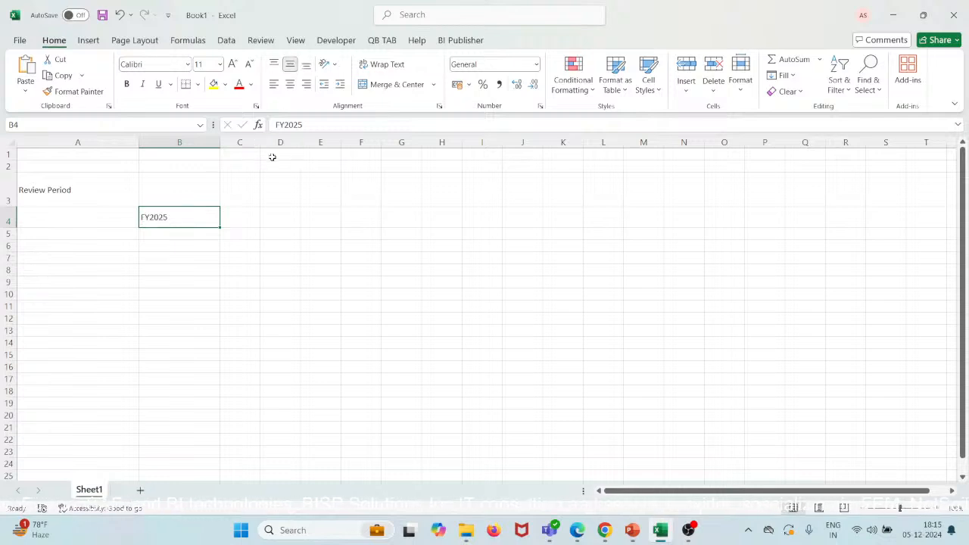
Enter the start date 1/1/2025 in cell B5 and the end date 31-12-2025 in C5, widening column C to fit
{"action": "double_click", "coordinate": [203, 236]}
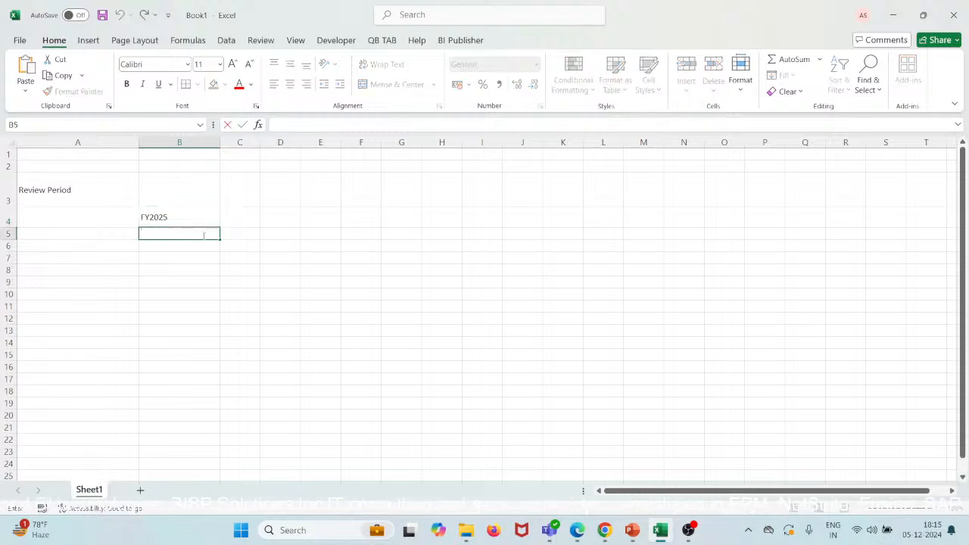
{"action": "type", "text": "1/1/"}
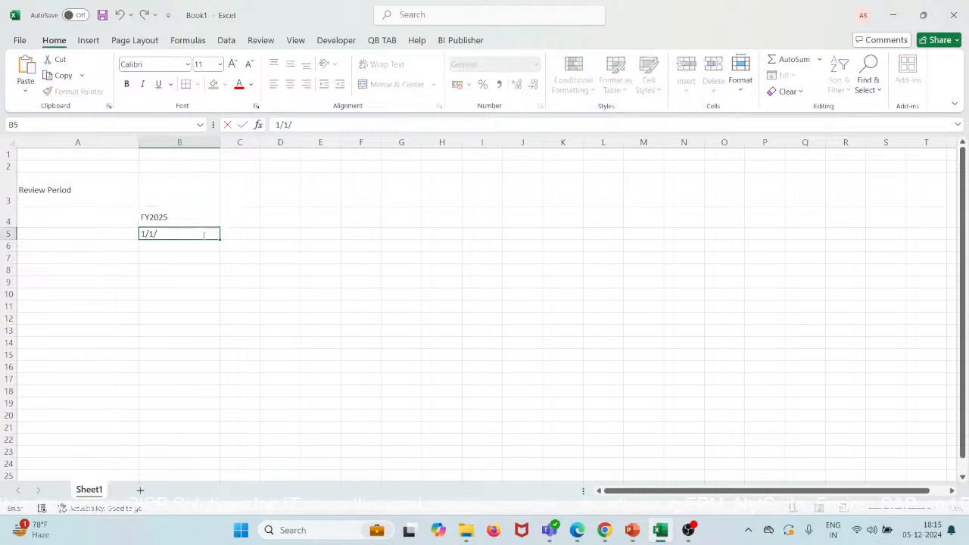
{"action": "type", "text": "2025"}
{"action": "key", "text": "Tab"}
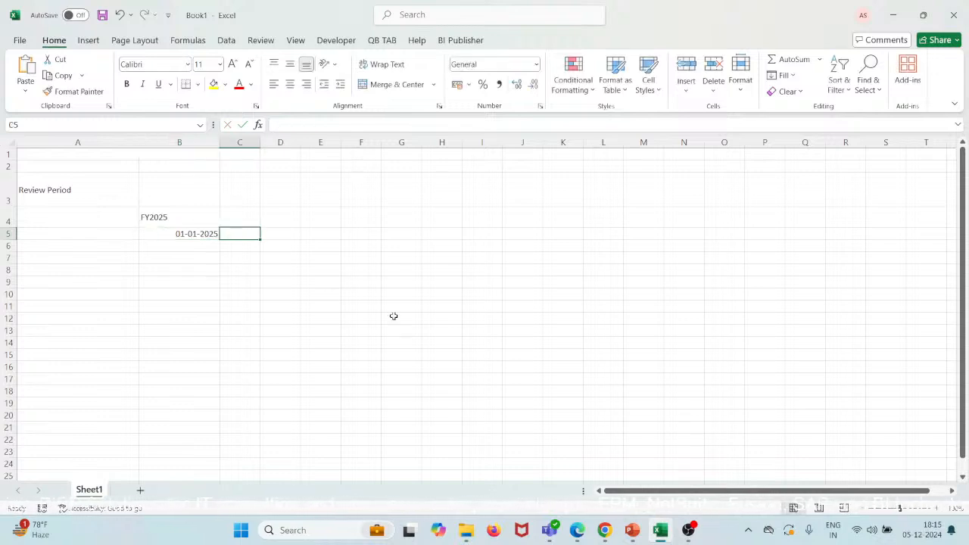
{"action": "type", "text": "31-12-2025"}
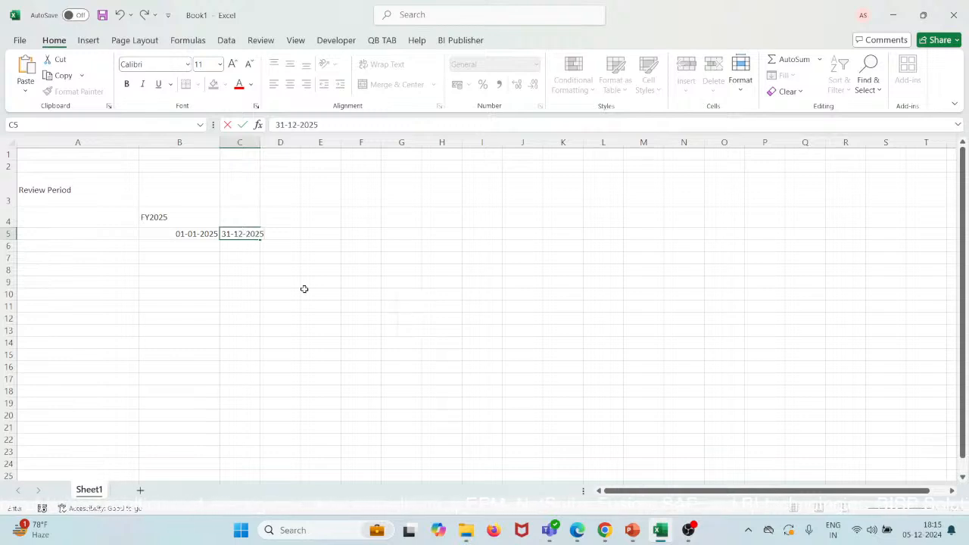
{"action": "left_click_drag", "start_coordinate": [303, 289], "coordinate": [286, 294]}
{"action": "left_click_drag", "start_coordinate": [266, 141], "coordinate": [302, 142]}
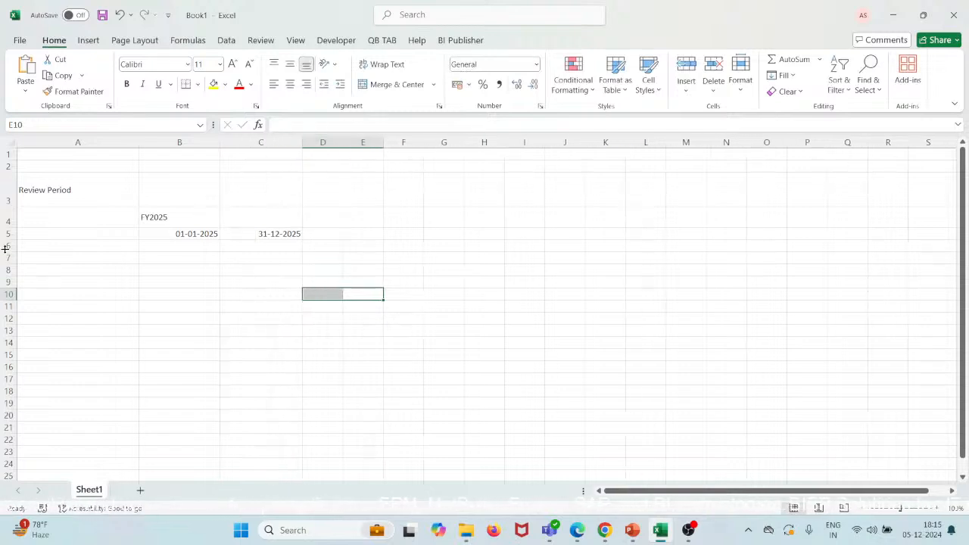
Increase the height of row 5 to about 25.8 and middle-align the two dates in B5:C5 vertically
{"action": "left_click_drag", "start_coordinate": [8, 239], "coordinate": [8, 253]}
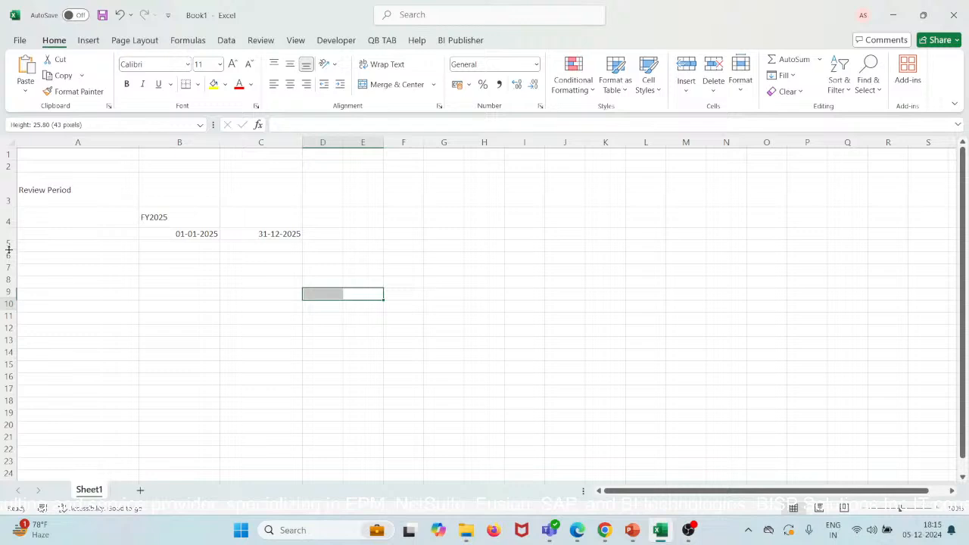
{"action": "left_click", "coordinate": [190, 243]}
{"action": "left_click_drag", "start_coordinate": [189, 243], "coordinate": [250, 233]}
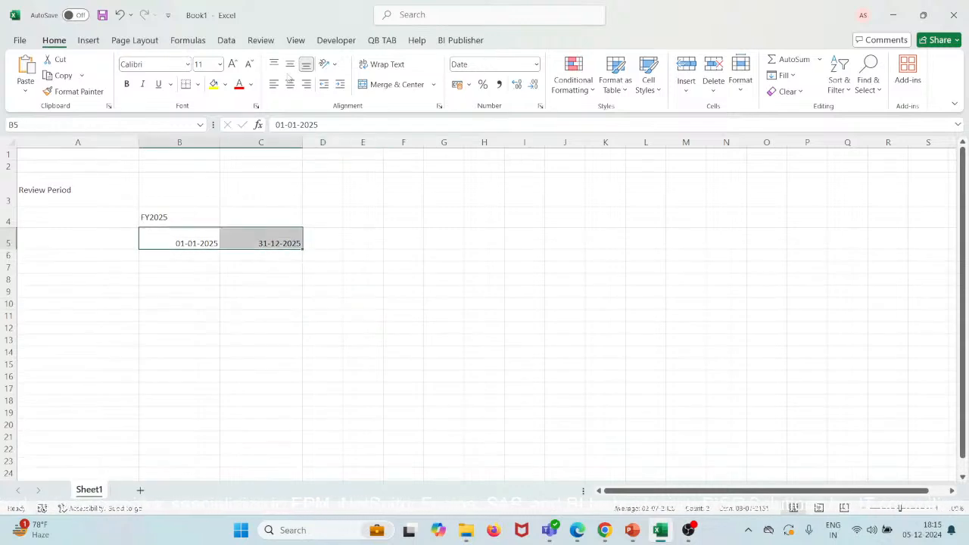
{"action": "left_click", "coordinate": [290, 64]}
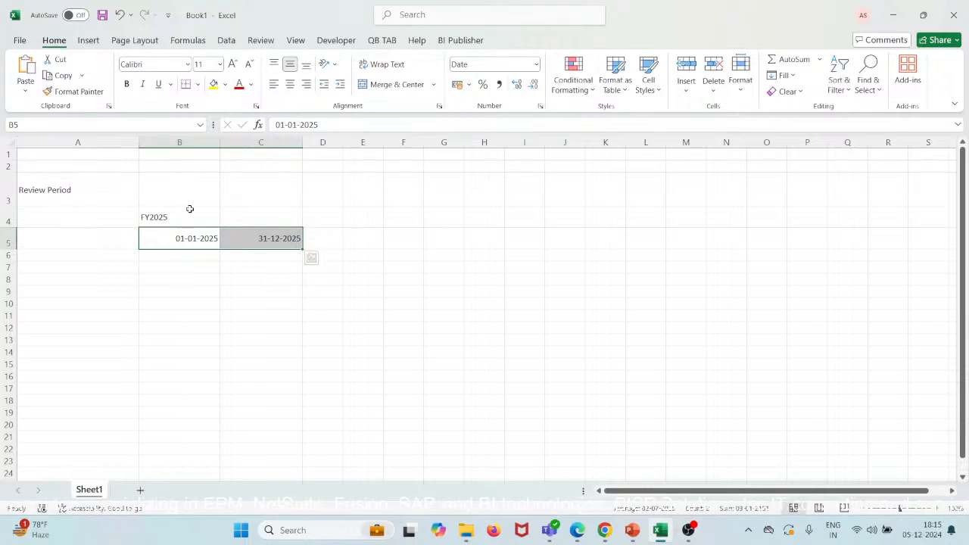
{"action": "left_click", "coordinate": [202, 256]}
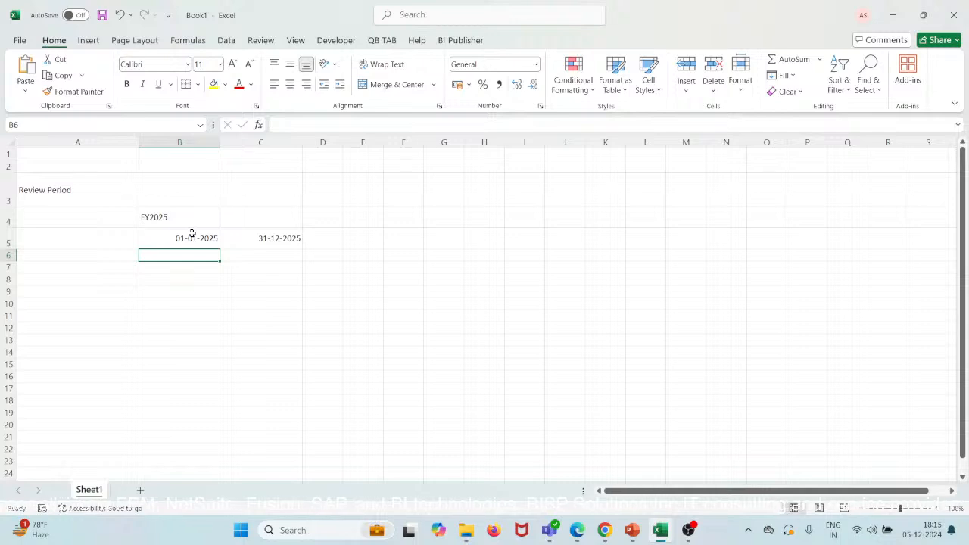
{"action": "left_click_drag", "start_coordinate": [192, 234], "coordinate": [294, 236]}
{"action": "left_click", "coordinate": [183, 245]}
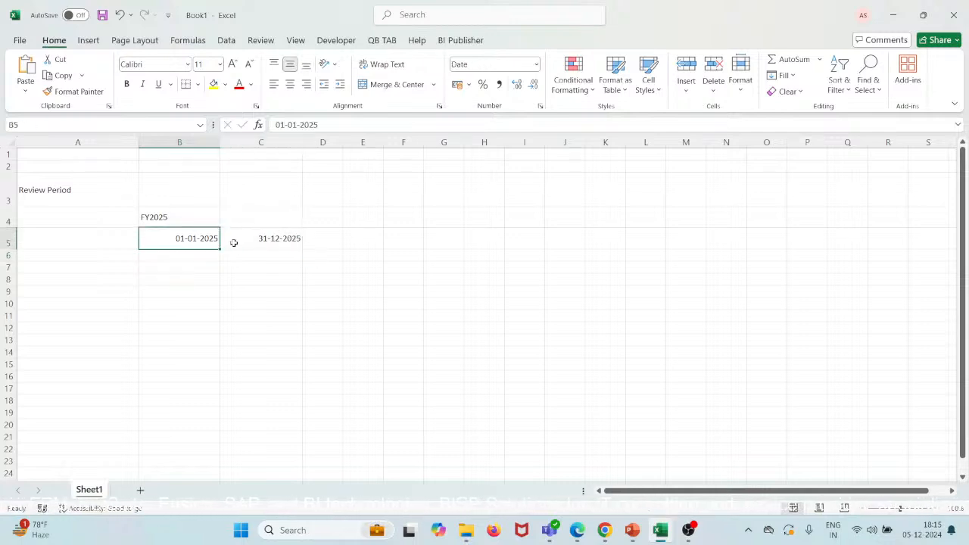
{"action": "left_click_drag", "start_coordinate": [214, 240], "coordinate": [264, 235]}
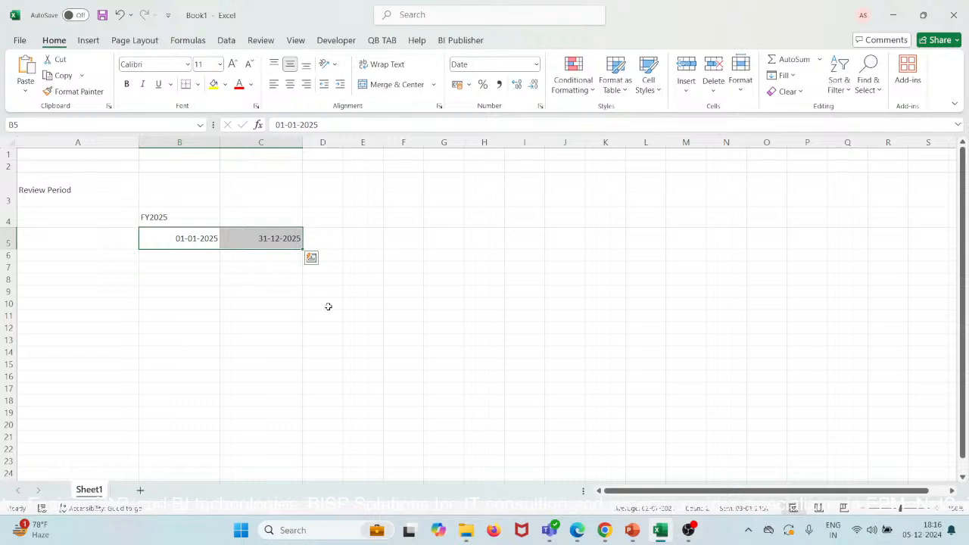
{"action": "left_click_drag", "start_coordinate": [191, 241], "coordinate": [263, 238]}
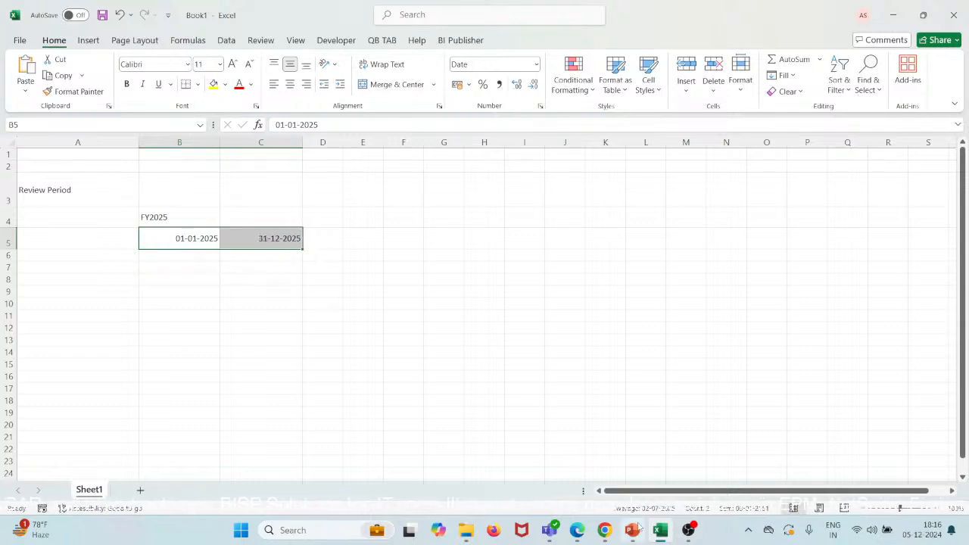
Switch to the PowerPoint slide show and view the Review Period slide
{"action": "mouse_move", "coordinate": [636, 529]}
{"action": "left_click", "coordinate": [618, 460]}
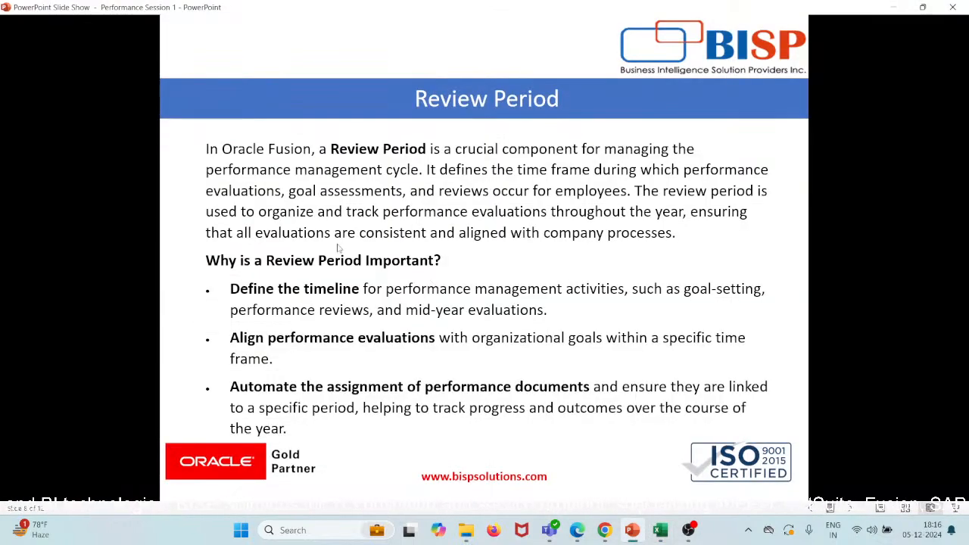
Switch to Chrome and close every browser tab except the Oracle Fusion demo environment
{"action": "mouse_move", "coordinate": [604, 529]}
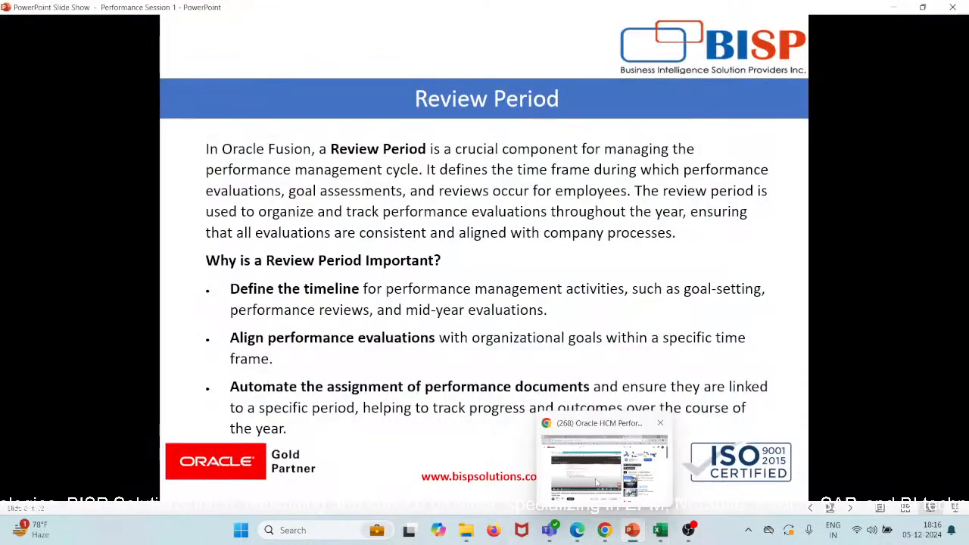
{"action": "left_click", "coordinate": [596, 482]}
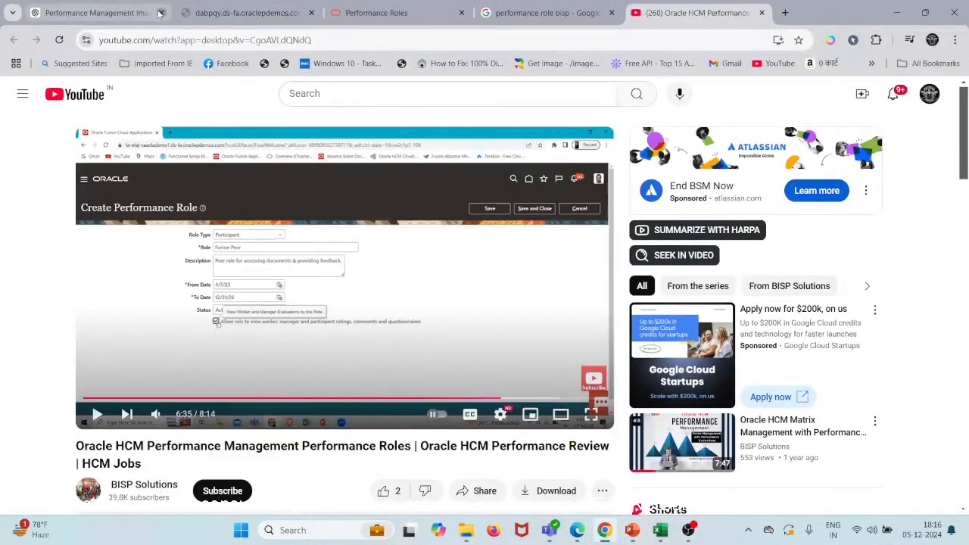
{"action": "left_click", "coordinate": [159, 13]}
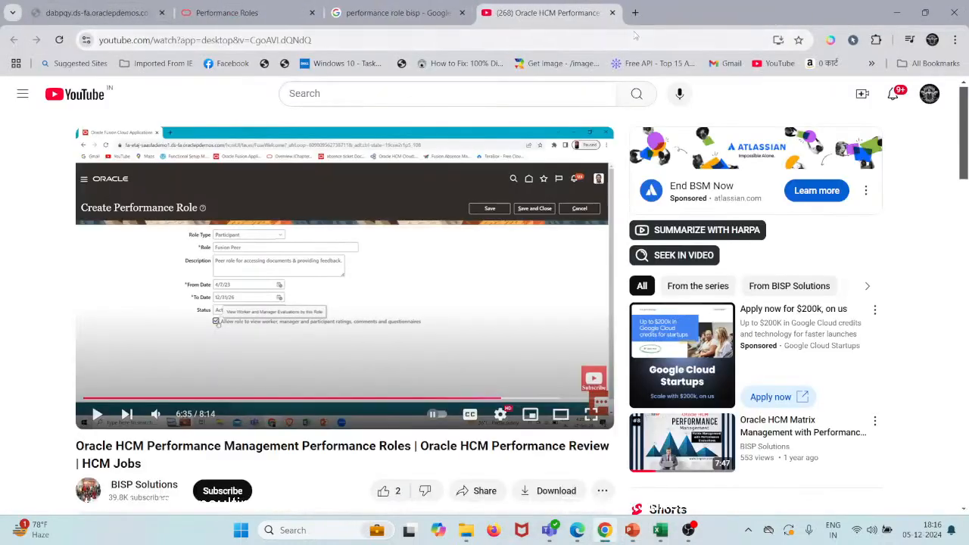
{"action": "left_click", "coordinate": [611, 13]}
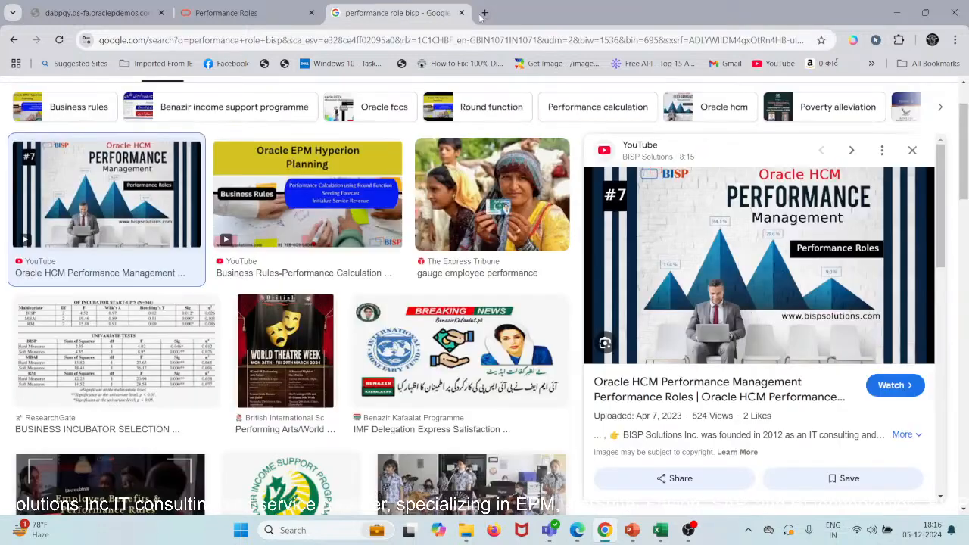
{"action": "left_click", "coordinate": [462, 13]}
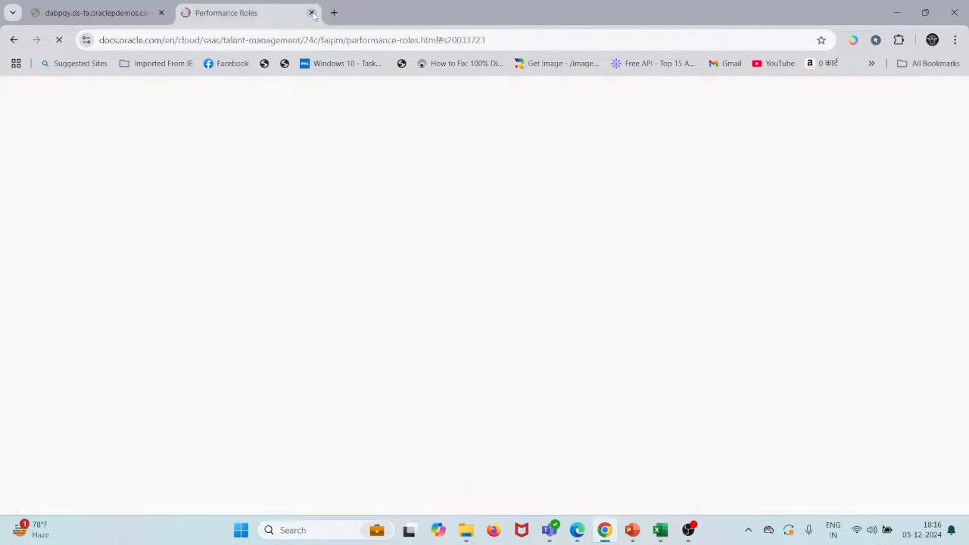
{"action": "left_click", "coordinate": [312, 13]}
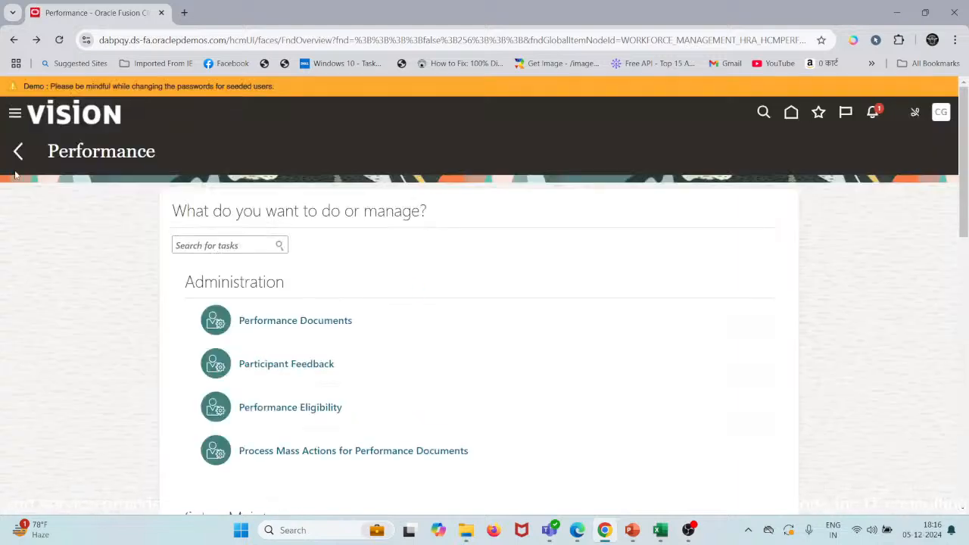
{"action": "left_click", "coordinate": [77, 122]}
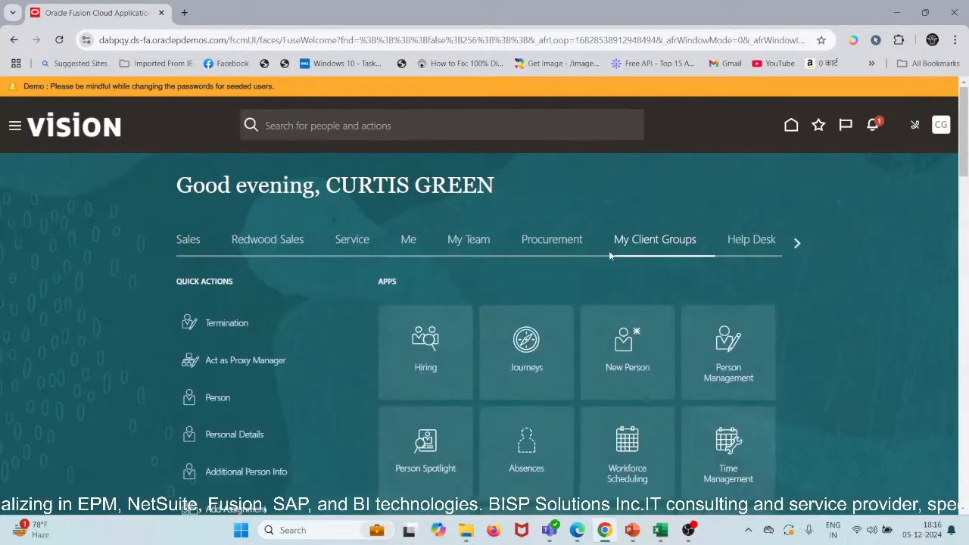
{"action": "scroll", "coordinate": [755, 179], "scroll_direction": "down", "scroll_amount": 3}
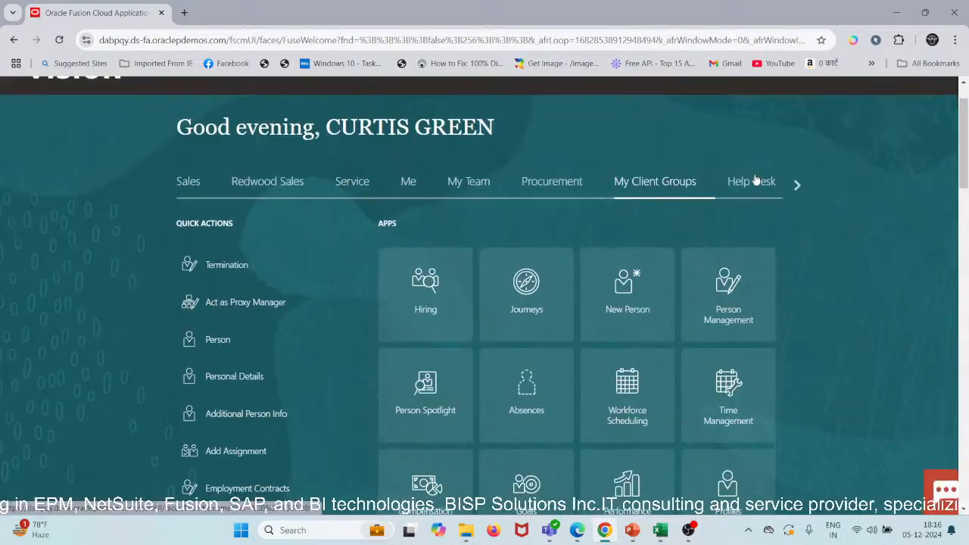
{"action": "scroll", "coordinate": [755, 179], "scroll_direction": "down", "scroll_amount": 5}
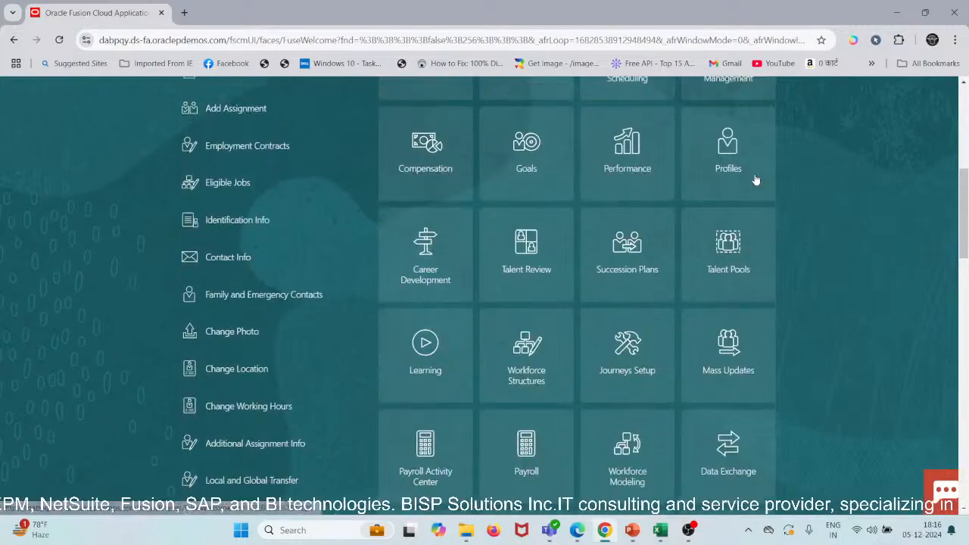
{"action": "scroll", "coordinate": [755, 179], "scroll_direction": "up", "scroll_amount": 5}
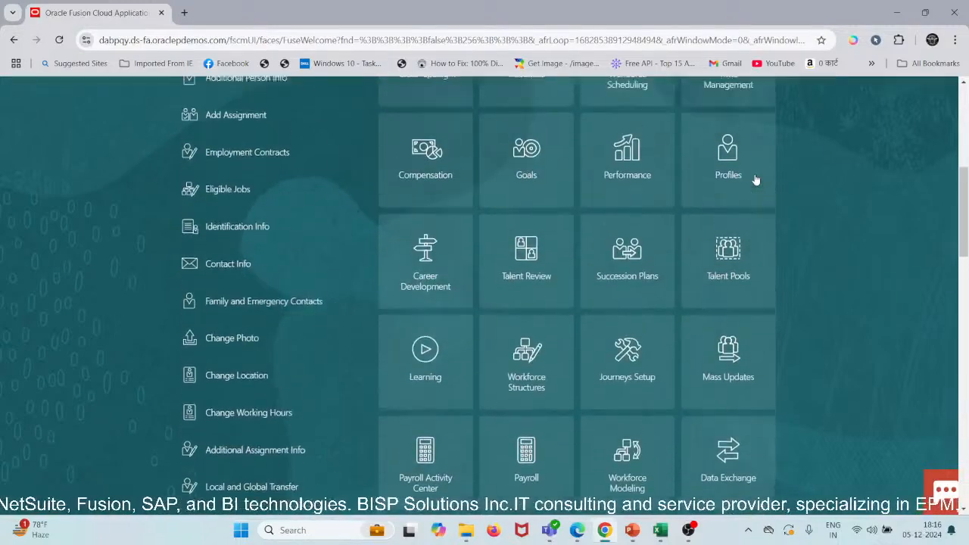
{"action": "left_click", "coordinate": [755, 178]}
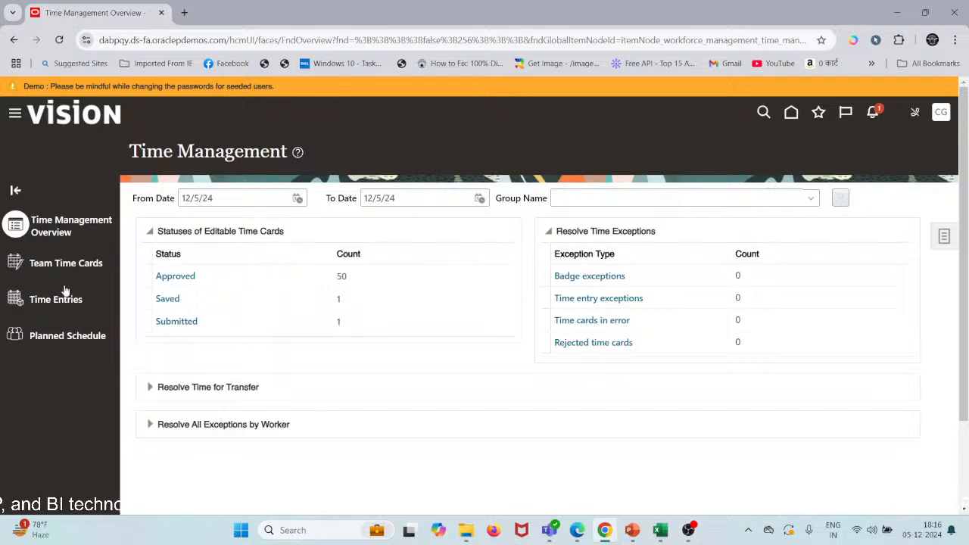
Return to the Oracle home page and open the Performance app under My Client Groups, at its Setup Maintenance tasks
{"action": "left_click", "coordinate": [70, 121]}
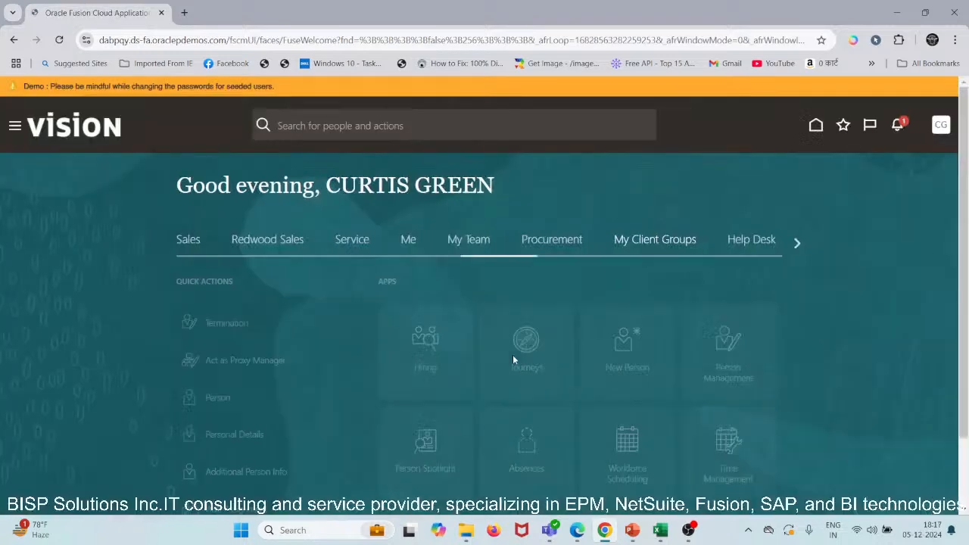
{"action": "scroll", "coordinate": [514, 362], "scroll_direction": "down", "scroll_amount": 2}
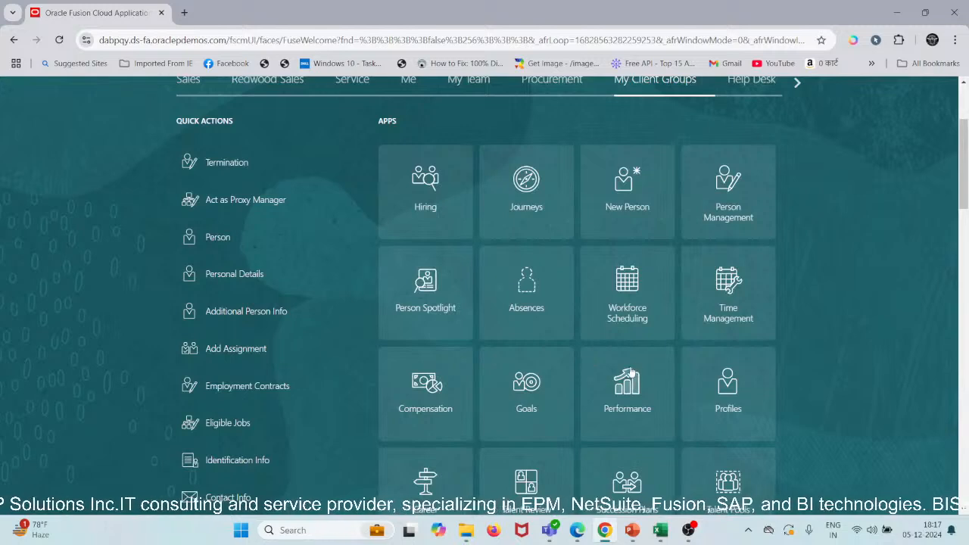
{"action": "left_click", "coordinate": [631, 374]}
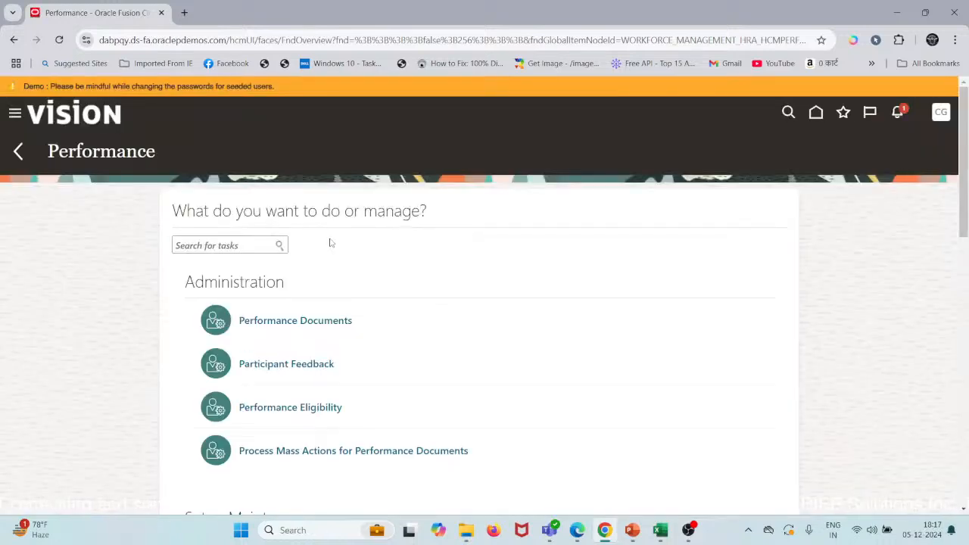
{"action": "scroll", "coordinate": [330, 242], "scroll_direction": "down", "scroll_amount": 4}
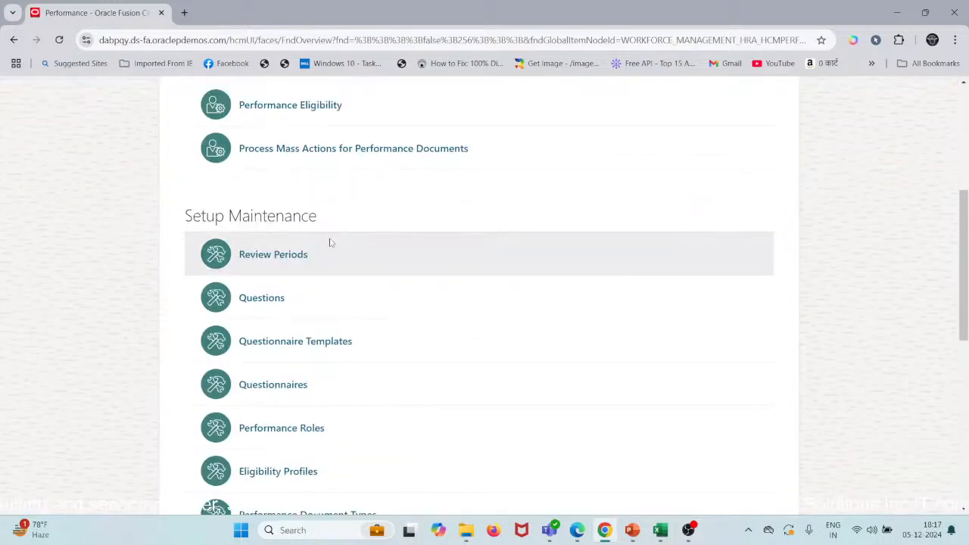
Open the Review Periods setup and start adding a new review period
{"action": "left_click", "coordinate": [259, 261]}
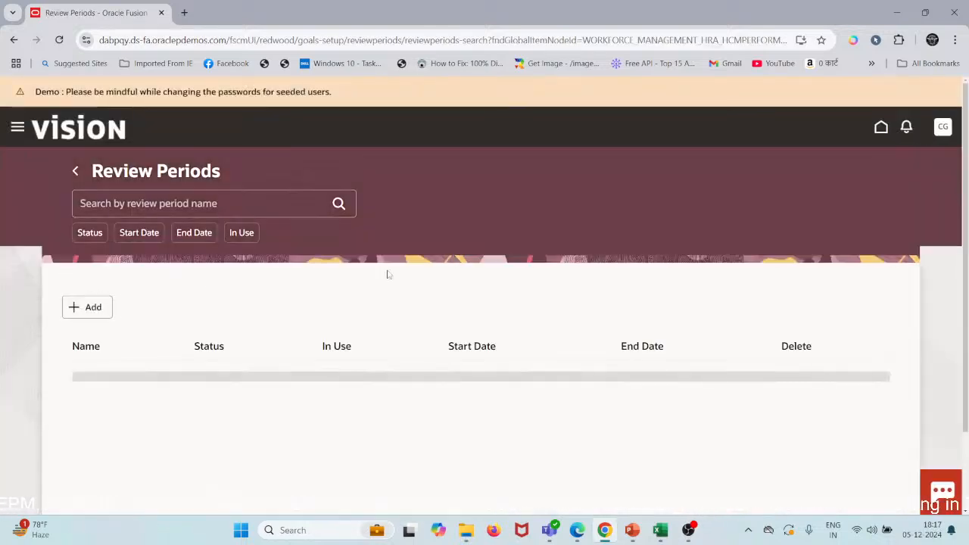
{"action": "scroll", "coordinate": [344, 272], "scroll_direction": "down", "scroll_amount": 2}
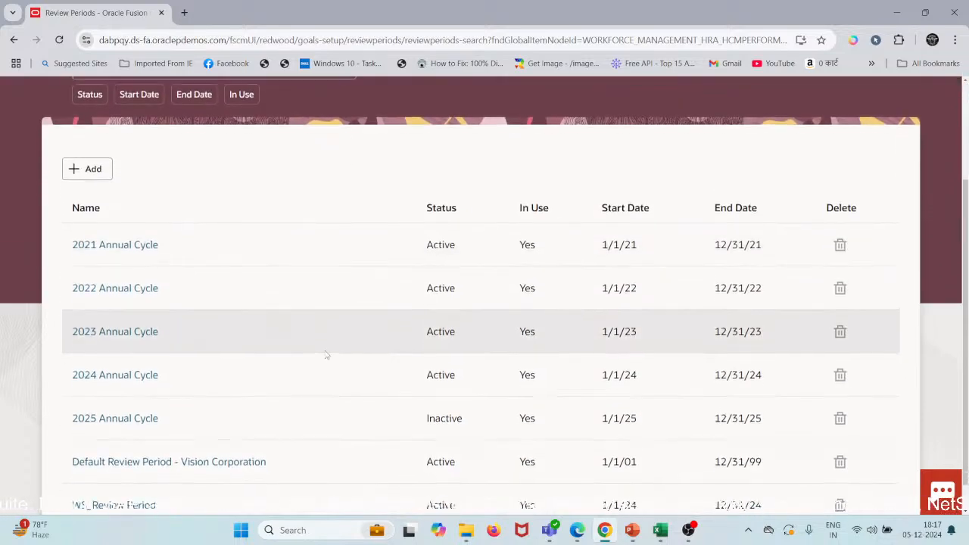
{"action": "scroll", "coordinate": [228, 288], "scroll_direction": "up", "scroll_amount": 1}
{"action": "left_click", "coordinate": [87, 184]}
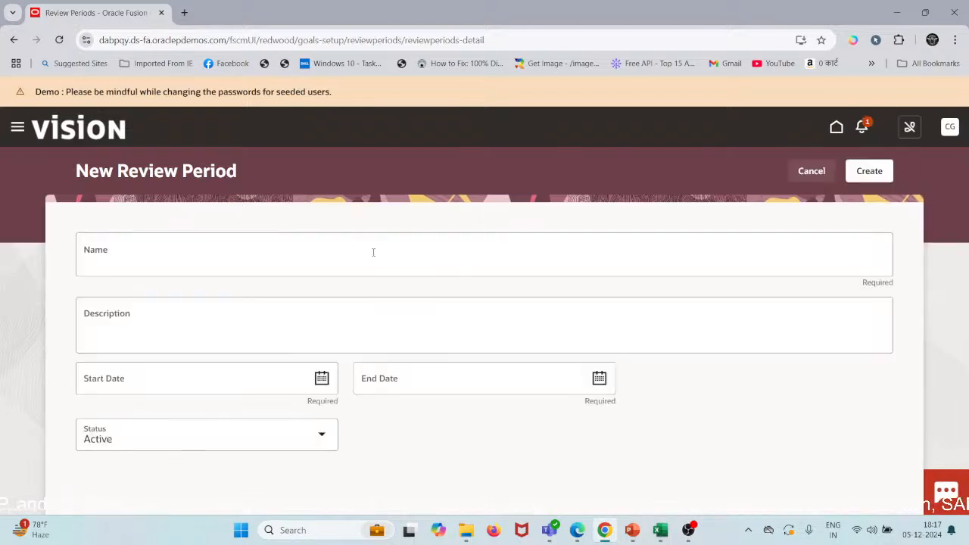
Name the new review period FY2025 and set its start date to 1/1/25
{"action": "left_click", "coordinate": [373, 252]}
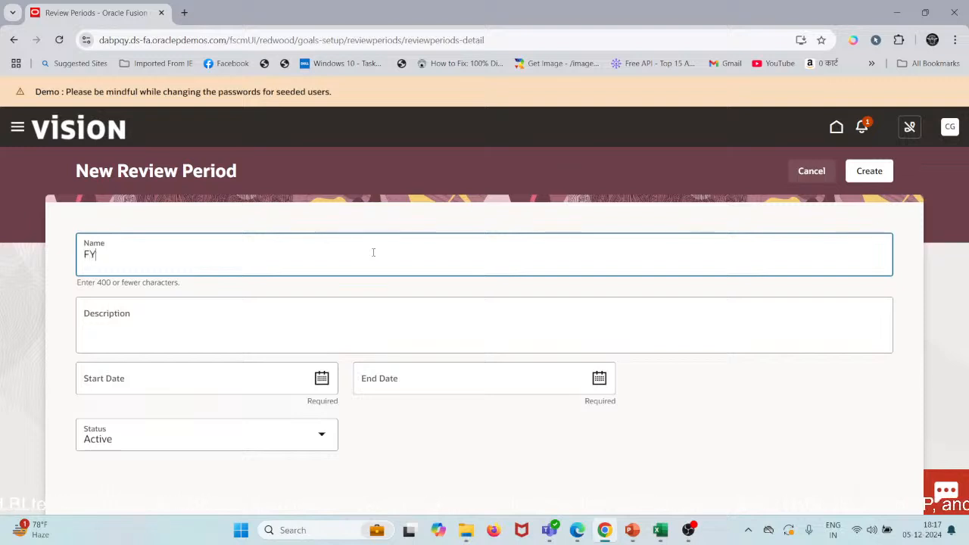
{"action": "type", "text": "FY2025"}
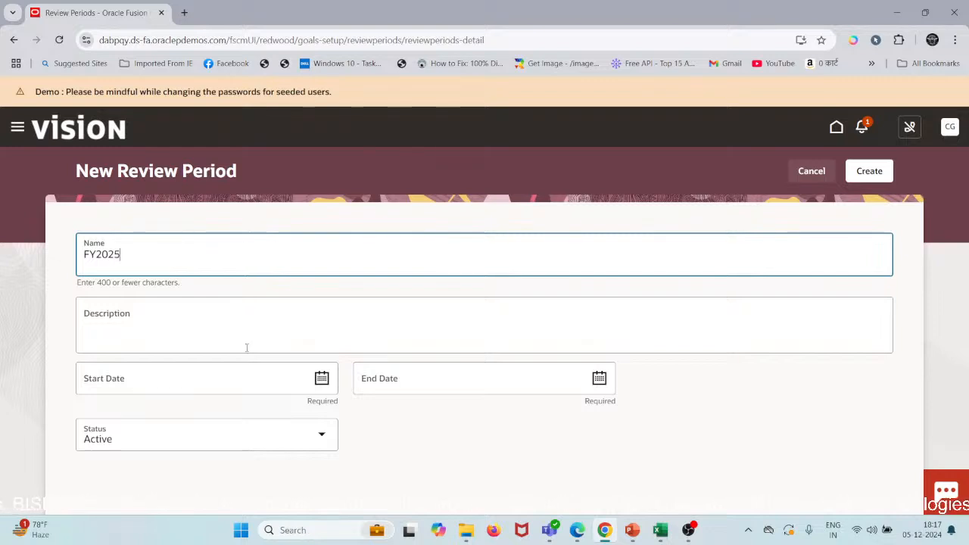
{"action": "left_click", "coordinate": [322, 378]}
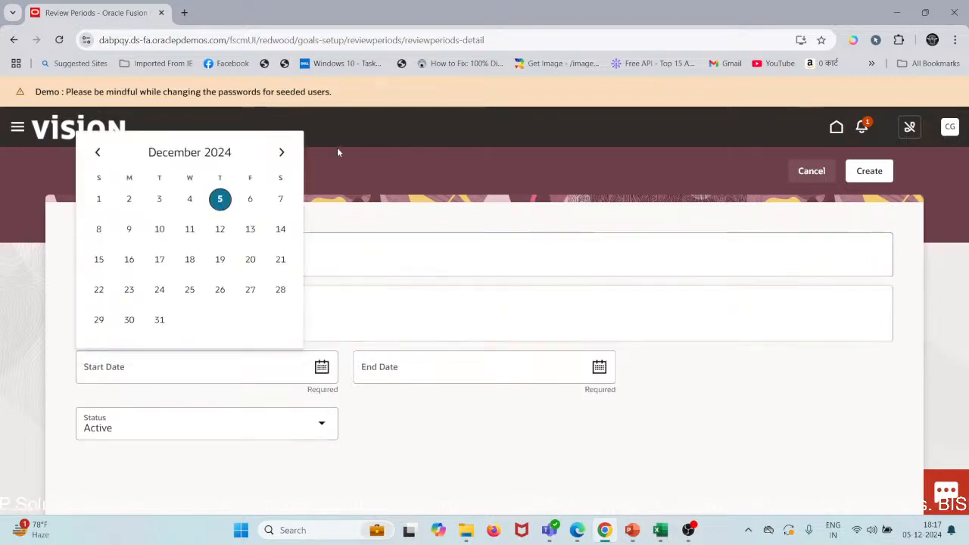
{"action": "left_click", "coordinate": [281, 152]}
{"action": "left_click", "coordinate": [189, 199]}
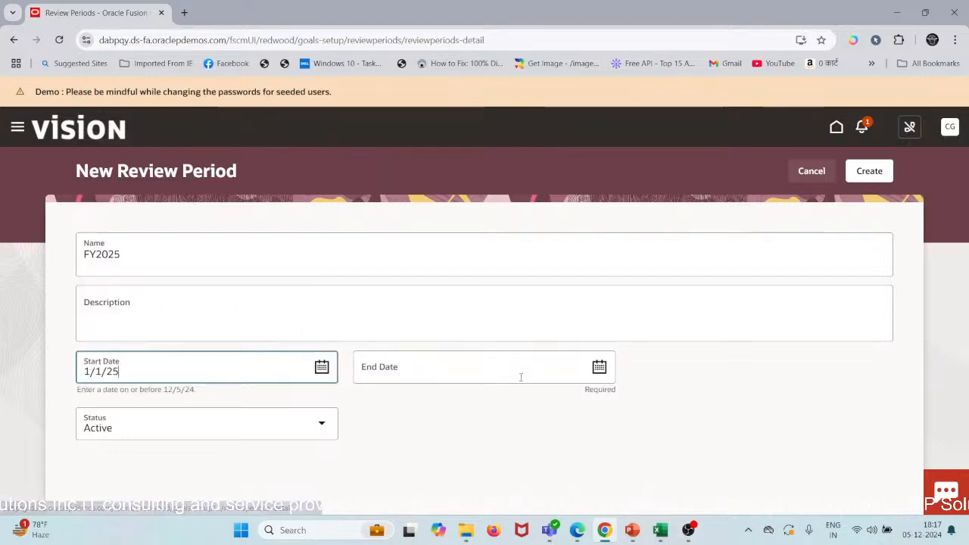
Set the review period's end date to 12/31/25
{"action": "left_click", "coordinate": [598, 366]}
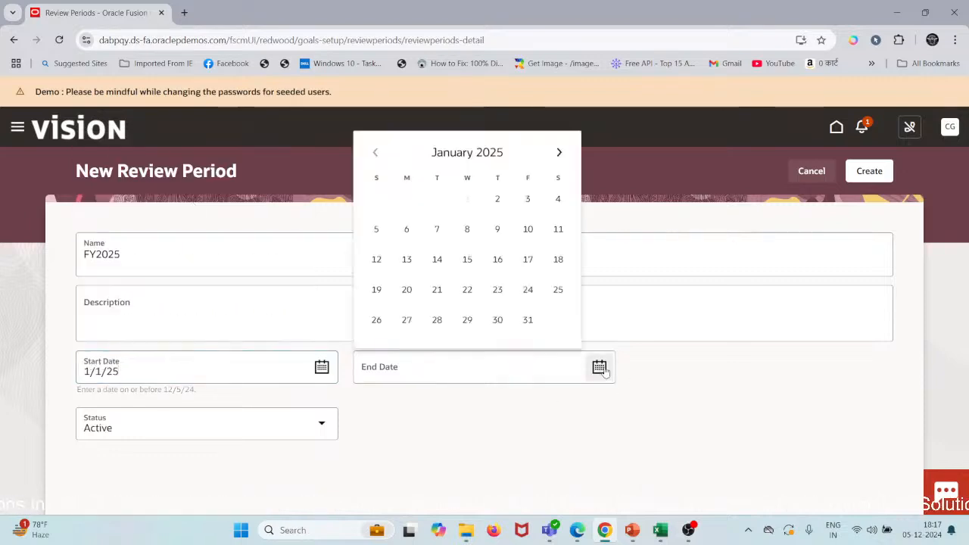
{"action": "left_click", "coordinate": [559, 151]}
{"action": "left_click", "coordinate": [559, 151]}
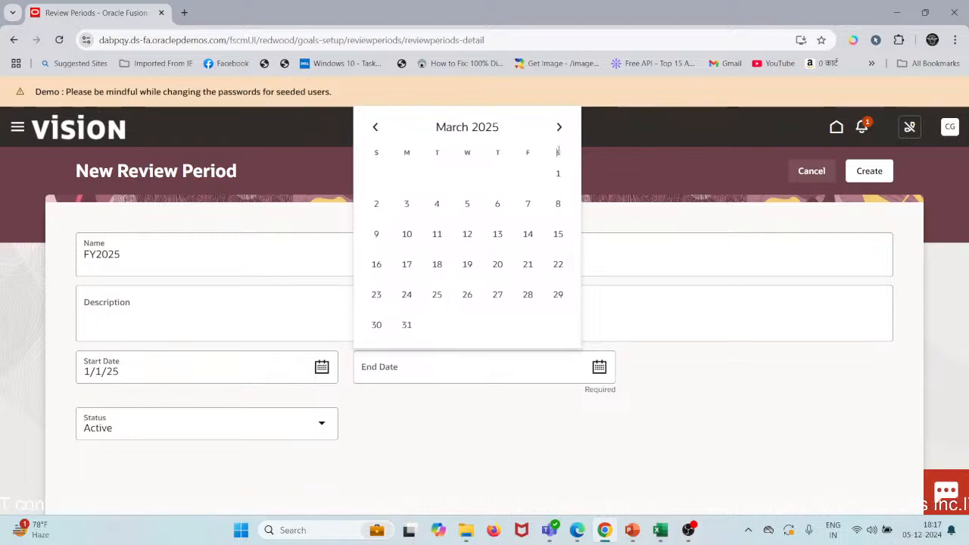
{"action": "left_click", "coordinate": [559, 127]}
{"action": "left_click", "coordinate": [558, 151]}
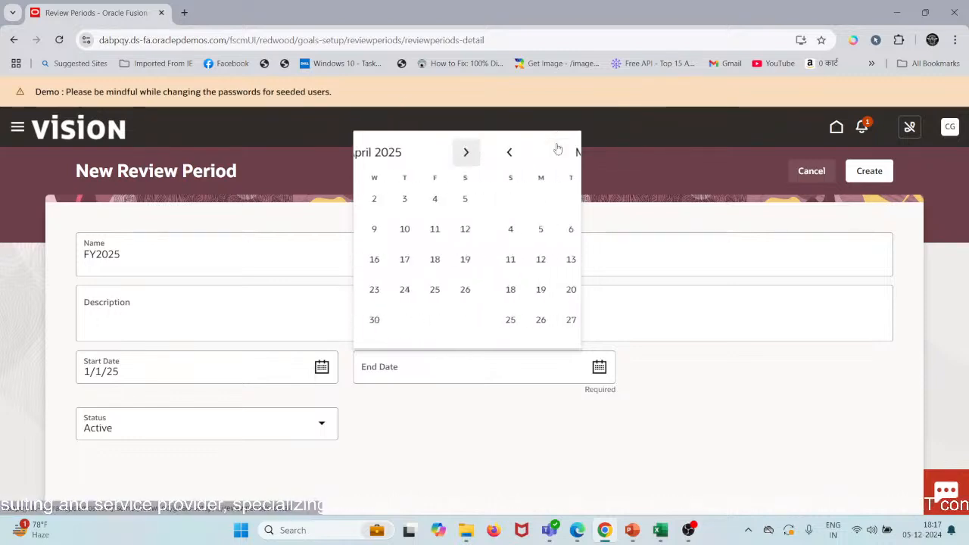
{"action": "left_click", "coordinate": [558, 152]}
{"action": "left_click", "coordinate": [558, 151]}
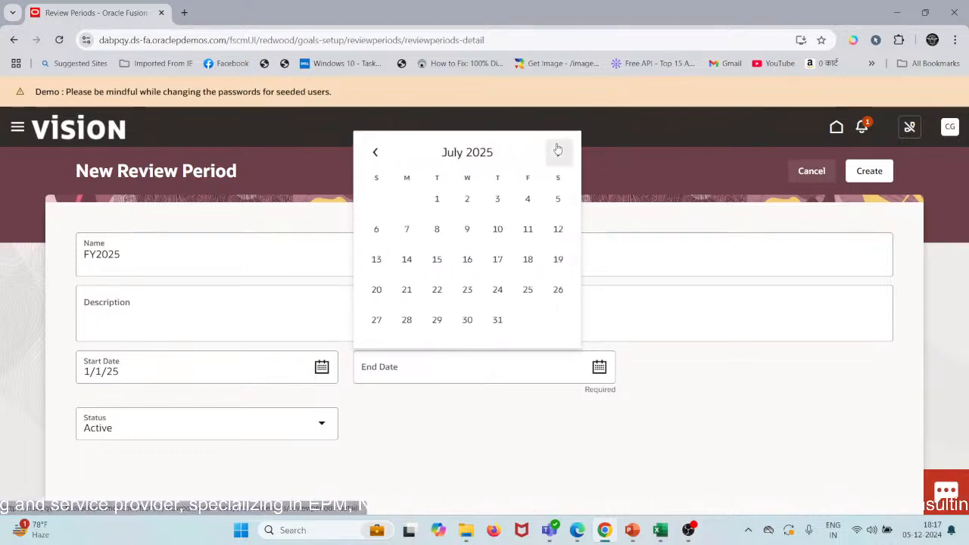
{"action": "left_click", "coordinate": [558, 151]}
{"action": "left_click", "coordinate": [558, 127]}
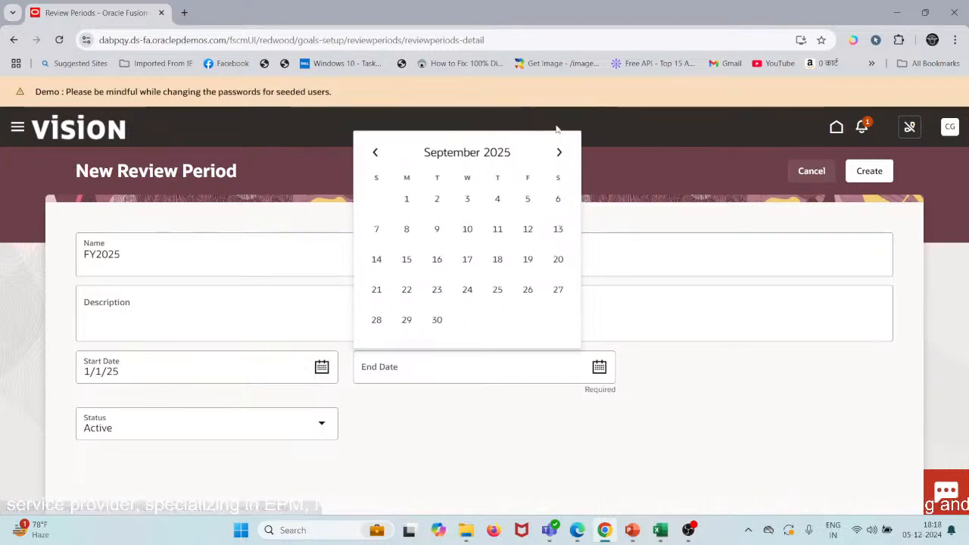
{"action": "left_click", "coordinate": [558, 152]}
{"action": "left_click", "coordinate": [558, 152]}
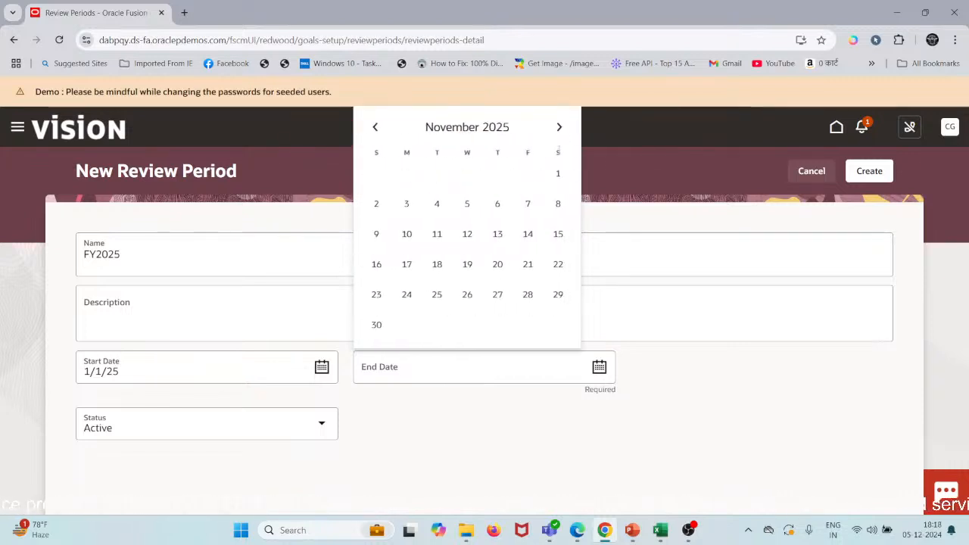
{"action": "left_click", "coordinate": [558, 127]}
{"action": "left_click", "coordinate": [467, 320]}
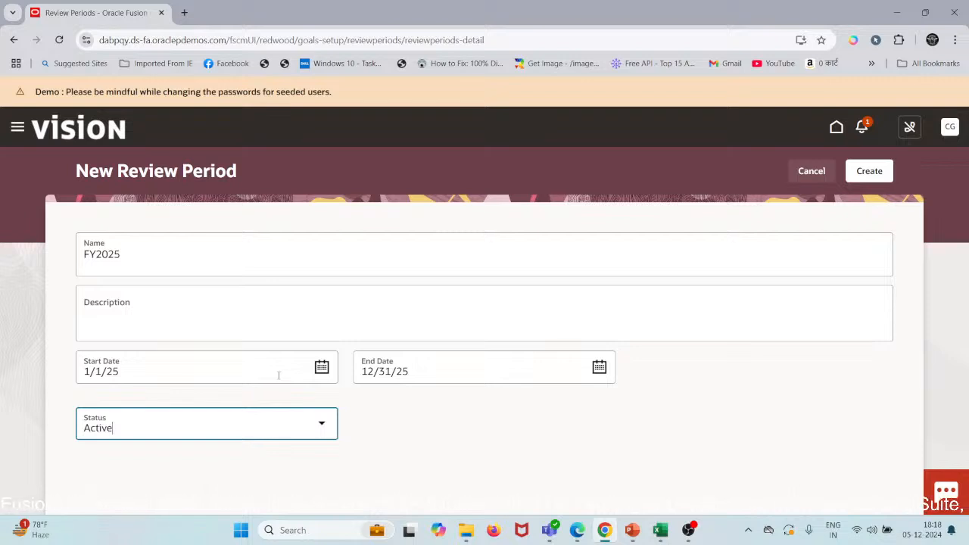
{"action": "left_click", "coordinate": [211, 363]}
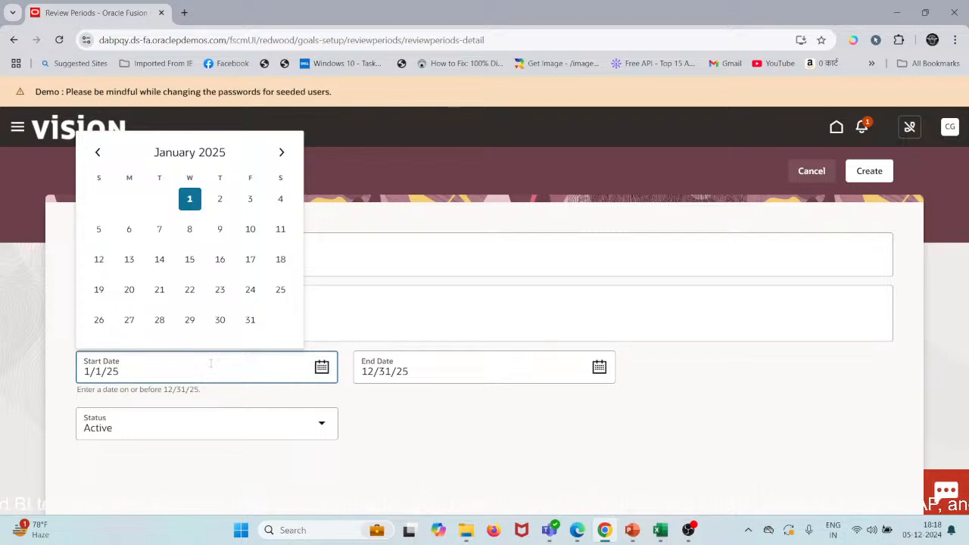
{"action": "left_click", "coordinate": [437, 417]}
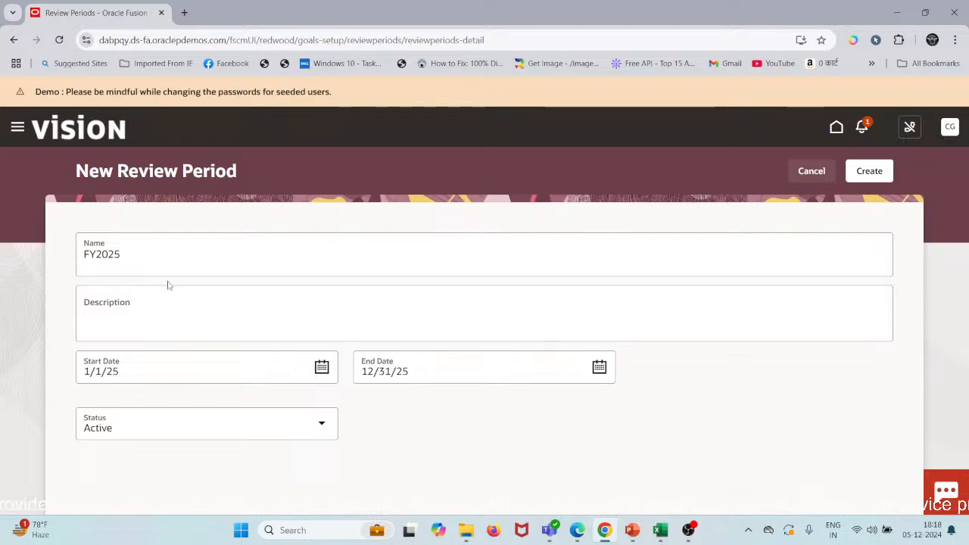
Enter the description "This is a evaluation for the financial year 2025" and create the review period
{"action": "left_click", "coordinate": [137, 257]}
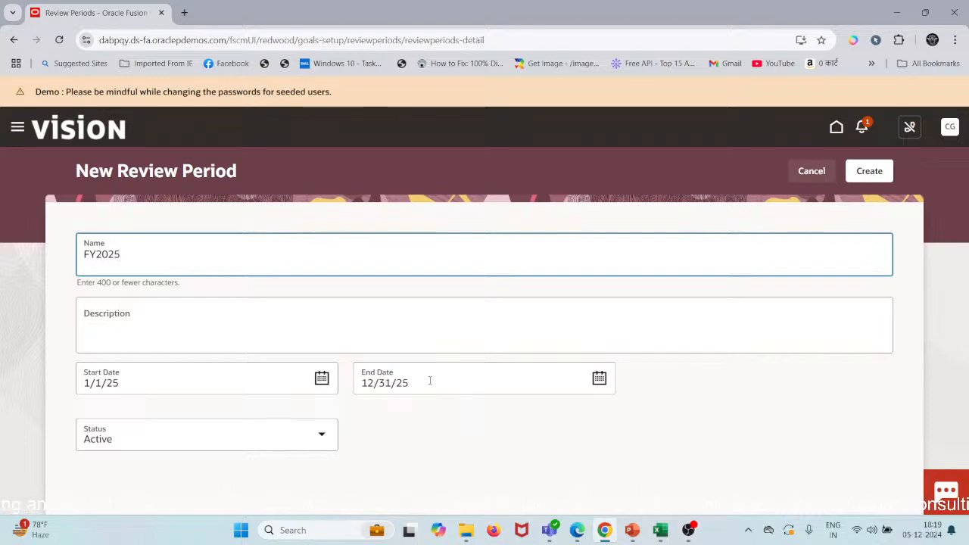
{"action": "left_click", "coordinate": [129, 309]}
{"action": "left_click", "coordinate": [142, 315]}
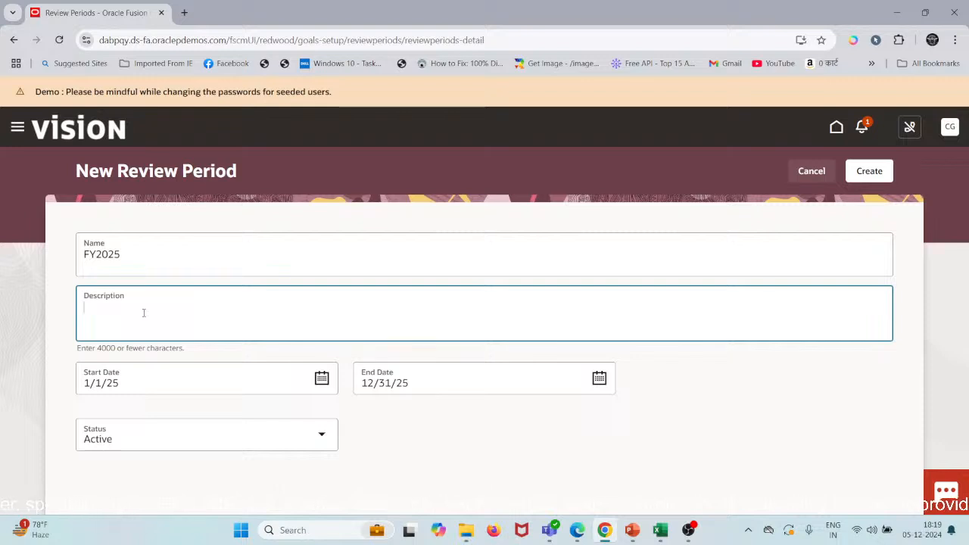
{"action": "type", "text": "This is"}
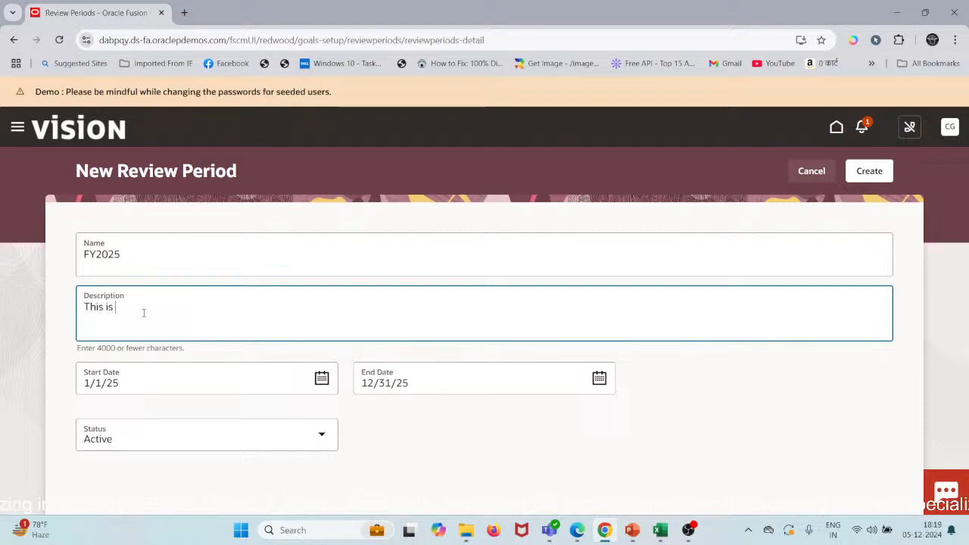
{"action": "type", "text": " a evalu"}
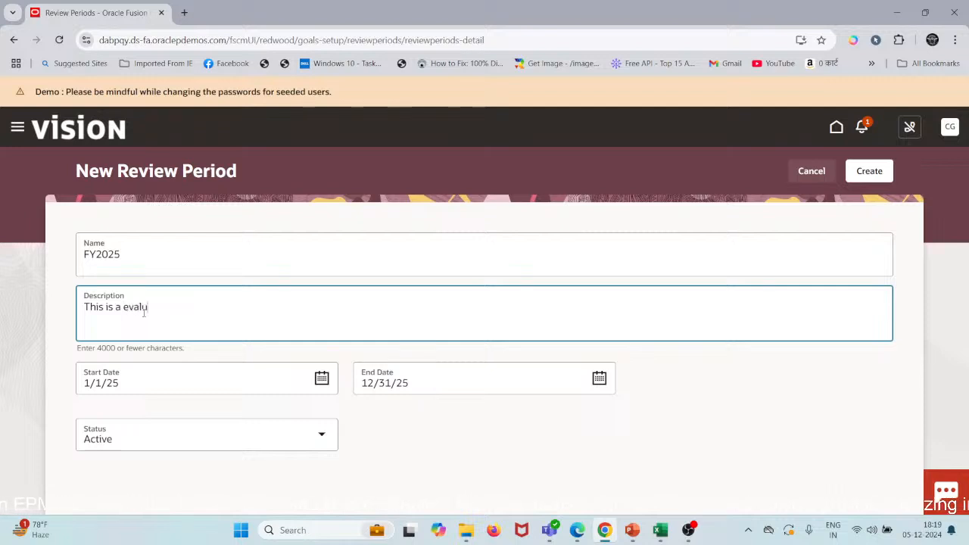
{"action": "type", "text": "atu"}
{"action": "key", "text": "BackSpace"}
{"action": "key", "text": "BackSpace"}
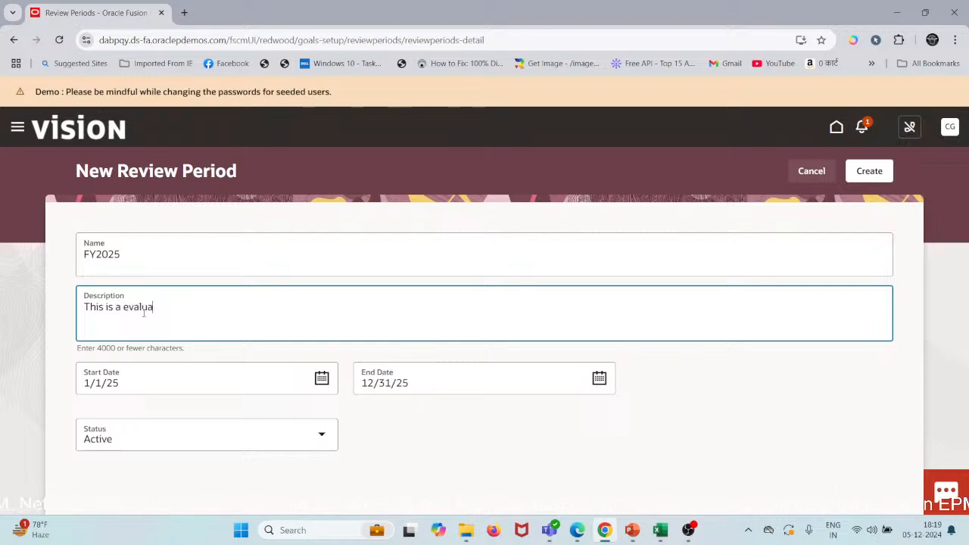
{"action": "type", "text": "tion for "}
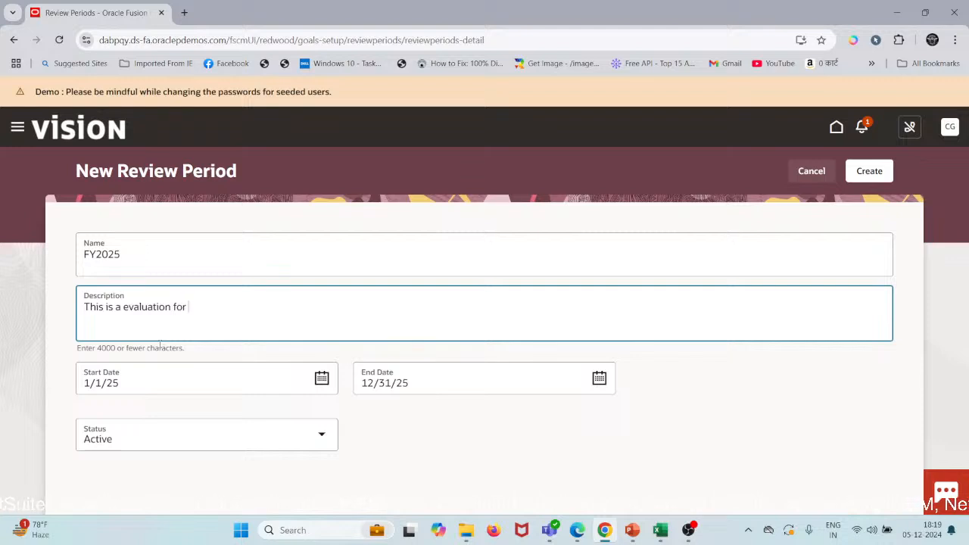
{"action": "type", "text": "the "}
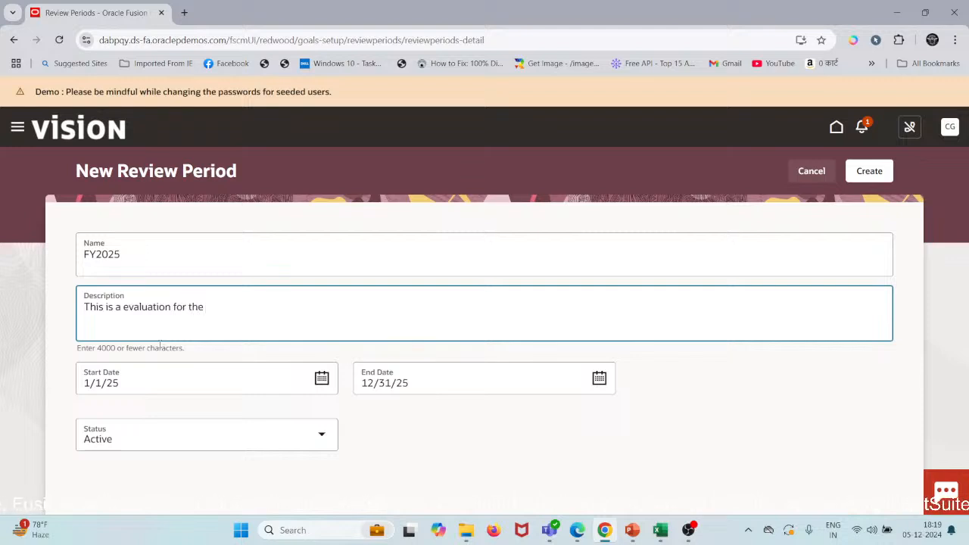
{"action": "type", "text": "f"}
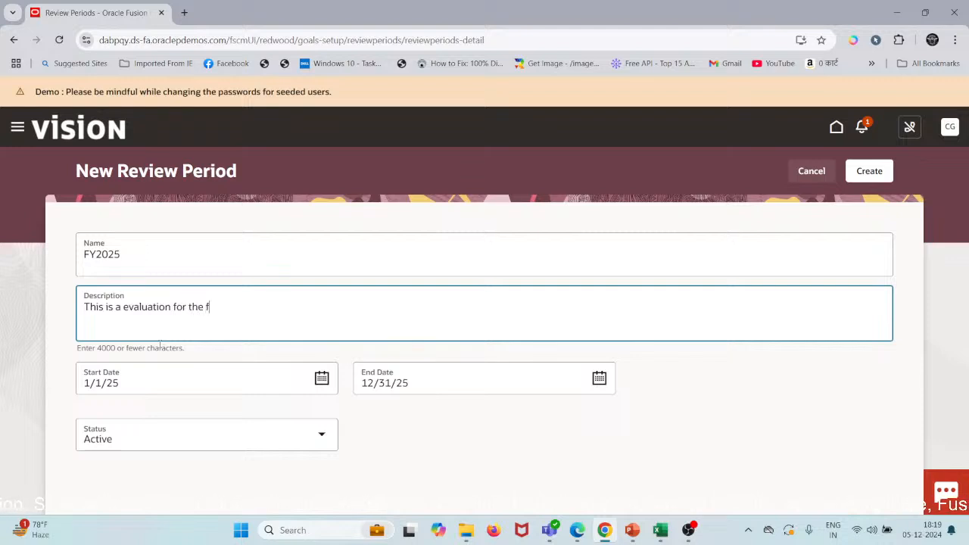
{"action": "type", "text": "inancial "}
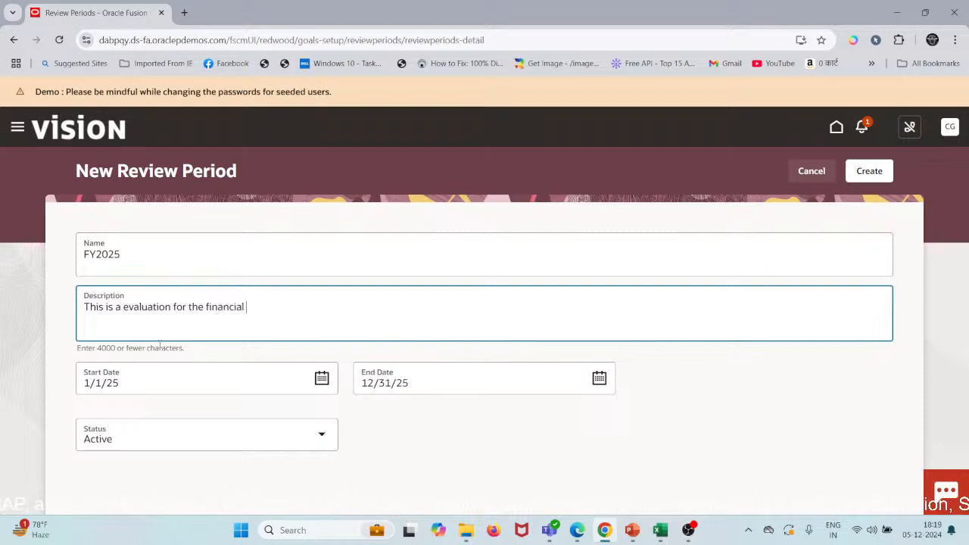
{"action": "type", "text": "year 2025"}
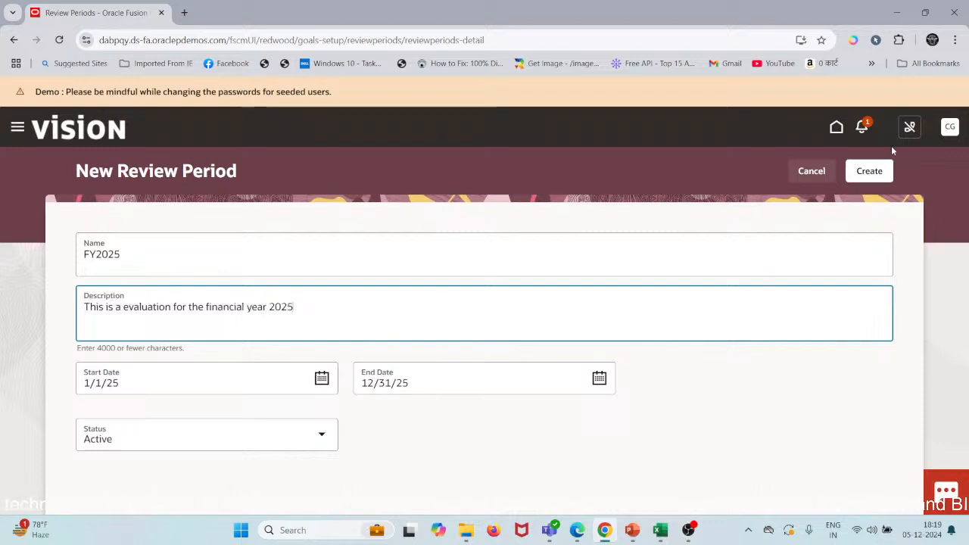
{"action": "left_click", "coordinate": [870, 172]}
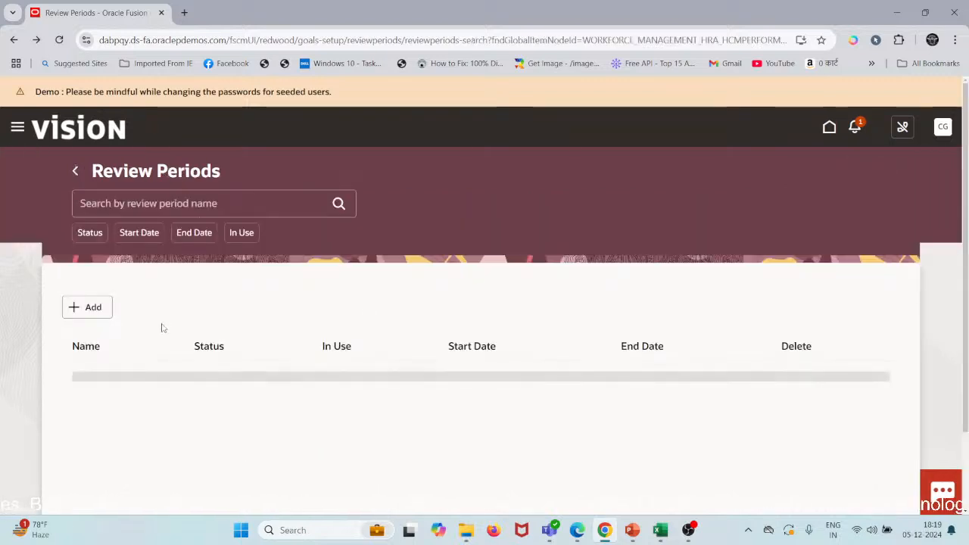
Find FY2025 in the review periods list, open its record, and return to the list without changing it
{"action": "scroll", "coordinate": [404, 301], "scroll_direction": "down", "scroll_amount": 2}
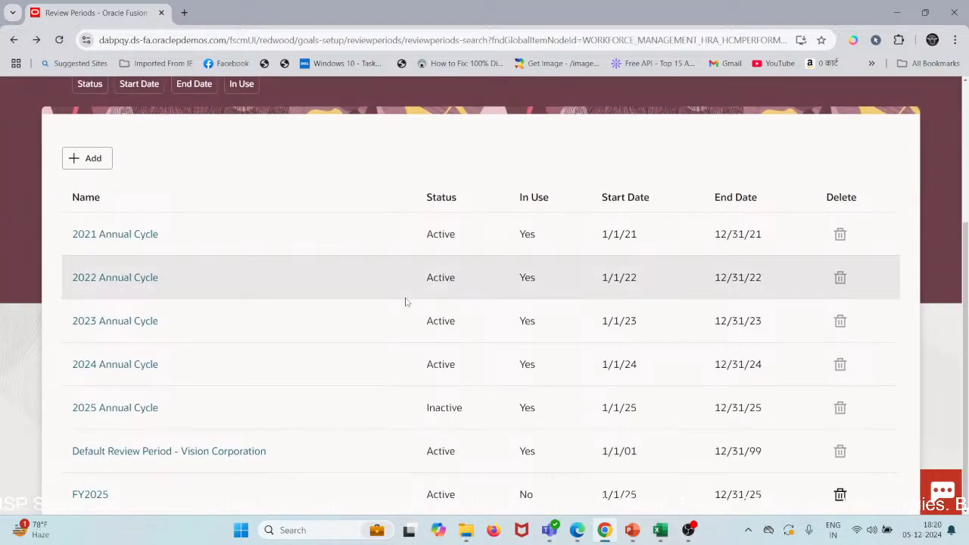
{"action": "scroll", "coordinate": [404, 301], "scroll_direction": "down", "scroll_amount": 1}
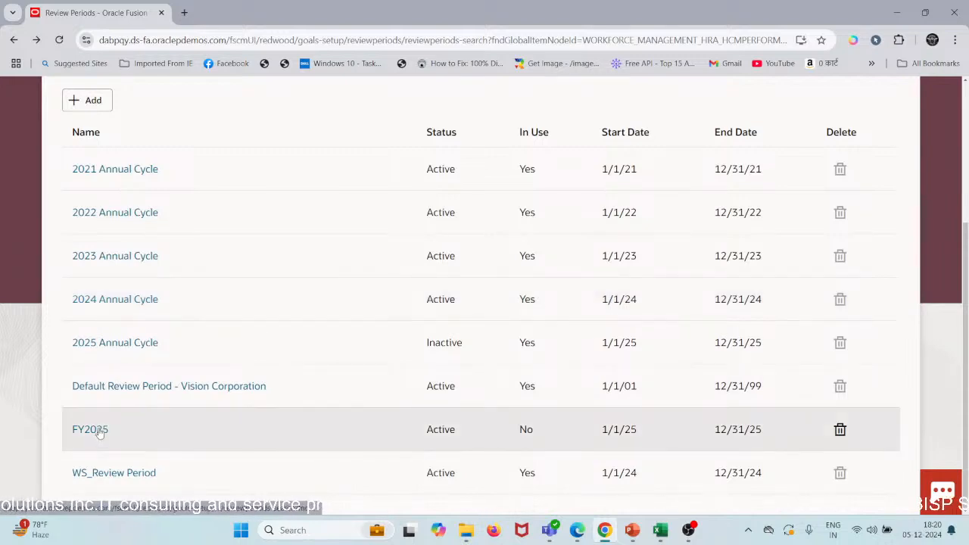
{"action": "scroll", "coordinate": [246, 316], "scroll_direction": "up", "scroll_amount": 3}
{"action": "scroll", "coordinate": [246, 316], "scroll_direction": "down", "scroll_amount": 3}
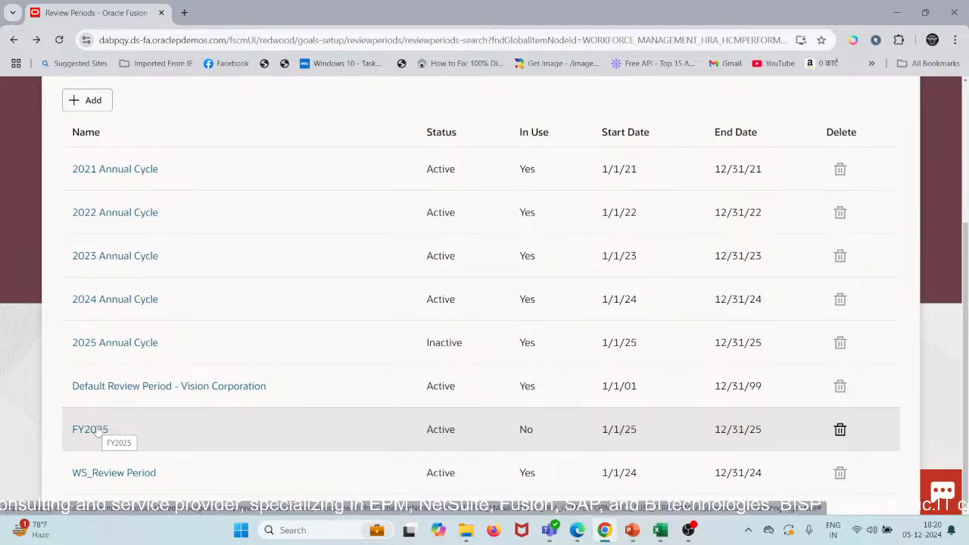
{"action": "left_click", "coordinate": [95, 430]}
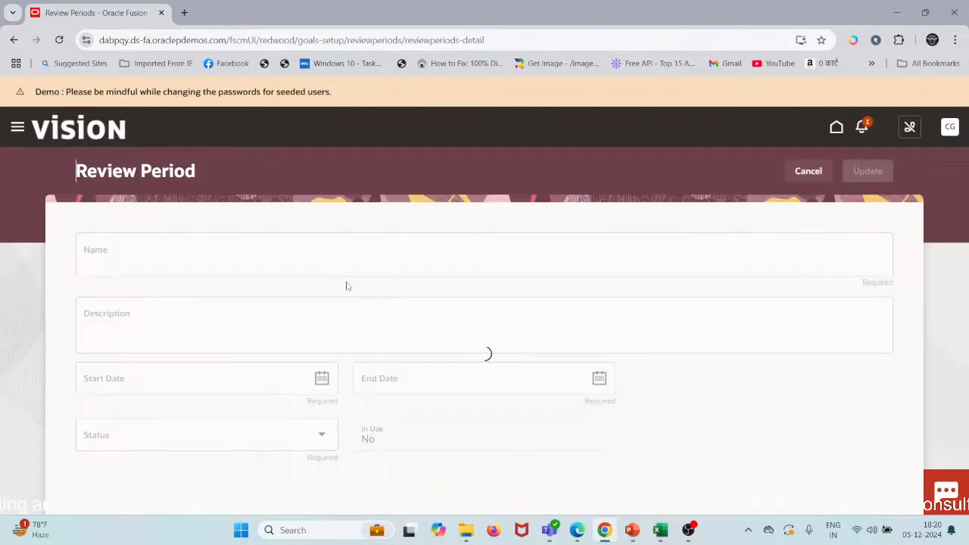
{"action": "left_click", "coordinate": [806, 172]}
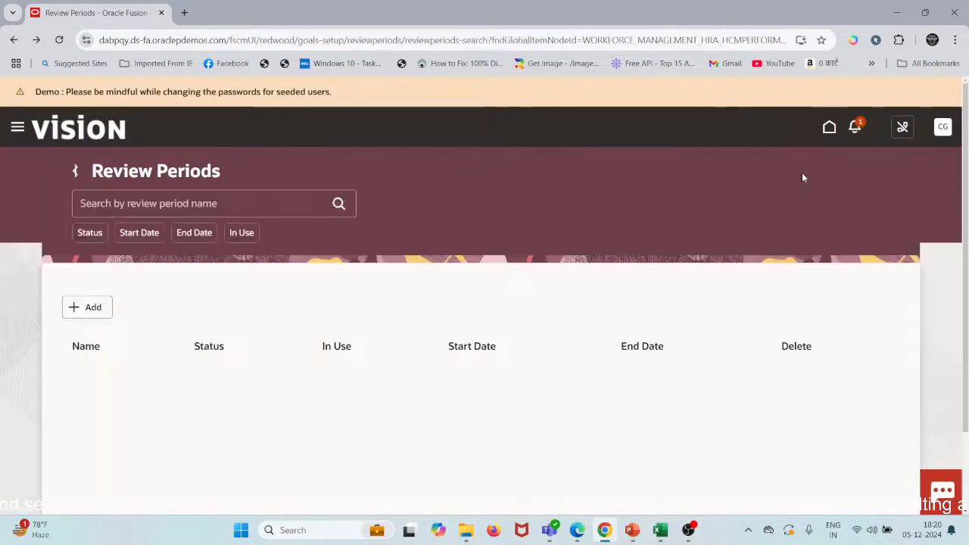
{"action": "scroll", "coordinate": [471, 283], "scroll_direction": "down", "scroll_amount": 3}
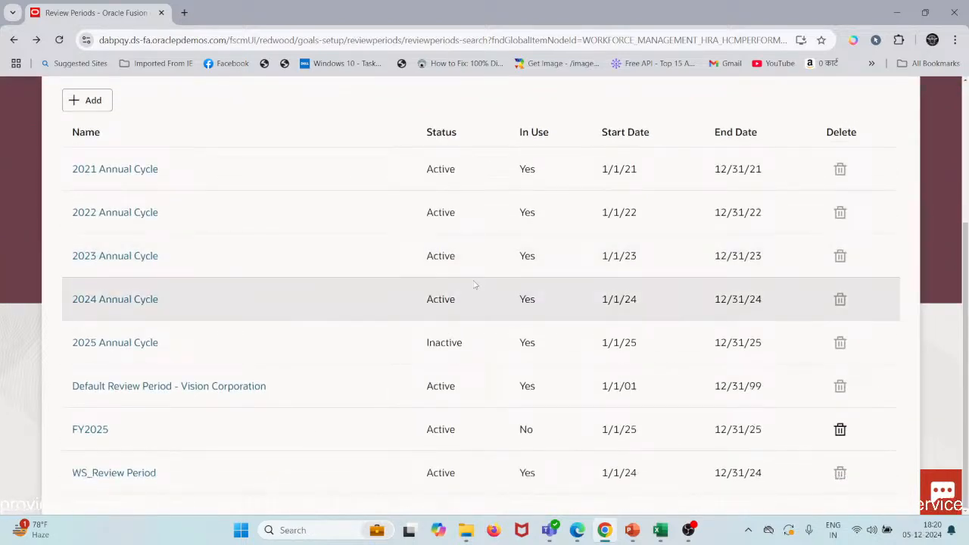
Switch to the Book1 workbook in Excel and enter the sample employee's first name in cell A7
{"action": "mouse_move", "coordinate": [660, 530]}
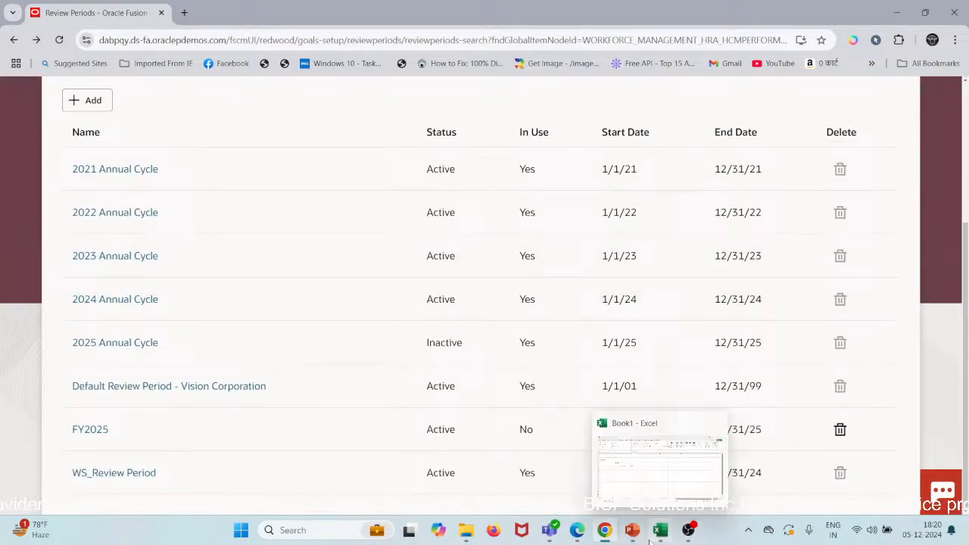
{"action": "left_click", "coordinate": [675, 493]}
{"action": "left_click", "coordinate": [95, 268]}
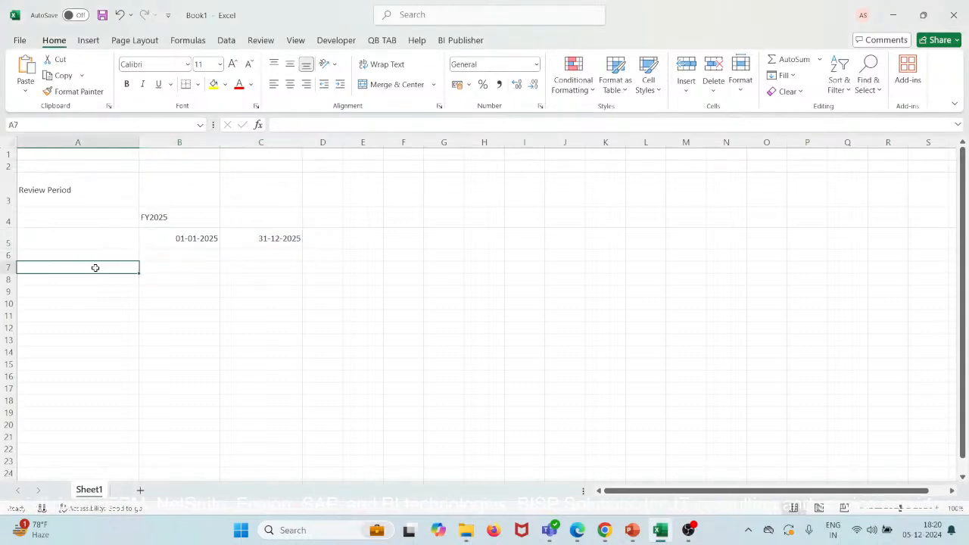
{"action": "type", "text": "Jo"}
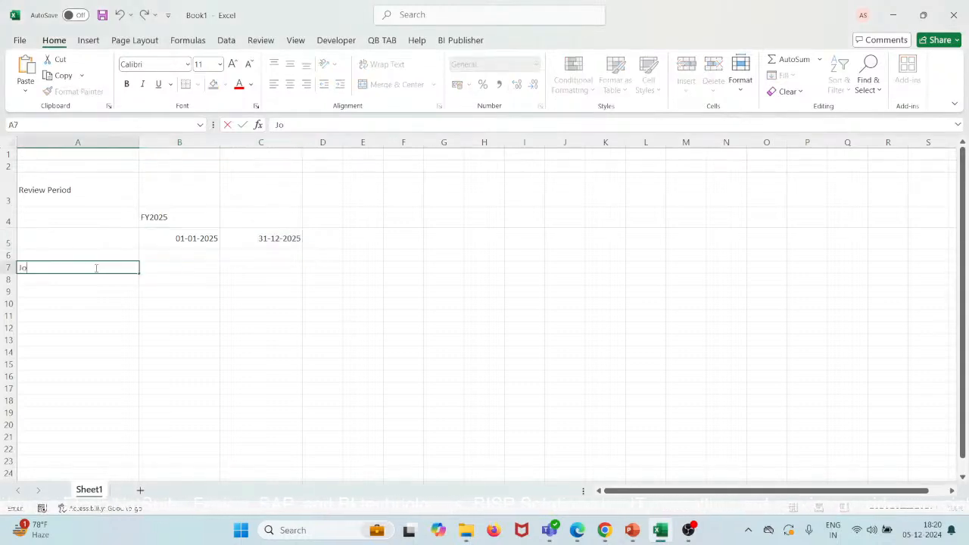
{"action": "type", "text": "hn"}
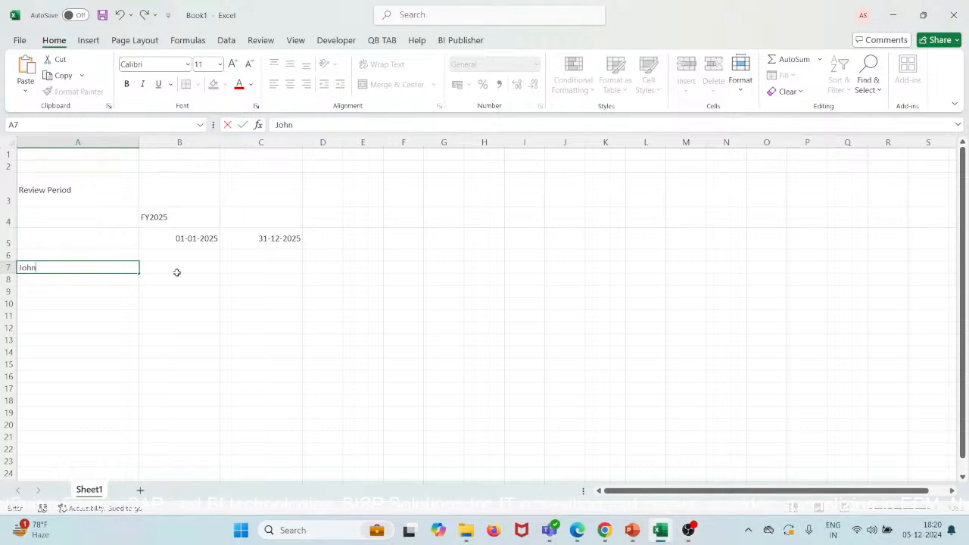
Enter the date 1-12-2024 in cell B7, beside the employee's name
{"action": "left_click", "coordinate": [177, 274]}
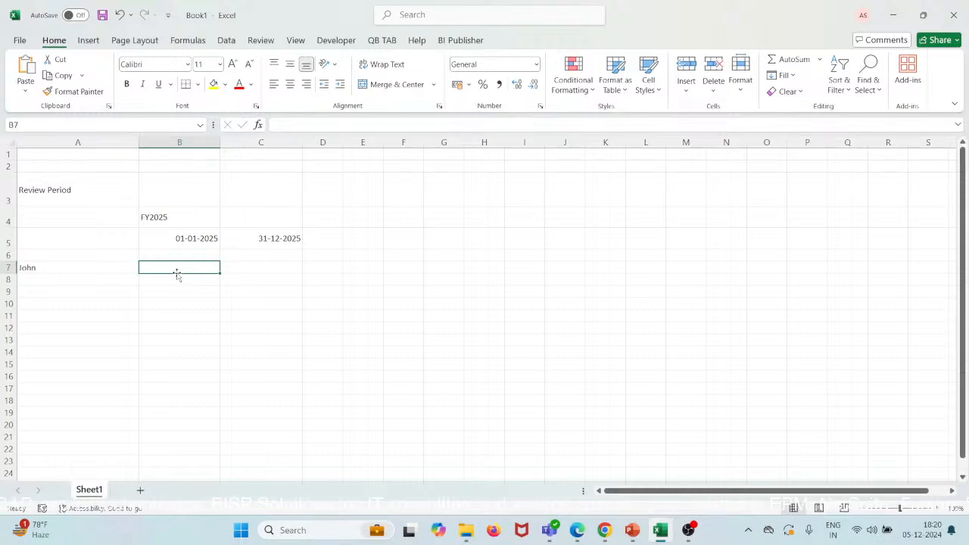
{"action": "type", "text": "1-12-2024"}
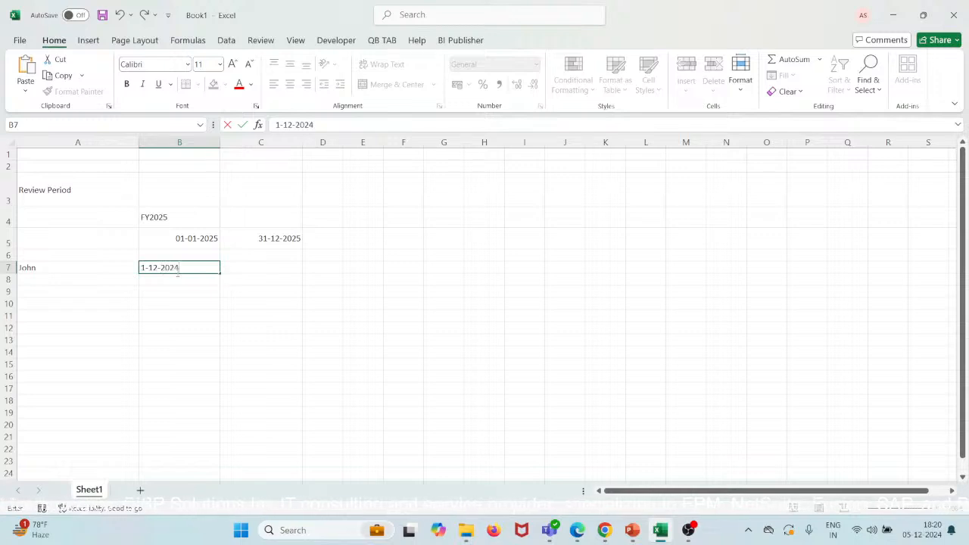
{"action": "left_click", "coordinate": [200, 290]}
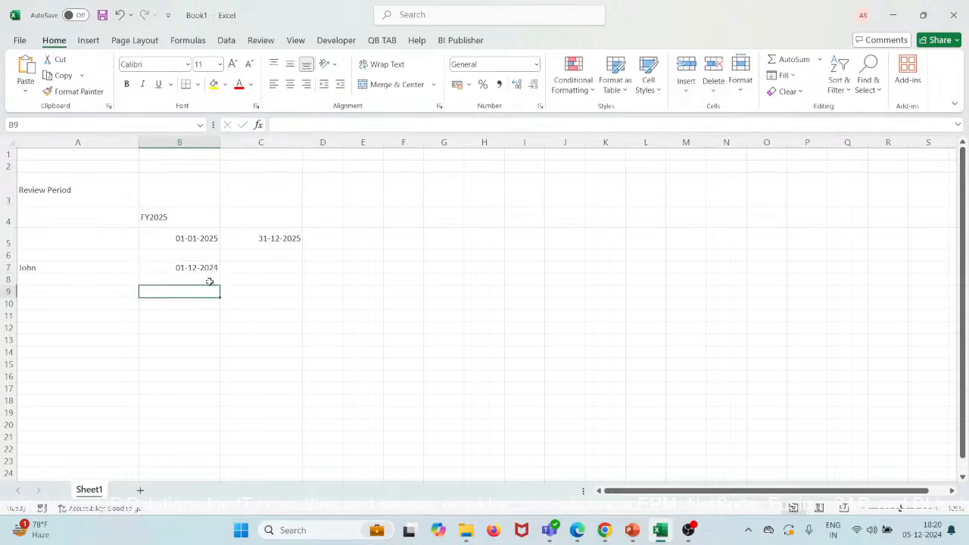
Enter the date 1-1-2025 in cell B8, directly below the employee's first date
{"action": "left_click", "coordinate": [209, 280]}
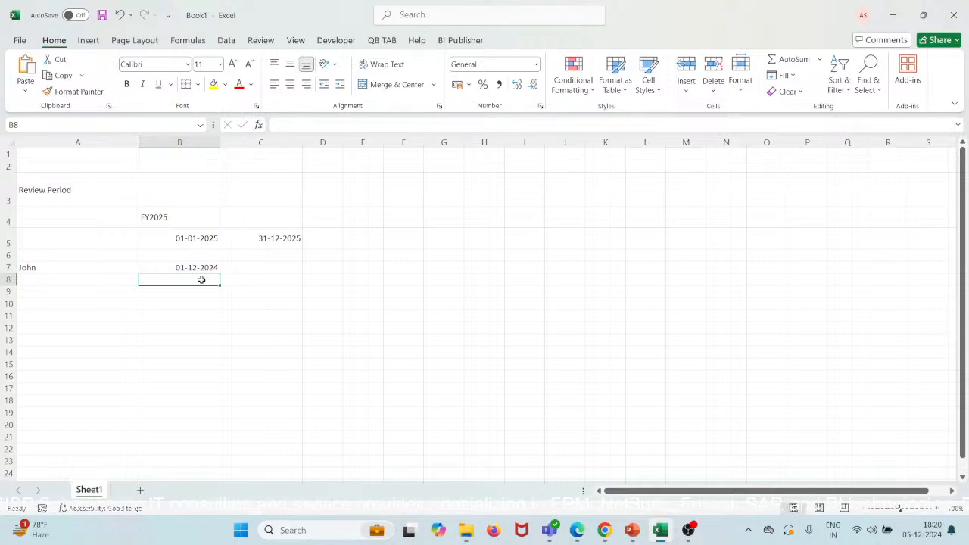
{"action": "mouse_move", "coordinate": [202, 267]}
{"action": "left_mouse_down"}
{"action": "mouse_move", "coordinate": [201, 290]}
{"action": "mouse_move", "coordinate": [202, 277]}
{"action": "left_mouse_up"}
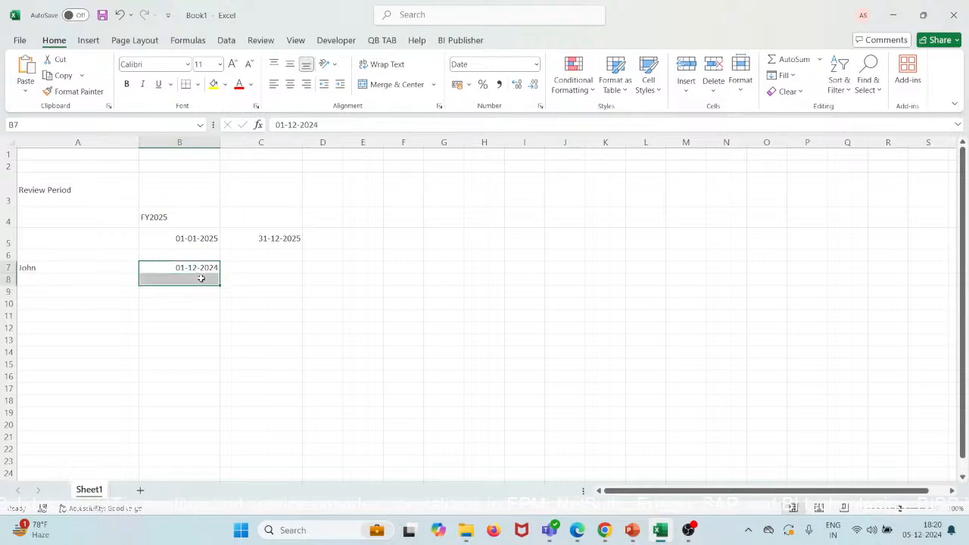
{"action": "left_click", "coordinate": [199, 280]}
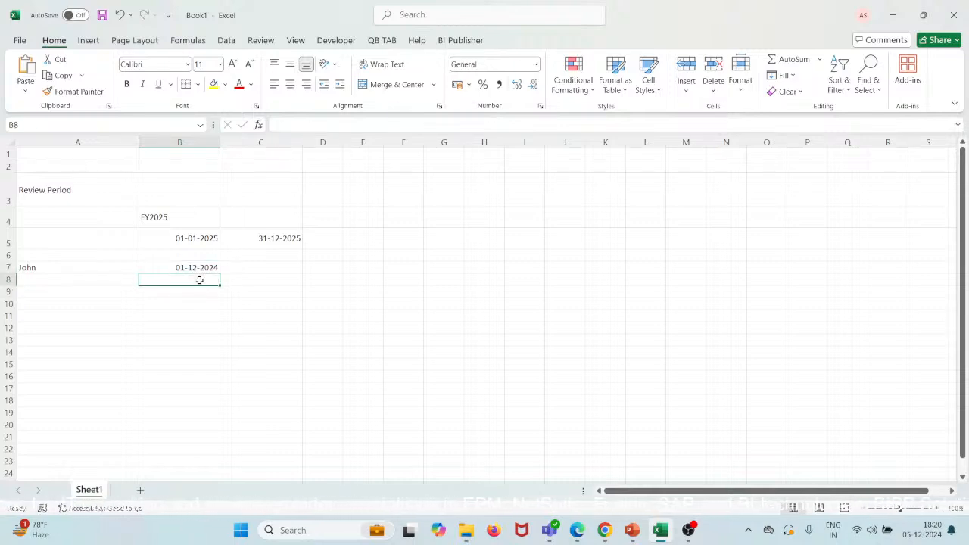
{"action": "double_click", "coordinate": [199, 280]}
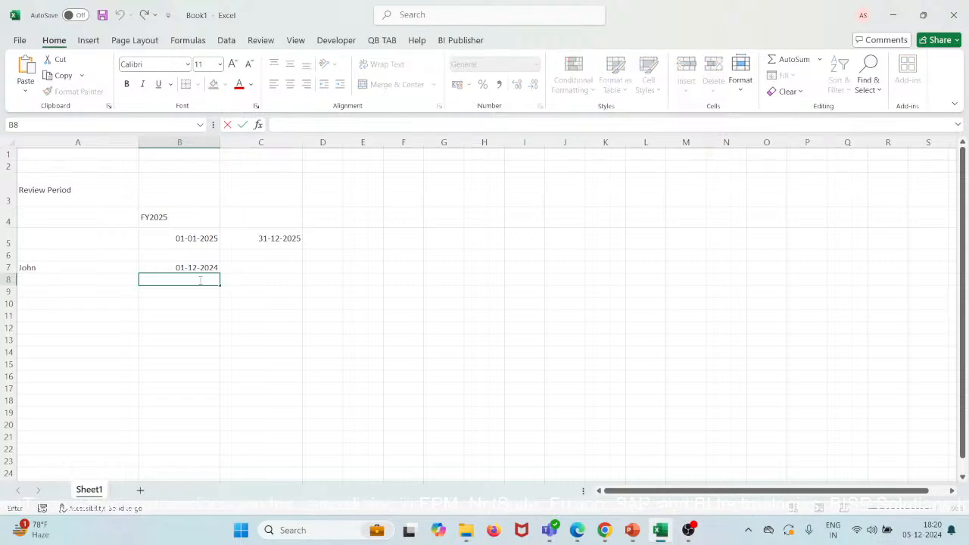
{"action": "left_click", "coordinate": [162, 218]}
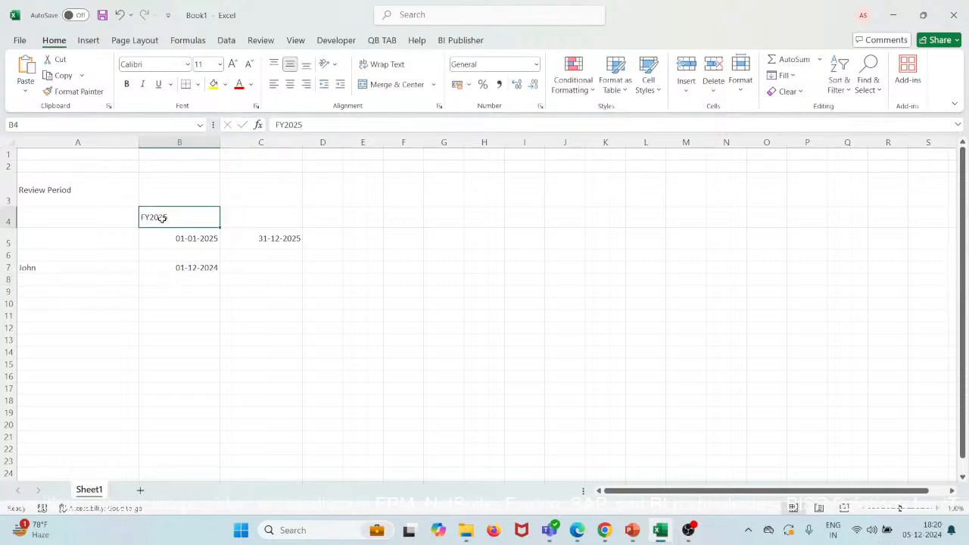
{"action": "left_click", "coordinate": [184, 281]}
{"action": "double_click", "coordinate": [194, 281]}
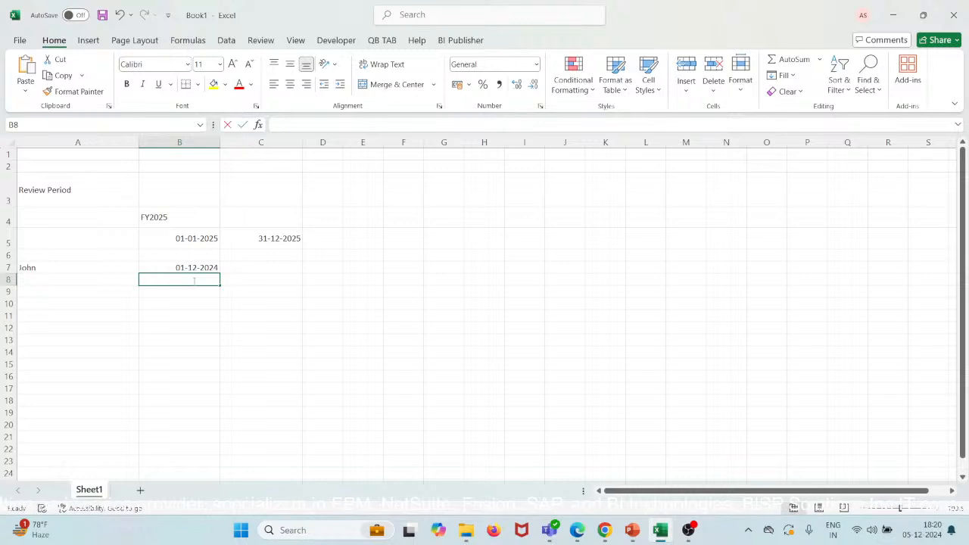
{"action": "type", "text": "1-1"}
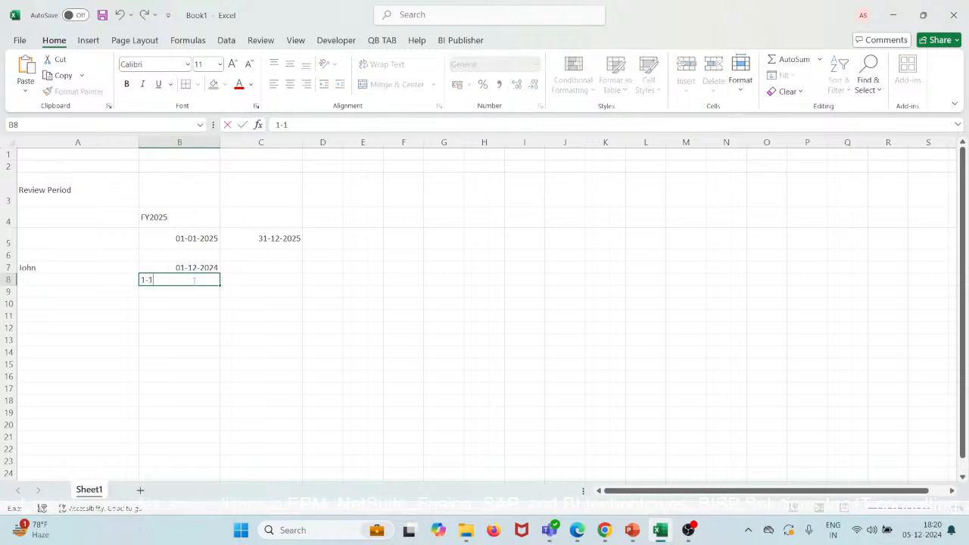
{"action": "type", "text": "-2025"}
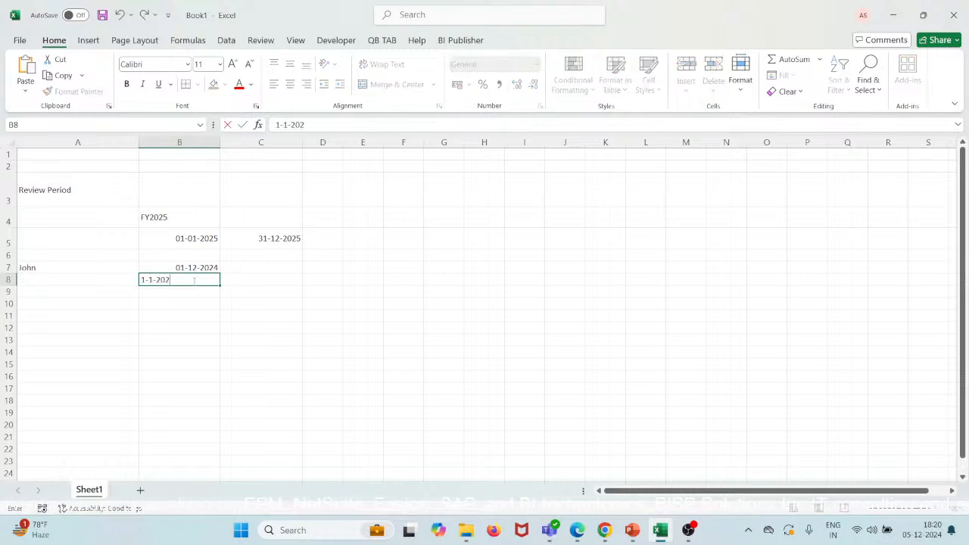
{"action": "left_click", "coordinate": [230, 291]}
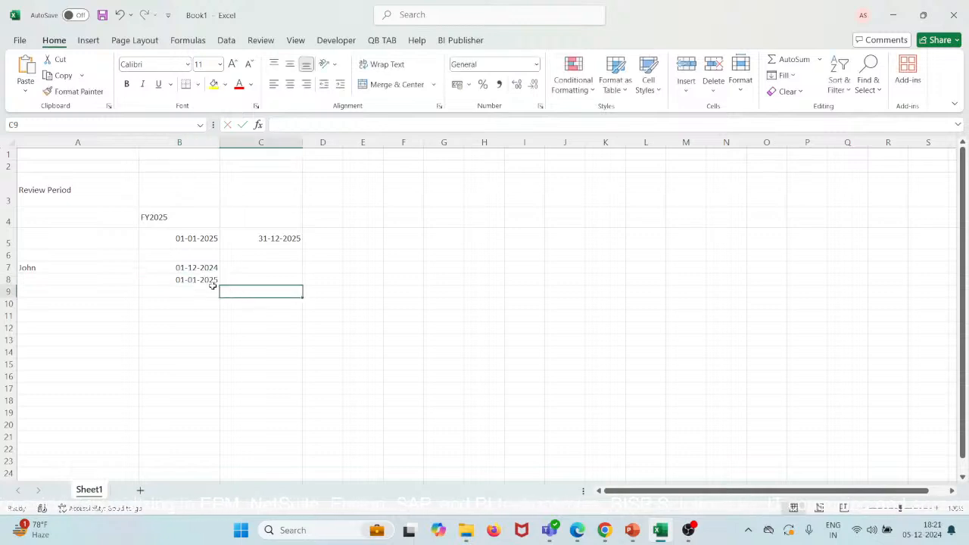
{"action": "left_click", "coordinate": [205, 279]}
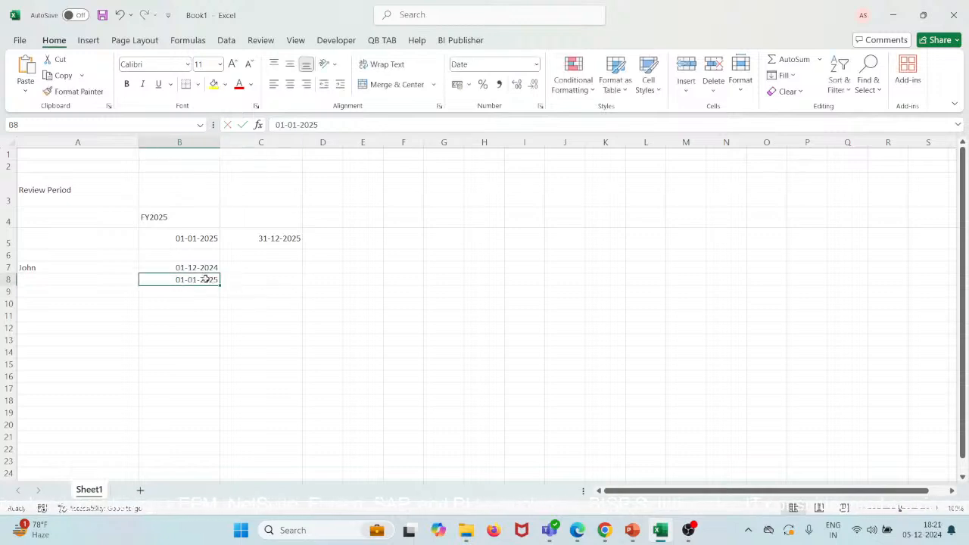
{"action": "left_click", "coordinate": [63, 270]}
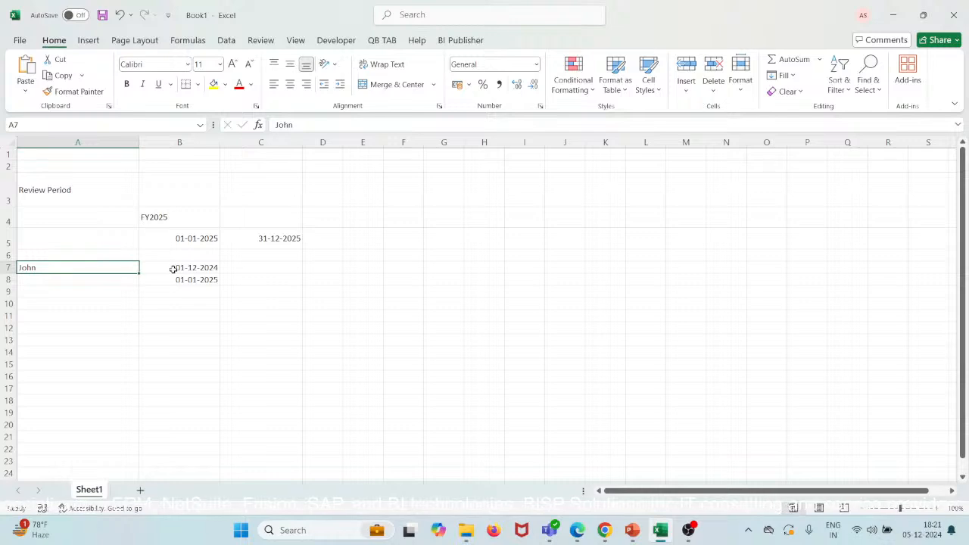
{"action": "left_click", "coordinate": [118, 280]}
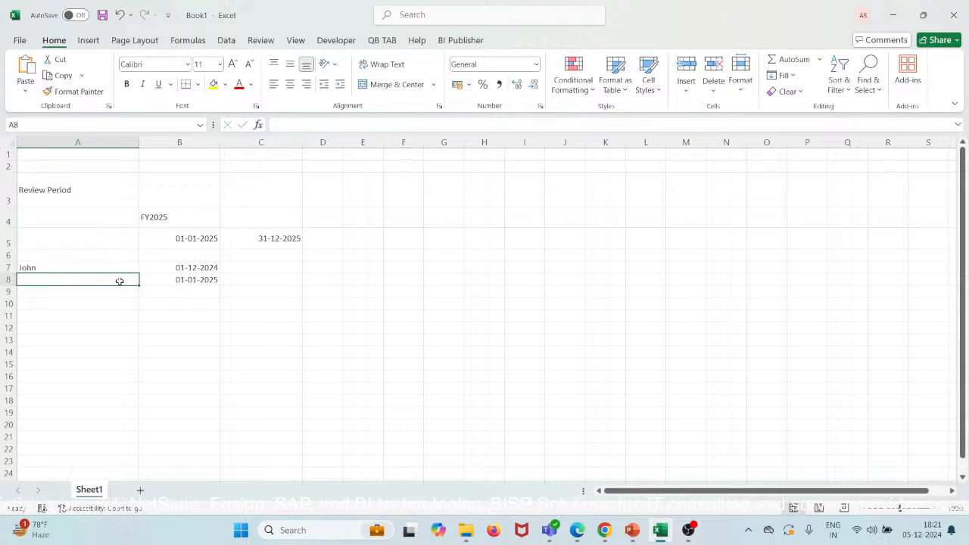
{"action": "left_click", "coordinate": [194, 281]}
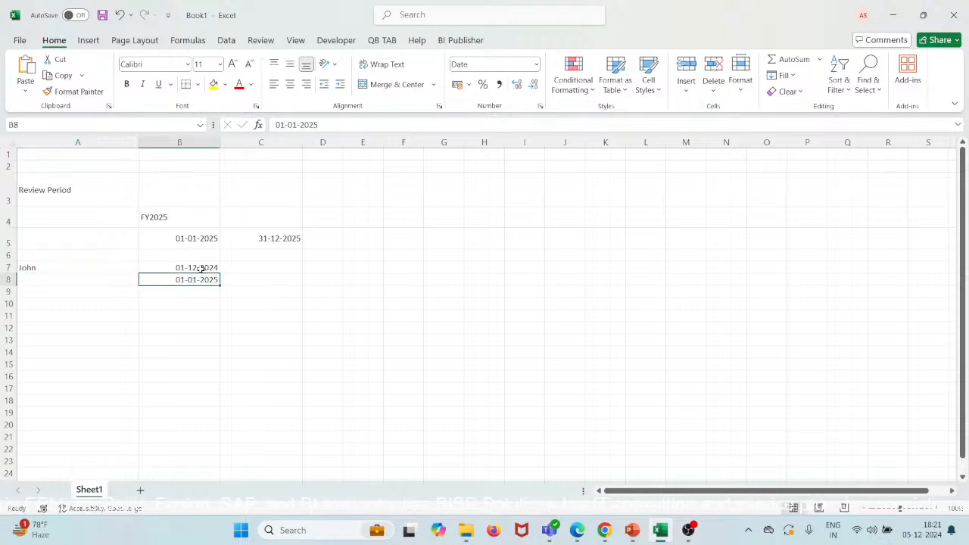
Move the date 01-12-2024 from cell B7 down to cell B9
{"action": "left_click", "coordinate": [201, 268]}
{"action": "key", "text": "ctrl+c"}
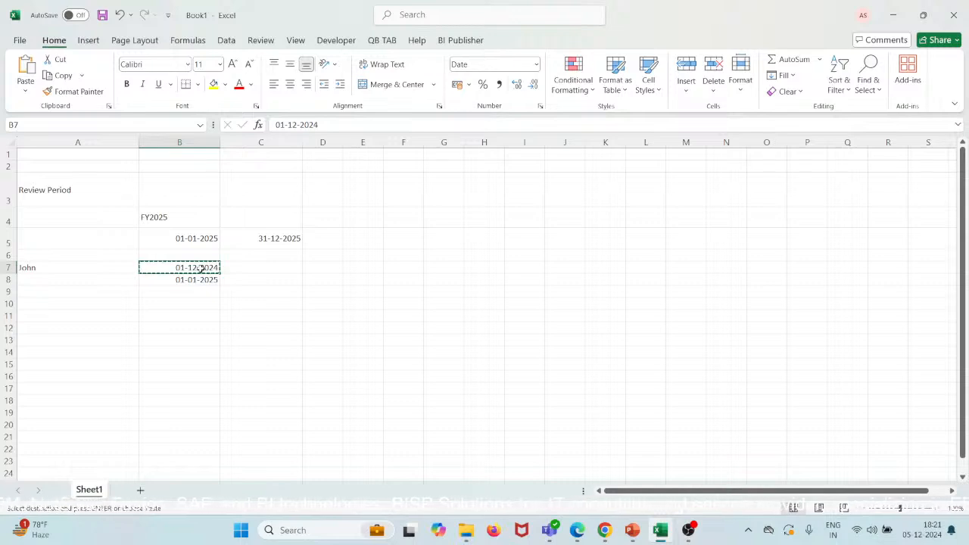
{"action": "left_click", "coordinate": [199, 289]}
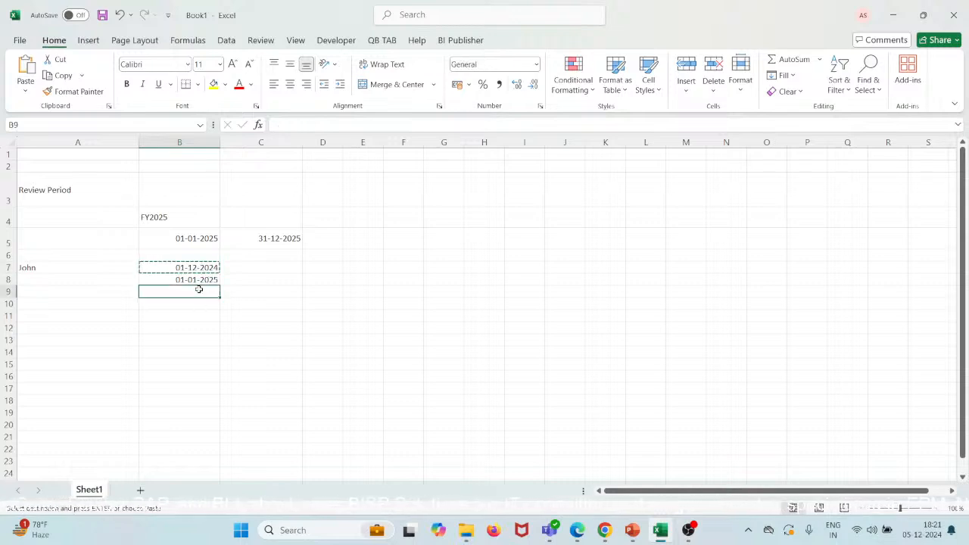
{"action": "key", "text": "ctrl+v"}
Enter the heading "Hire Date" in the emptied cell B7
{"action": "double_click", "coordinate": [196, 267]}
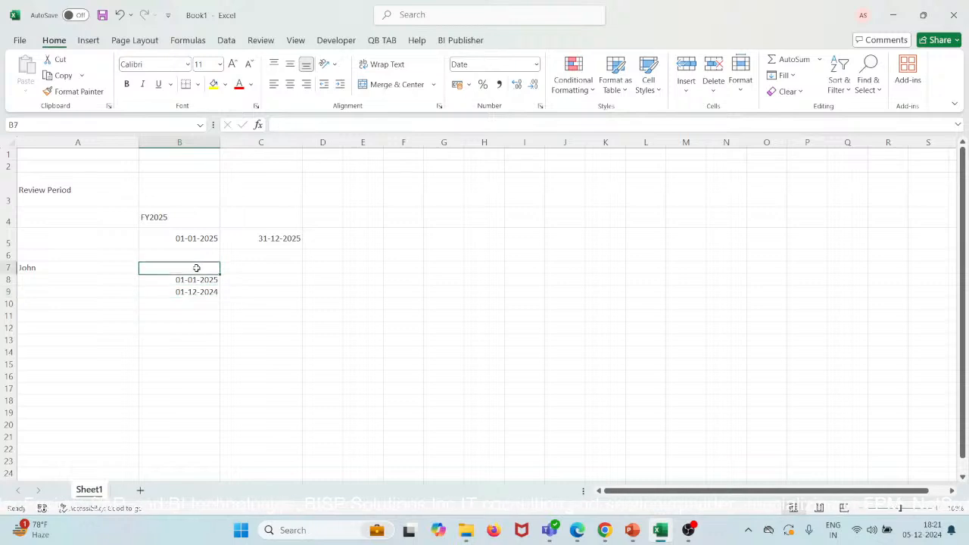
{"action": "type", "text": "Hire"}
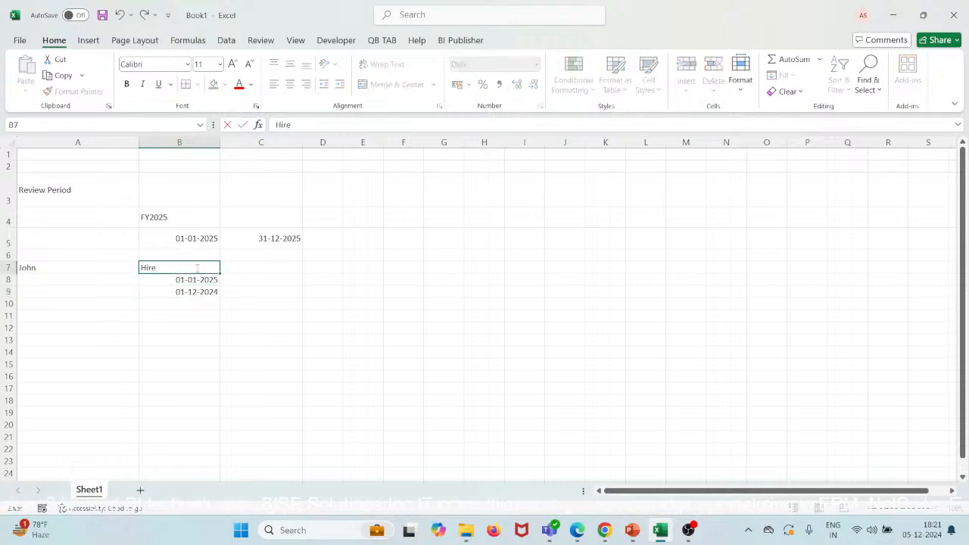
{"action": "type", "text": " Daate"}
{"action": "key", "text": "BackSpace"}
{"action": "key", "text": "BackSpace"}
{"action": "key", "text": "BackSpace"}
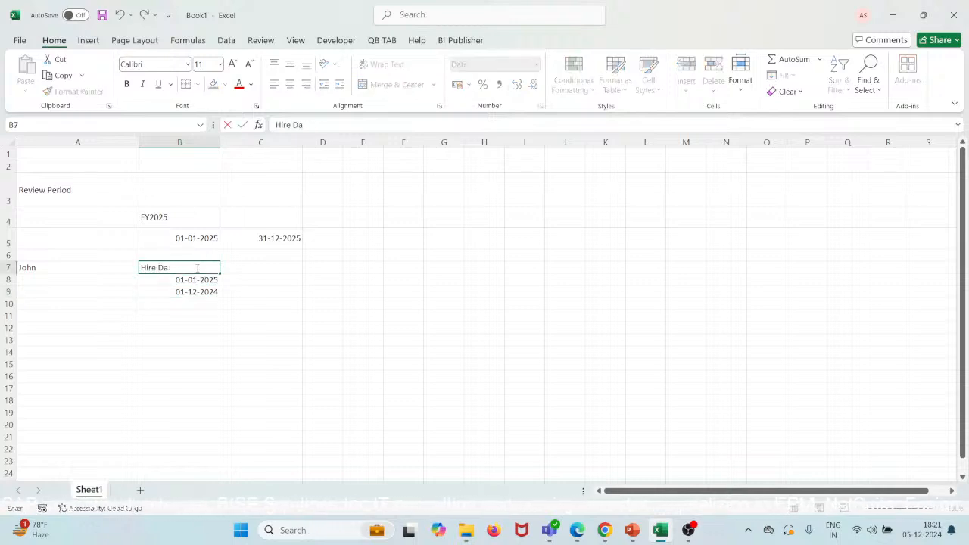
{"action": "type", "text": "te"}
Move the date 01-01-2025 from cell B8 to cell C8
{"action": "left_click", "coordinate": [196, 279]}
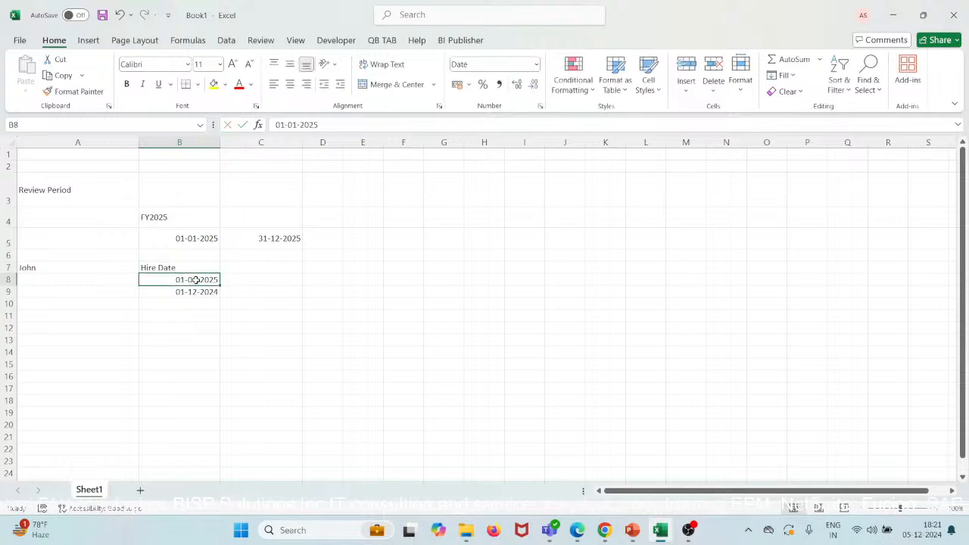
{"action": "key", "text": "ctrl+c"}
{"action": "left_click", "coordinate": [268, 267]}
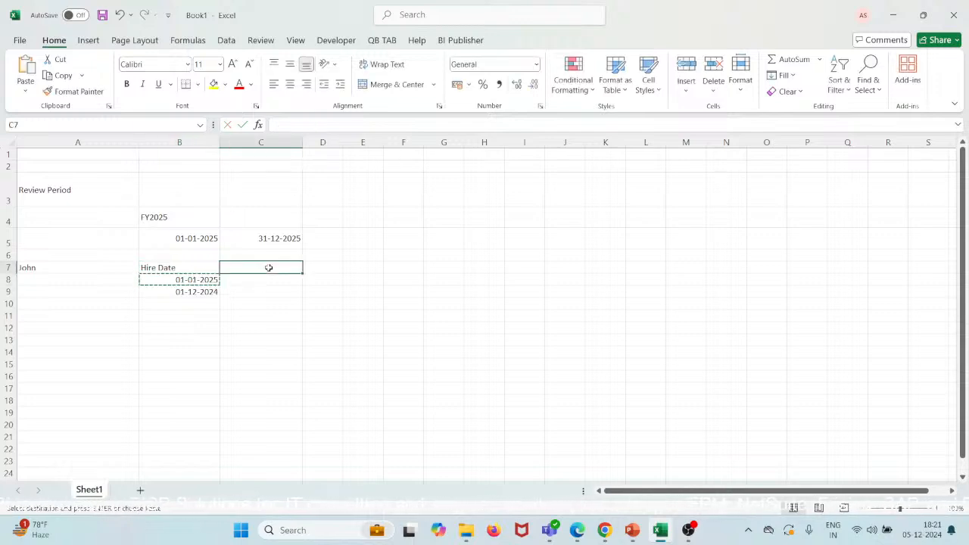
{"action": "left_click", "coordinate": [264, 282]}
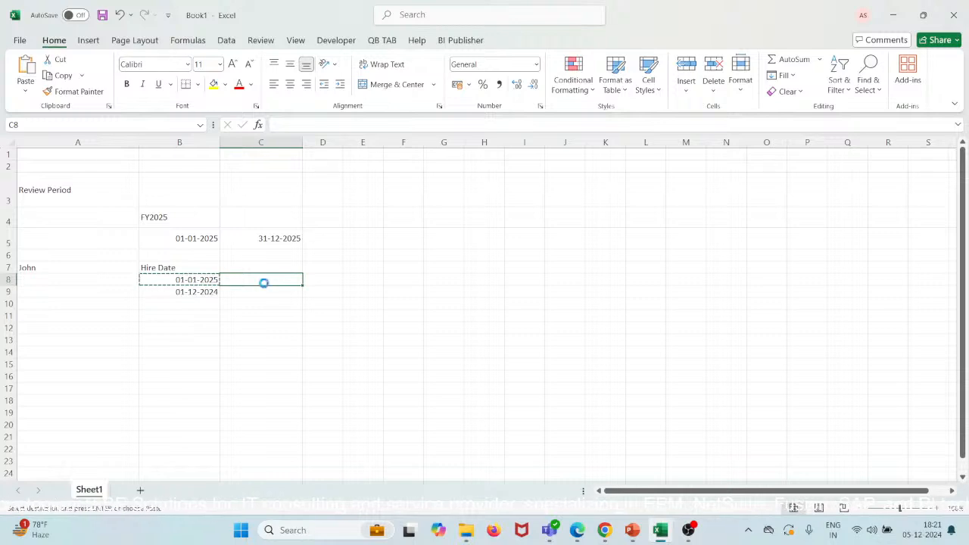
{"action": "key", "text": "ctrl+v"}
Enter the heading "Review Period" in cell C7, above the moved date
{"action": "left_click", "coordinate": [262, 265]}
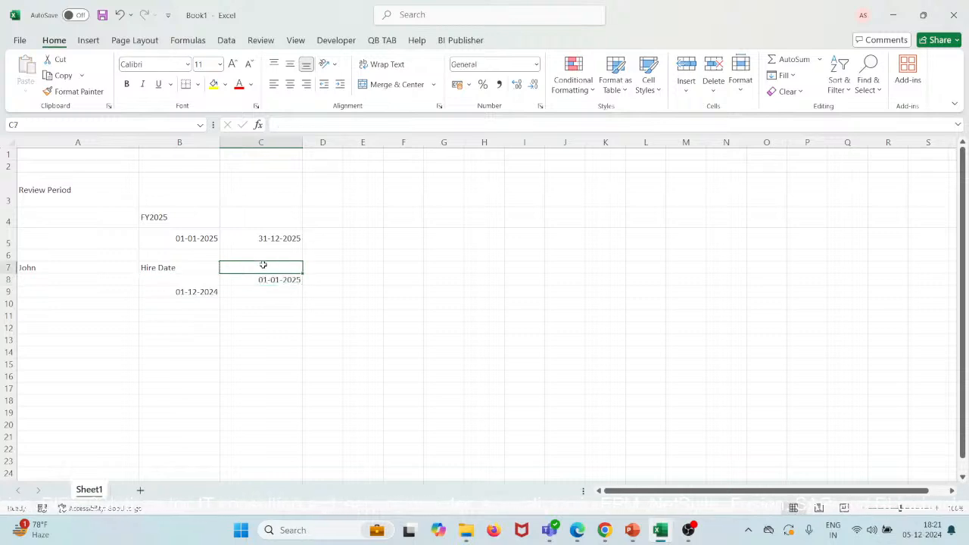
{"action": "double_click", "coordinate": [262, 265]}
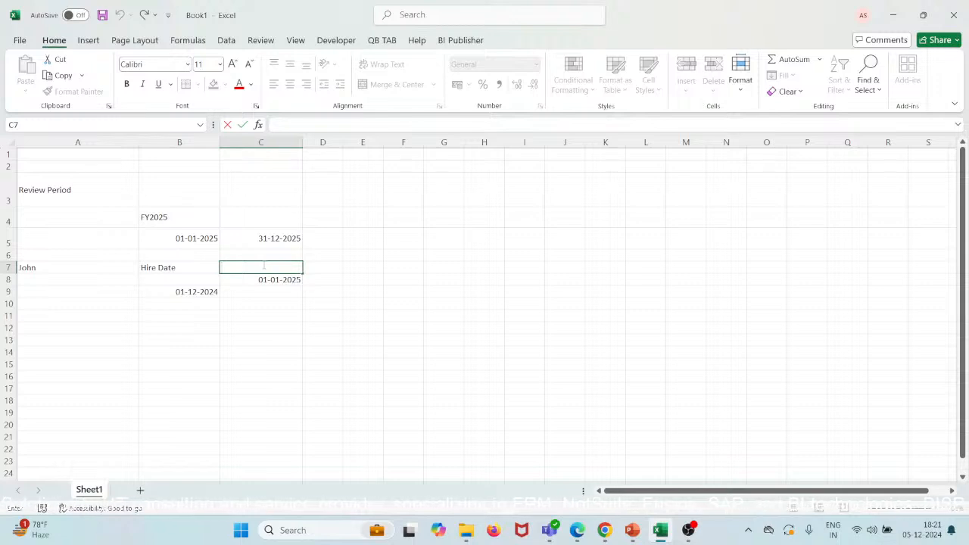
{"action": "type", "text": "Review"}
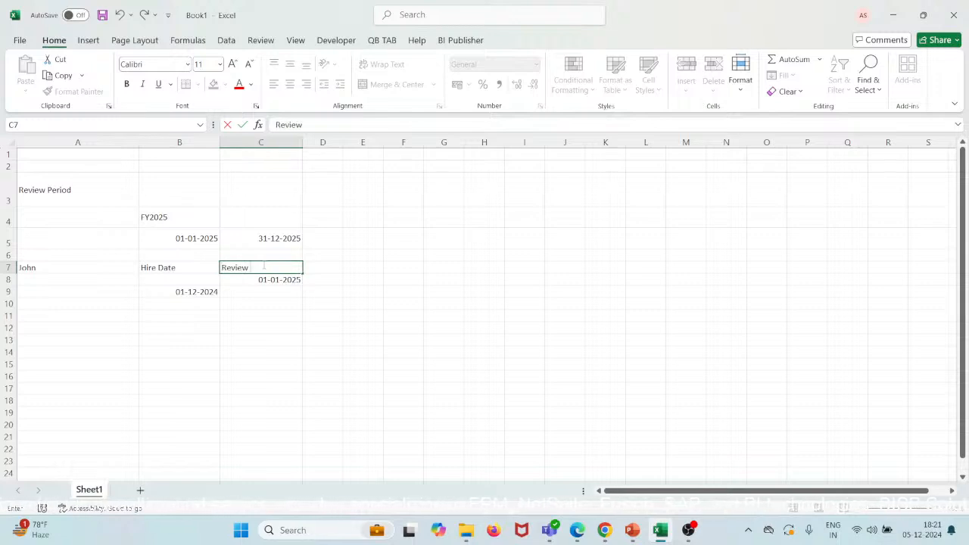
{"action": "type", "text": " Period"}
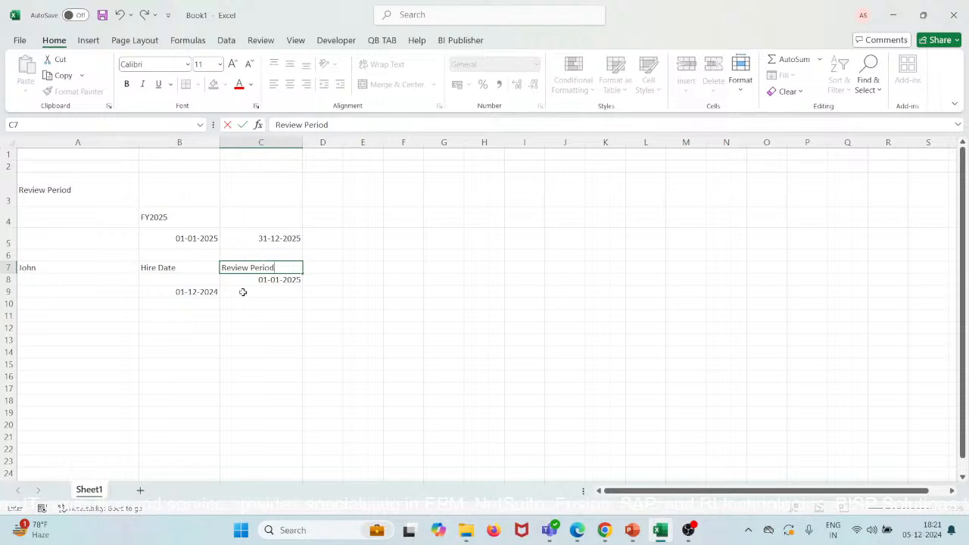
Move the date 01-12-2024 from cell B9 up to cell B8, under the Hire Date heading
{"action": "left_click", "coordinate": [201, 293]}
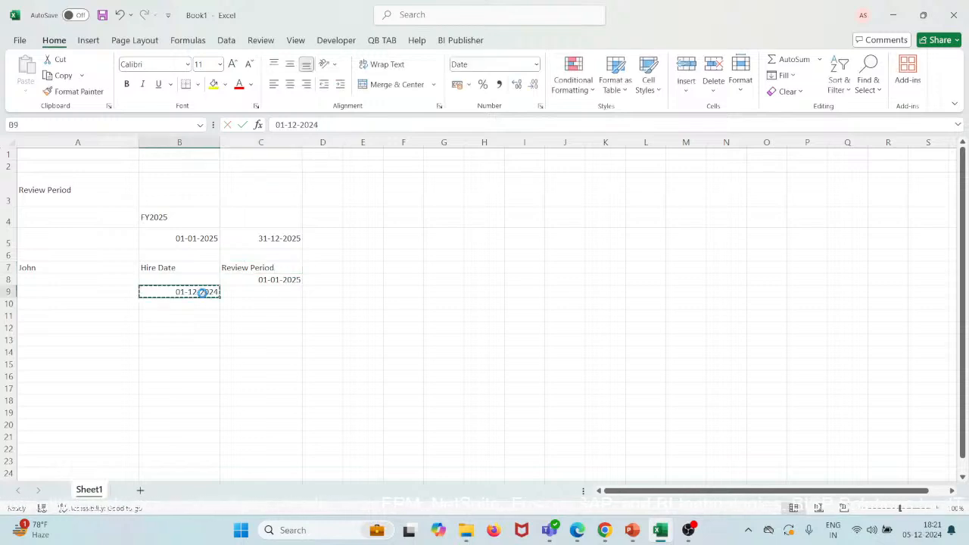
{"action": "key", "text": "ctrl+c"}
{"action": "left_click", "coordinate": [194, 276]}
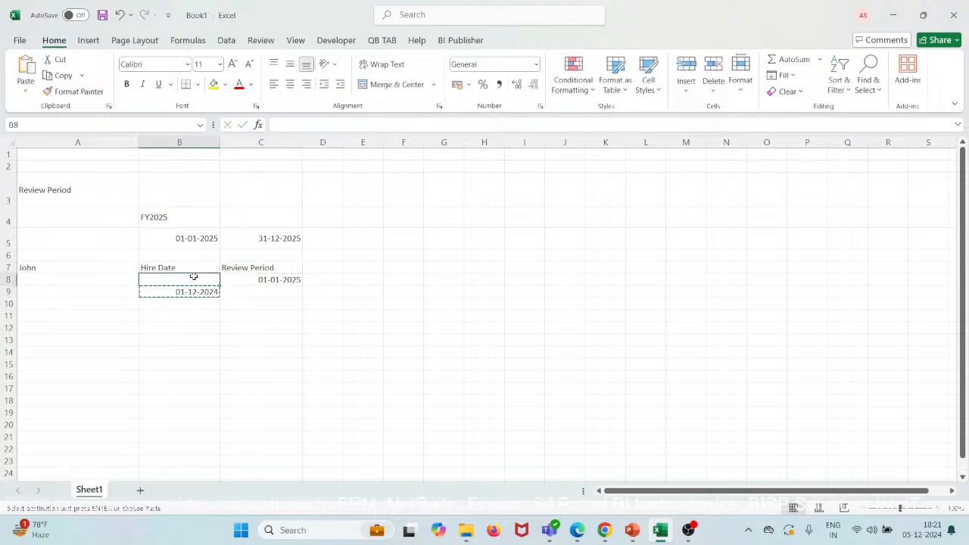
{"action": "key", "text": "ctrl+v"}
{"action": "left_click", "coordinate": [62, 277]}
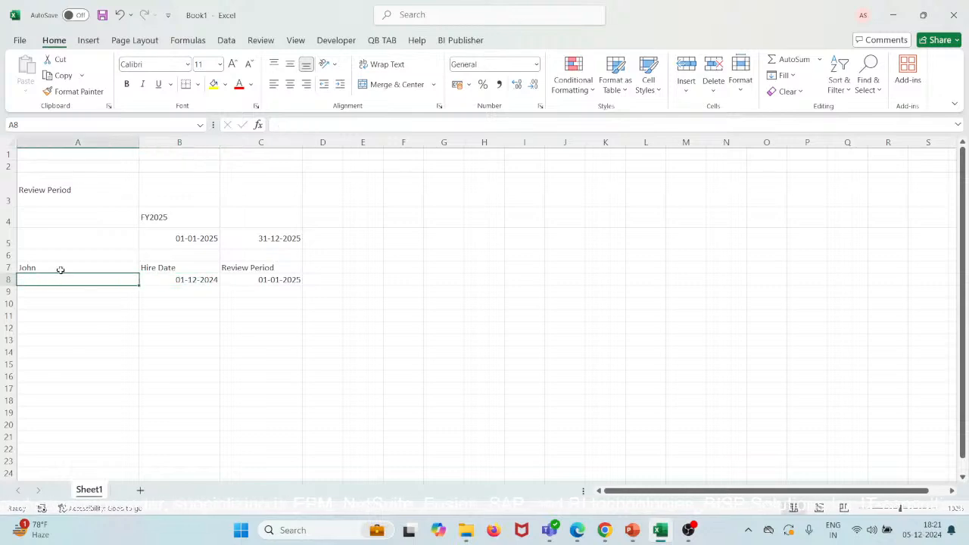
Move the employee's name from cell A7 down to cell A8, beside the dates
{"action": "left_click", "coordinate": [60, 269]}
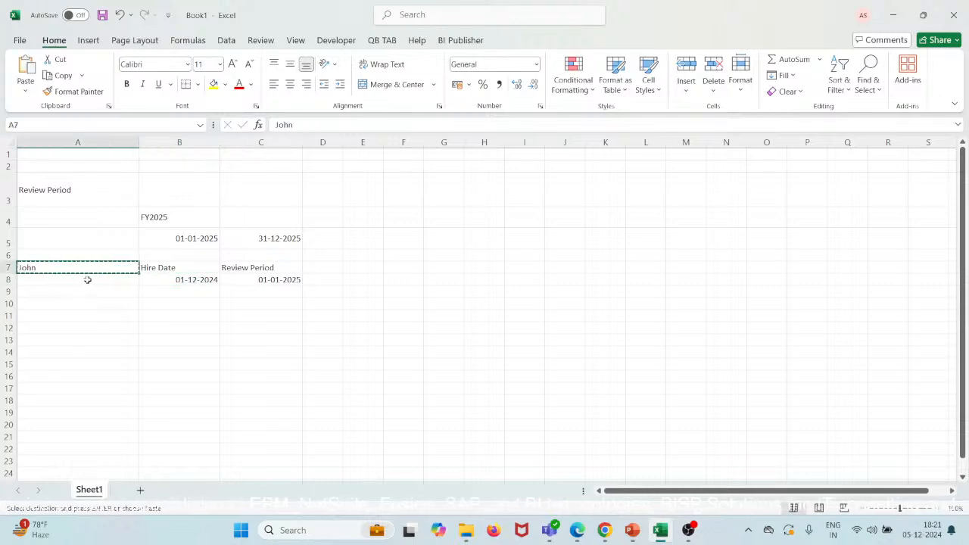
{"action": "left_click", "coordinate": [87, 279]}
{"action": "key", "text": "ctrl+v"}
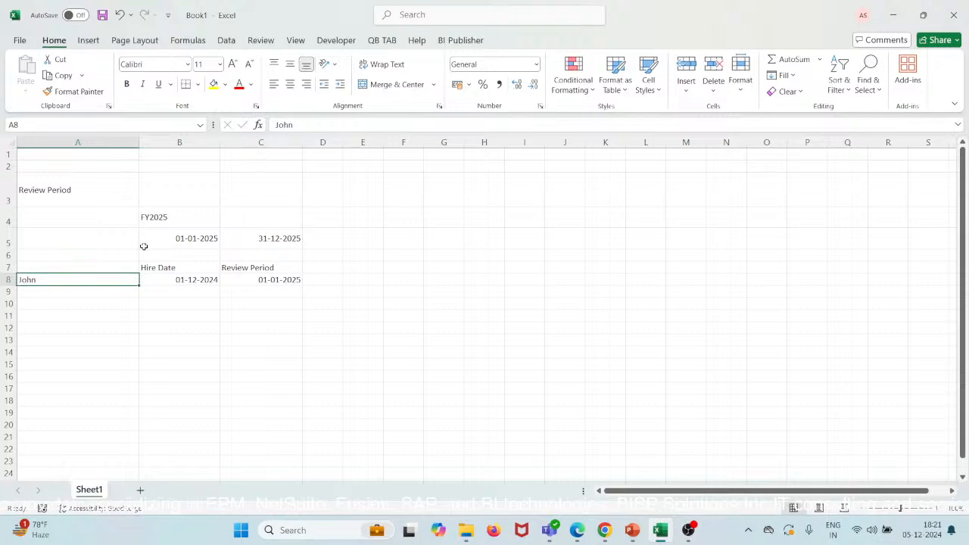
Fill the header cells A7:C7 with yellow and make row 7 slightly taller
{"action": "left_click_drag", "start_coordinate": [126, 269], "coordinate": [250, 267]}
{"action": "left_click", "coordinate": [214, 84]}
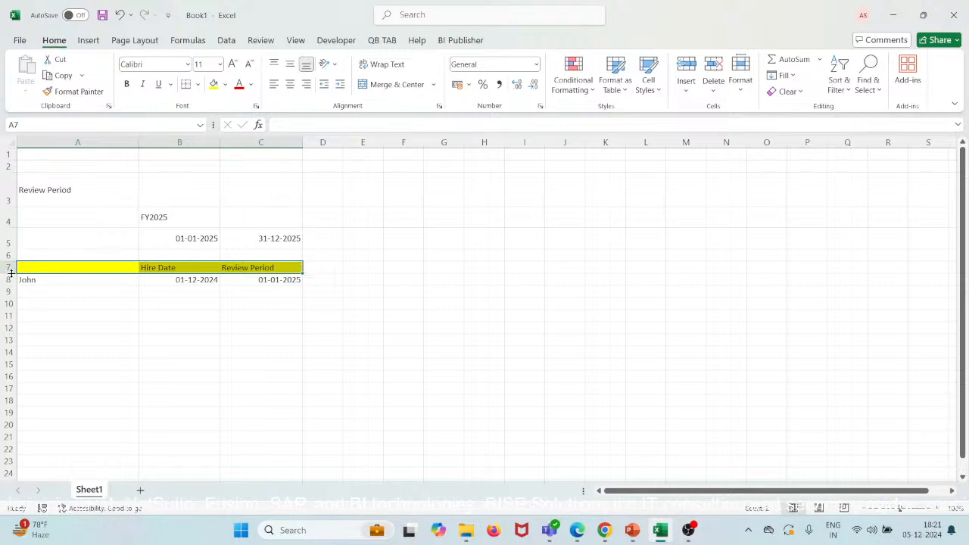
{"action": "left_click_drag", "start_coordinate": [11, 273], "coordinate": [10, 280]}
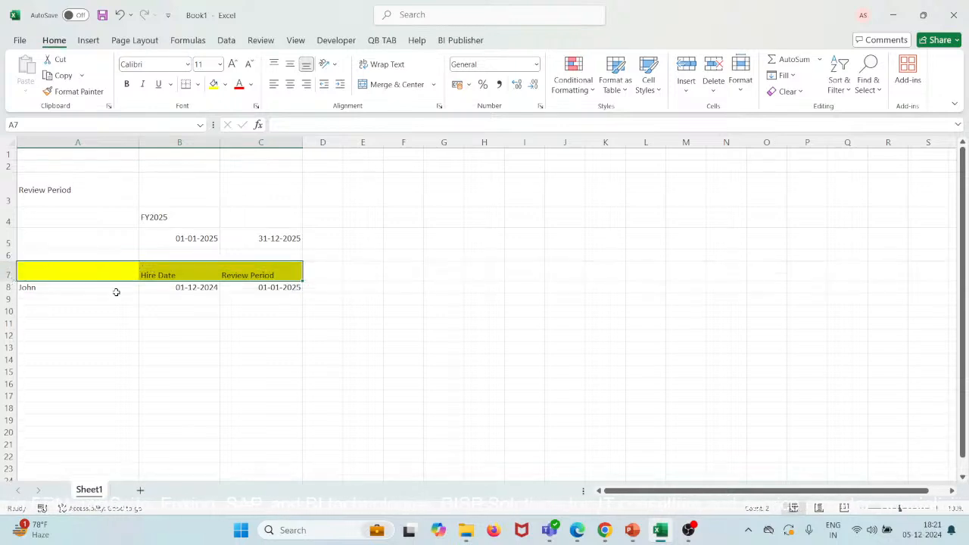
Middle-align the Hire Date and Review Period headings vertically and widen column C slightly
{"action": "left_click", "coordinate": [177, 274]}
{"action": "left_click_drag", "start_coordinate": [177, 275], "coordinate": [261, 275]}
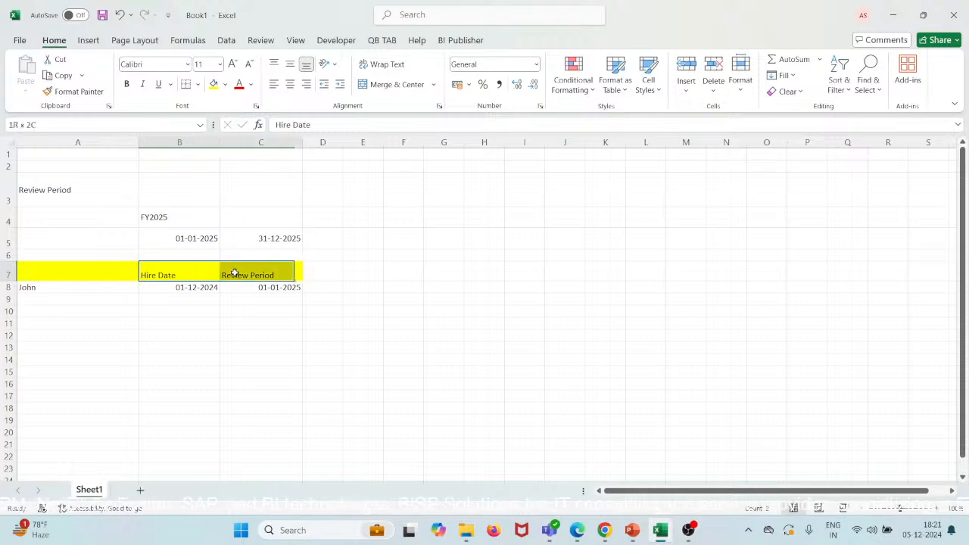
{"action": "left_click", "coordinate": [289, 65]}
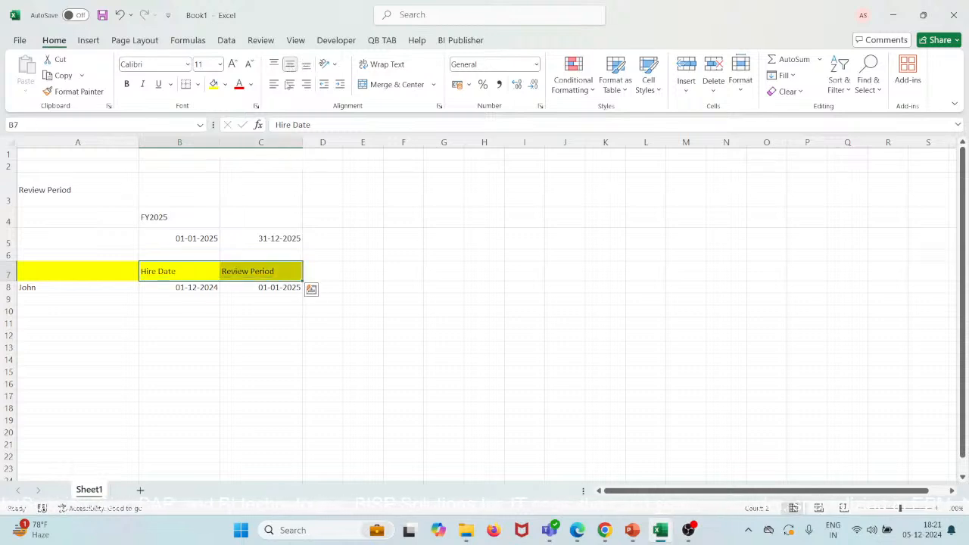
{"action": "left_click", "coordinate": [171, 333]}
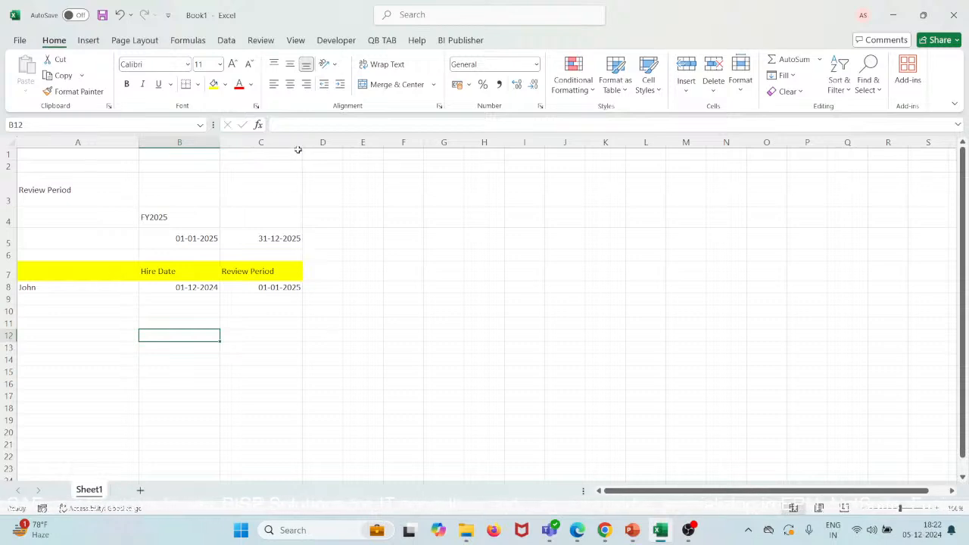
{"action": "left_click_drag", "start_coordinate": [302, 144], "coordinate": [320, 144]}
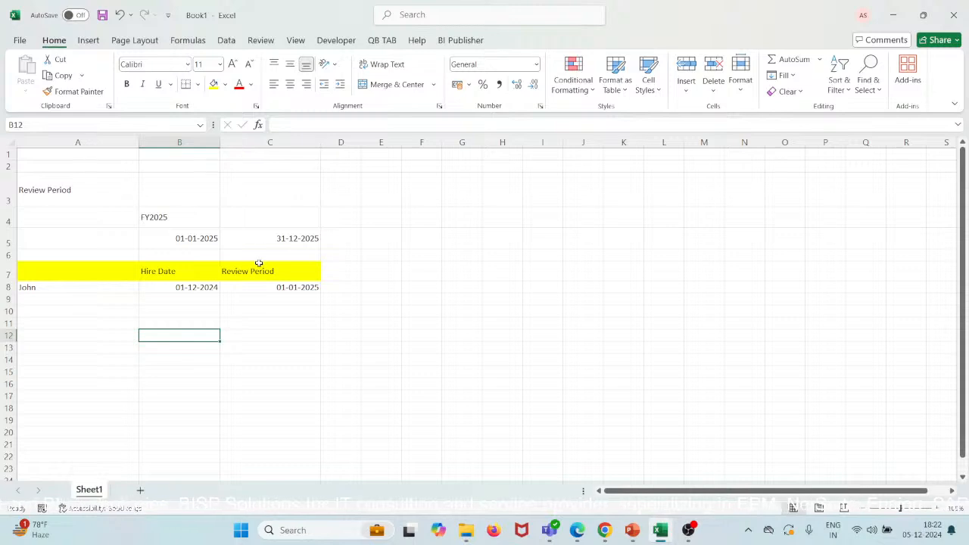
Remove the yellow fill from the empty cell A7
{"action": "left_click", "coordinate": [114, 272]}
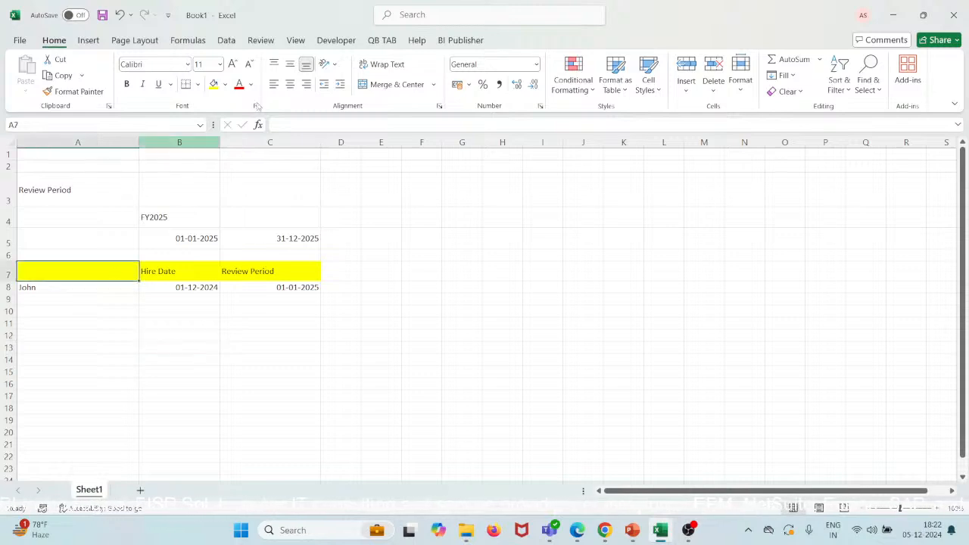
{"action": "left_click", "coordinate": [224, 84]}
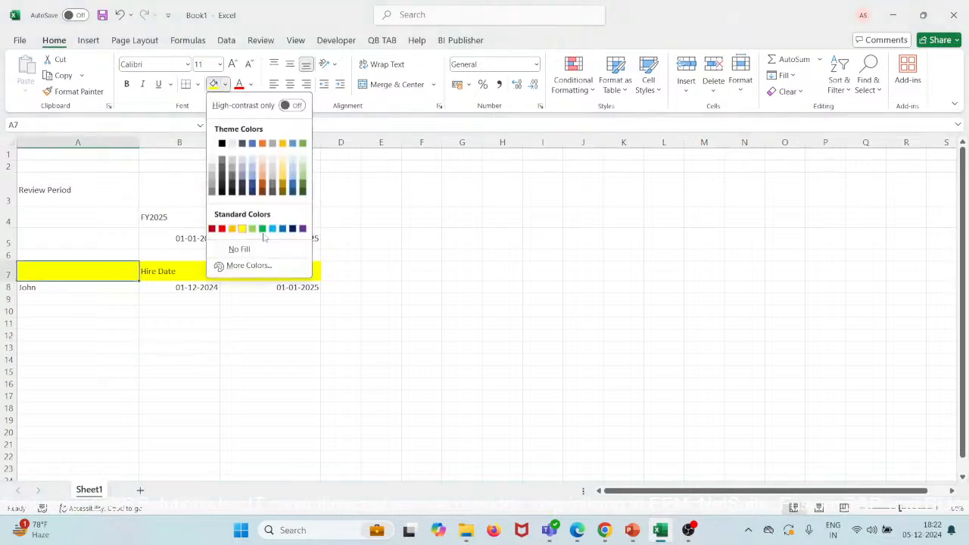
{"action": "left_click", "coordinate": [239, 249]}
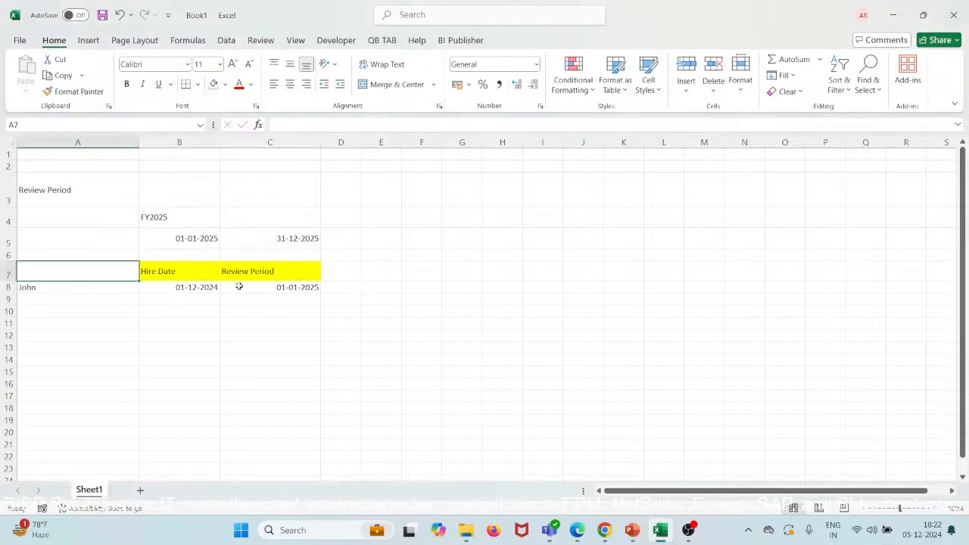
Apply all borders to the hire date and review period cells B7:C8
{"action": "left_click_drag", "start_coordinate": [197, 272], "coordinate": [283, 286]}
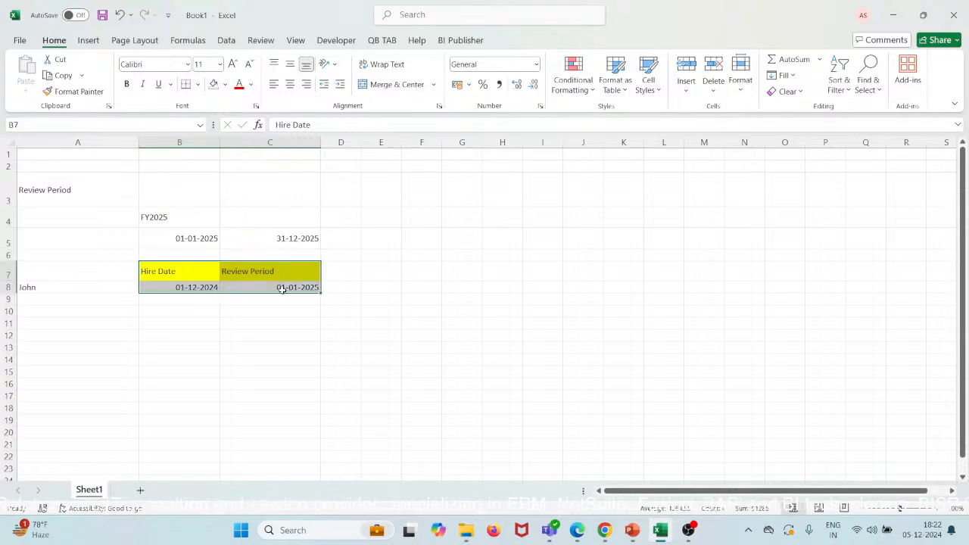
{"action": "left_click", "coordinate": [197, 84]}
{"action": "left_click", "coordinate": [204, 213]}
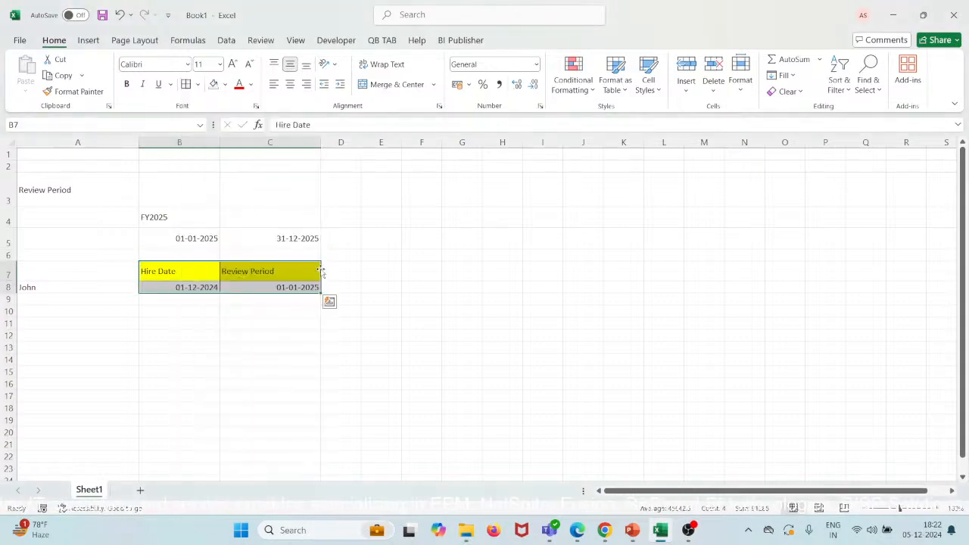
{"action": "left_click", "coordinate": [327, 274]}
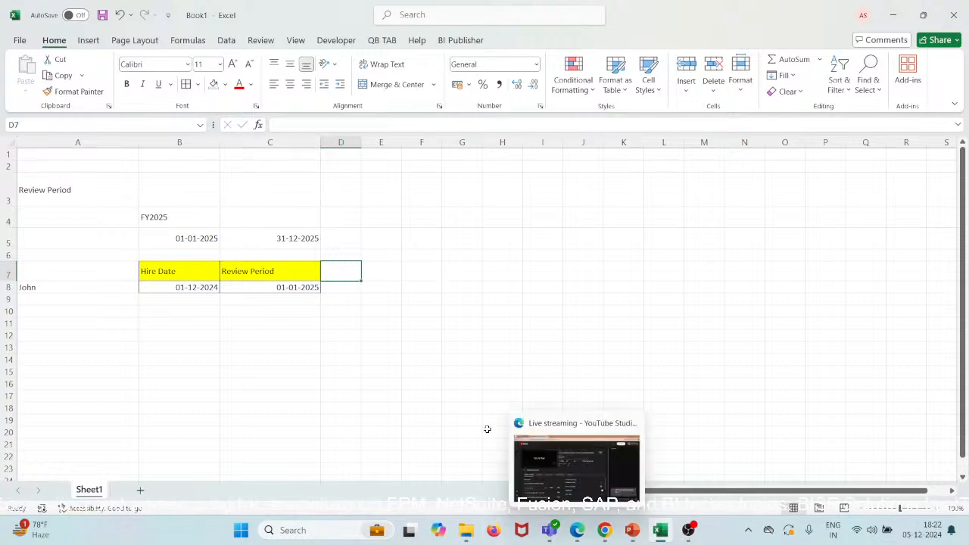
Increase the height of row 8, which holds the employee's dates
{"action": "left_click", "coordinate": [277, 335]}
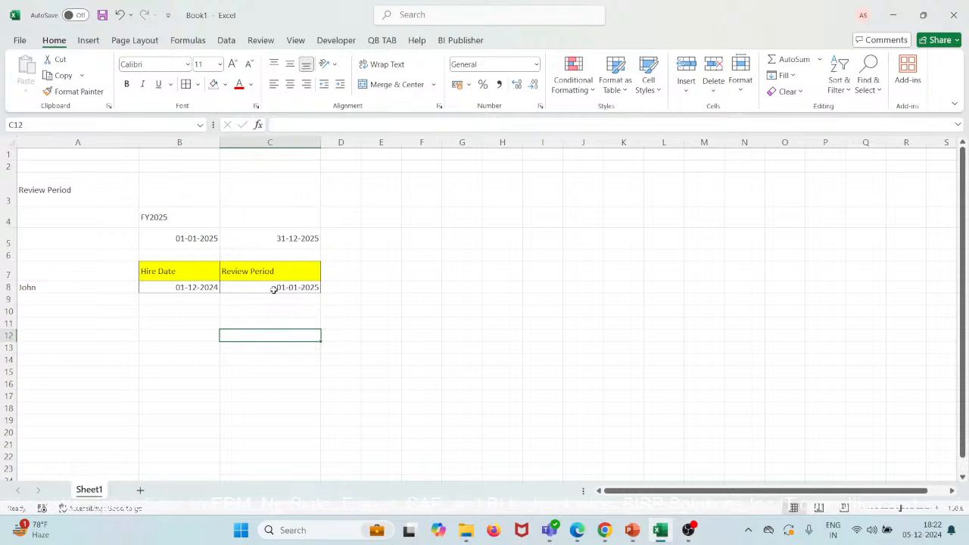
{"action": "left_click_drag", "start_coordinate": [6, 293], "coordinate": [5, 309]}
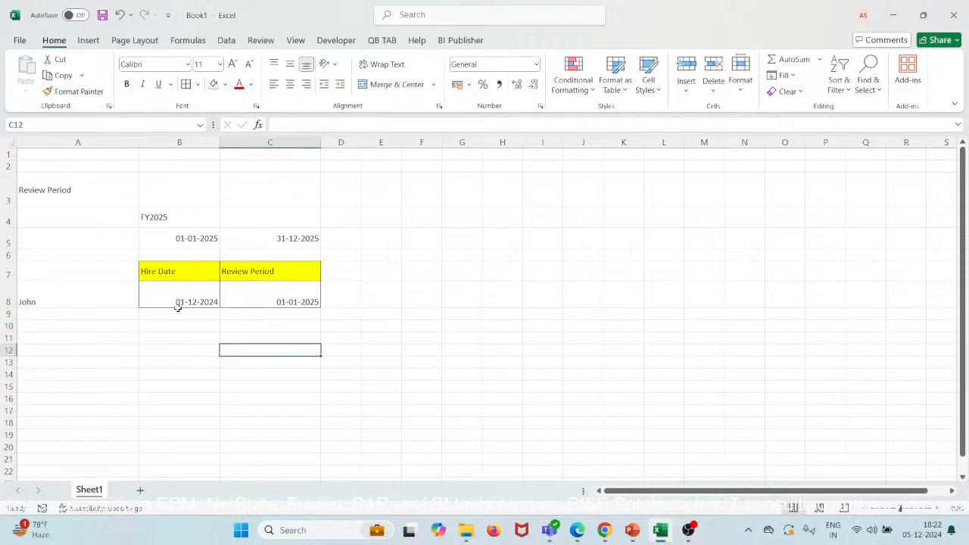
{"action": "left_click", "coordinate": [288, 292]}
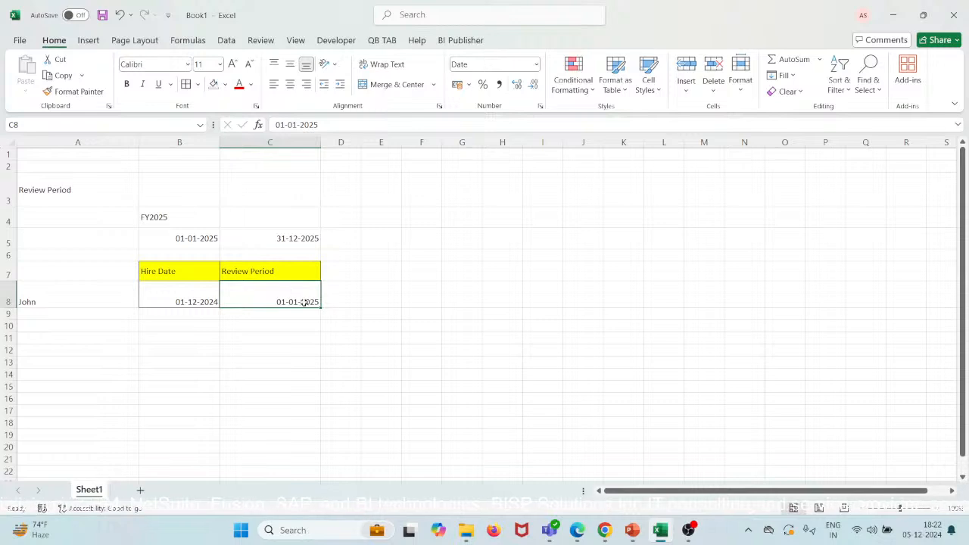
Enter the heading "End Period Date" in cell D7 and widen column D to fit it
{"action": "left_click", "coordinate": [346, 272]}
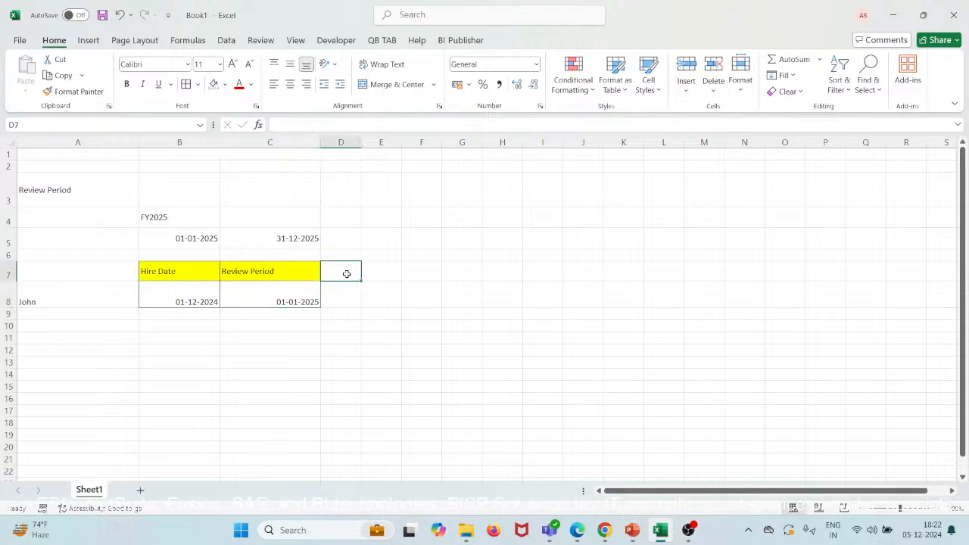
{"action": "type", "text": "En"}
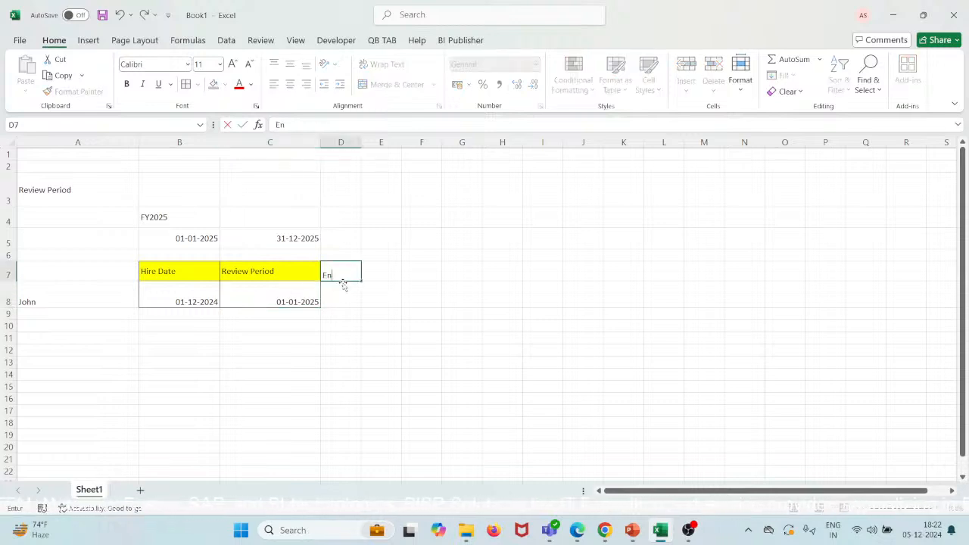
{"action": "type", "text": "d Period Date"}
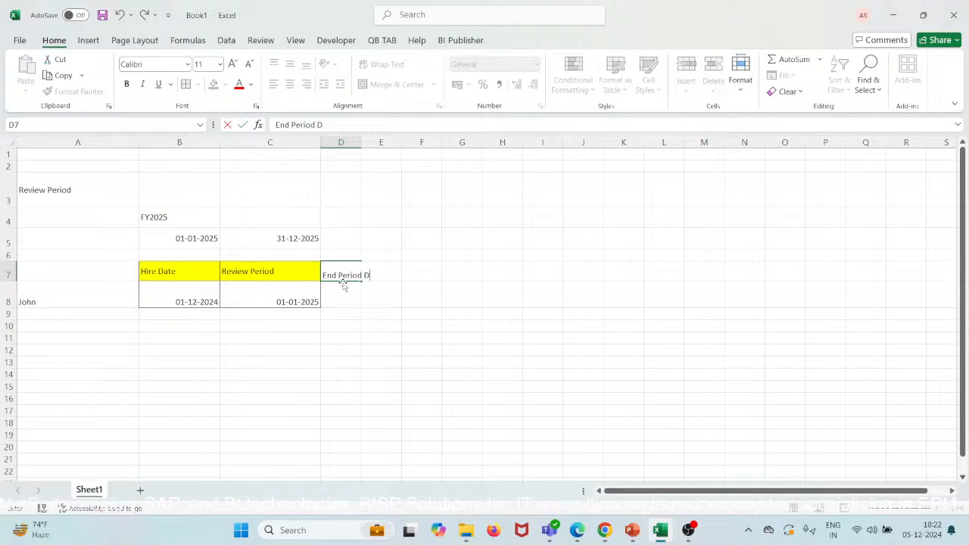
{"action": "left_click", "coordinate": [373, 143]}
{"action": "left_click_drag", "start_coordinate": [359, 143], "coordinate": [403, 143]}
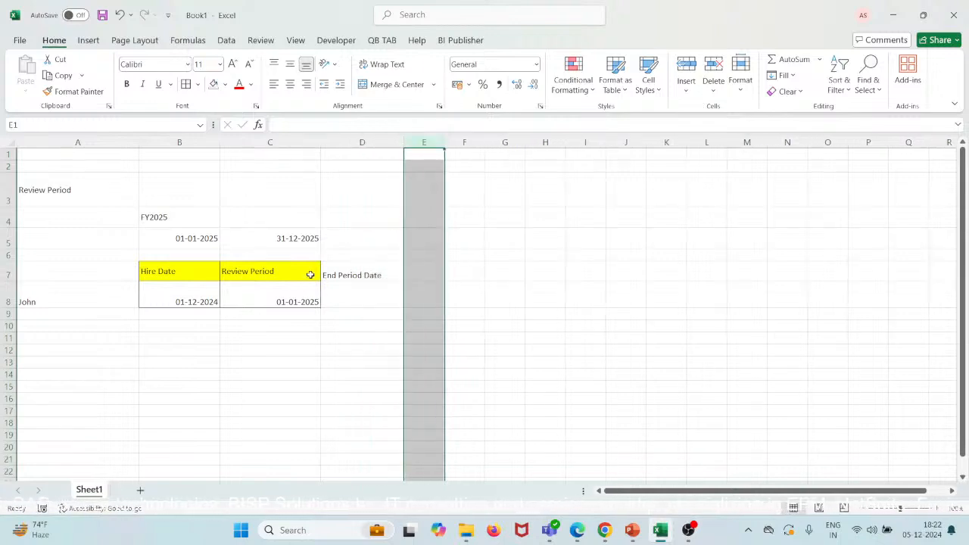
Fill the Review Period and End Period Date headings in C7:D7 with standard yellow
{"action": "left_click", "coordinate": [310, 275]}
{"action": "left_click_drag", "start_coordinate": [311, 275], "coordinate": [341, 273]}
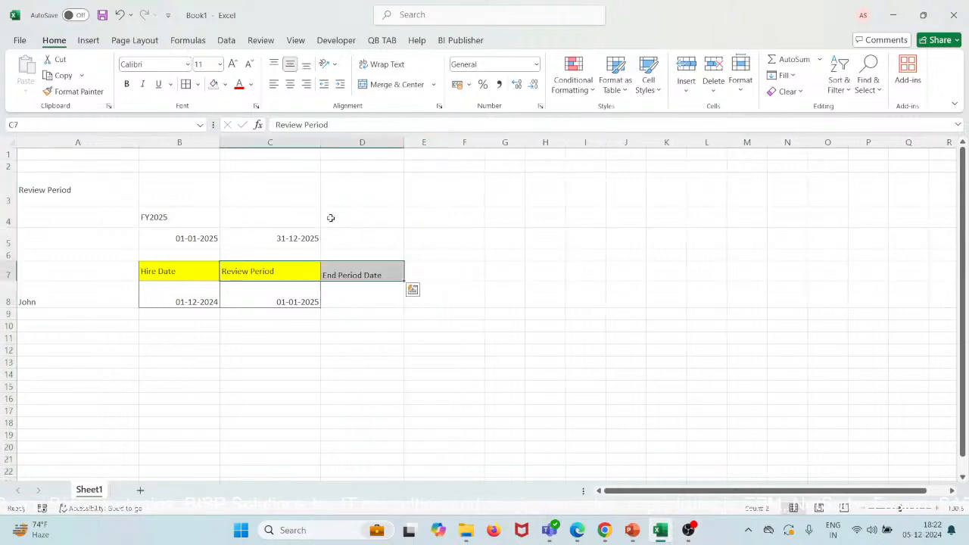
{"action": "left_click", "coordinate": [225, 89]}
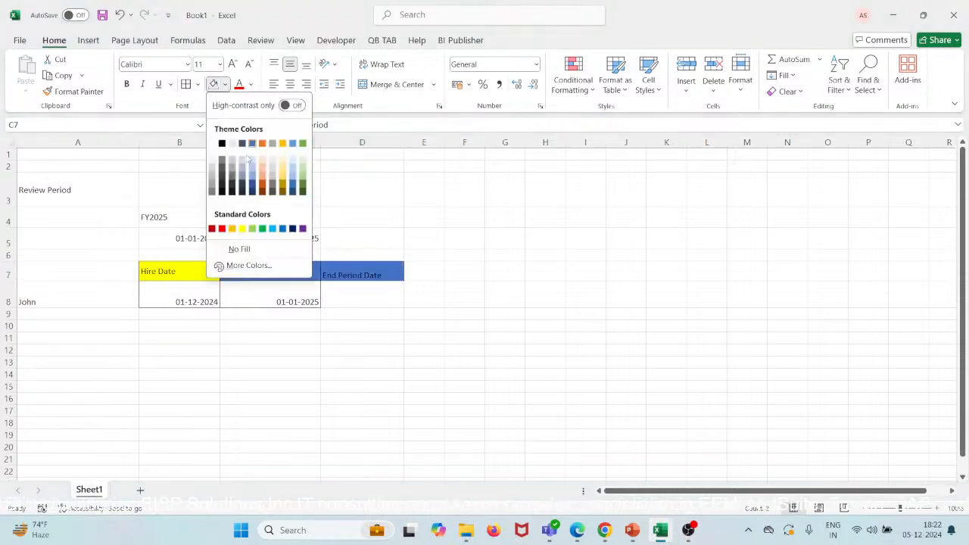
{"action": "left_click", "coordinate": [242, 229]}
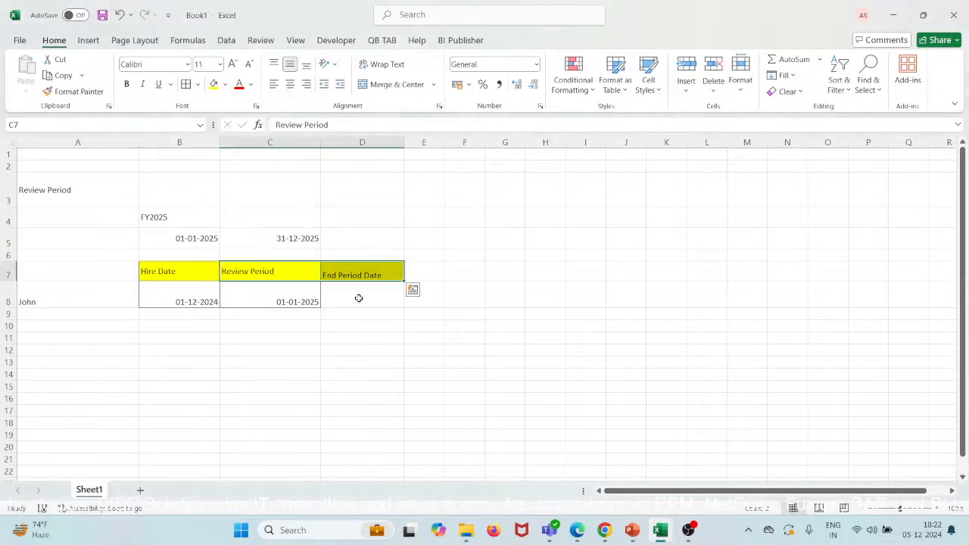
Enter the date 31-12-2025 in cell D8 under the End Period Date heading
{"action": "left_click", "coordinate": [359, 298]}
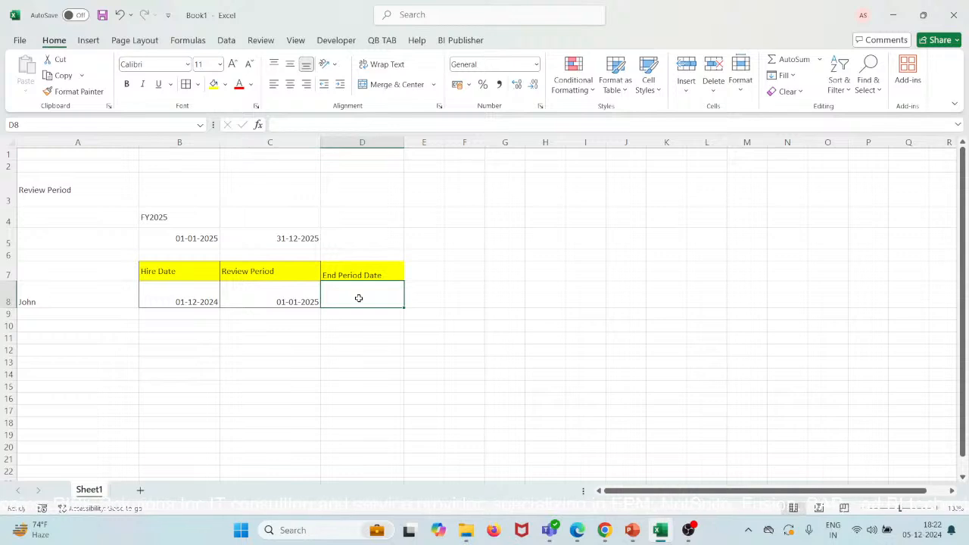
{"action": "type", "text": "31-12-20"}
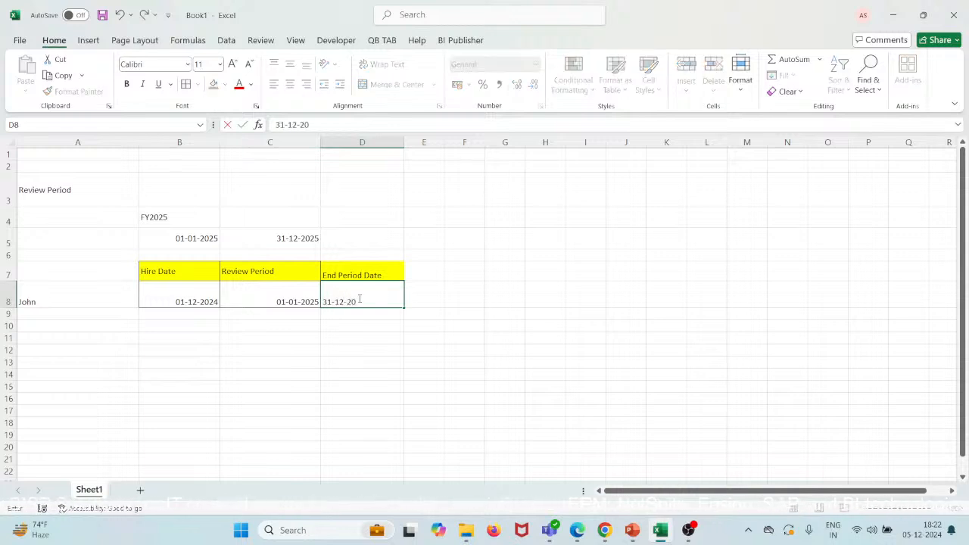
{"action": "type", "text": "25"}
{"action": "key", "text": "Return"}
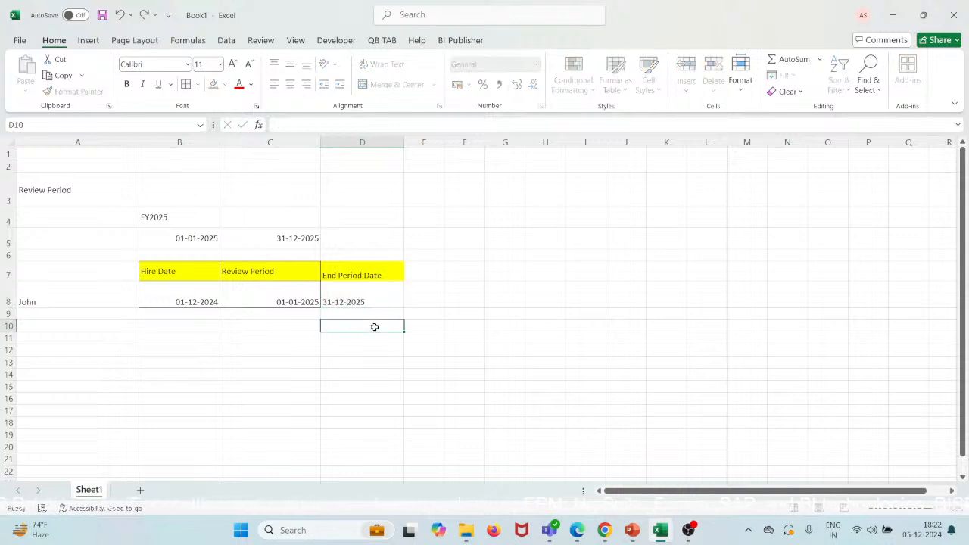
Apply borders to cells C7:D8 so that the End Period Date column matches the table
{"action": "left_click_drag", "start_coordinate": [318, 268], "coordinate": [359, 298]}
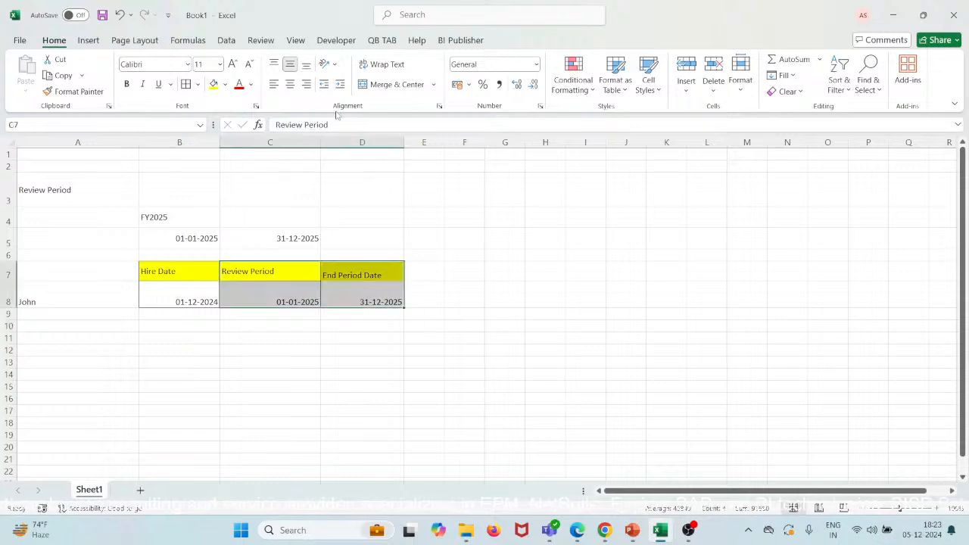
{"action": "left_click", "coordinate": [427, 253]}
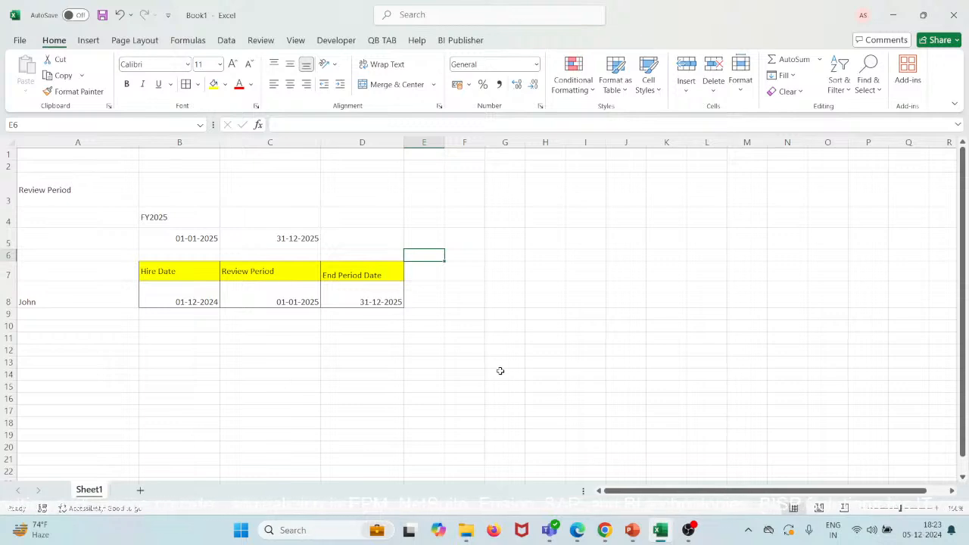
{"action": "left_click_drag", "start_coordinate": [182, 272], "coordinate": [357, 286]}
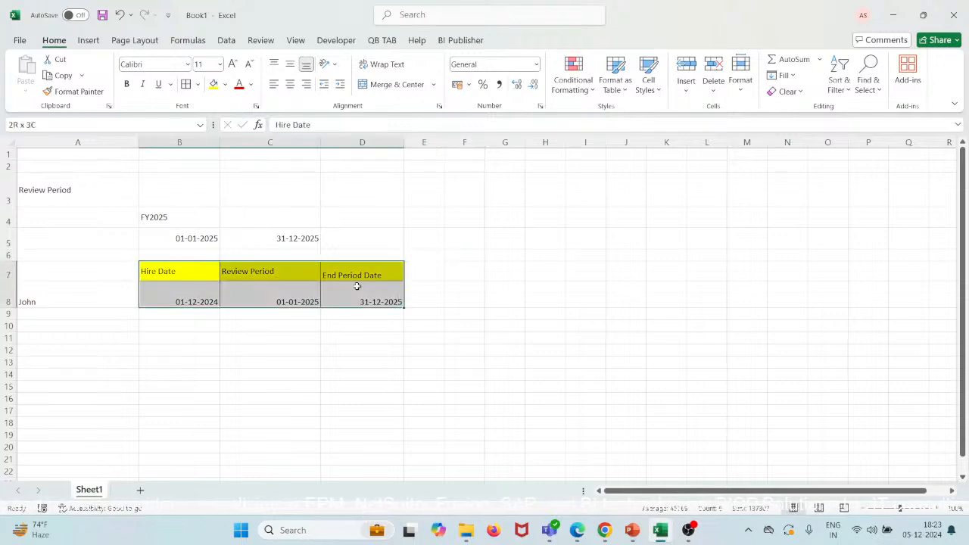
{"action": "left_click", "coordinate": [190, 279]}
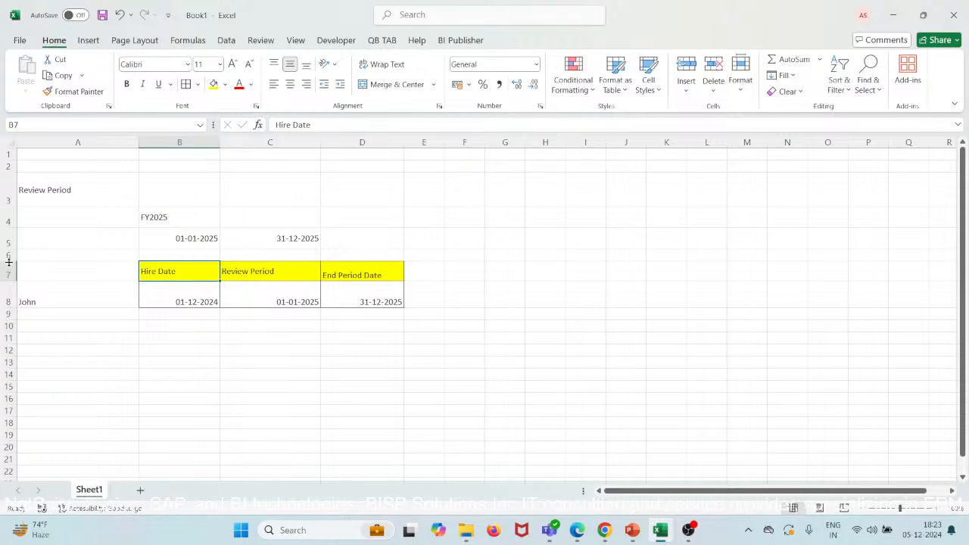
Make row 6 taller and enter the label "FY2025" in cell C6 above the Review Period heading
{"action": "left_click_drag", "start_coordinate": [9, 262], "coordinate": [9, 281]}
{"action": "left_click", "coordinate": [278, 270]}
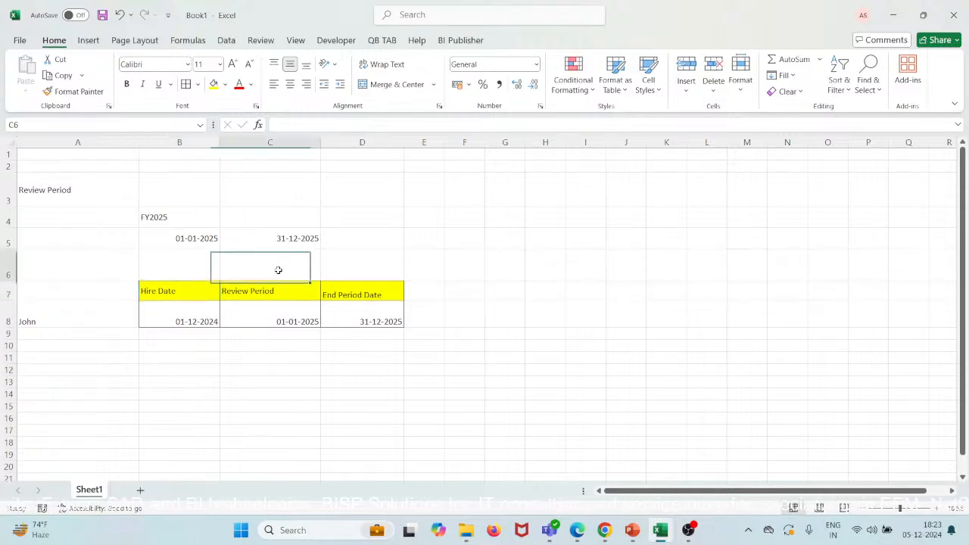
{"action": "double_click", "coordinate": [279, 271]}
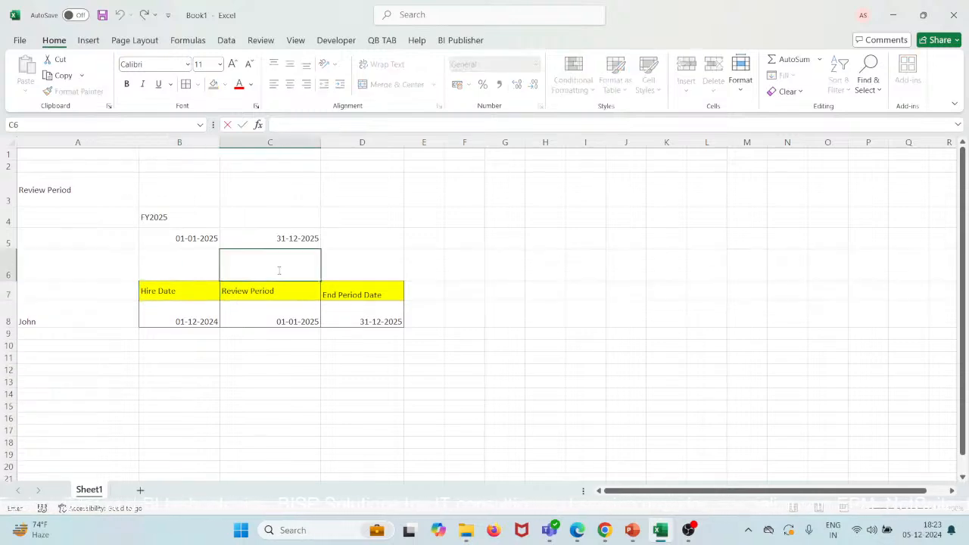
{"action": "type", "text": "FY2025"}
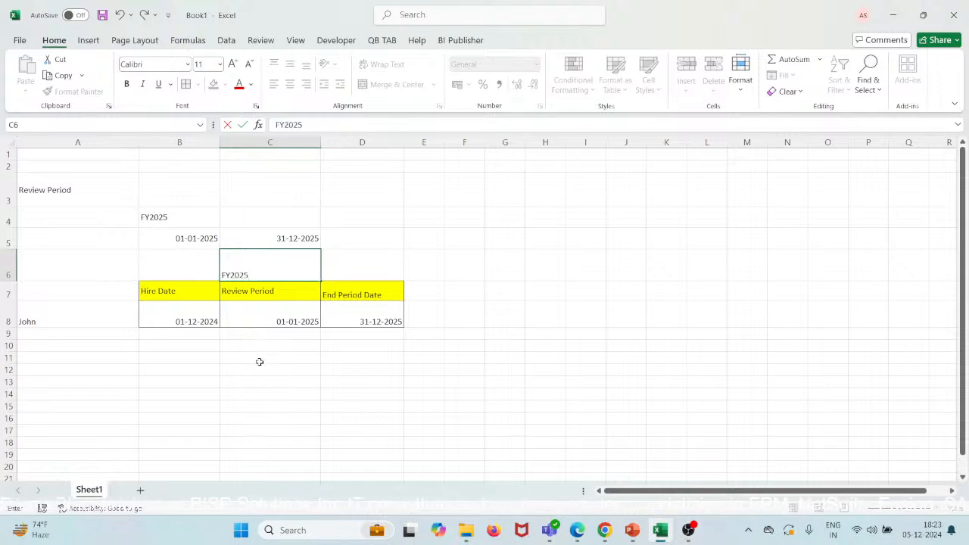
{"action": "left_click", "coordinate": [259, 362]}
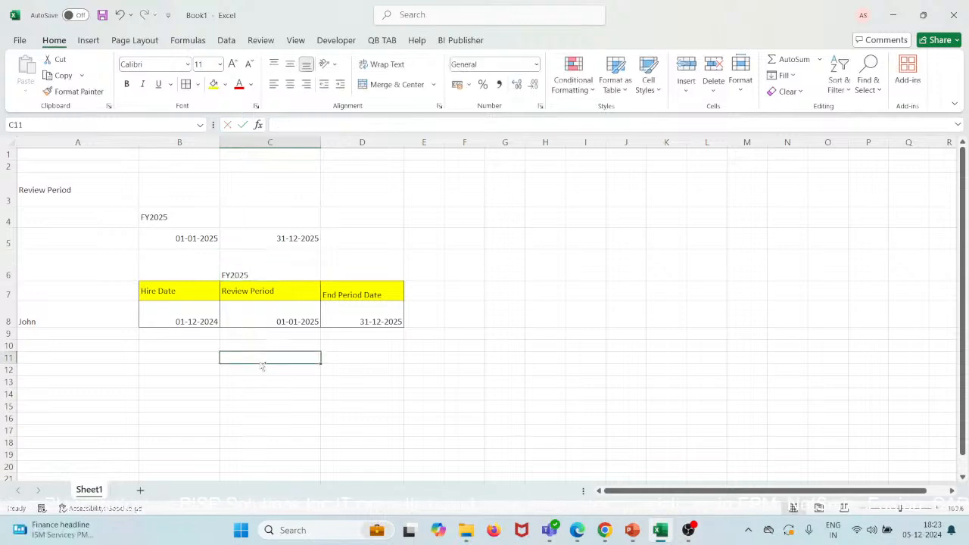
Switch to the PowerPoint slide show and advance to the slide on the types of performance role
{"action": "mouse_move", "coordinate": [631, 535]}
{"action": "left_click", "coordinate": [643, 482]}
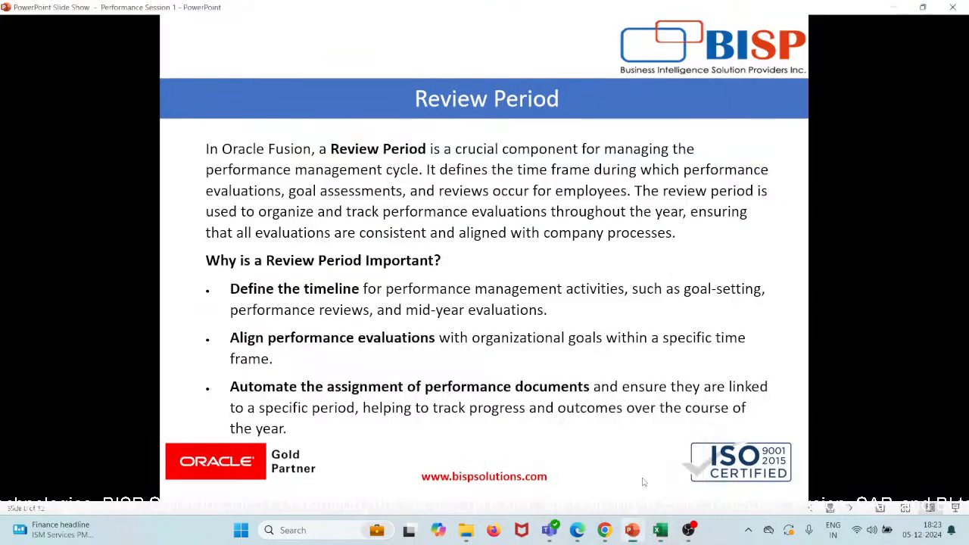
{"action": "left_click", "coordinate": [363, 276]}
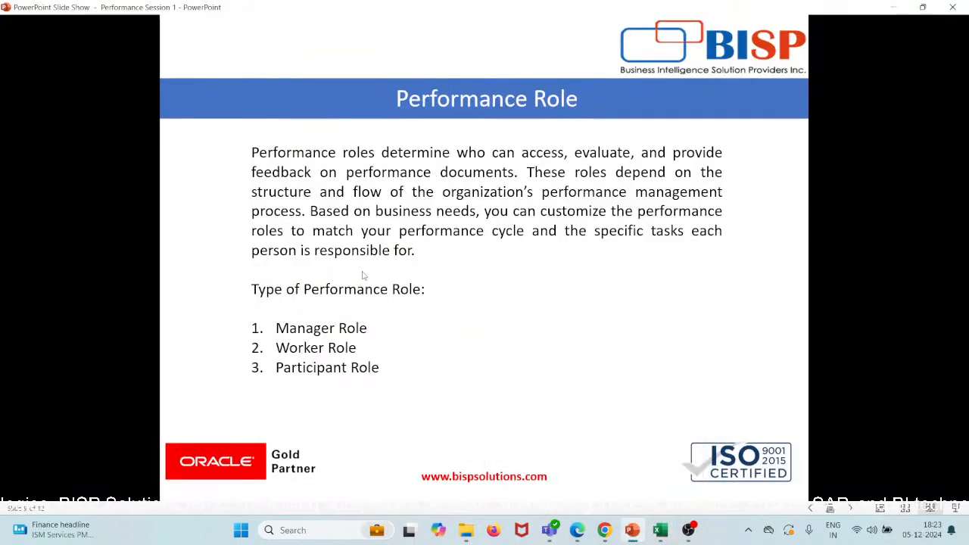
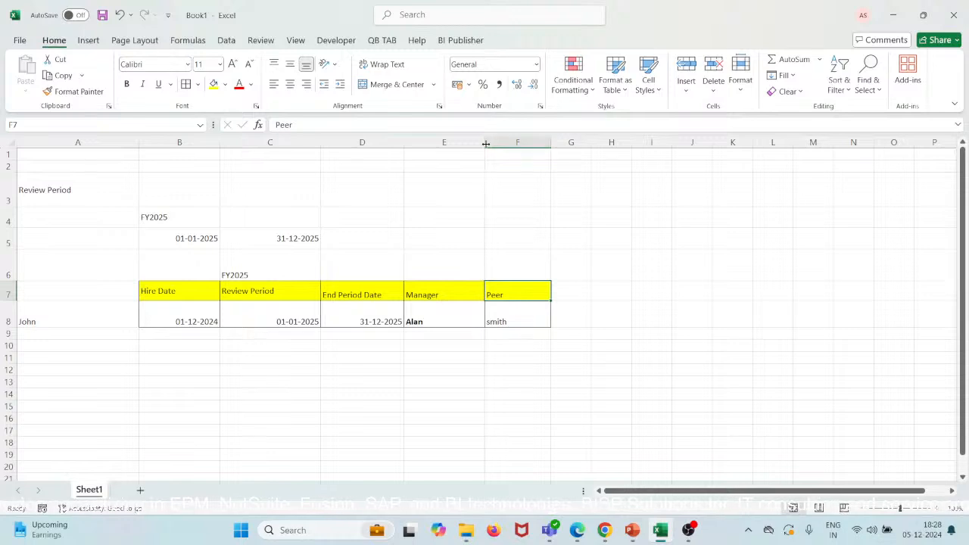
Widen columns E and F in the Excel table and enter "Participant" in cell F6 above the Peer heading
{"action": "left_click_drag", "start_coordinate": [485, 142], "coordinate": [499, 141]}
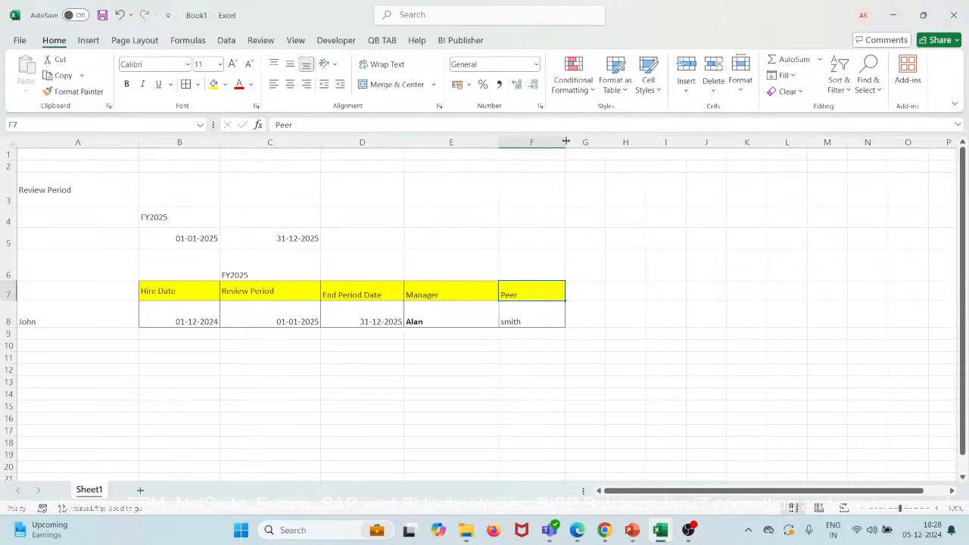
{"action": "left_click_drag", "start_coordinate": [566, 142], "coordinate": [583, 142]}
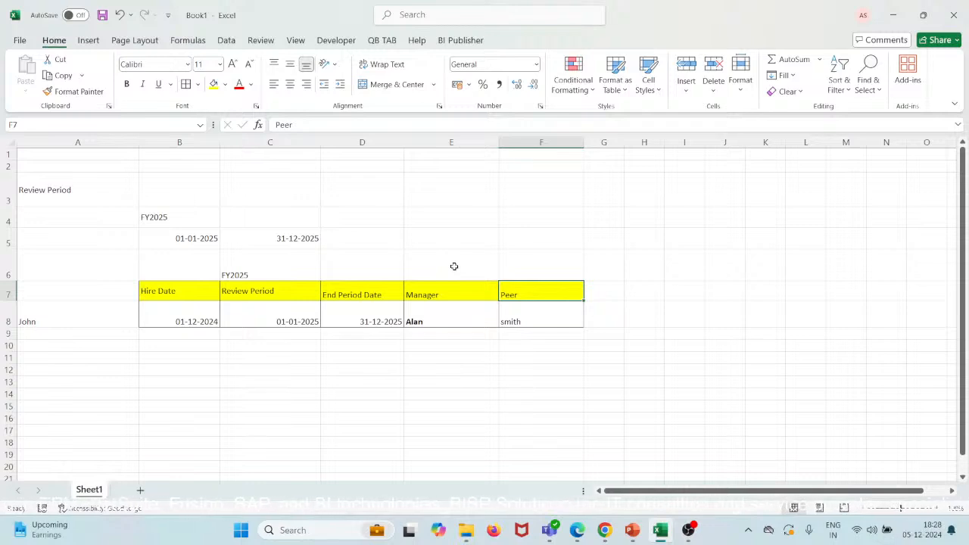
{"action": "double_click", "coordinate": [529, 270]}
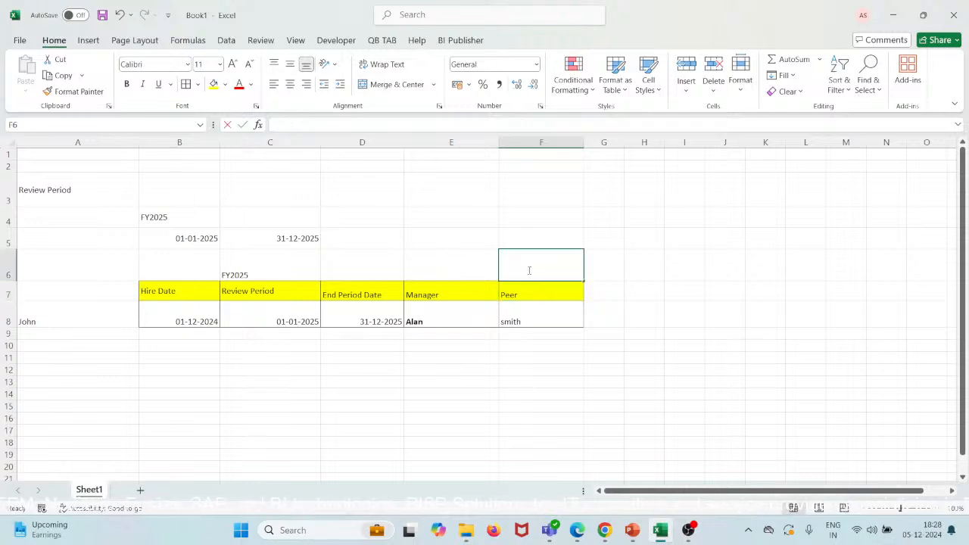
{"action": "type", "text": "Parti"}
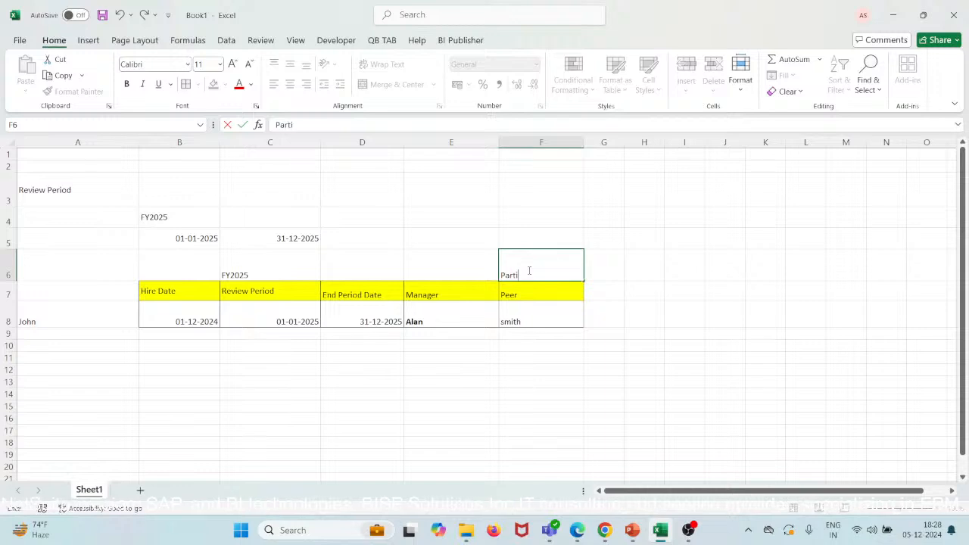
{"action": "type", "text": "ci"}
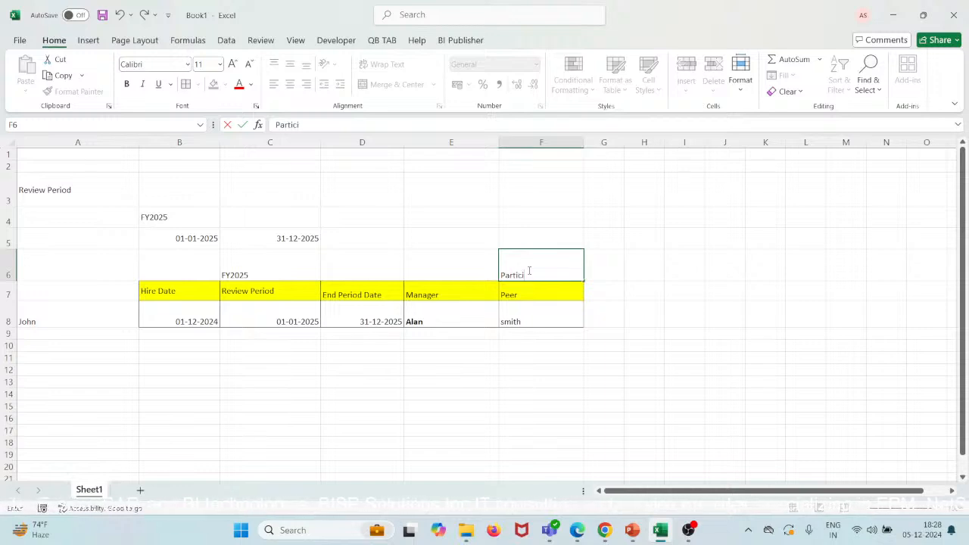
{"action": "type", "text": "pant"}
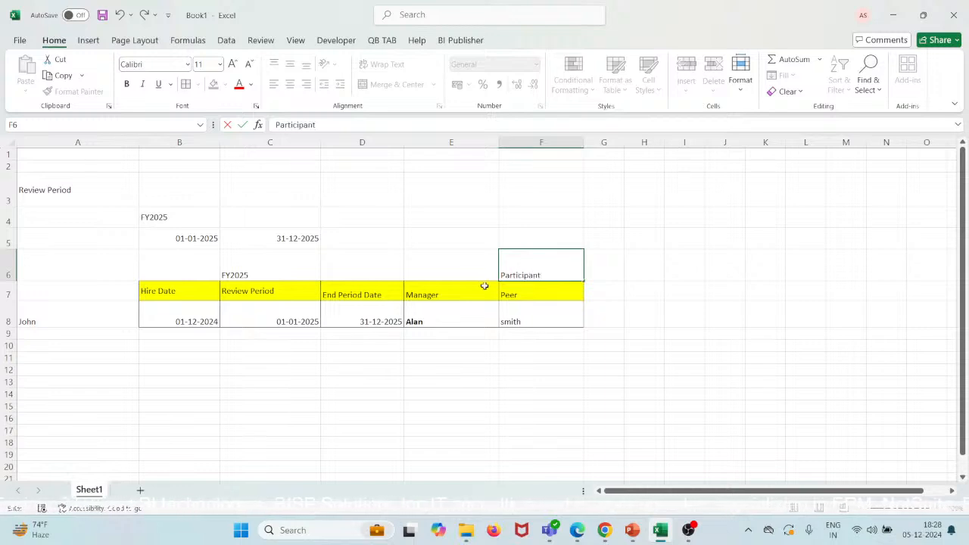
Enter "Manager Role" in cell E6 above the Manager heading and extend the F6 label to "Participant Role"
{"action": "left_click", "coordinate": [469, 270]}
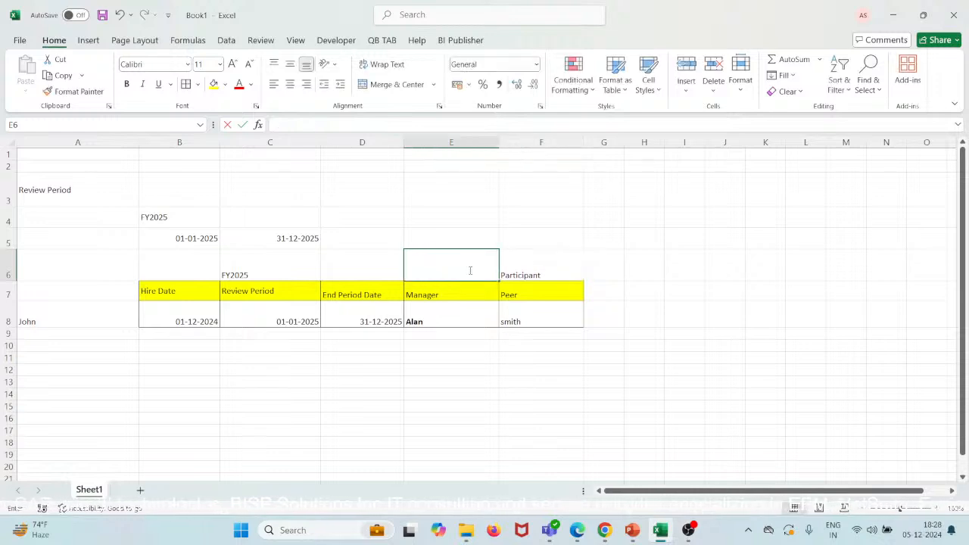
{"action": "type", "text": "p"}
{"action": "type", "text": "MA"}
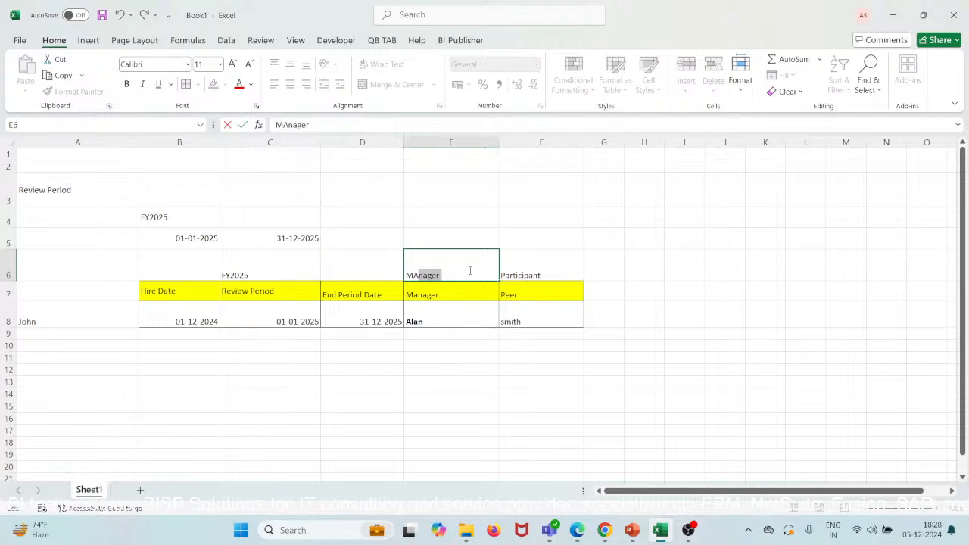
{"action": "key", "text": "Tab"}
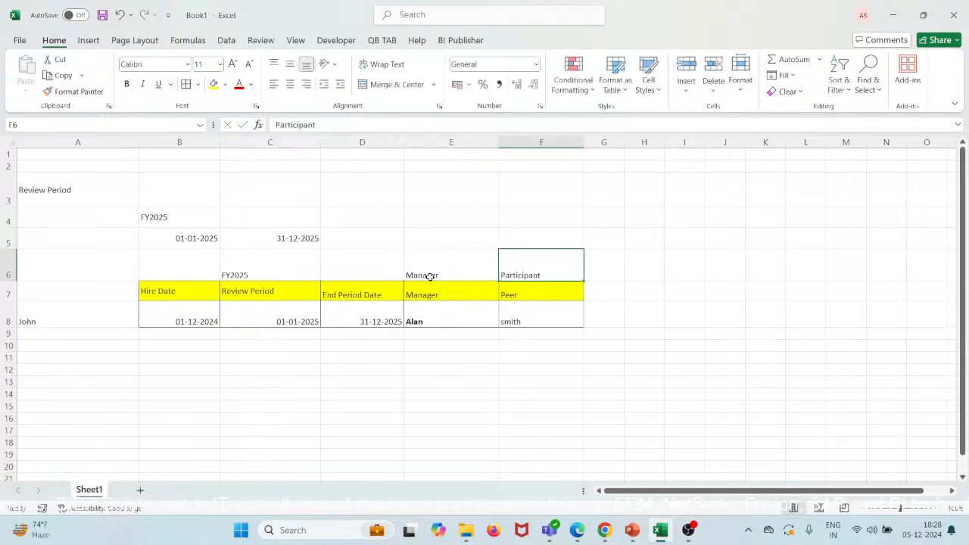
{"action": "double_click", "coordinate": [478, 261]}
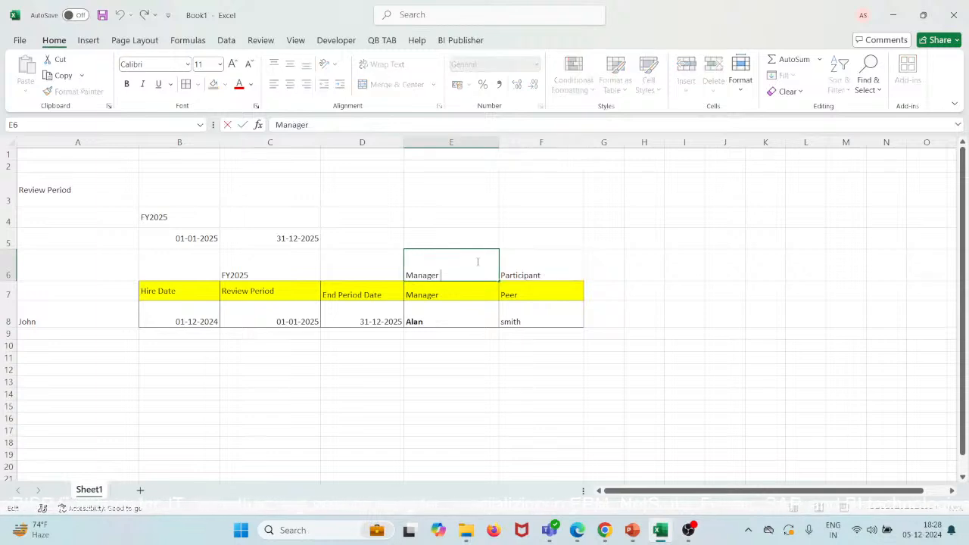
{"action": "type", "text": "Role"}
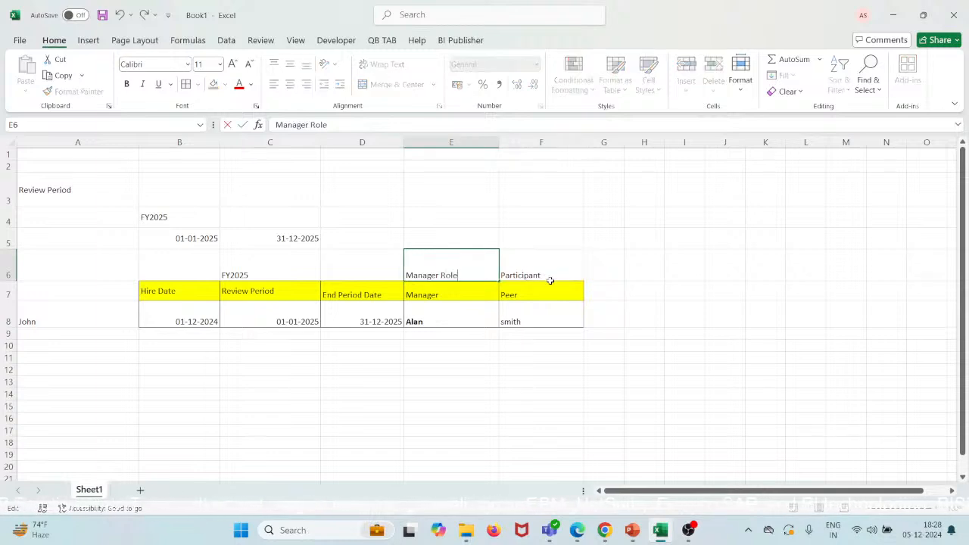
{"action": "left_click", "coordinate": [551, 274]}
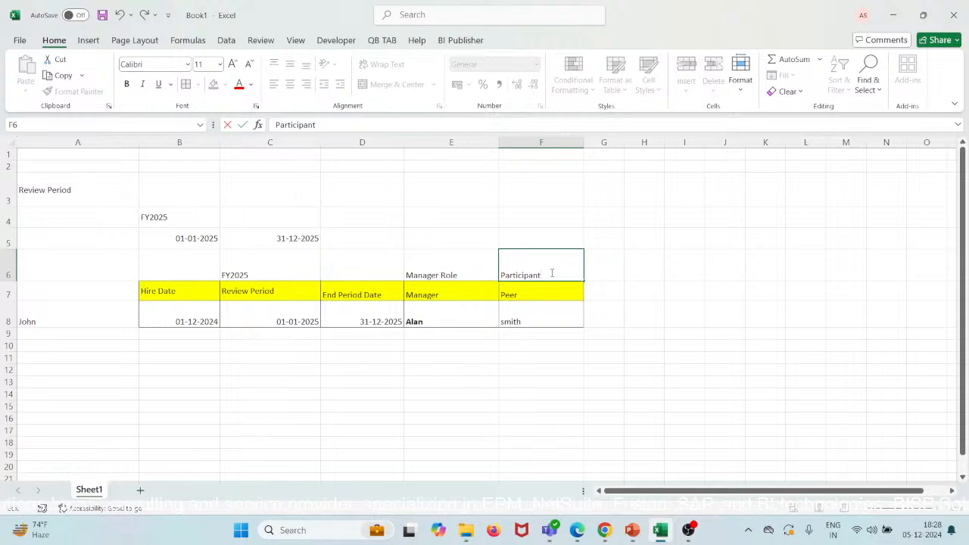
{"action": "type", "text": "Role"}
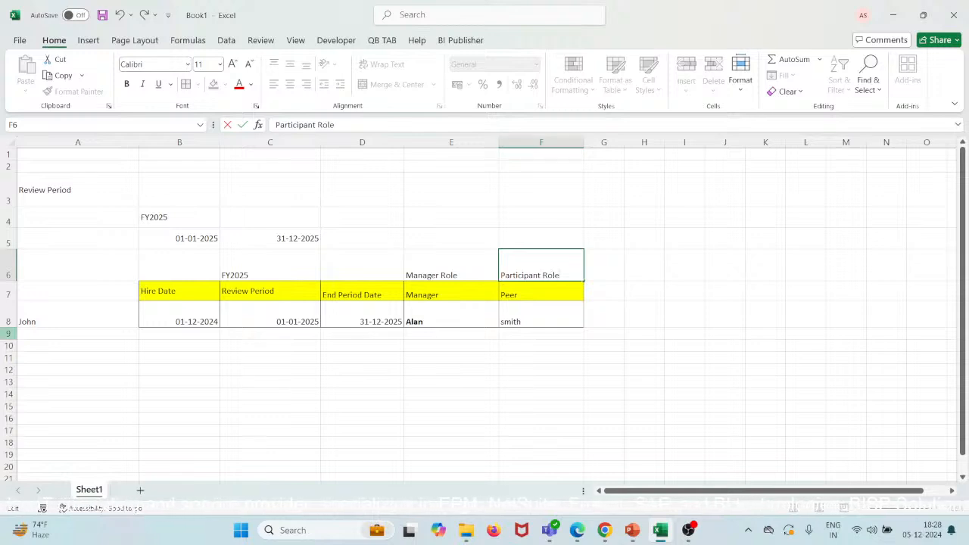
Enter "Worker role" in cell A9 below the employee's name and make row 9 slightly taller
{"action": "left_click", "coordinate": [68, 335]}
{"action": "type", "text": "Worker role"}
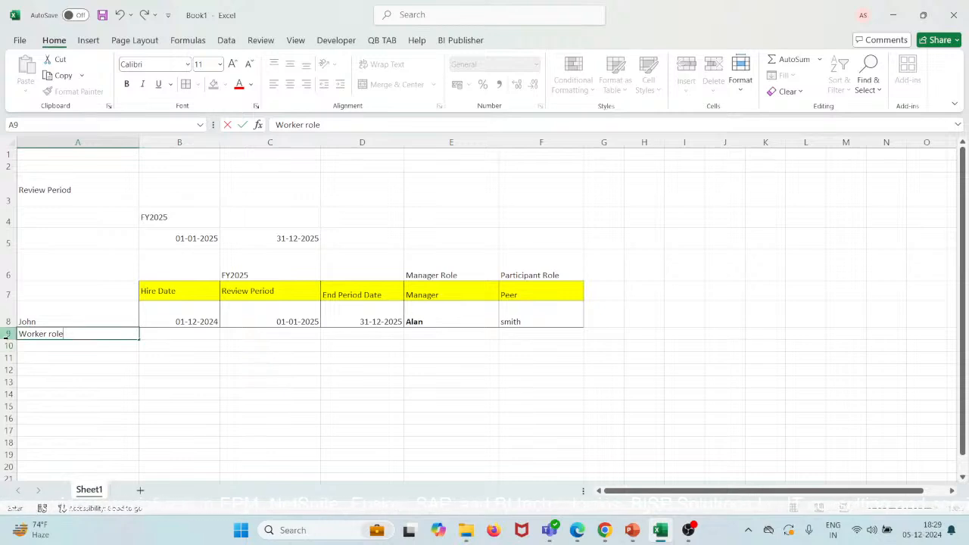
{"action": "left_click_drag", "start_coordinate": [7, 338], "coordinate": [9, 345]}
{"action": "left_click", "coordinate": [195, 315]}
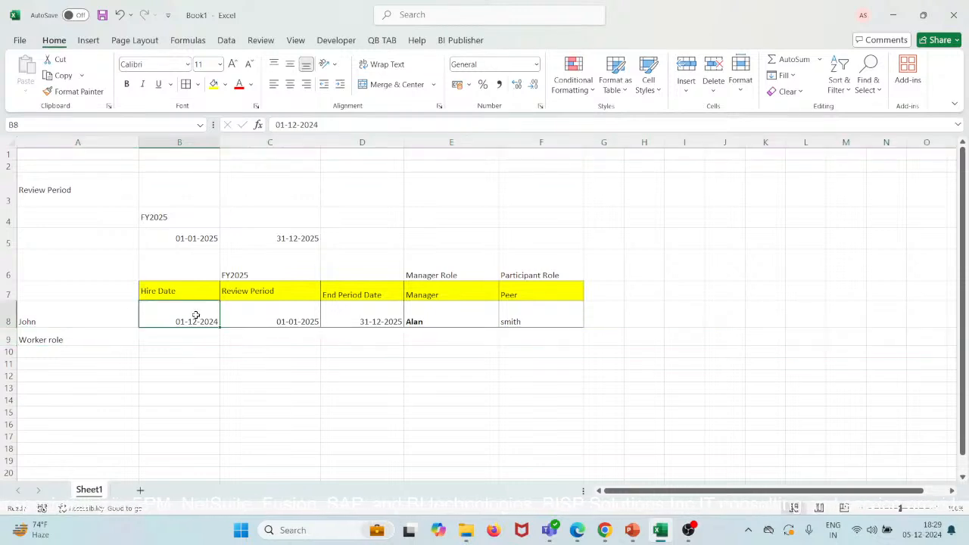
{"action": "left_click", "coordinate": [295, 320]}
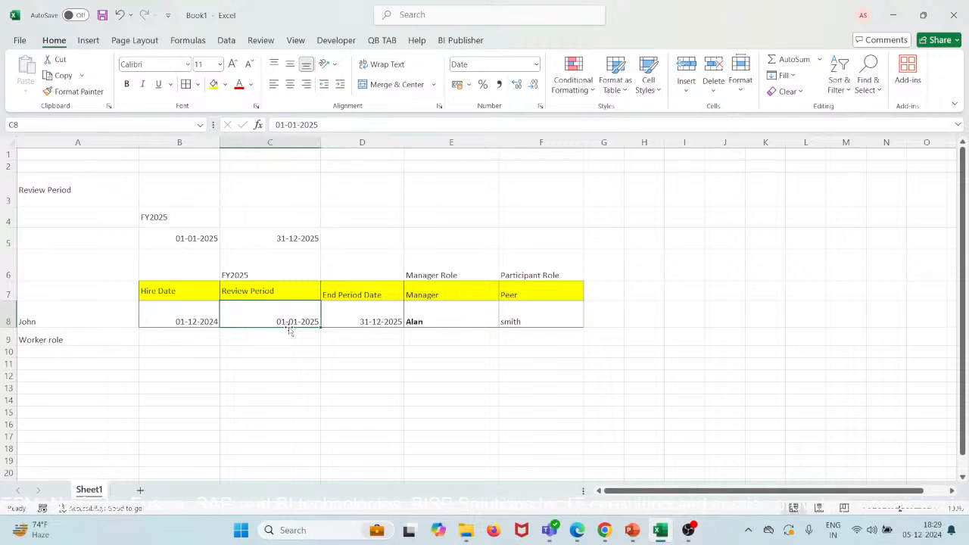
{"action": "left_click", "coordinate": [364, 313]}
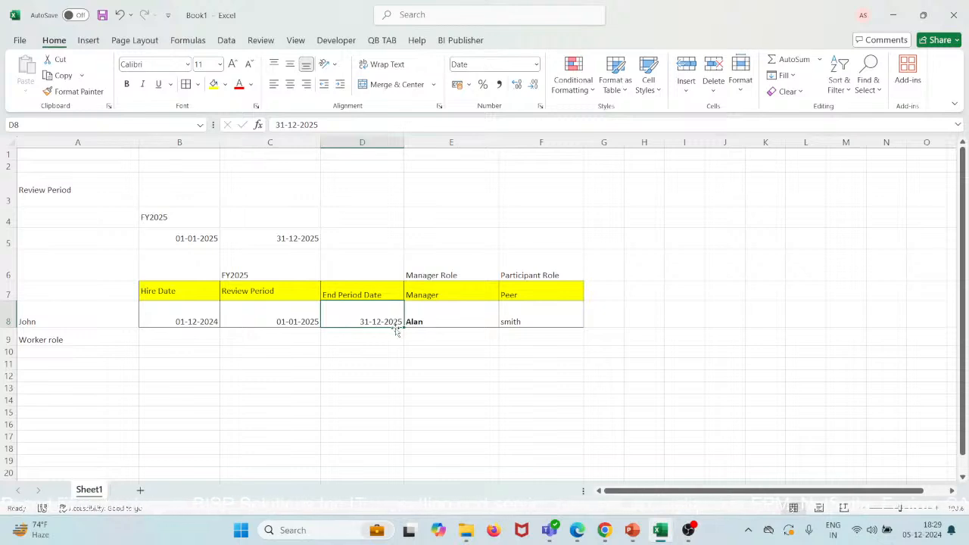
Switch to the PowerPoint slide show and advance to the slide with the New Performance Role form
{"action": "mouse_move", "coordinate": [604, 530]}
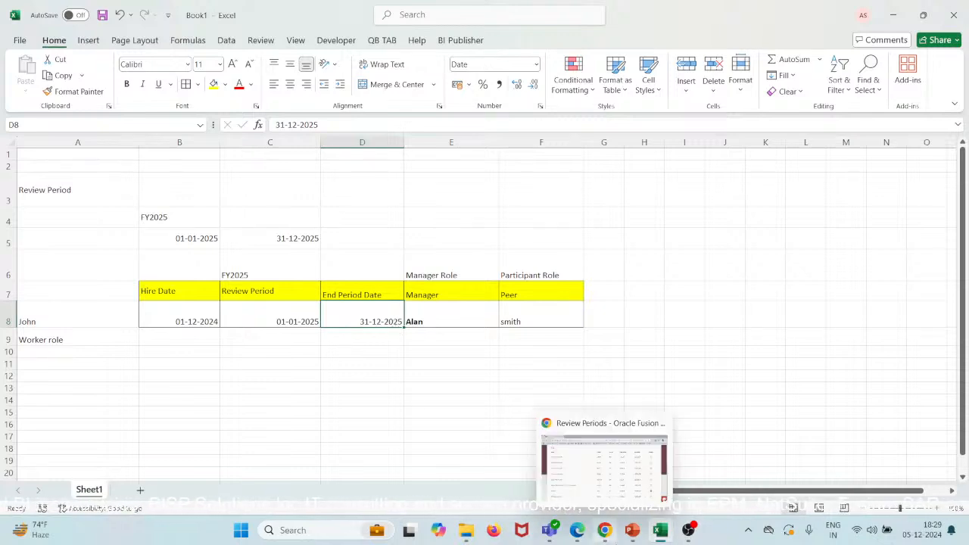
{"action": "left_click", "coordinate": [603, 495]}
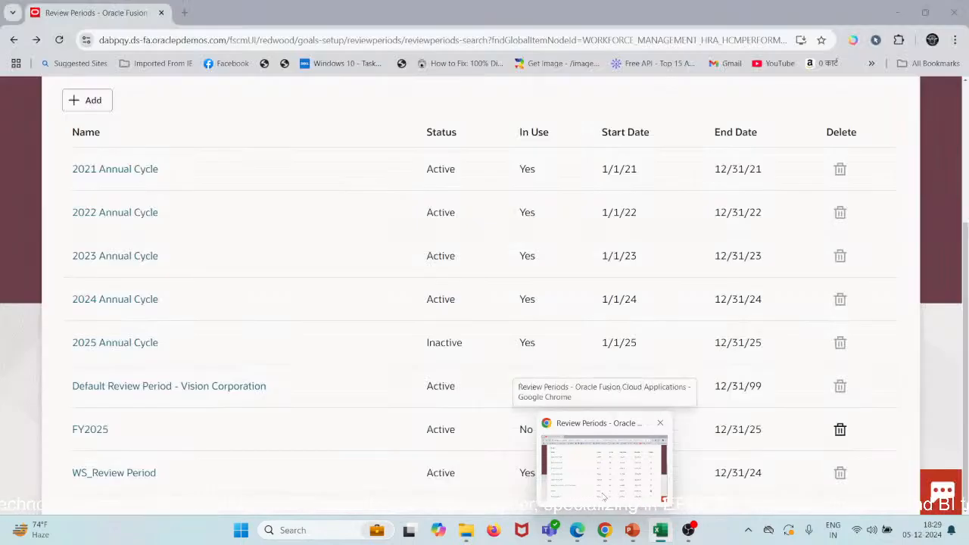
{"action": "mouse_move", "coordinate": [638, 539]}
{"action": "left_click", "coordinate": [632, 466]}
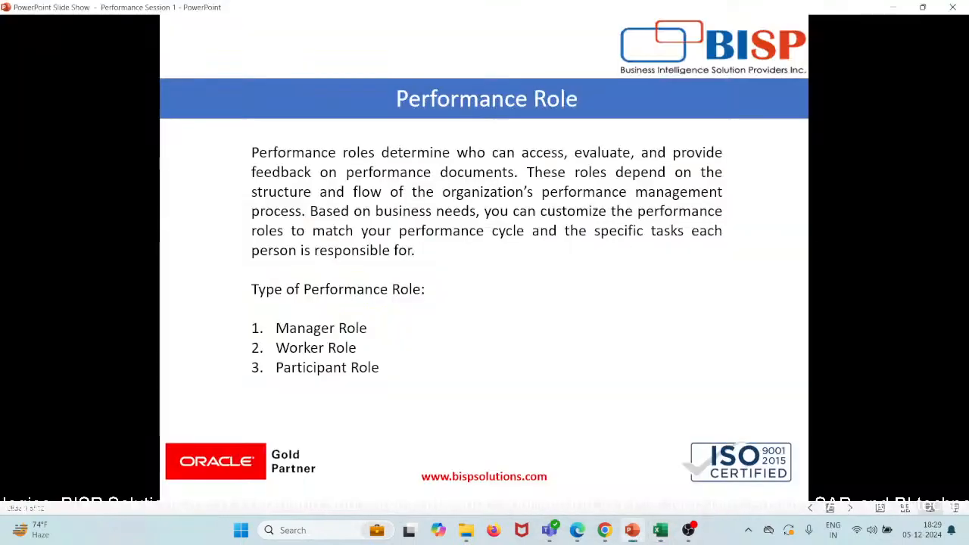
{"action": "left_click", "coordinate": [382, 371]}
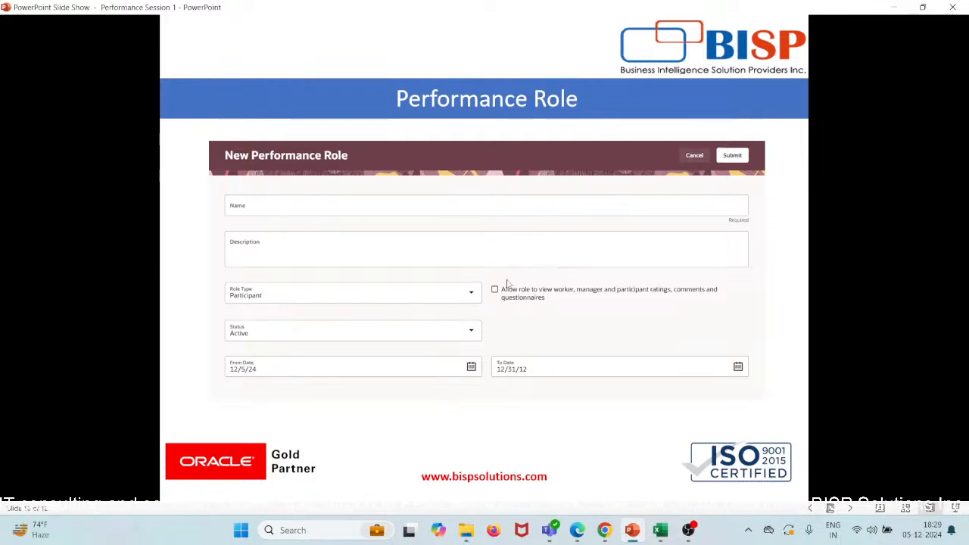
Switch to Oracle Fusion in Chrome, leave the Review Periods page and open the Performance app under My Client Groups
{"action": "mouse_move", "coordinate": [604, 530]}
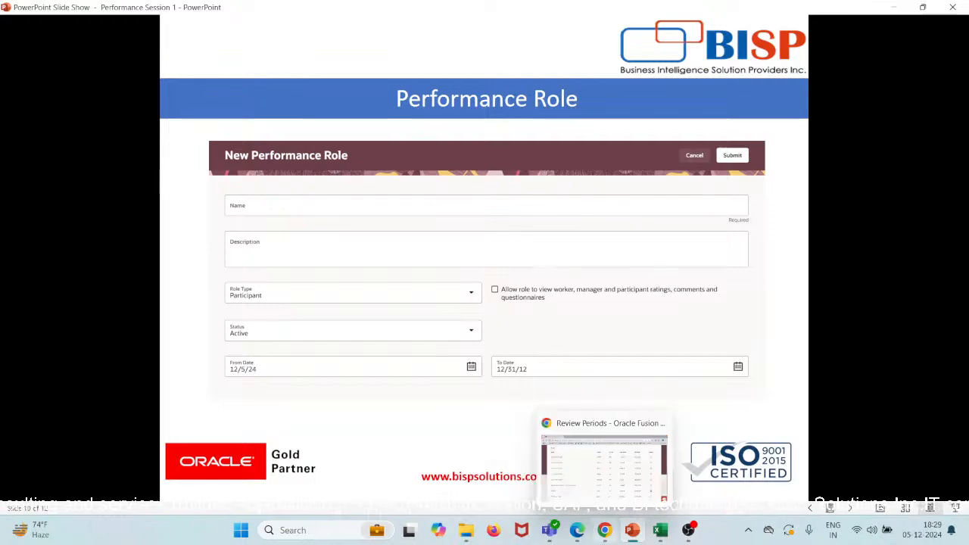
{"action": "left_click", "coordinate": [599, 466]}
{"action": "scroll", "coordinate": [295, 325], "scroll_direction": "up", "scroll_amount": 3}
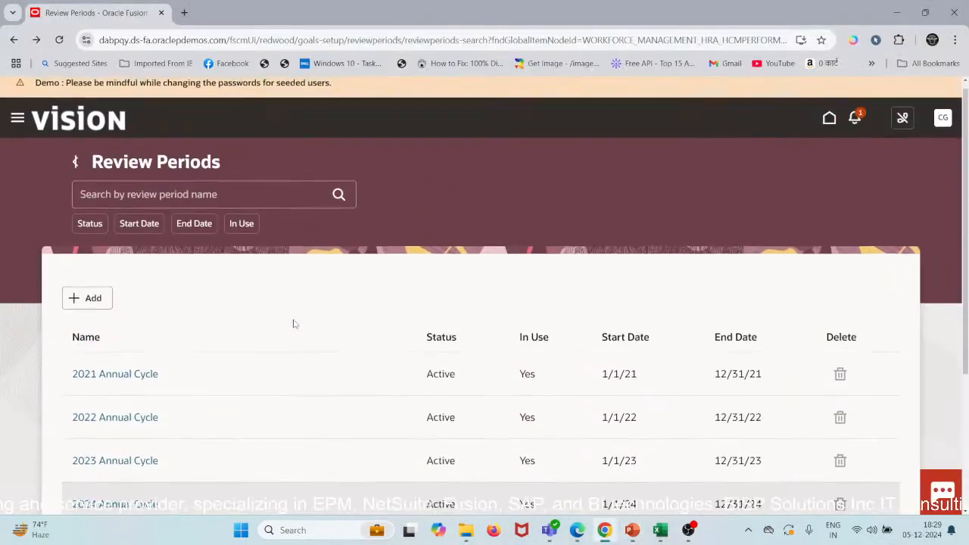
{"action": "left_click", "coordinate": [75, 171]}
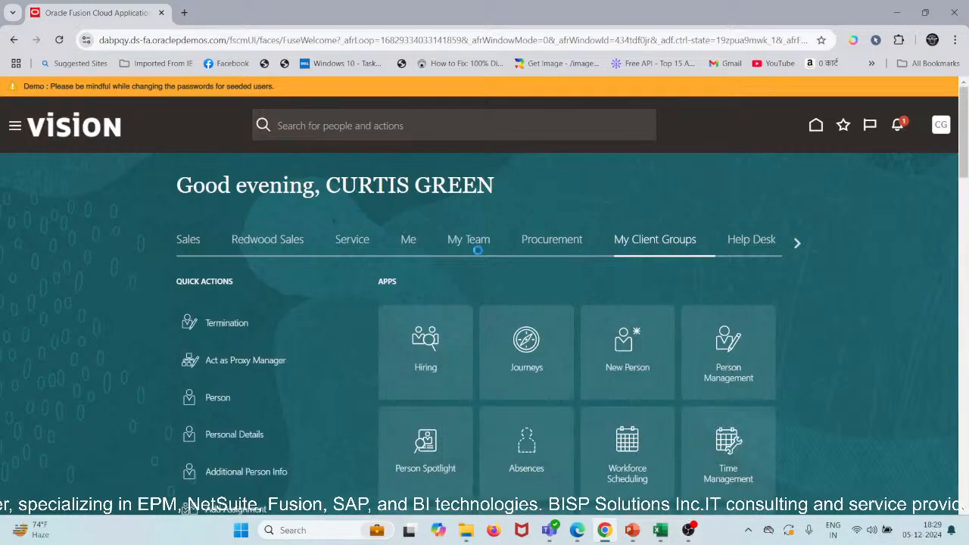
{"action": "scroll", "coordinate": [653, 285], "scroll_direction": "down", "scroll_amount": 2}
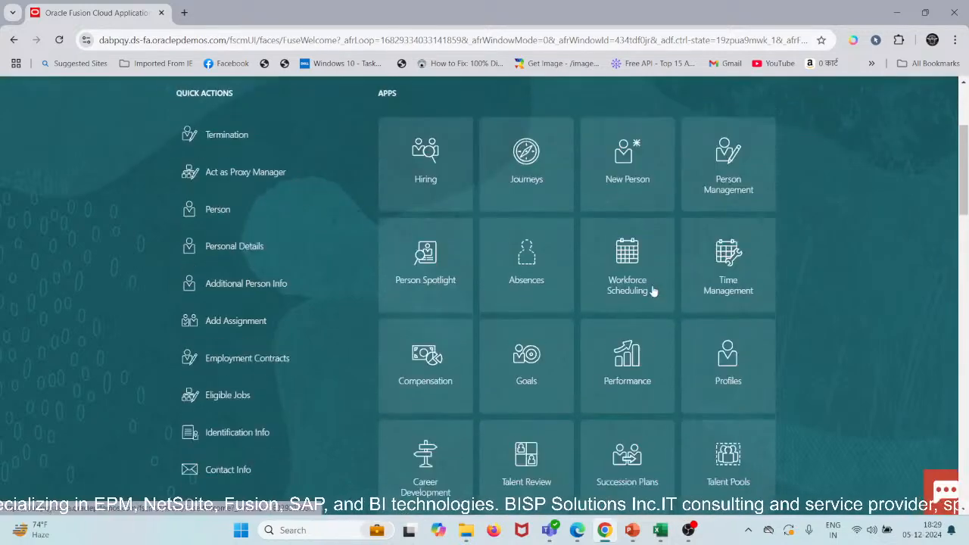
{"action": "scroll", "coordinate": [651, 288], "scroll_direction": "down", "scroll_amount": 1}
{"action": "left_click", "coordinate": [424, 252]}
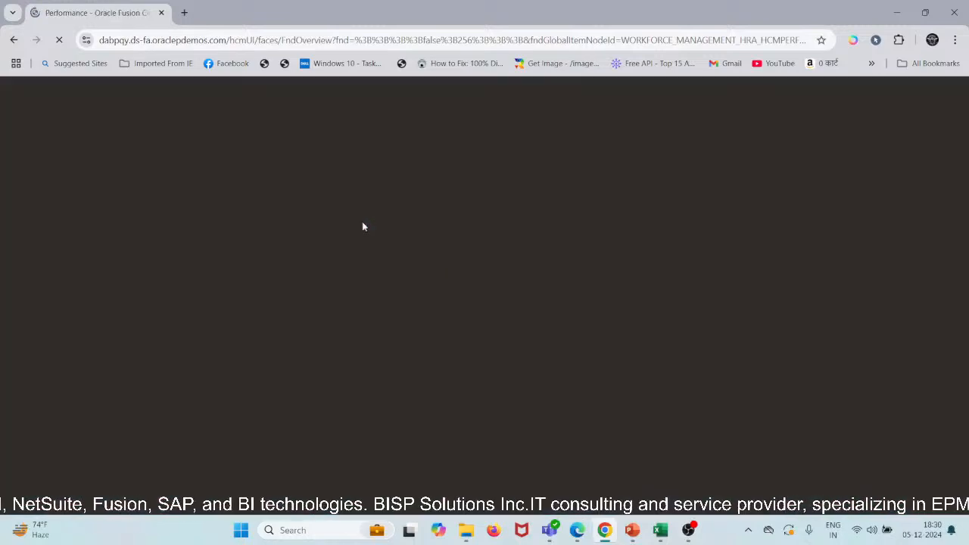
Open the Performance Roles task under Setup Maintenance
{"action": "scroll", "coordinate": [361, 222], "scroll_direction": "down", "scroll_amount": 2}
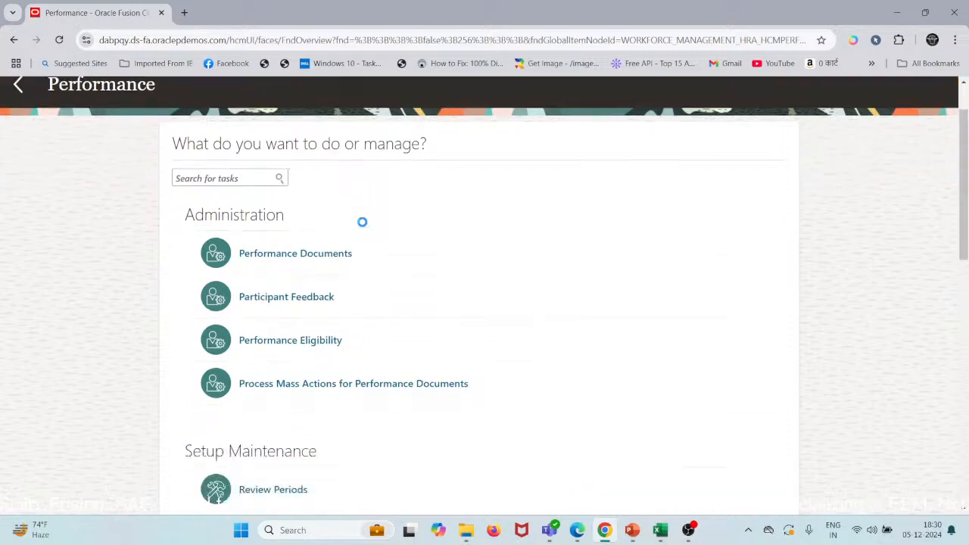
{"action": "scroll", "coordinate": [362, 222], "scroll_direction": "down", "scroll_amount": 4}
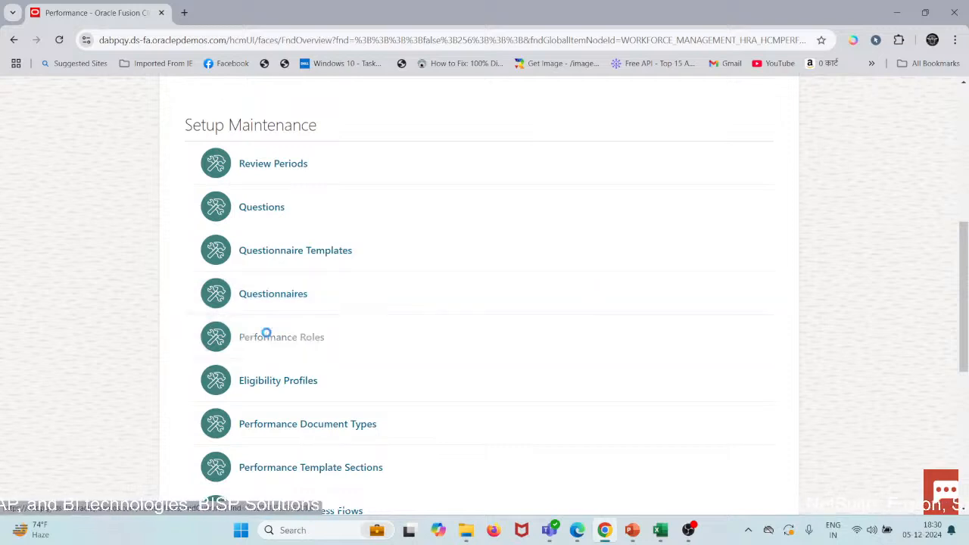
{"action": "left_click", "coordinate": [483, 299]}
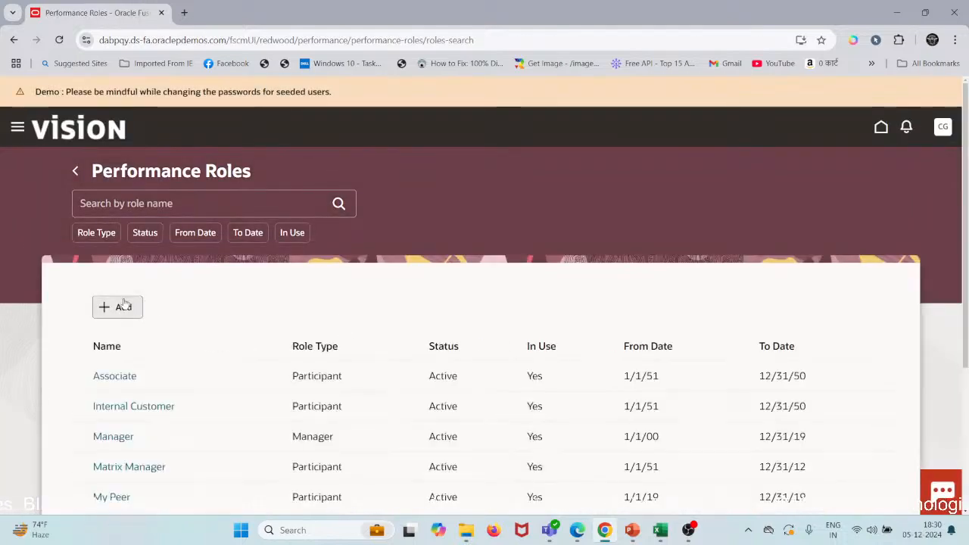
Review the available Role Type options in a new performance role form and discard the form
{"action": "left_click", "coordinate": [124, 307]}
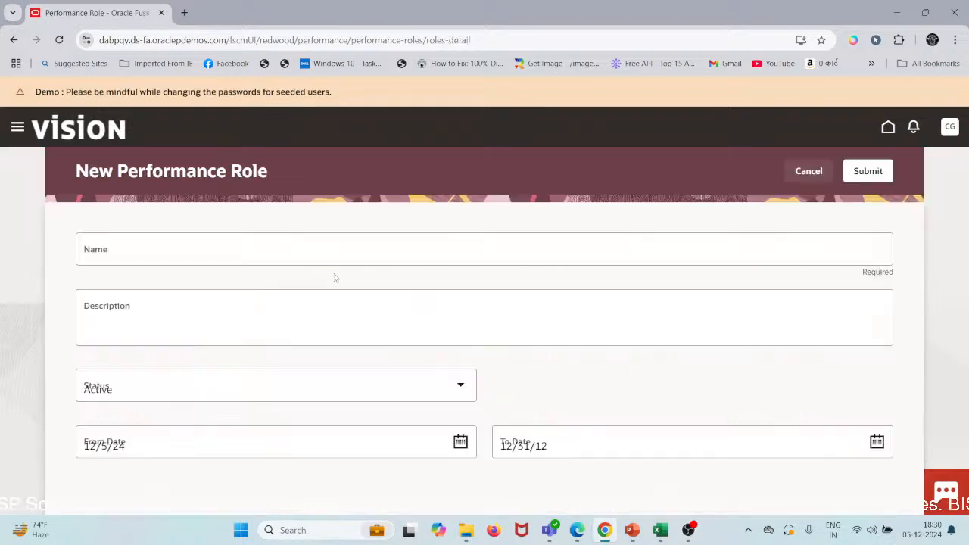
{"action": "scroll", "coordinate": [211, 301], "scroll_direction": "down", "scroll_amount": 1}
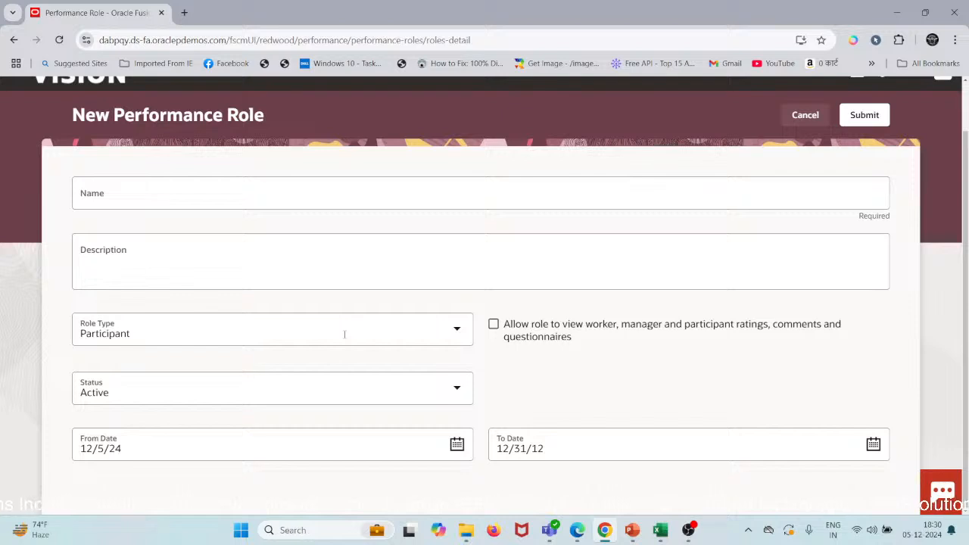
{"action": "left_click", "coordinate": [344, 334]}
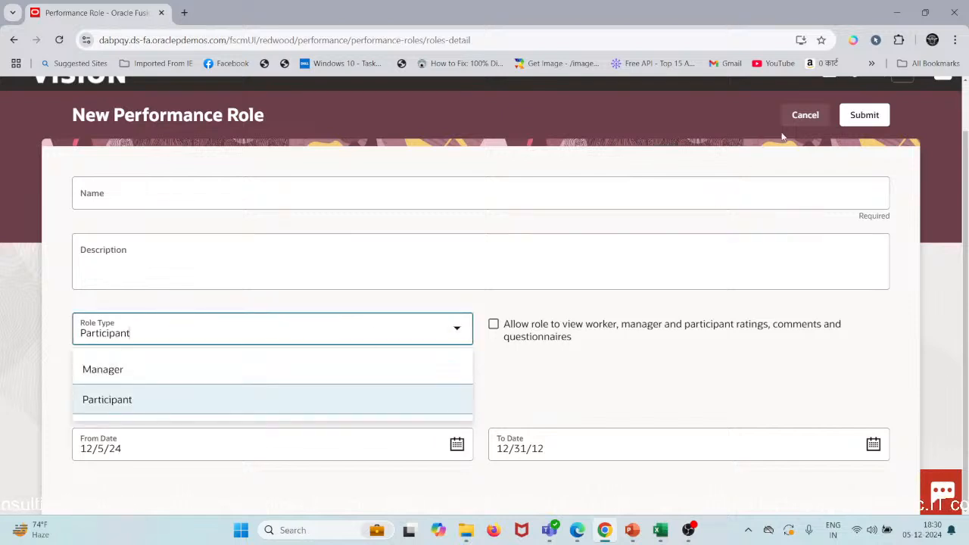
{"action": "left_click", "coordinate": [804, 116]}
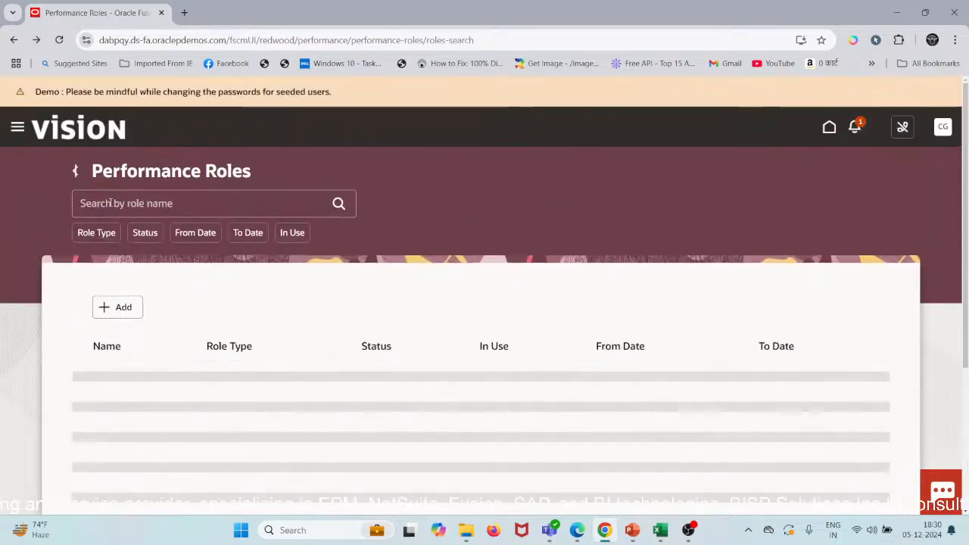
Return to the home page and expand the full list of My Client Groups quick actions
{"action": "left_click", "coordinate": [77, 171]}
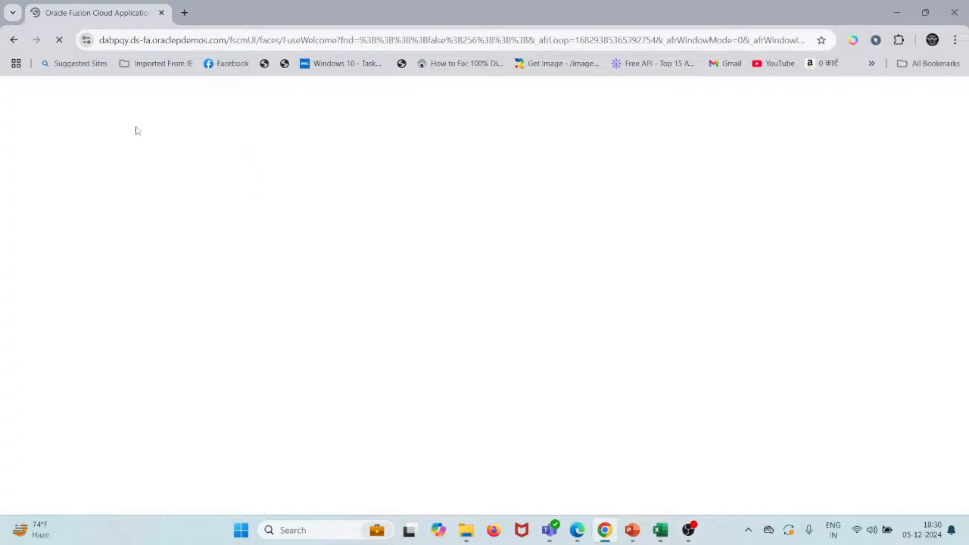
{"action": "scroll", "coordinate": [346, 312], "scroll_direction": "down", "scroll_amount": 2}
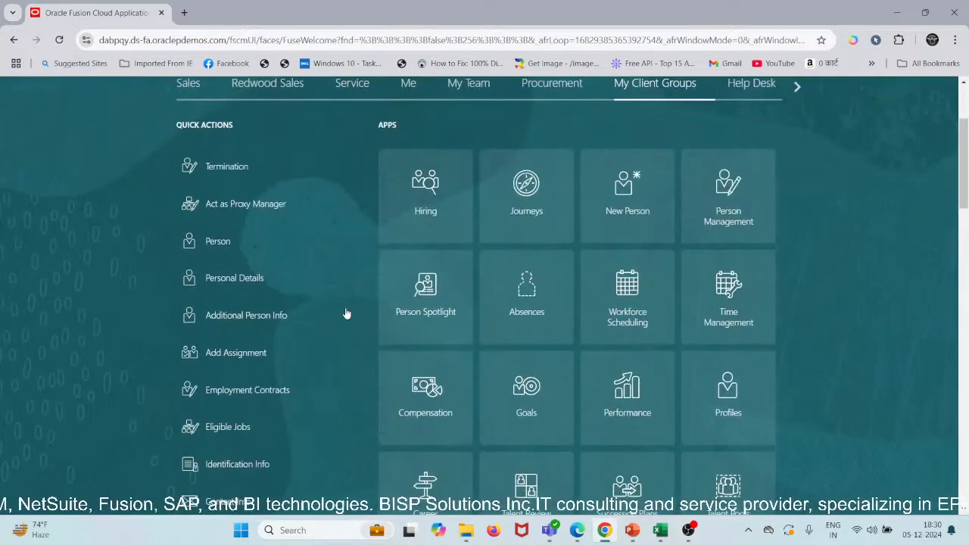
{"action": "scroll", "coordinate": [346, 312], "scroll_direction": "up", "scroll_amount": 1}
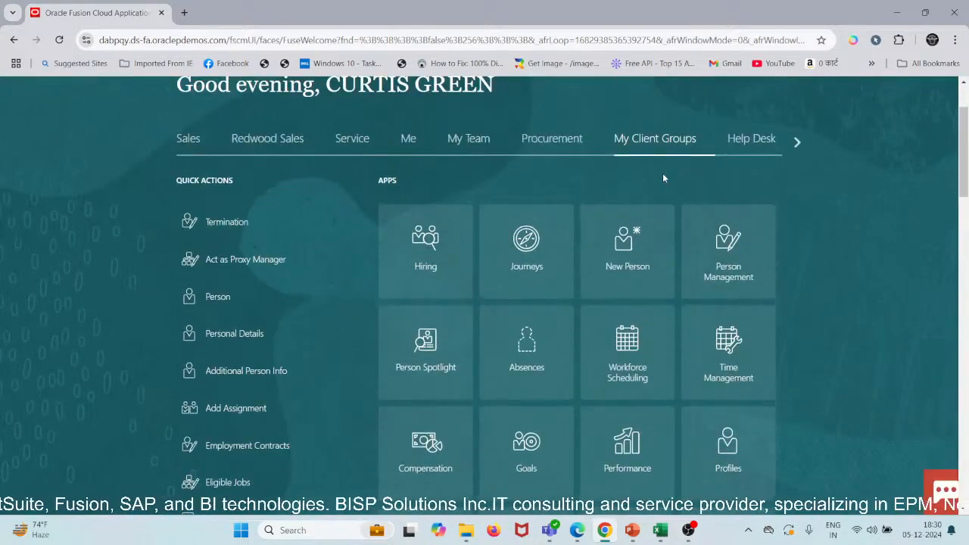
{"action": "scroll", "coordinate": [351, 214], "scroll_direction": "down", "scroll_amount": 2}
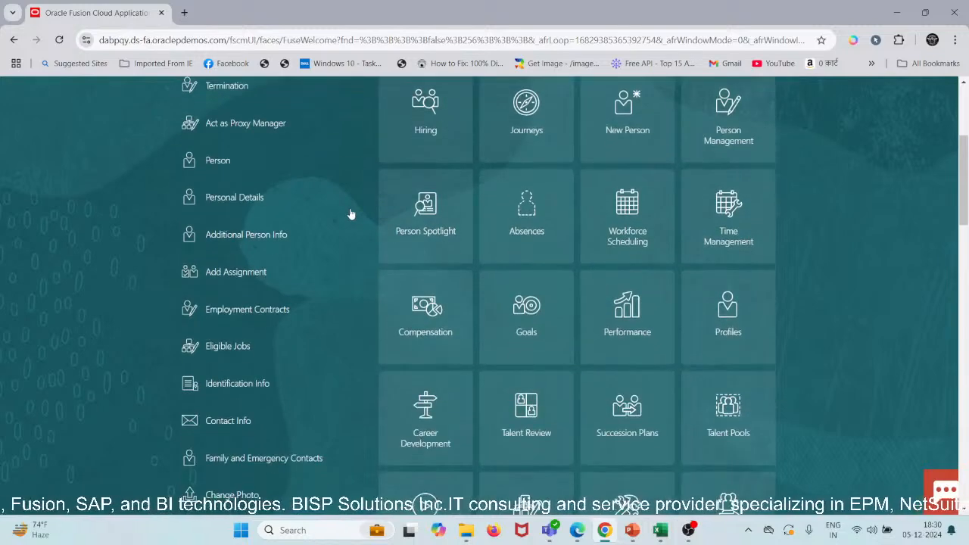
{"action": "scroll", "coordinate": [350, 214], "scroll_direction": "down", "scroll_amount": 7}
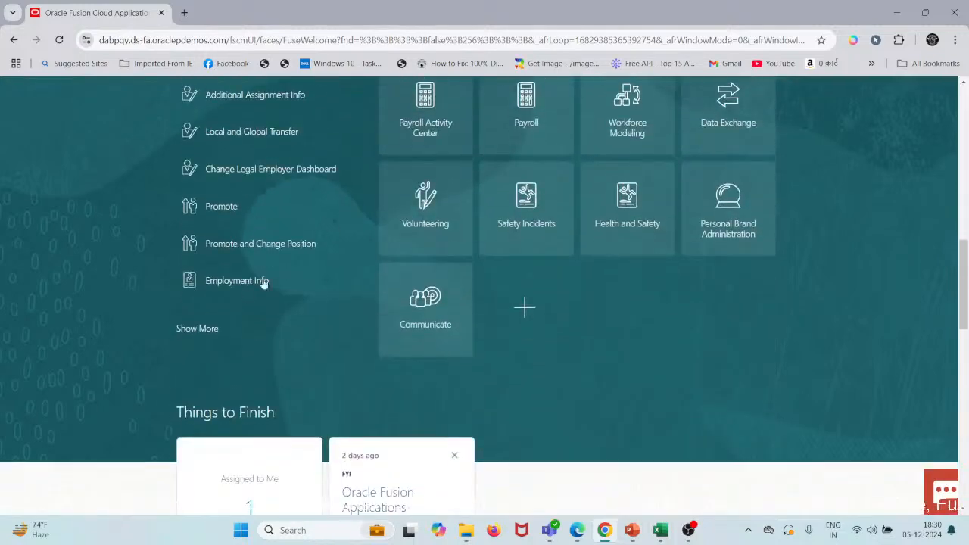
{"action": "left_click", "coordinate": [203, 327]}
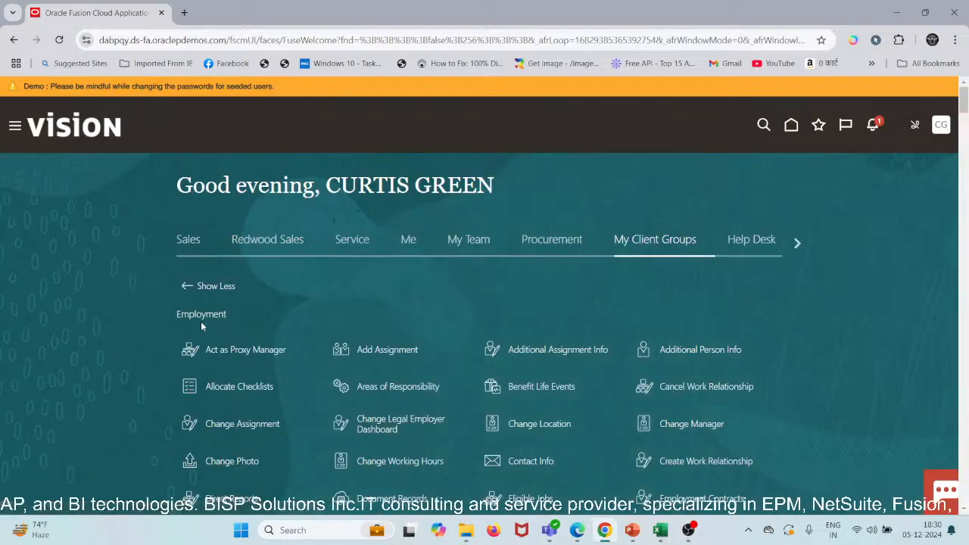
Open Performance Roles from the Talent group of the expanded quick actions
{"action": "scroll", "coordinate": [465, 284], "scroll_direction": "down", "scroll_amount": 5}
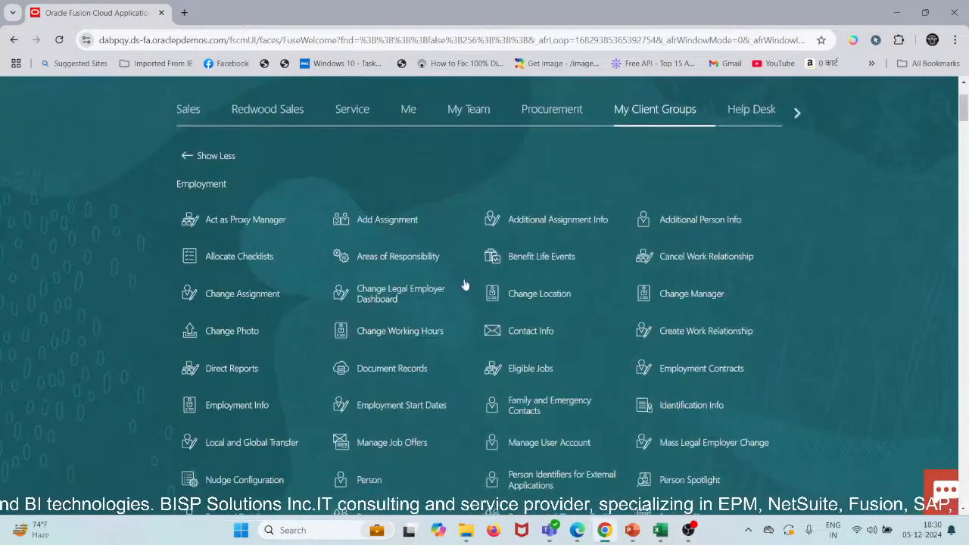
{"action": "scroll", "coordinate": [465, 284], "scroll_direction": "down", "scroll_amount": 8}
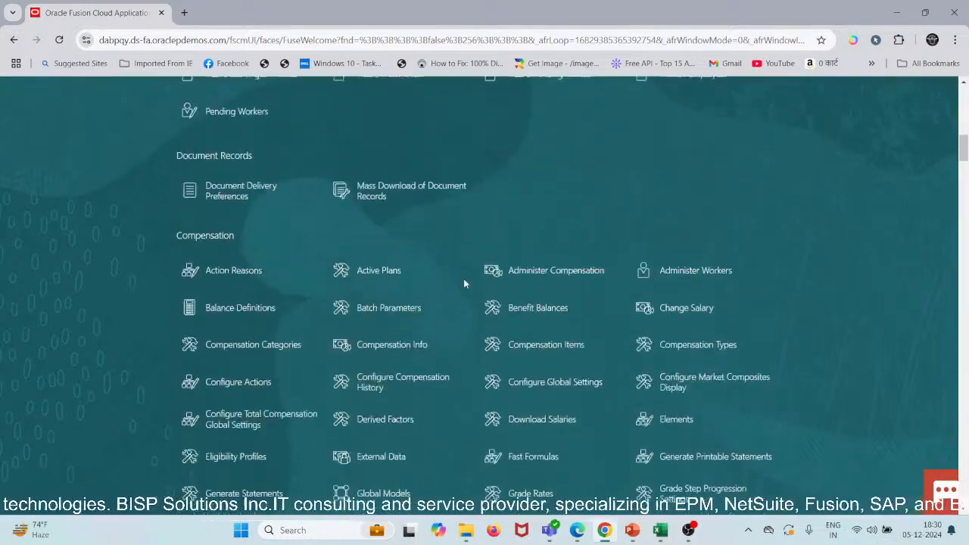
{"action": "scroll", "coordinate": [464, 284], "scroll_direction": "down", "scroll_amount": 15}
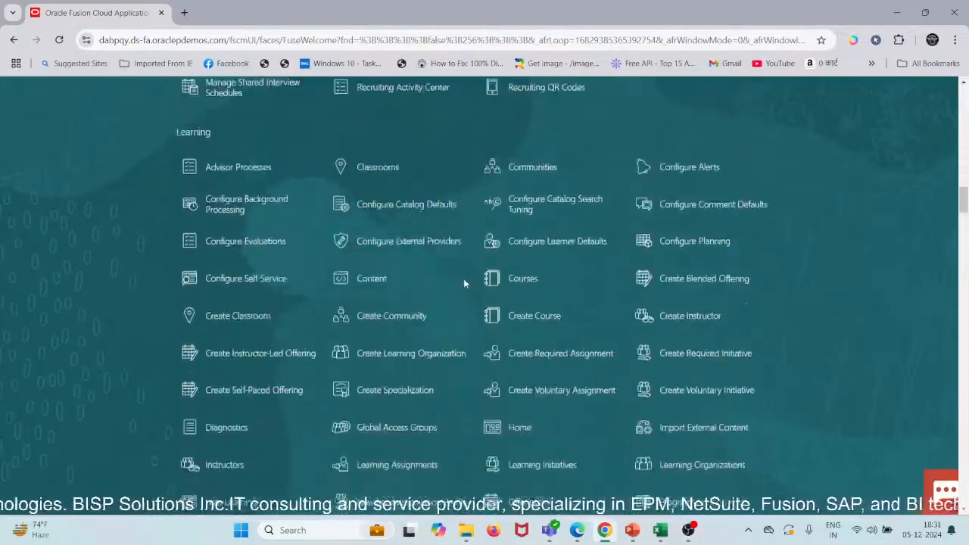
{"action": "scroll", "coordinate": [465, 285], "scroll_direction": "down", "scroll_amount": 15}
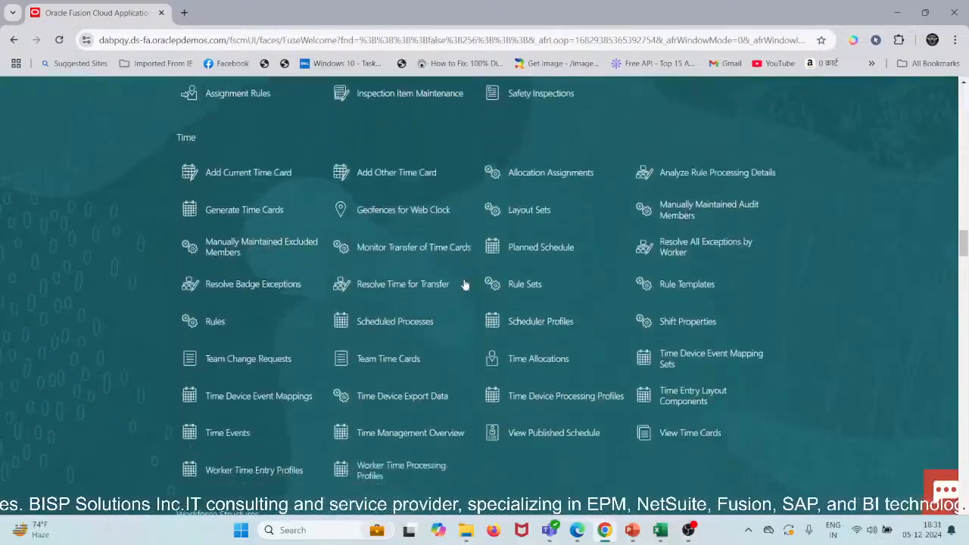
{"action": "scroll", "coordinate": [465, 284], "scroll_direction": "down", "scroll_amount": 15}
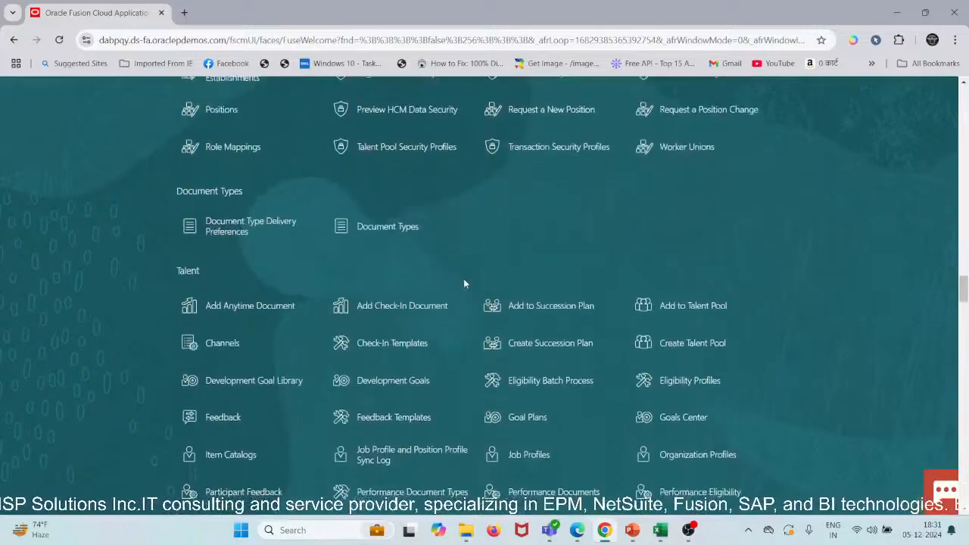
{"action": "scroll", "coordinate": [464, 283], "scroll_direction": "down", "scroll_amount": 3}
{"action": "scroll", "coordinate": [464, 283], "scroll_direction": "up", "scroll_amount": 2}
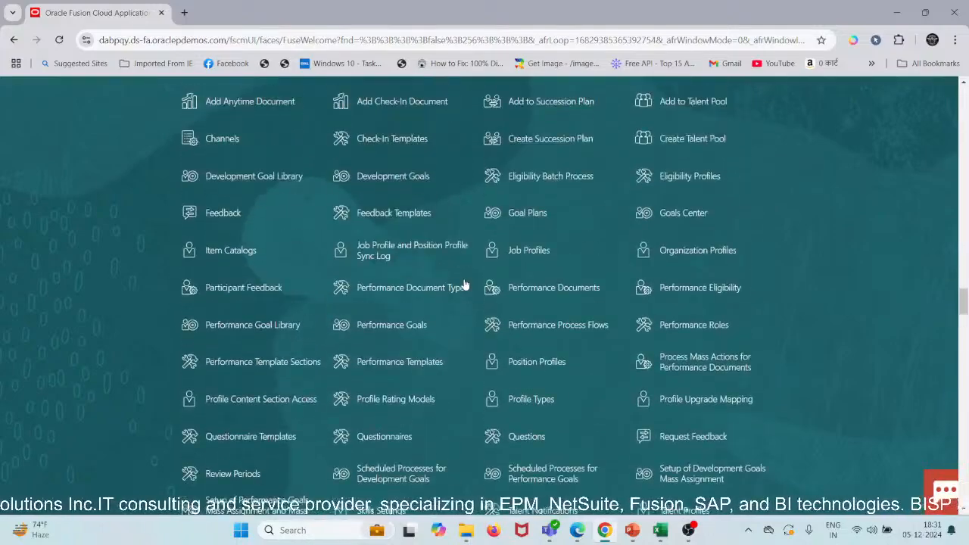
{"action": "scroll", "coordinate": [271, 230], "scroll_direction": "up", "scroll_amount": 1}
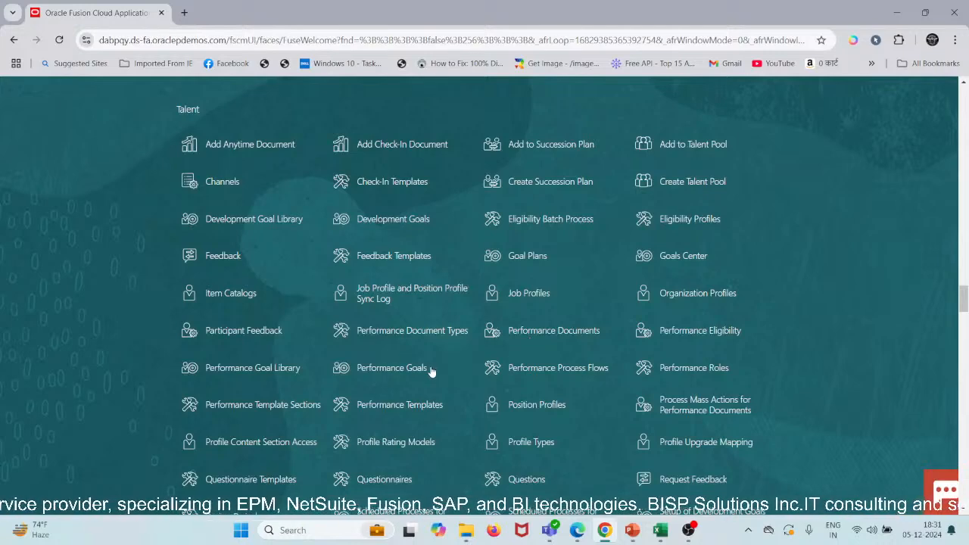
{"action": "left_click", "coordinate": [658, 373]}
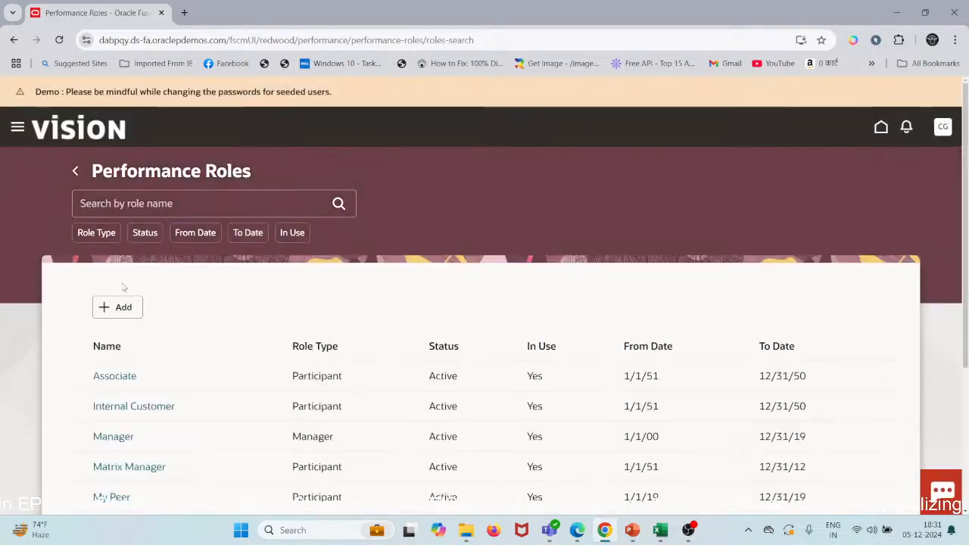
Add a new performance role and name it "Manager"
{"action": "scroll", "coordinate": [307, 318], "scroll_direction": "down", "scroll_amount": 2}
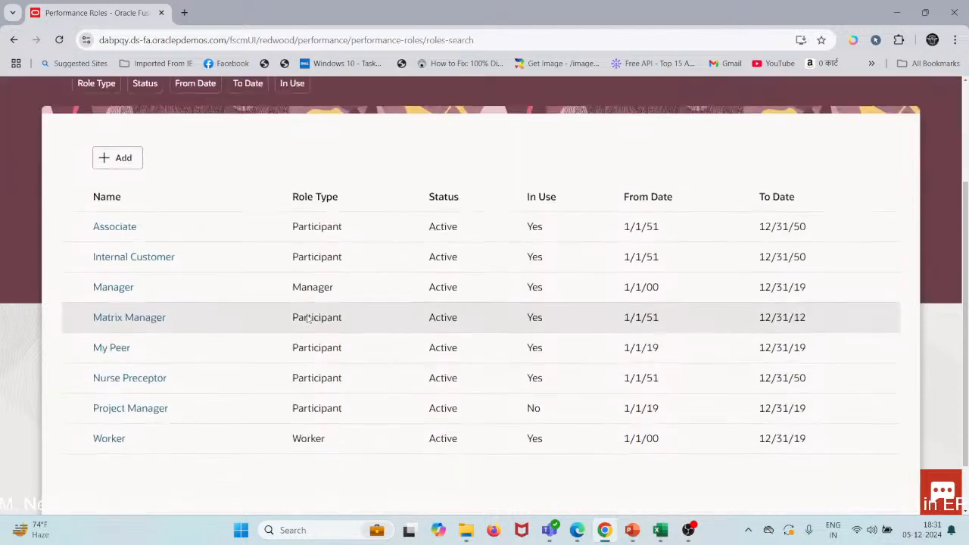
{"action": "left_click", "coordinate": [121, 156]}
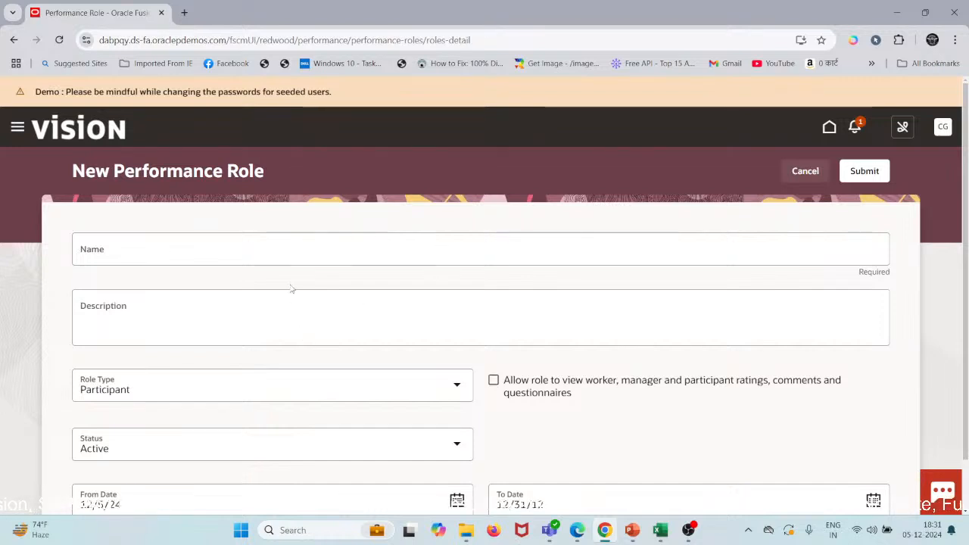
{"action": "left_click", "coordinate": [302, 244]}
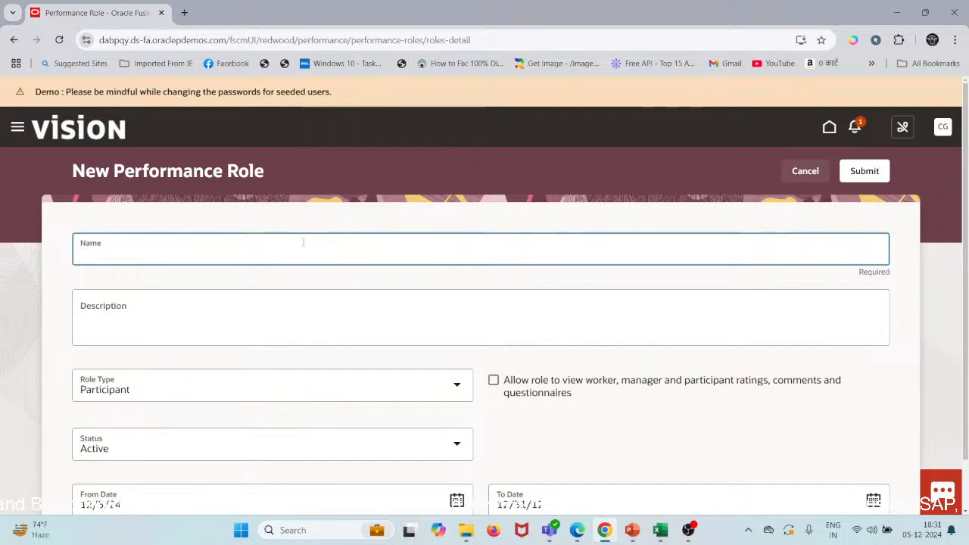
{"action": "type", "text": "Man"}
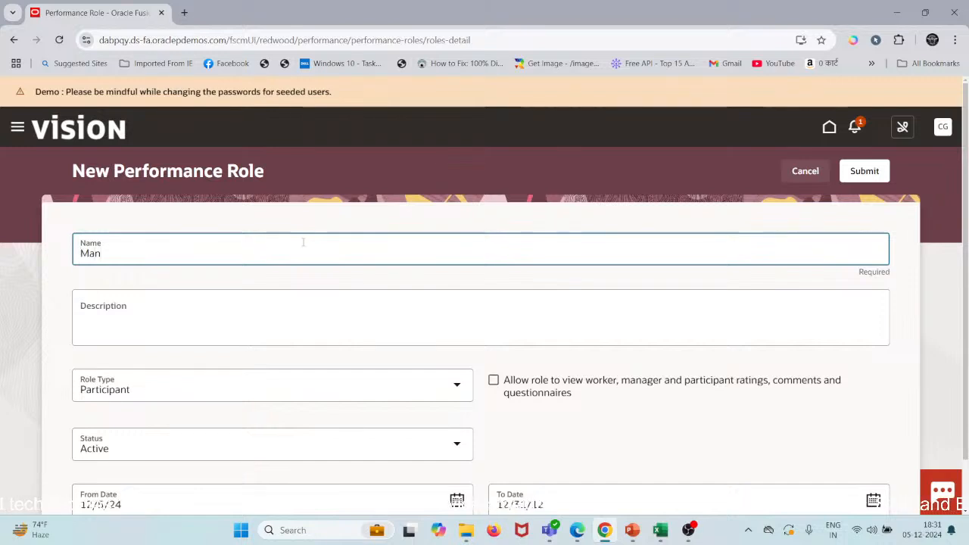
{"action": "type", "text": "age"}
{"action": "type", "text": "r"}
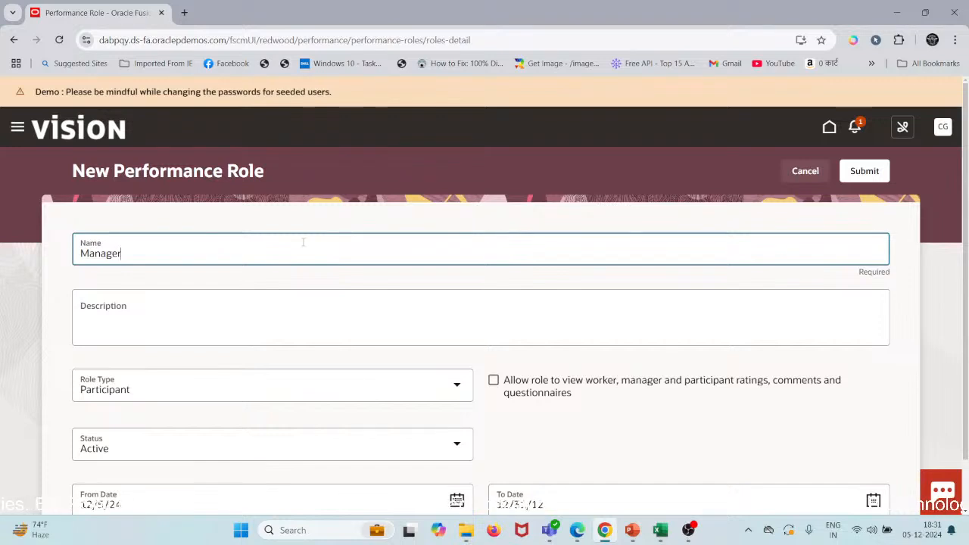
{"action": "key", "text": "Tab"}
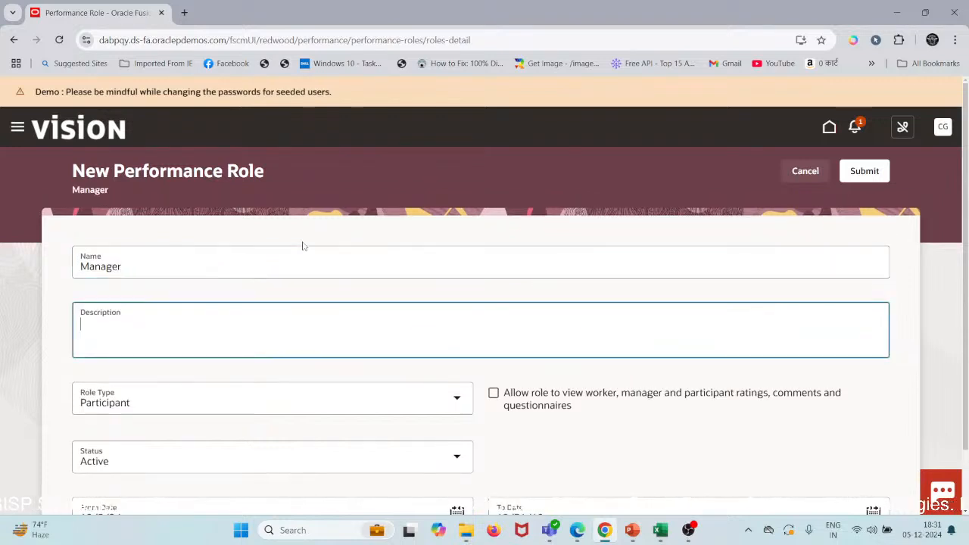
Enter "Manager Evaluation" as the role's description and review the available Role Type options
{"action": "scroll", "coordinate": [304, 242], "scroll_direction": "down", "scroll_amount": 1}
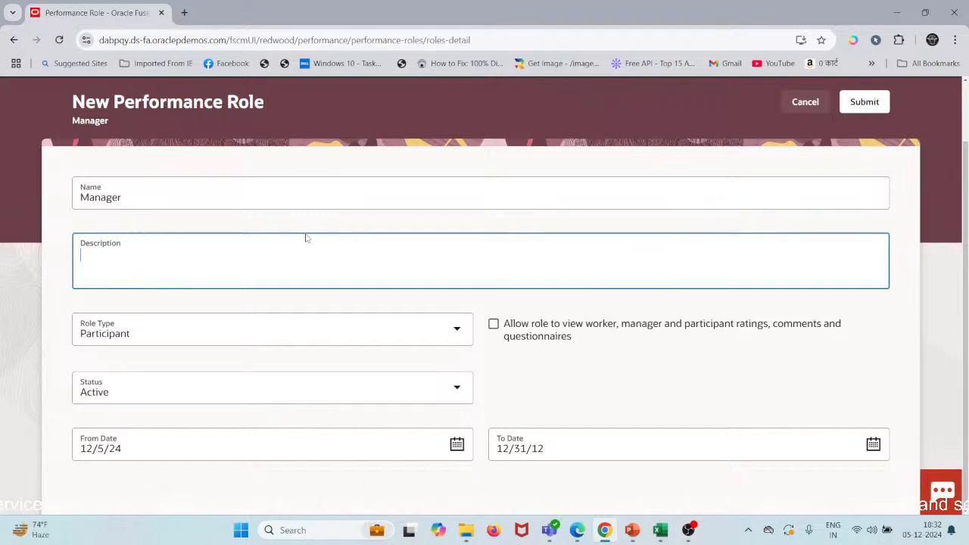
{"action": "type", "text": "Mana"}
{"action": "type", "text": "gre"}
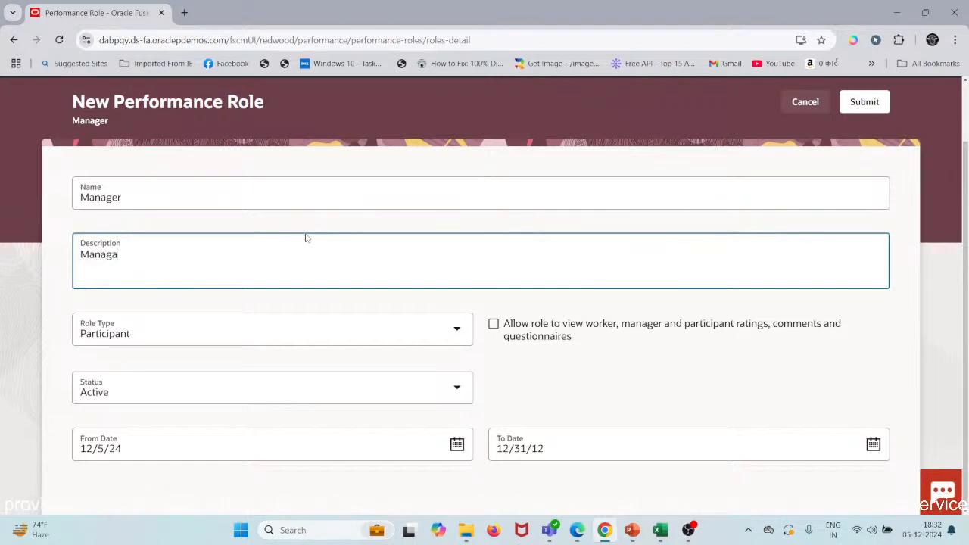
{"action": "key", "text": "BackSpace"}
{"action": "key", "text": "BackSpace"}
{"action": "type", "text": "er Ev"}
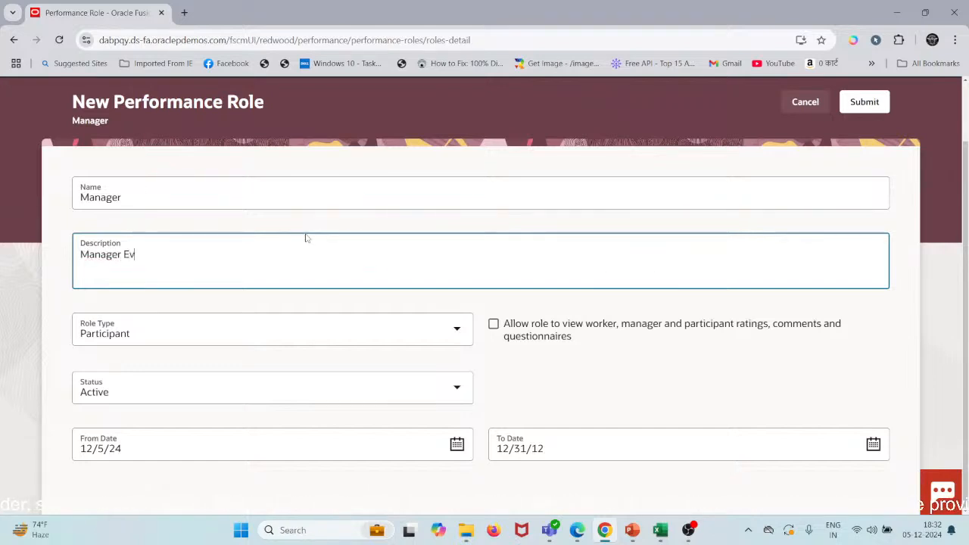
{"action": "type", "text": "aluation"}
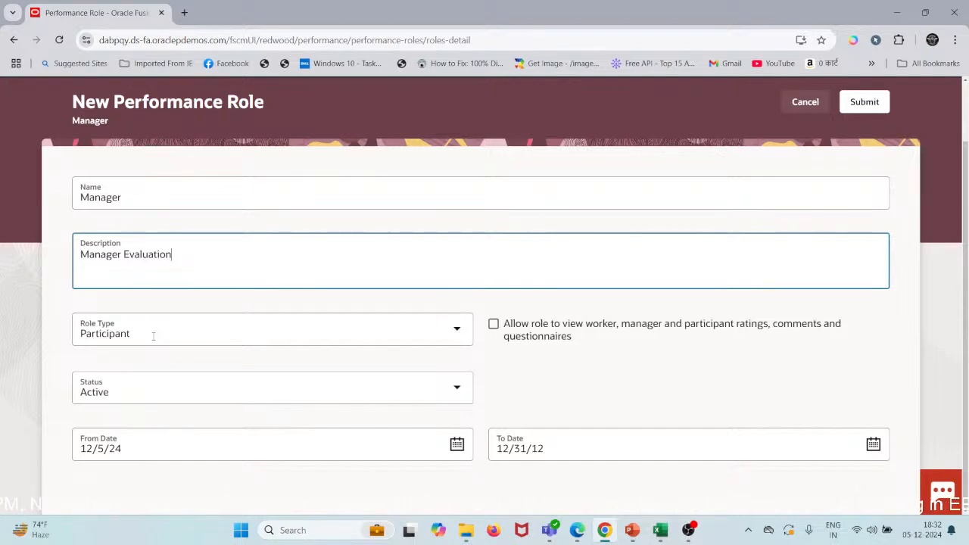
{"action": "left_click", "coordinate": [218, 322]}
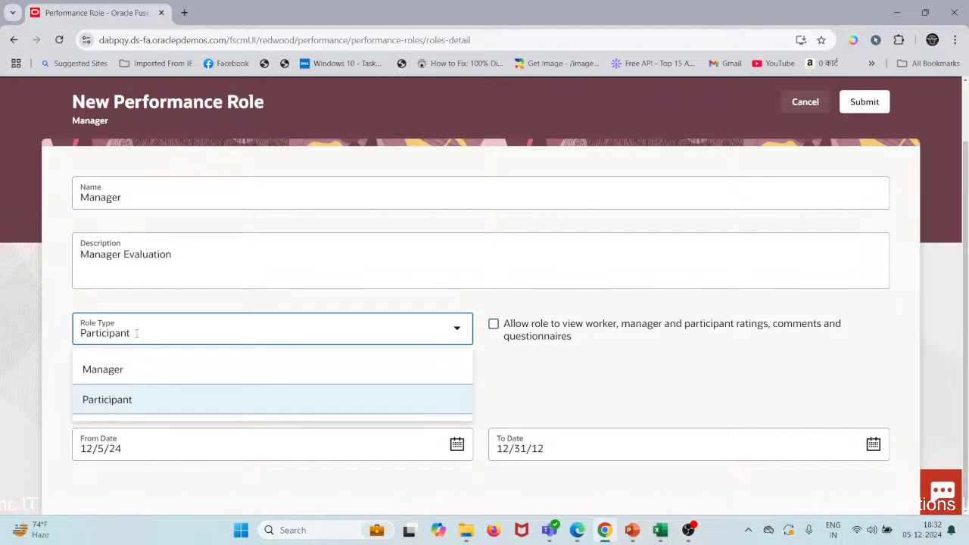
{"action": "left_click", "coordinate": [47, 362]}
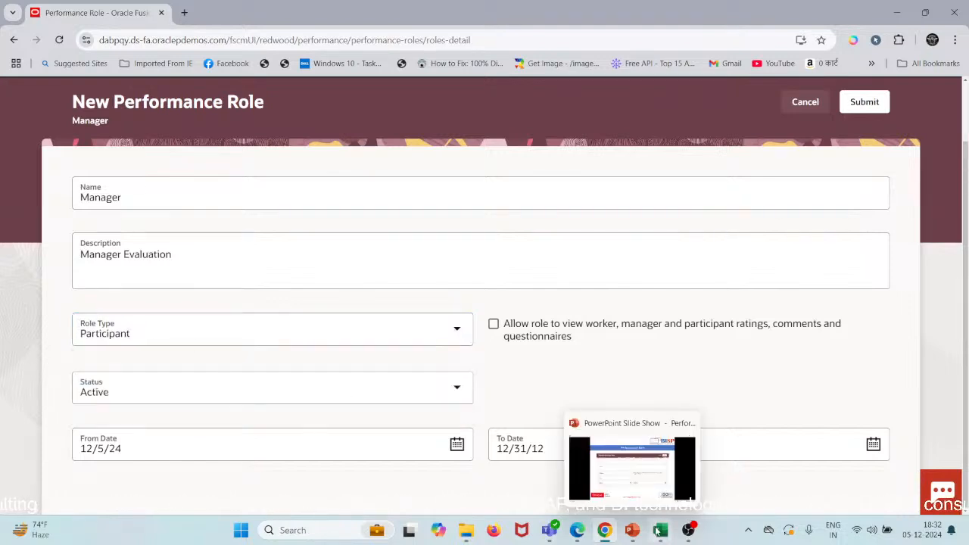
{"action": "left_click", "coordinate": [660, 530]}
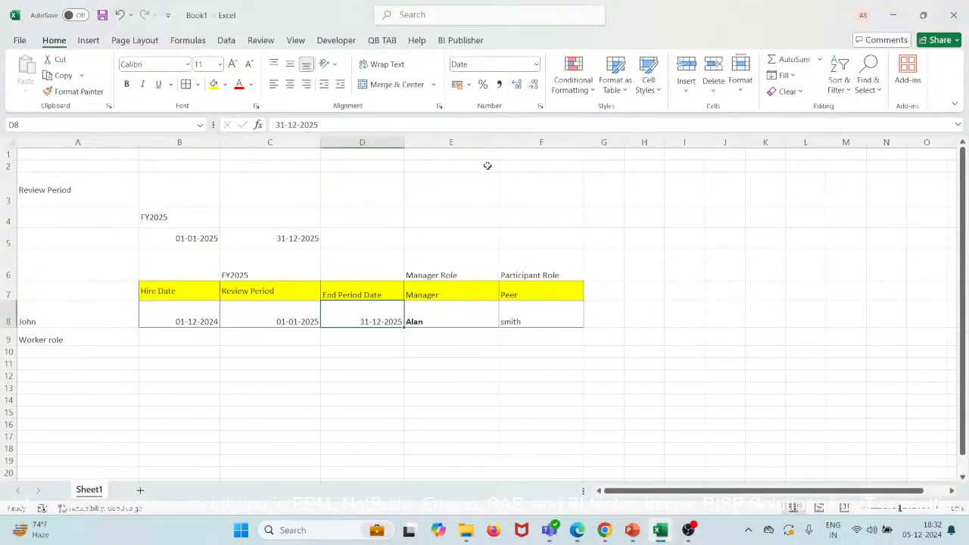
{"action": "double_click", "coordinate": [593, 190]}
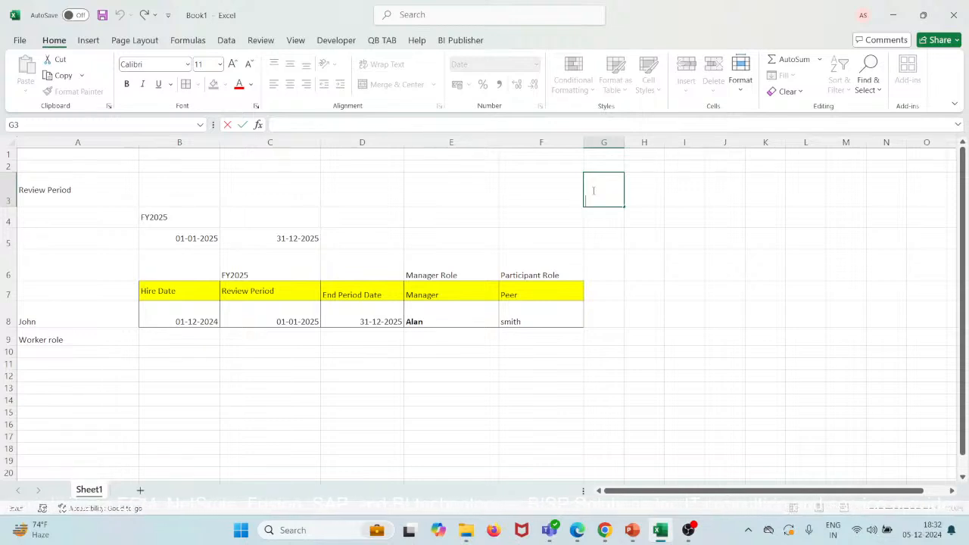
{"action": "type", "text": "Manager"}
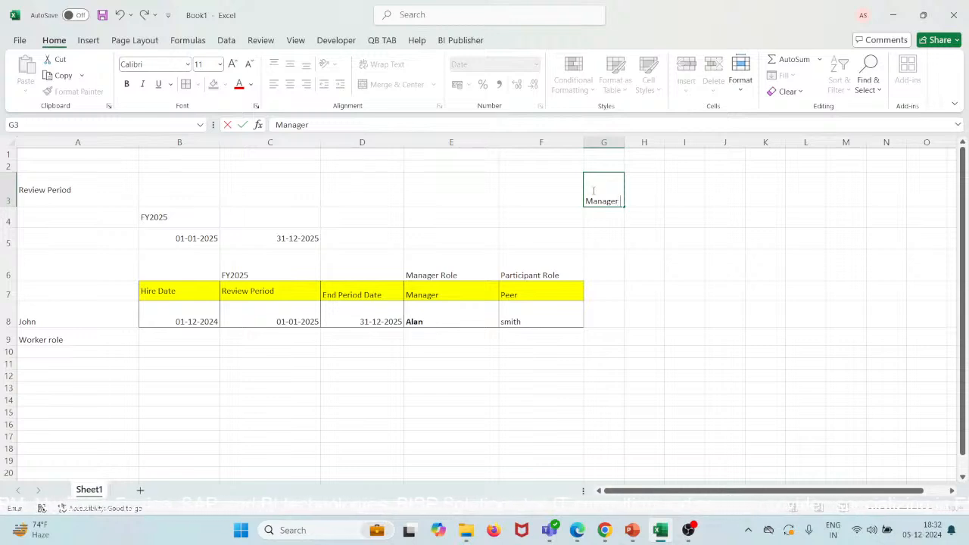
{"action": "left_click", "coordinate": [645, 192]}
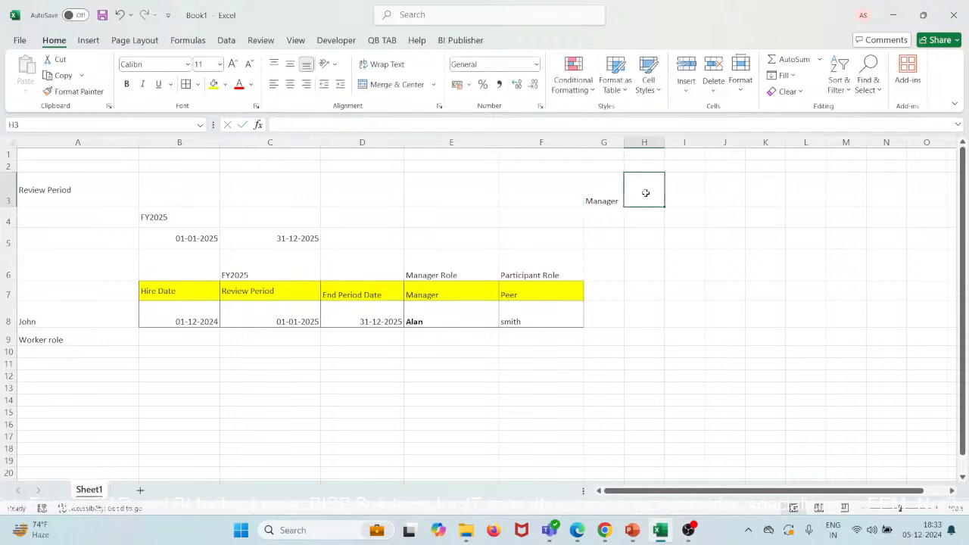
{"action": "double_click", "coordinate": [645, 193]}
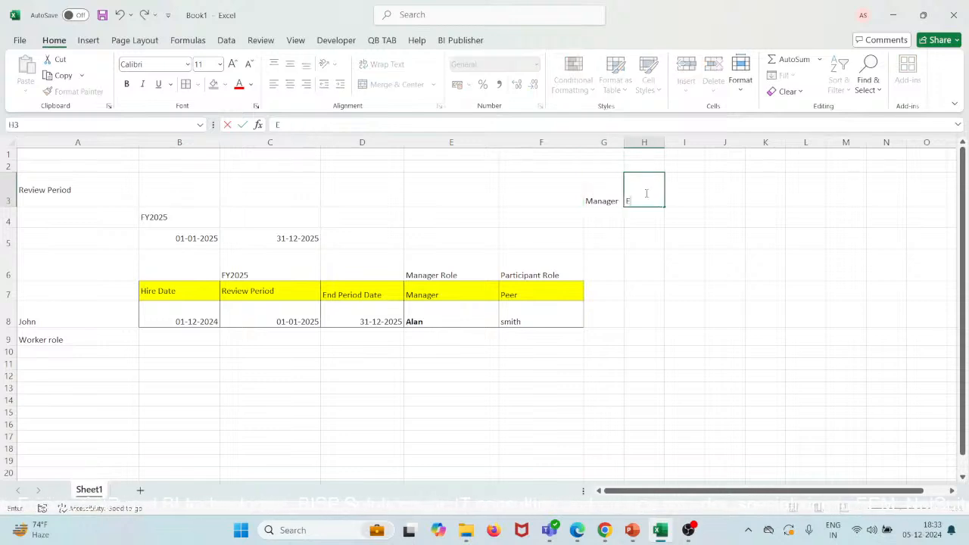
{"action": "left_click", "coordinate": [601, 202]}
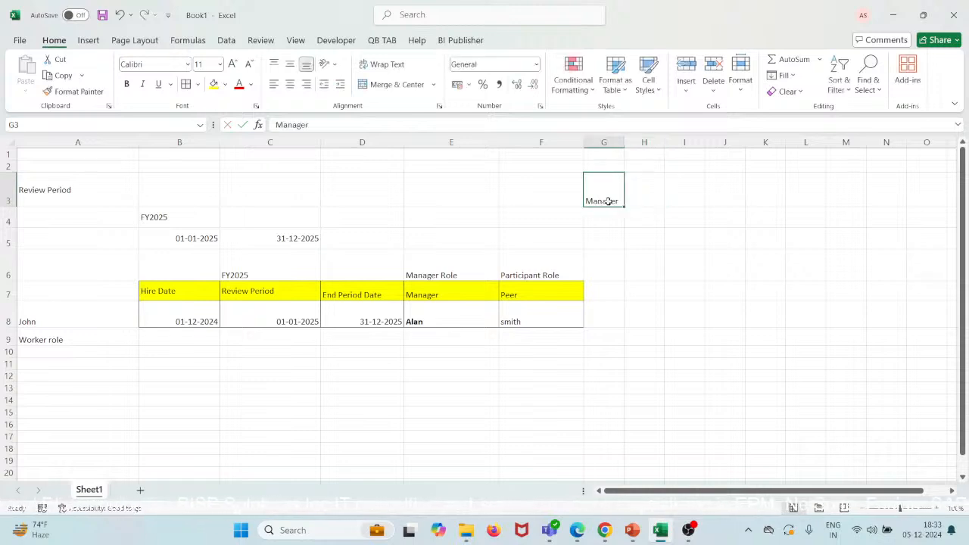
{"action": "key", "text": "Delete"}
Open Paint and enlarge the blank canvas to about 1175 × 626 px
{"action": "left_click", "coordinate": [352, 531]}
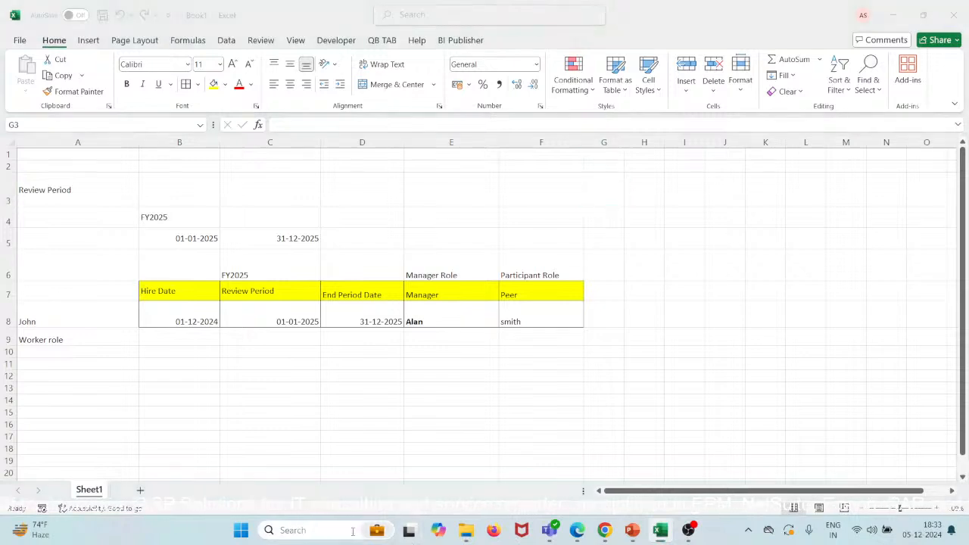
{"action": "type", "text": "aint"}
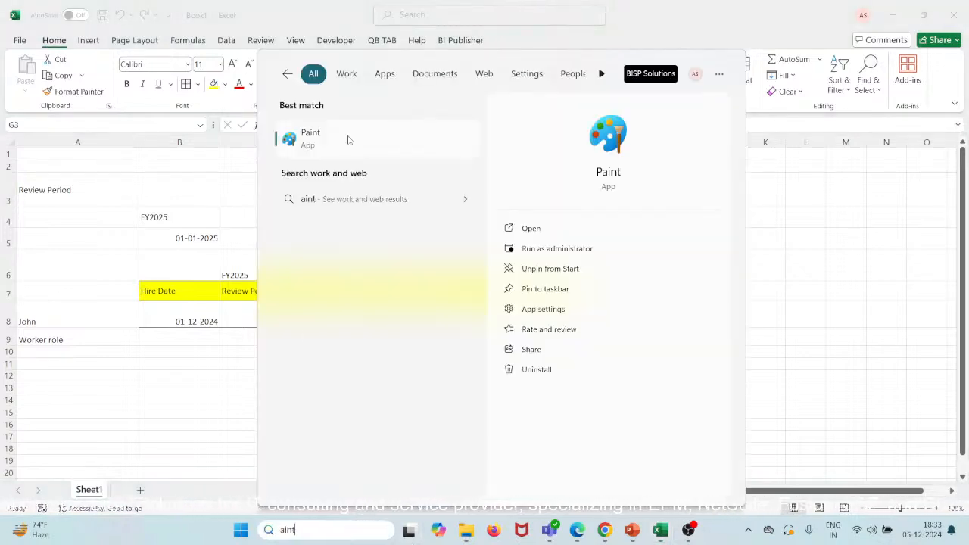
{"action": "left_click", "coordinate": [349, 140]}
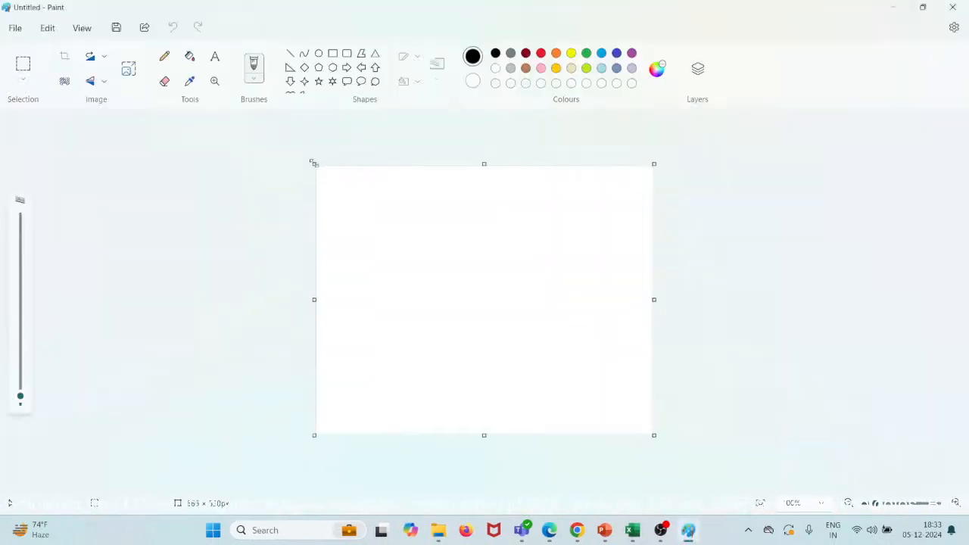
{"action": "left_click_drag", "start_coordinate": [312, 163], "coordinate": [58, 116]}
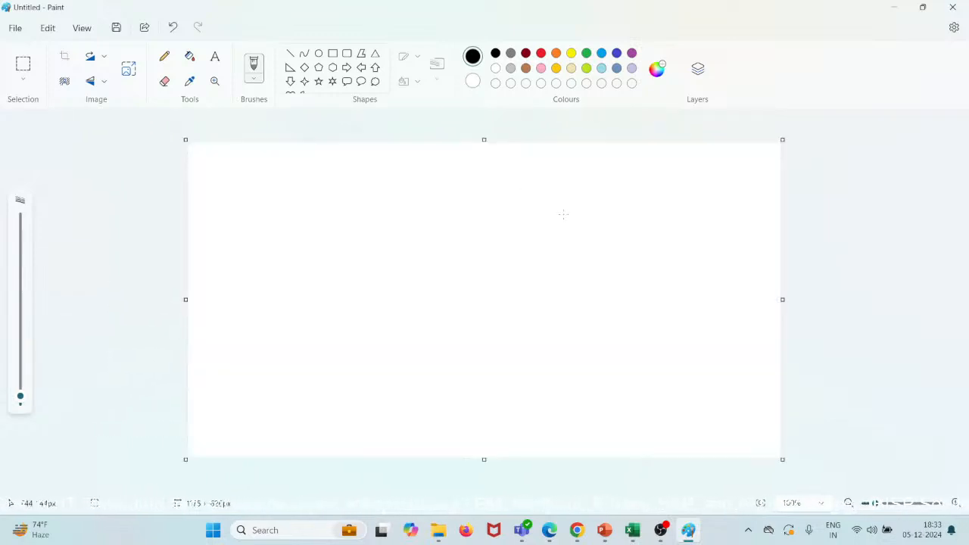
Draw a rectangle about 266 × 100 px near the top centre of the canvas
{"action": "left_click", "coordinate": [332, 54]}
{"action": "left_click_drag", "start_coordinate": [413, 188], "coordinate": [550, 238]}
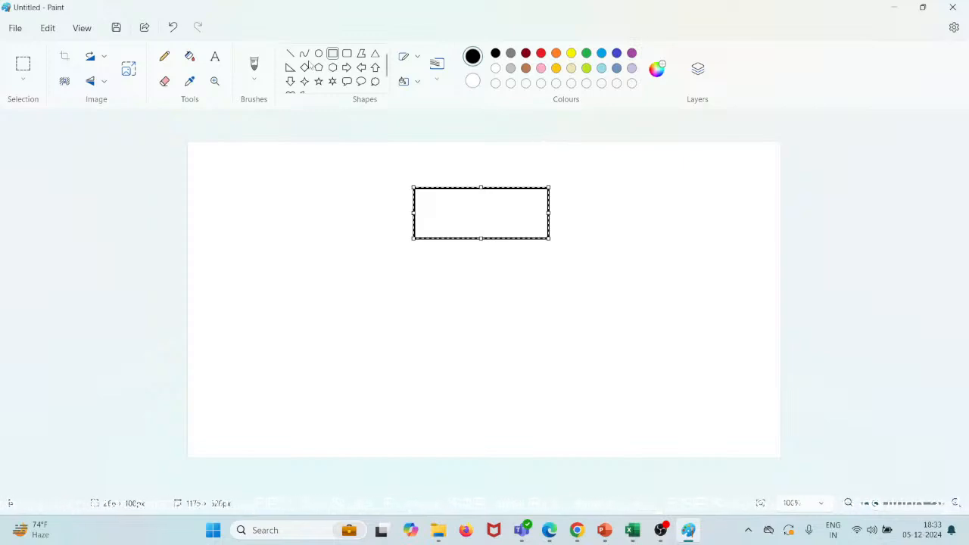
{"action": "left_click", "coordinate": [24, 79]}
{"action": "left_click", "coordinate": [25, 80]}
{"action": "left_click", "coordinate": [24, 79]}
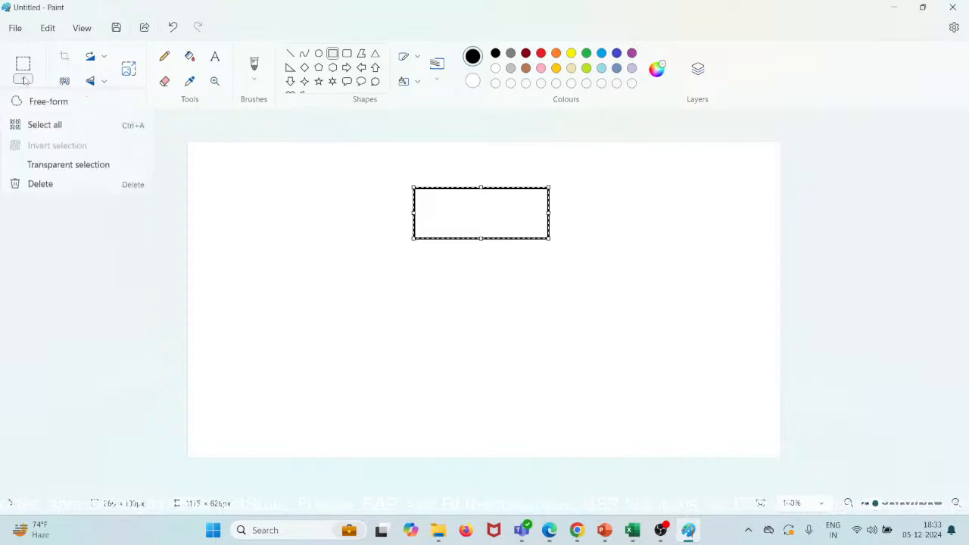
{"action": "left_click", "coordinate": [25, 80]}
Add the text "Manager" inside the rectangle and shift it towards the middle of the box
{"action": "left_click", "coordinate": [214, 59]}
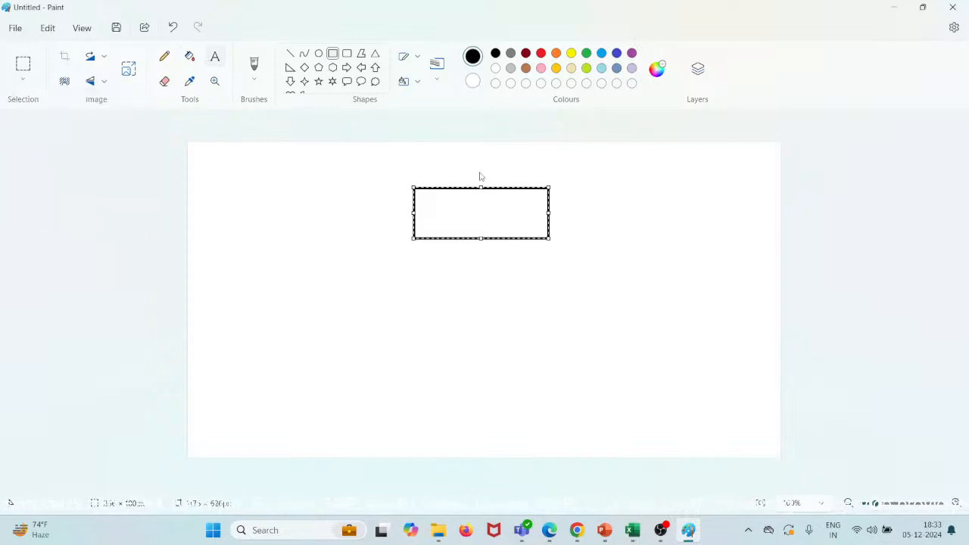
{"action": "left_click", "coordinate": [447, 217]}
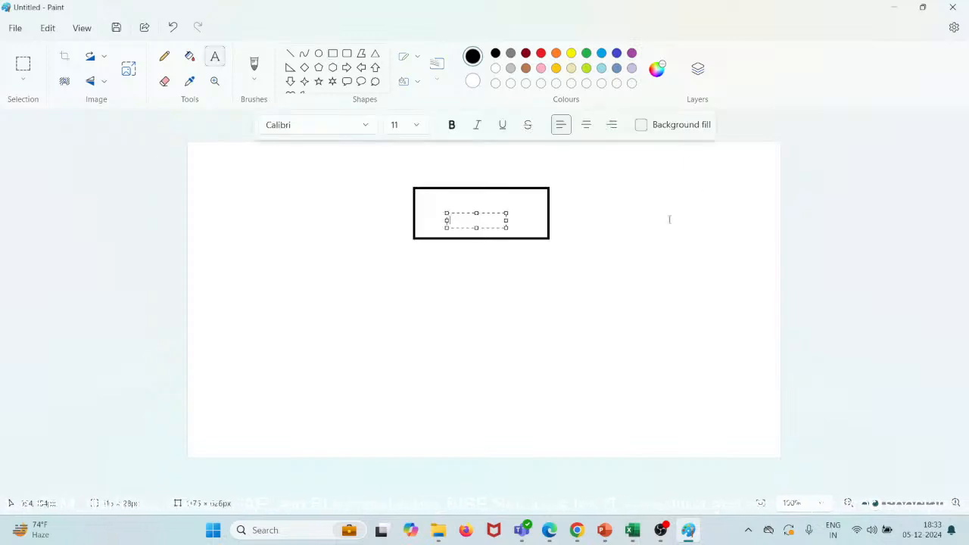
{"action": "type", "text": "Manager"}
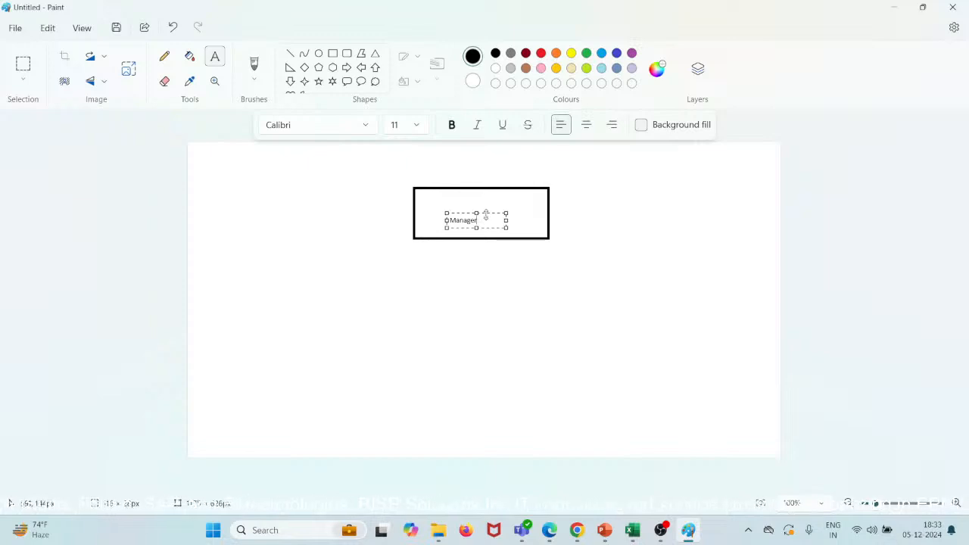
{"action": "left_click_drag", "start_coordinate": [492, 215], "coordinate": [509, 206]}
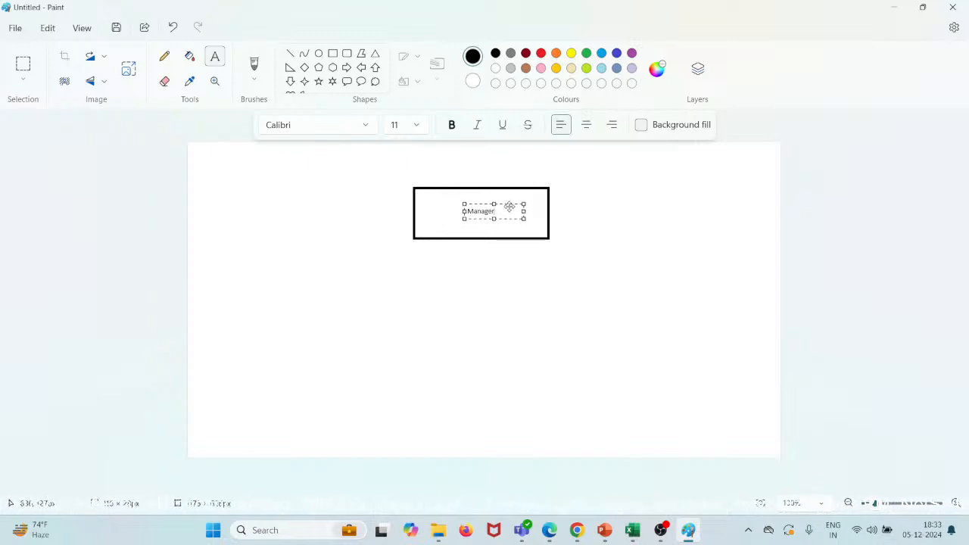
Set the "Manager" text to font size 18 and centre it in its rectangle
{"action": "left_click", "coordinate": [416, 124]}
{"action": "left_click", "coordinate": [399, 289]}
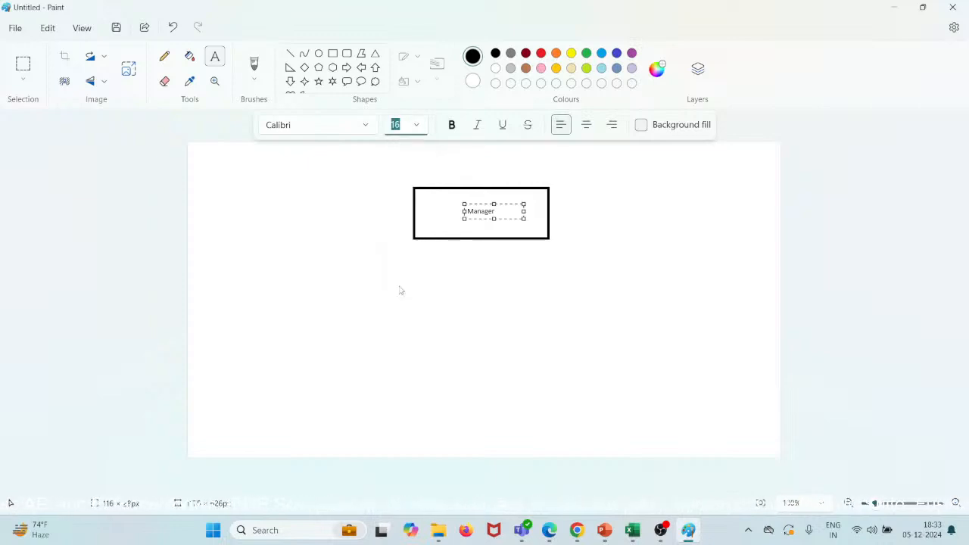
{"action": "left_click", "coordinate": [506, 212]}
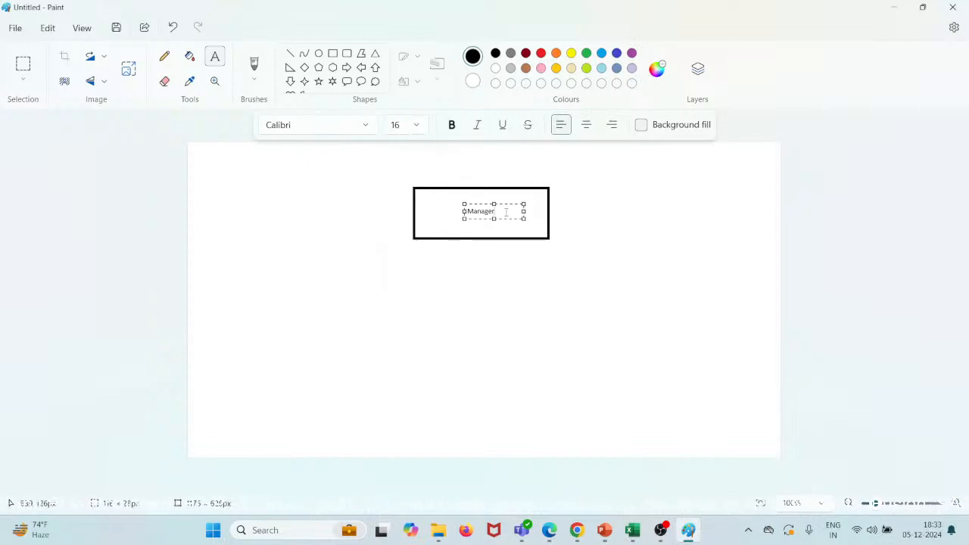
{"action": "double_click", "coordinate": [507, 212]}
{"action": "left_click", "coordinate": [413, 125]}
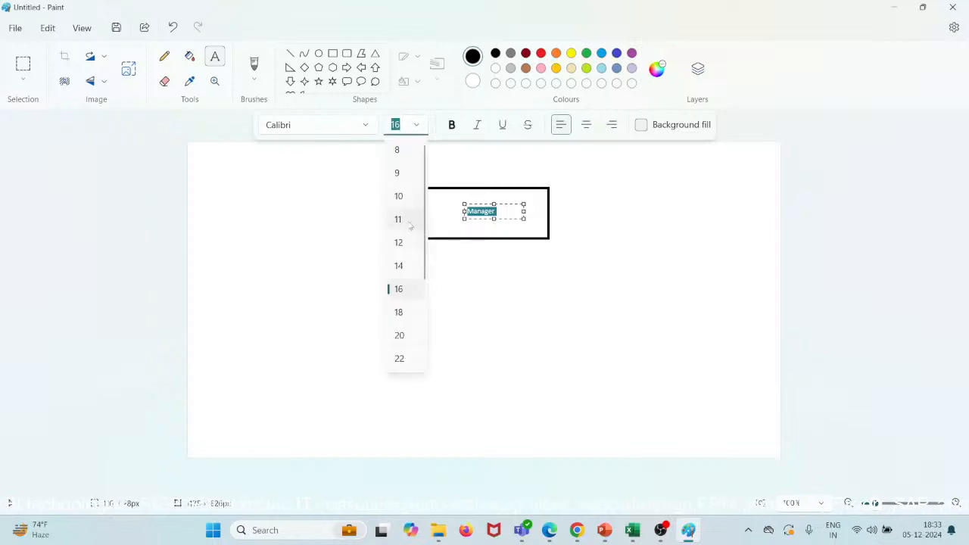
{"action": "left_click", "coordinate": [399, 290]}
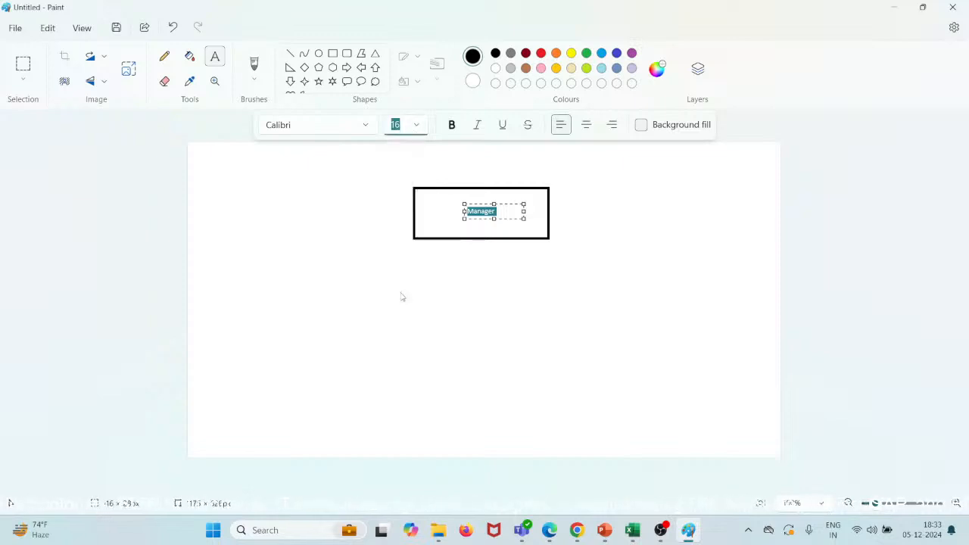
{"action": "left_click", "coordinate": [416, 125]}
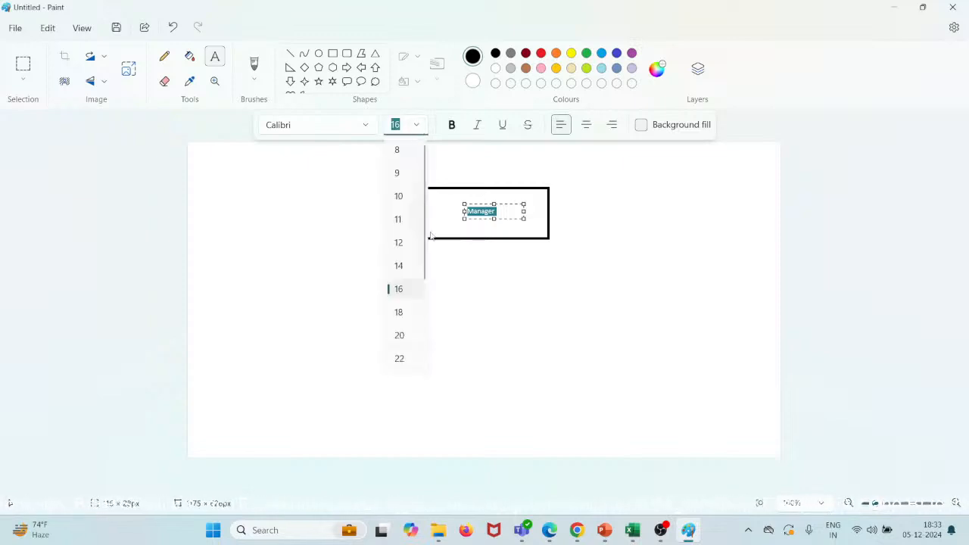
{"action": "left_click", "coordinate": [407, 313]}
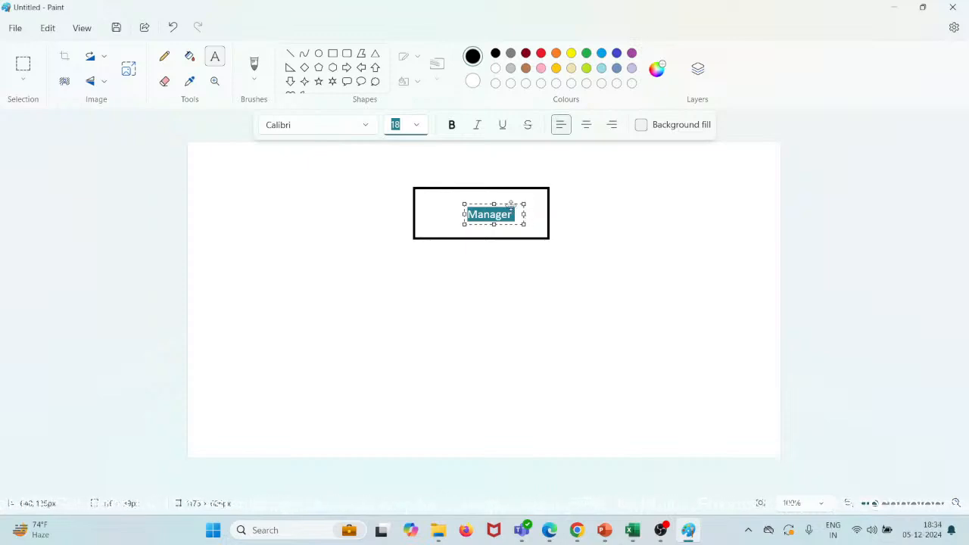
{"action": "left_click_drag", "start_coordinate": [511, 202], "coordinate": [501, 200]}
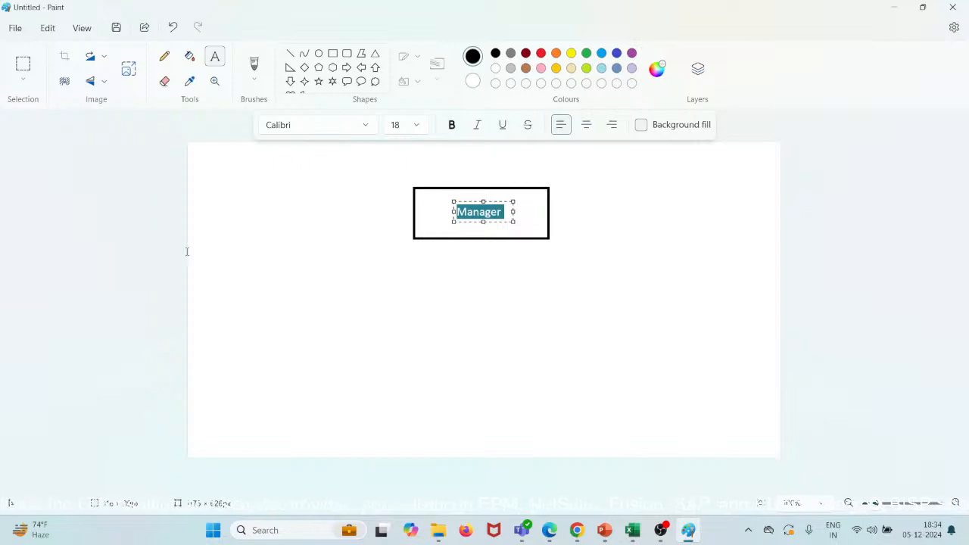
{"action": "left_click", "coordinate": [125, 253]}
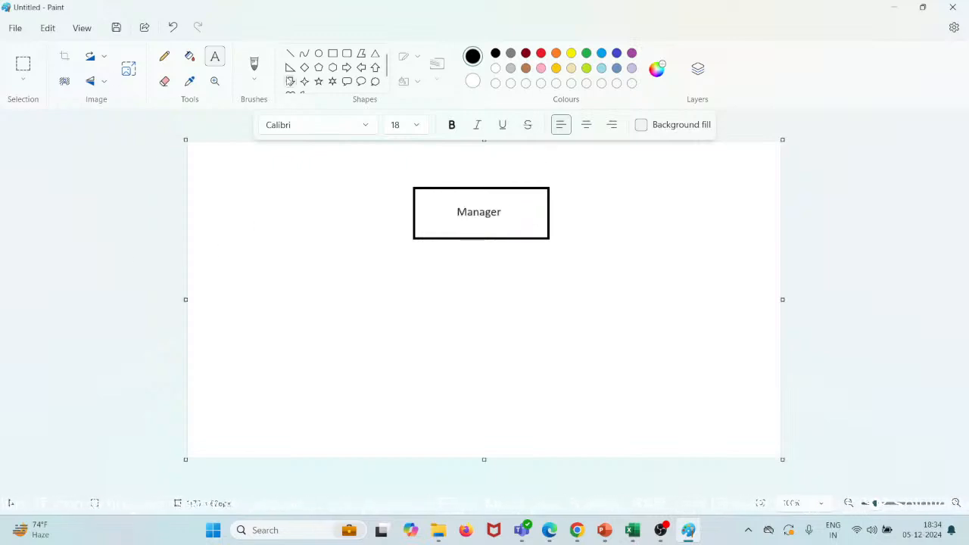
Draw a second rectangle about 266 × 117 px below the Manager box and link the two with a downward block arrow
{"action": "left_click", "coordinate": [333, 54]}
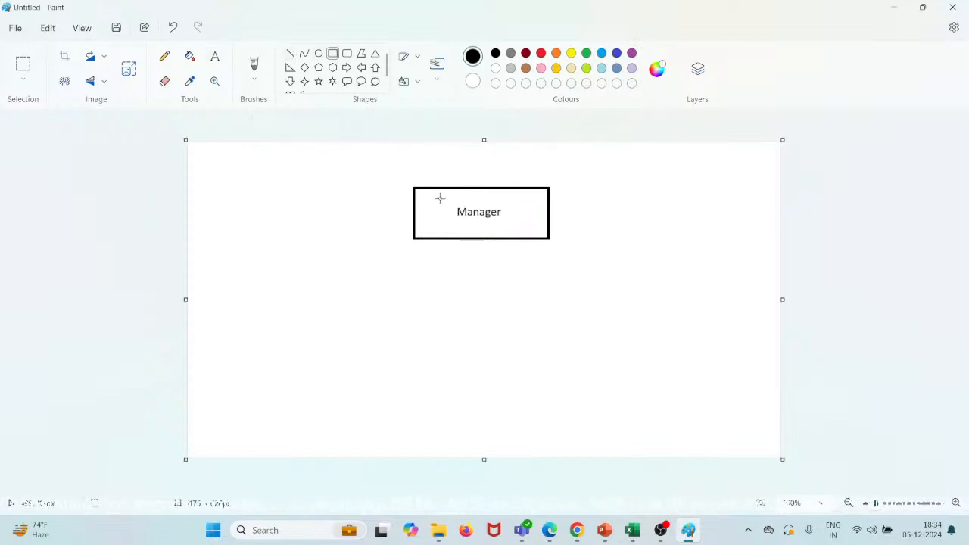
{"action": "left_click_drag", "start_coordinate": [413, 294], "coordinate": [549, 353]}
{"action": "left_click_drag", "start_coordinate": [507, 295], "coordinate": [508, 269]}
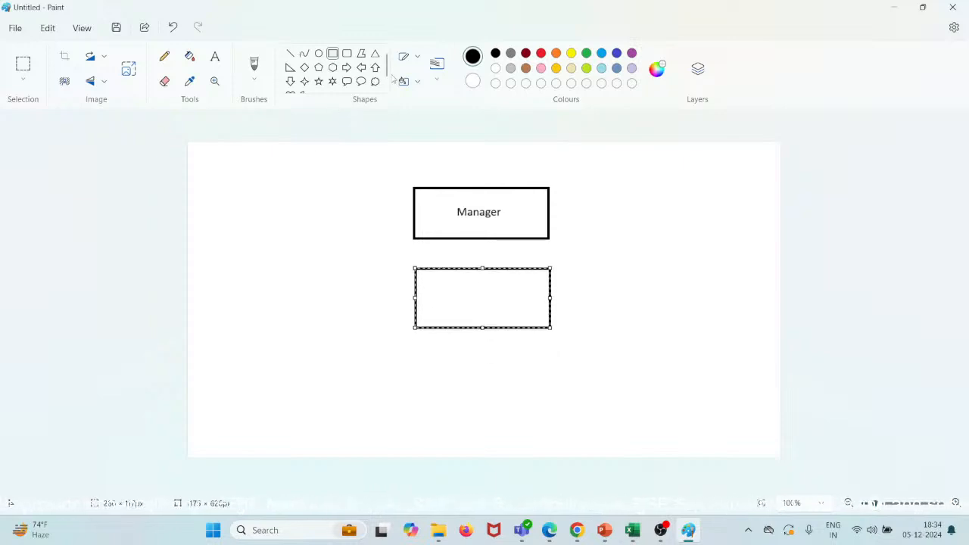
{"action": "left_click", "coordinate": [362, 67]}
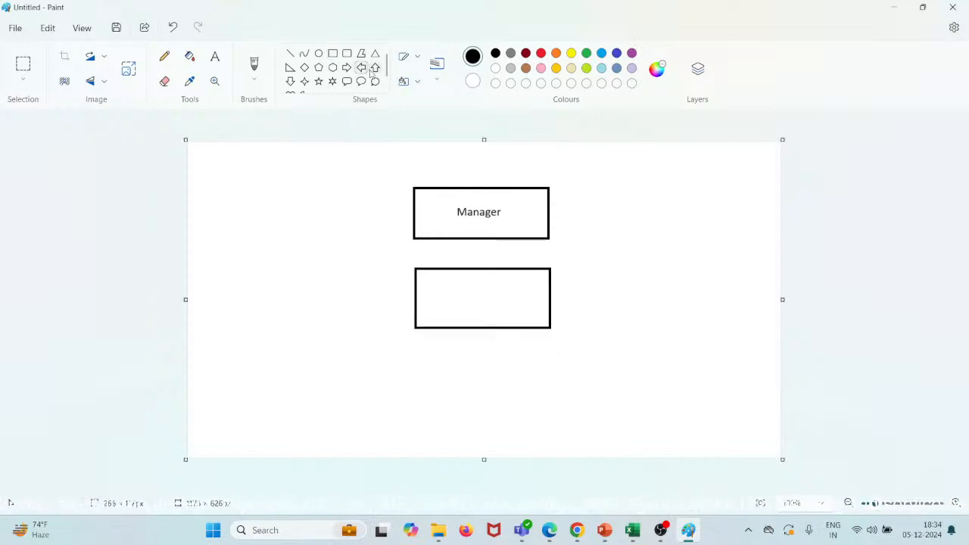
{"action": "left_click", "coordinate": [290, 81]}
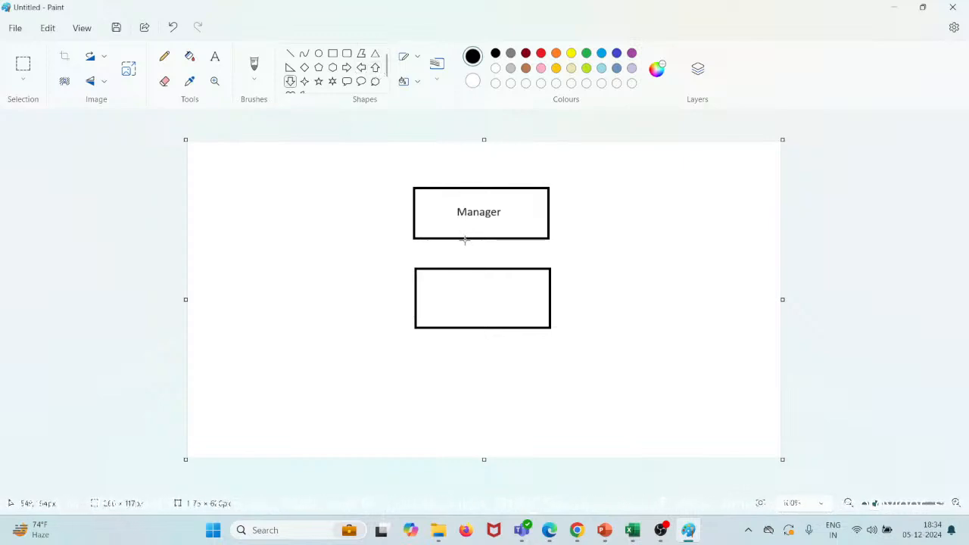
{"action": "left_click_drag", "start_coordinate": [465, 241], "coordinate": [500, 269]}
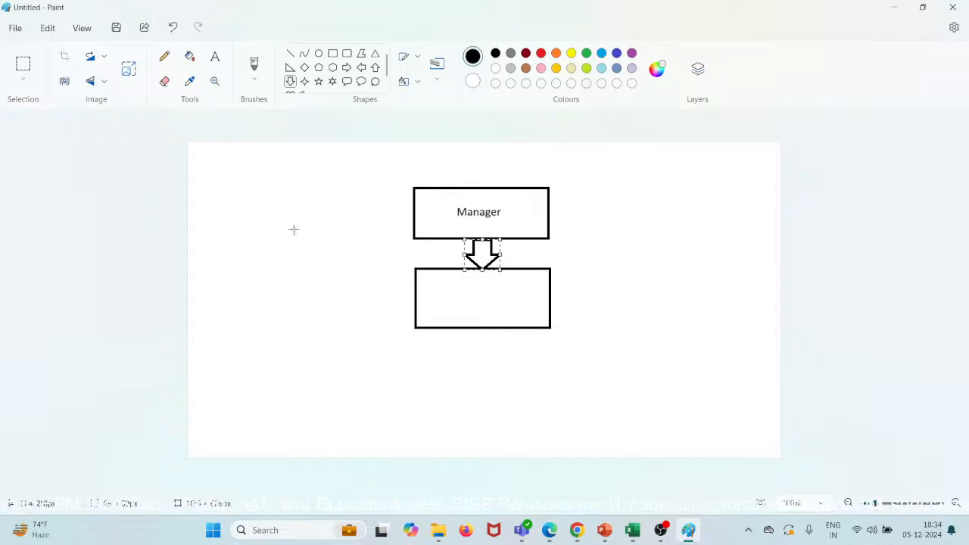
Label the lower rectangle "Worker" and centre the text inside it
{"action": "left_click", "coordinate": [214, 56]}
{"action": "left_click", "coordinate": [450, 293]}
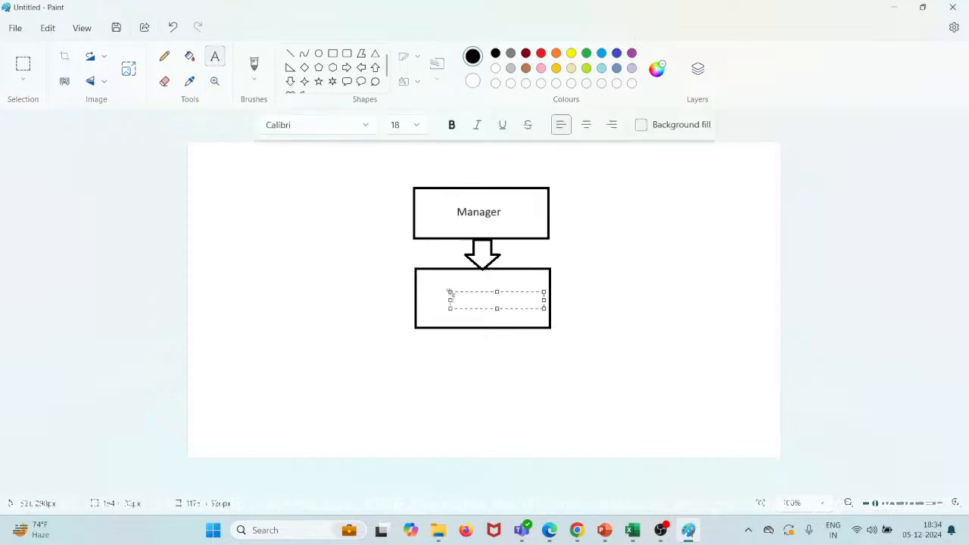
{"action": "type", "text": "Worker"}
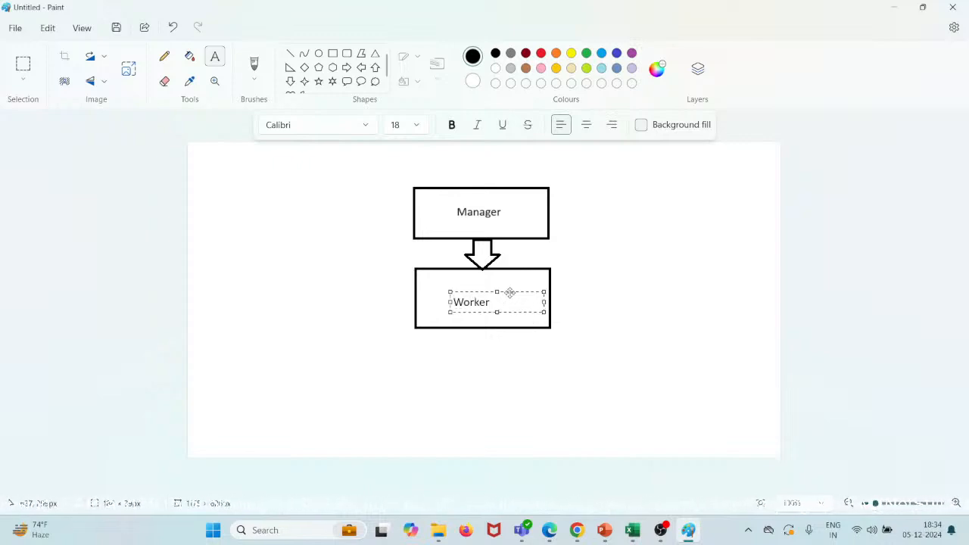
{"action": "left_click_drag", "start_coordinate": [510, 292], "coordinate": [519, 289]}
{"action": "left_click", "coordinate": [581, 301]}
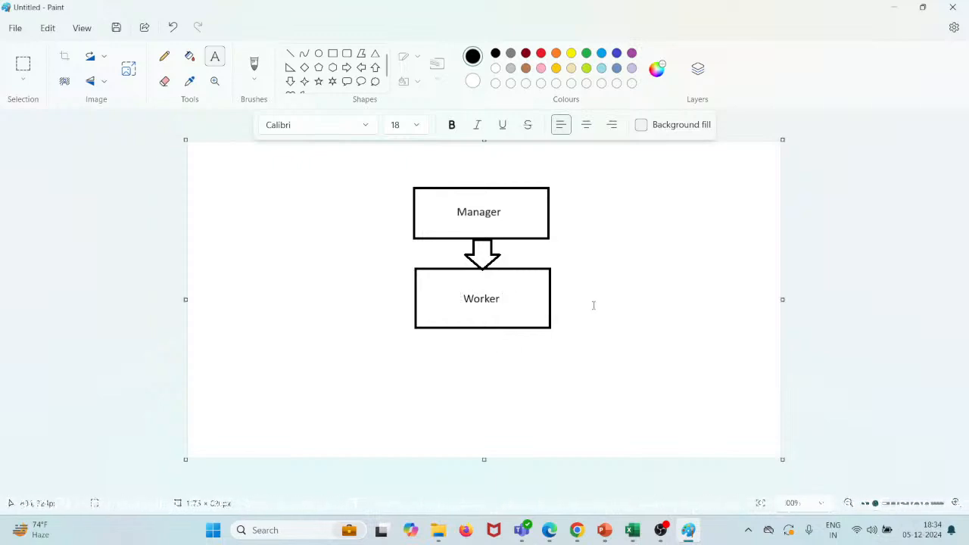
Draw a block arrow about 184 px long pointing right from the right edge of the Manager box
{"action": "left_click", "coordinate": [334, 56]}
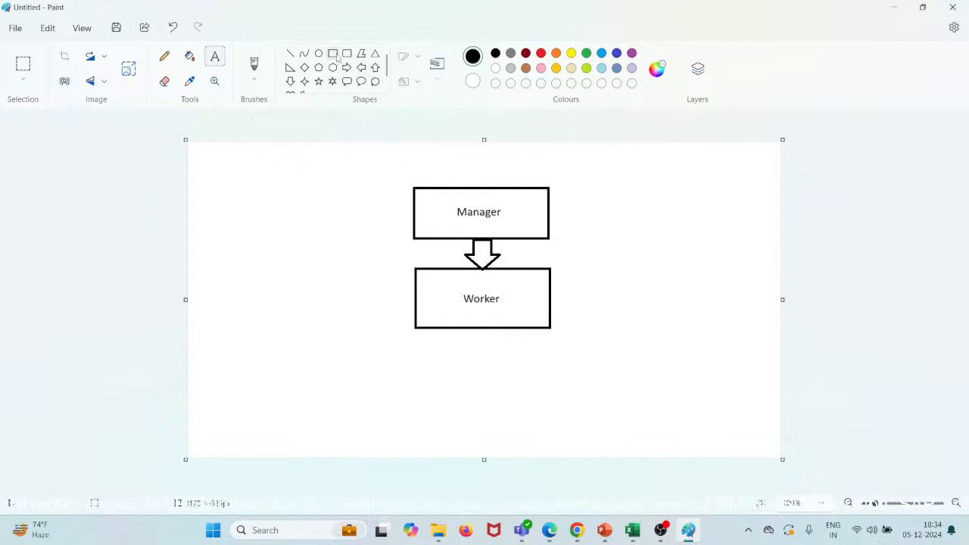
{"action": "left_click", "coordinate": [334, 55]}
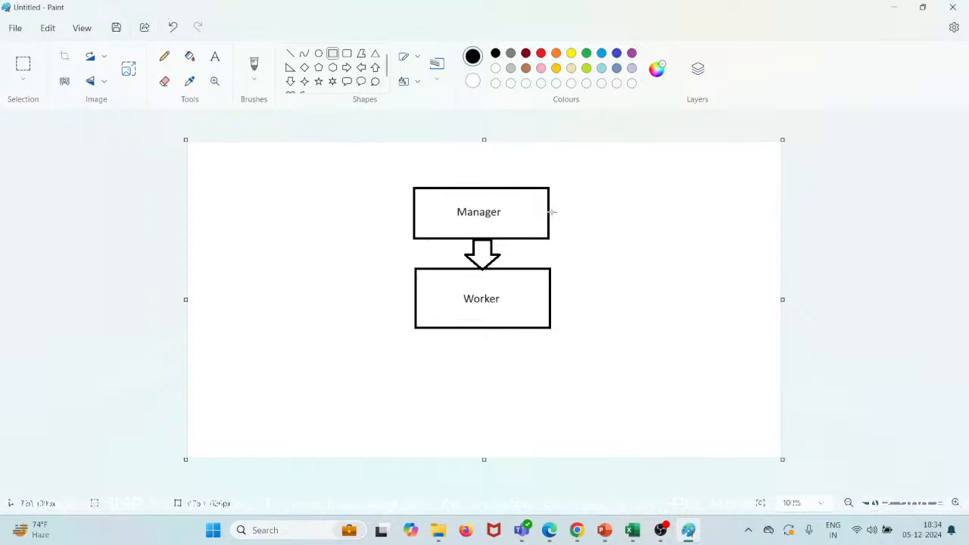
{"action": "left_click", "coordinate": [346, 67]}
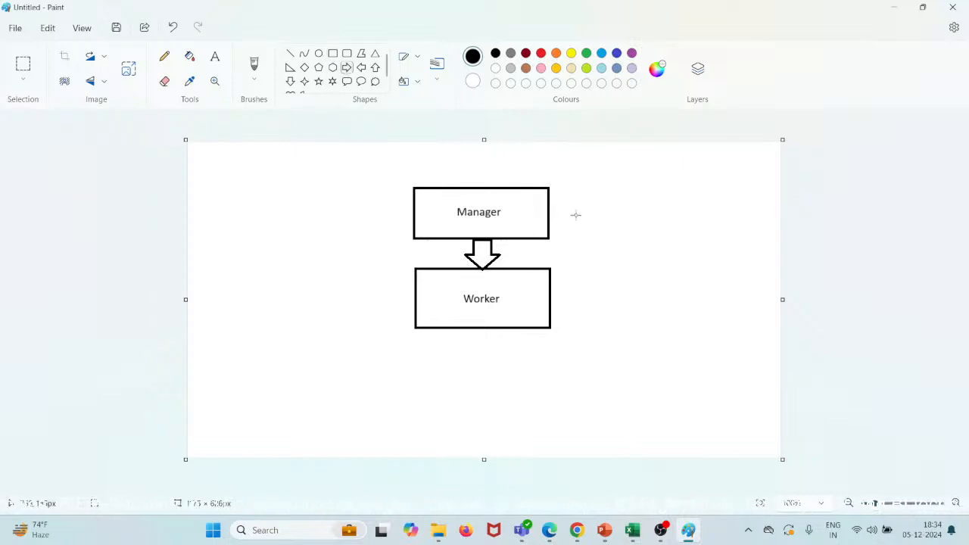
{"action": "mouse_move", "coordinate": [548, 205]}
{"action": "left_mouse_down"}
{"action": "mouse_move", "coordinate": [644, 218]}
{"action": "mouse_move", "coordinate": [640, 228]}
{"action": "mouse_move", "coordinate": [617, 206]}
{"action": "left_mouse_up"}
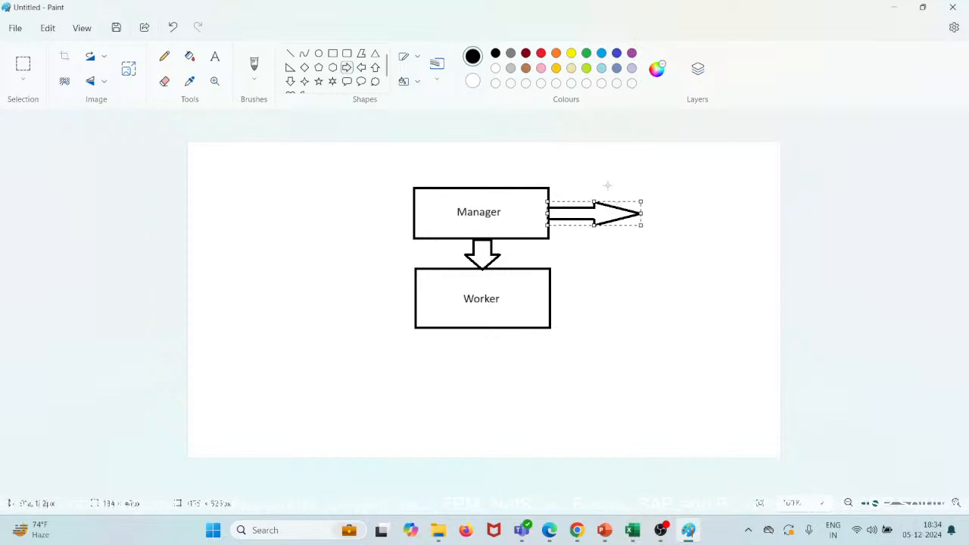
Add the text "Manager Role" just beyond the tip of the Manager box's right-pointing arrow
{"action": "left_click", "coordinate": [215, 56]}
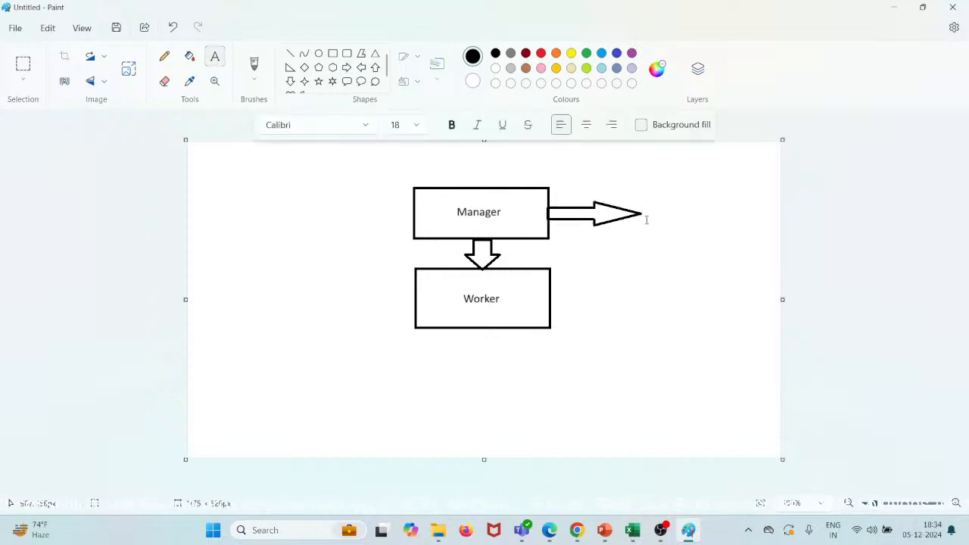
{"action": "left_click", "coordinate": [659, 212]}
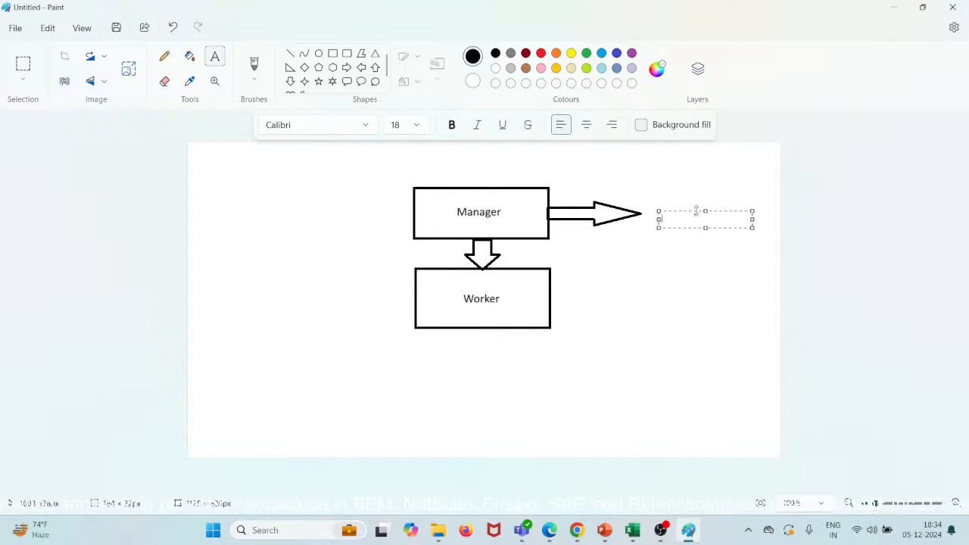
{"action": "left_click_drag", "start_coordinate": [693, 211], "coordinate": [686, 205]}
{"action": "type", "text": "Mana"}
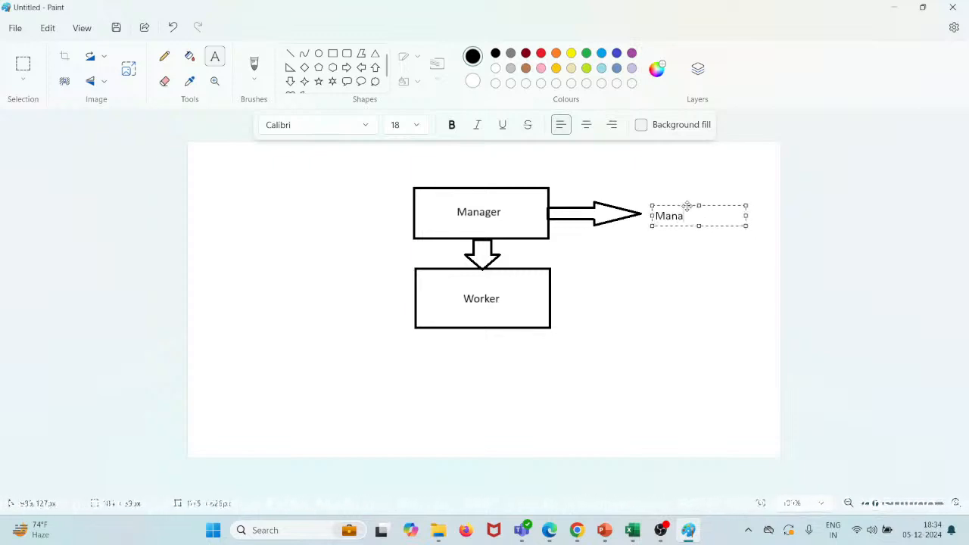
{"action": "type", "text": "ger Role"}
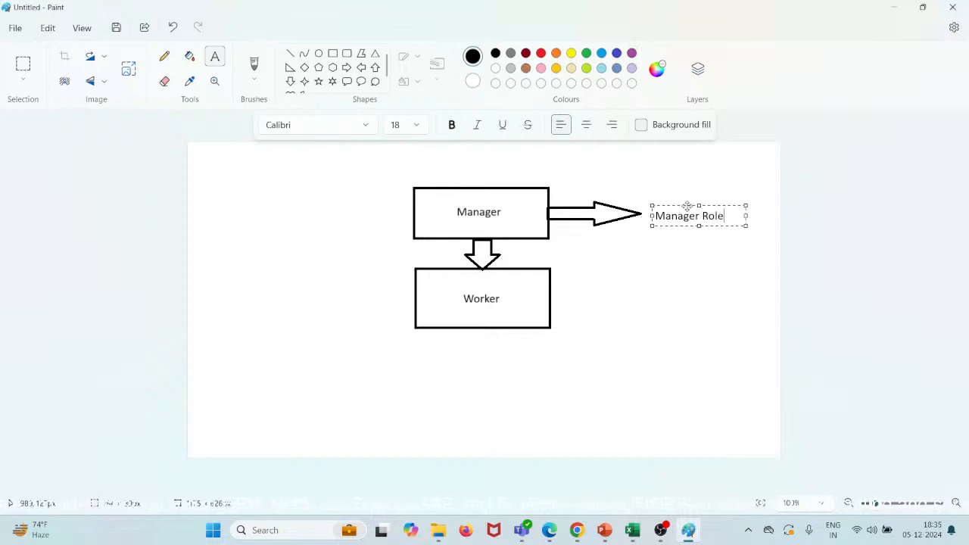
{"action": "left_click", "coordinate": [605, 214]}
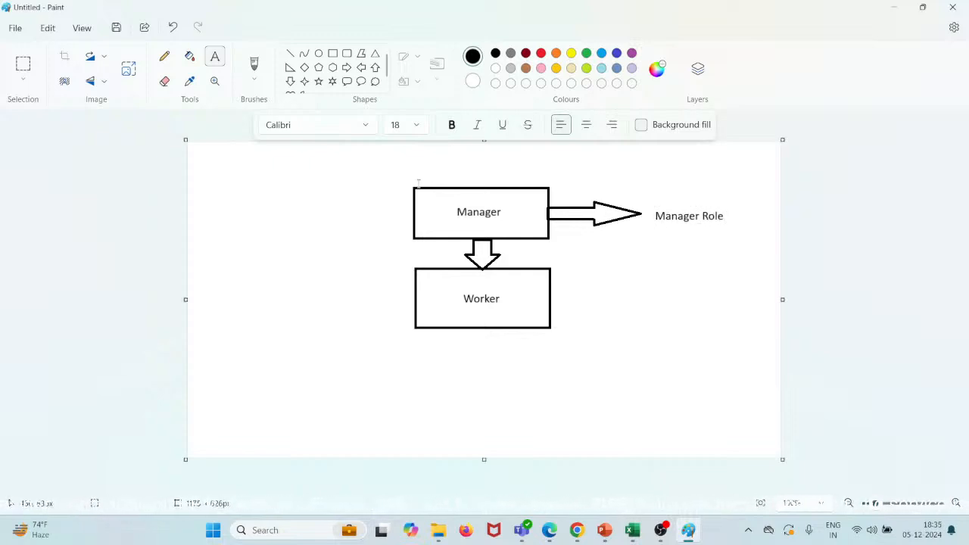
Draw a right-pointing block arrow about 175 × 71 px from the Worker box and shift it up level with the box's middle
{"action": "left_click", "coordinate": [347, 67]}
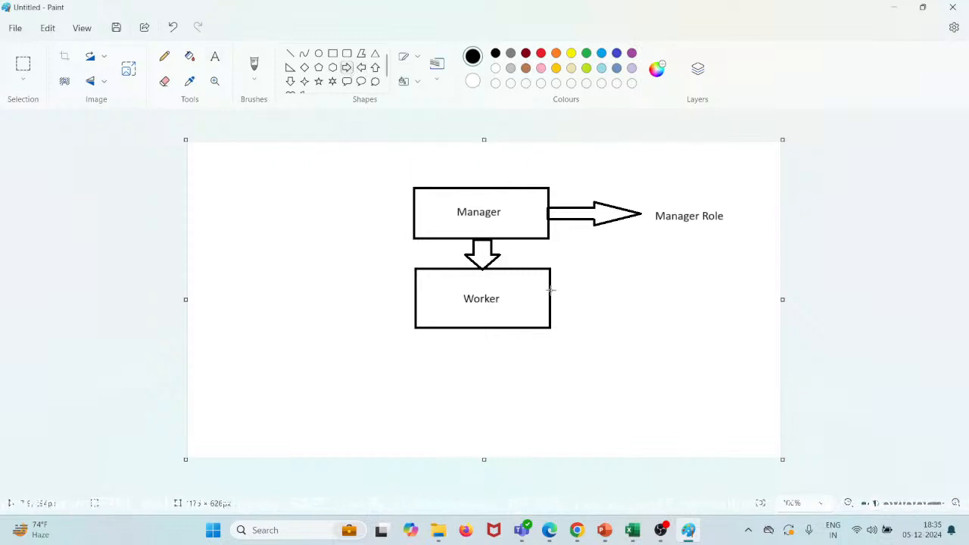
{"action": "mouse_move", "coordinate": [550, 289]}
{"action": "left_mouse_down"}
{"action": "mouse_move", "coordinate": [614, 317]}
{"action": "mouse_move", "coordinate": [629, 313]}
{"action": "mouse_move", "coordinate": [639, 326]}
{"action": "left_mouse_up"}
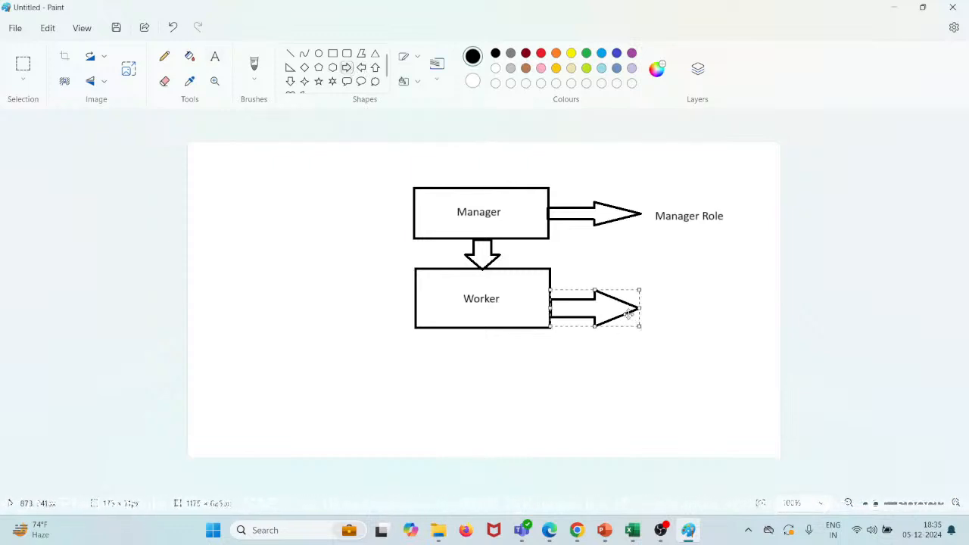
{"action": "left_click_drag", "start_coordinate": [620, 290], "coordinate": [619, 280]}
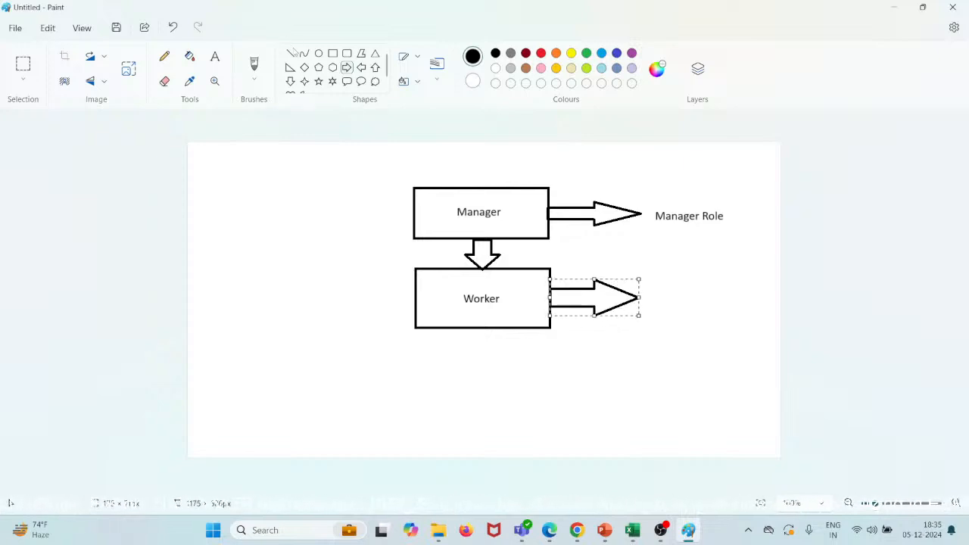
Add the text "Worker role" and move it right beside the tip of the Worker box's arrow
{"action": "left_click", "coordinate": [215, 56]}
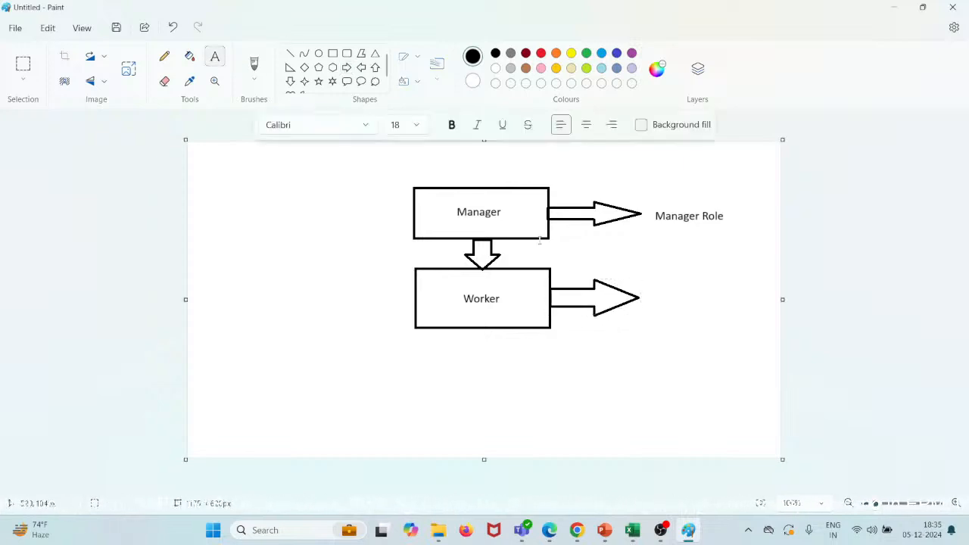
{"action": "left_click", "coordinate": [660, 297]}
{"action": "type", "text": "Wo"}
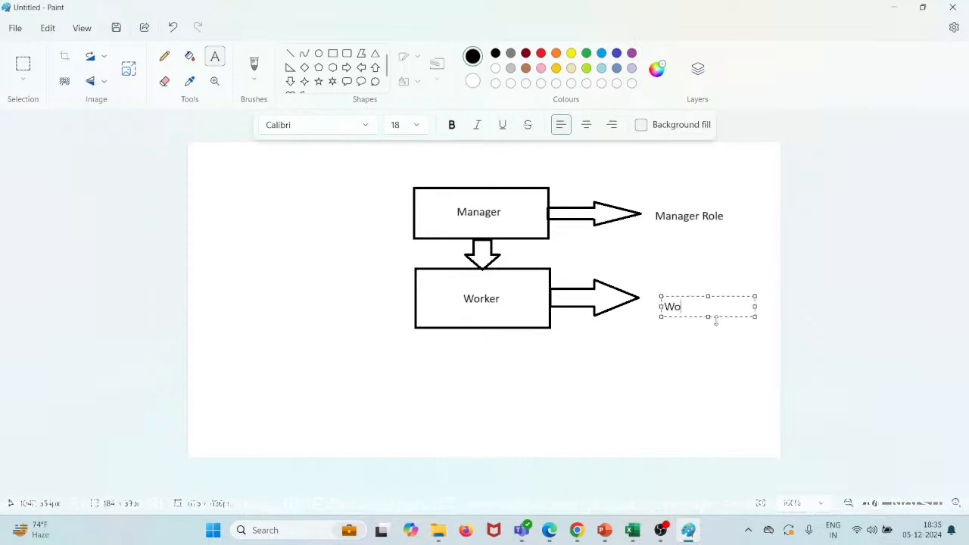
{"action": "type", "text": "rker roler"}
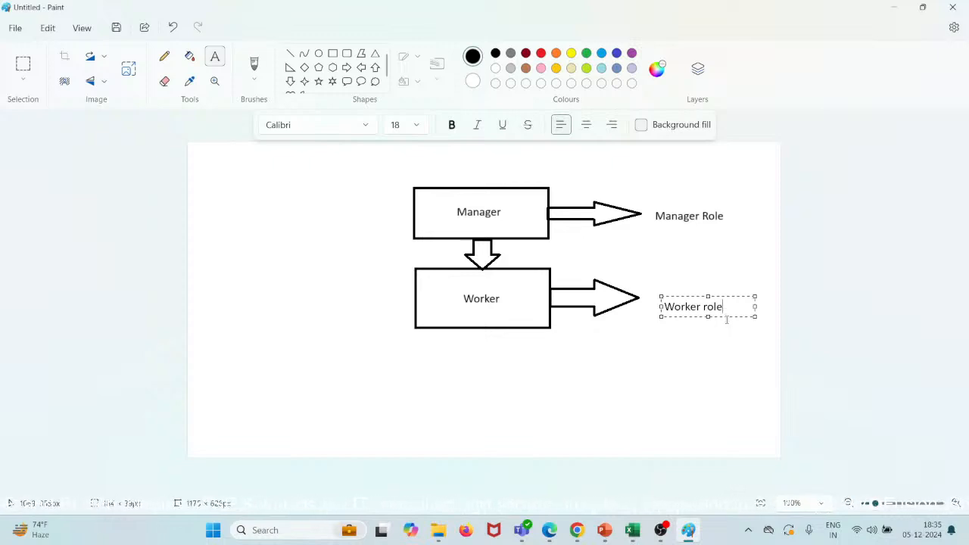
{"action": "left_click_drag", "start_coordinate": [727, 295], "coordinate": [709, 287]}
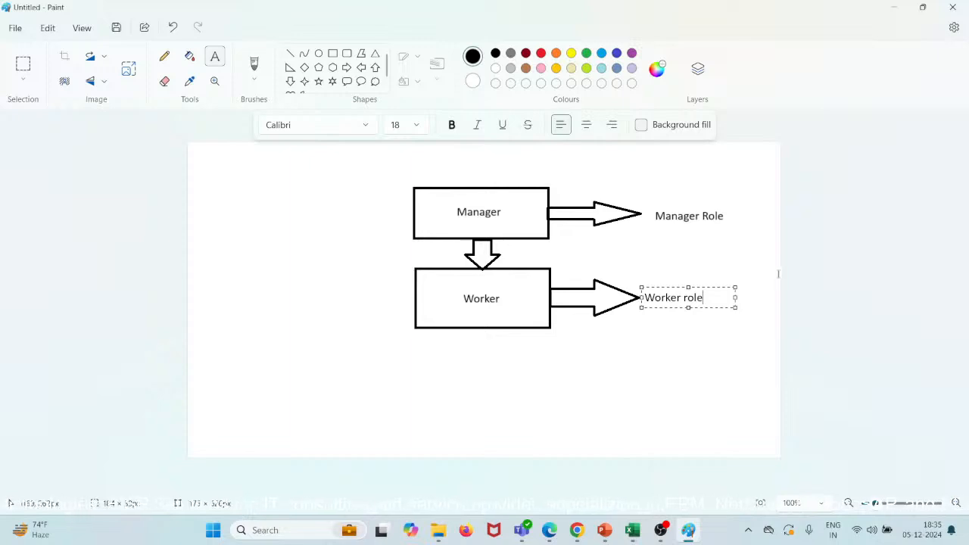
{"action": "left_click", "coordinate": [783, 322]}
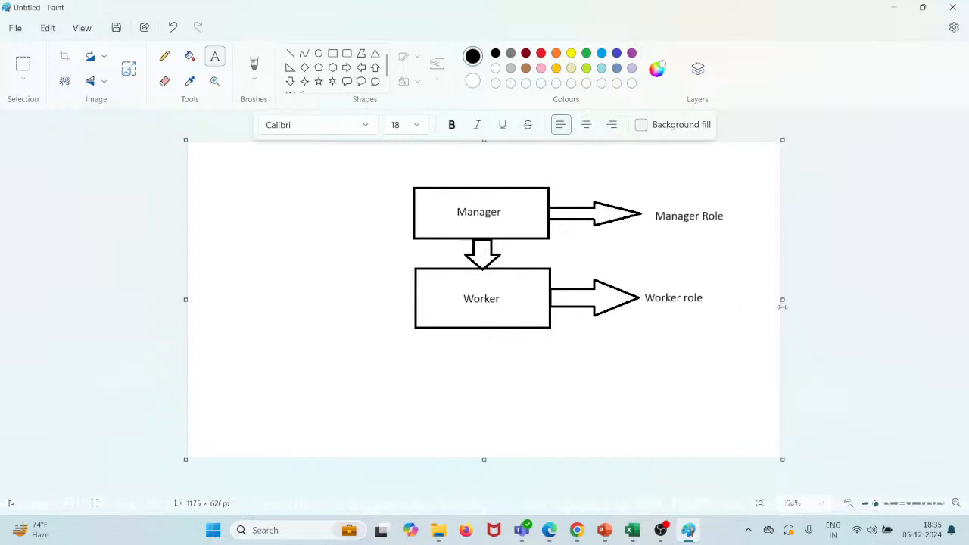
Enlarge the canvas to about 1749 × 791 px, adding blank space to the right of and below the diagram
{"action": "left_click_drag", "start_coordinate": [783, 299], "coordinate": [939, 280]}
{"action": "scroll", "coordinate": [453, 327], "scroll_direction": "up", "scroll_amount": 1, "text": "ctrl"}
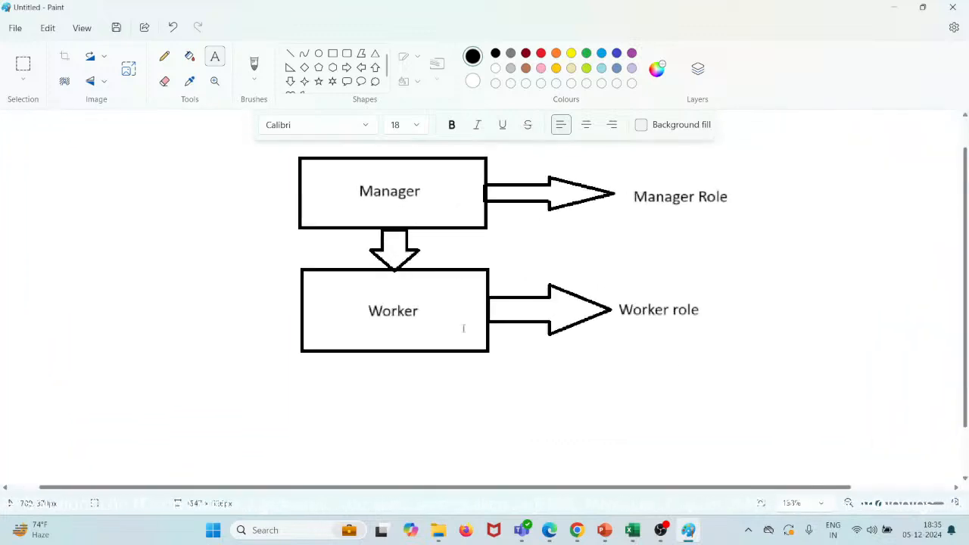
{"action": "scroll", "coordinate": [724, 380], "scroll_direction": "down", "scroll_amount": 1, "text": "ctrl"}
{"action": "left_click", "coordinate": [702, 374]}
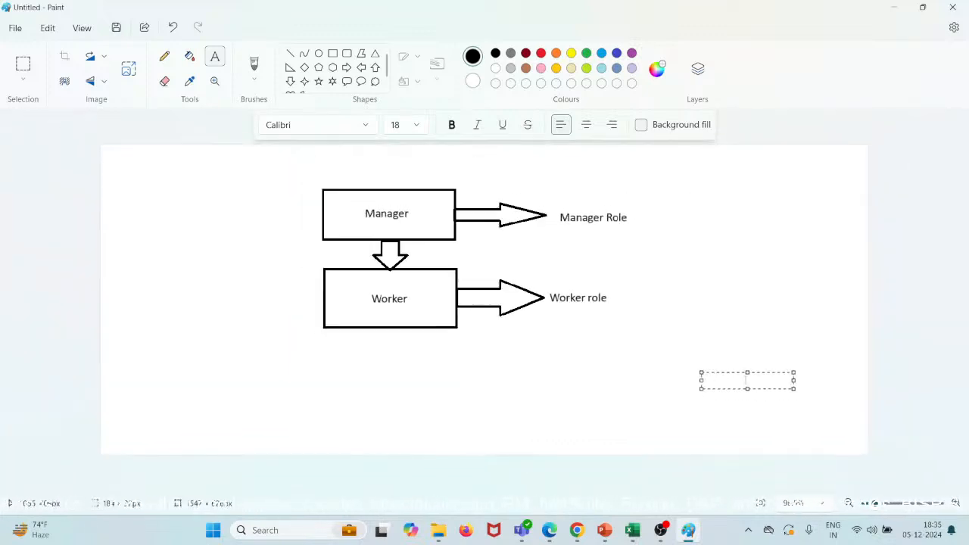
{"action": "left_click", "coordinate": [875, 306]}
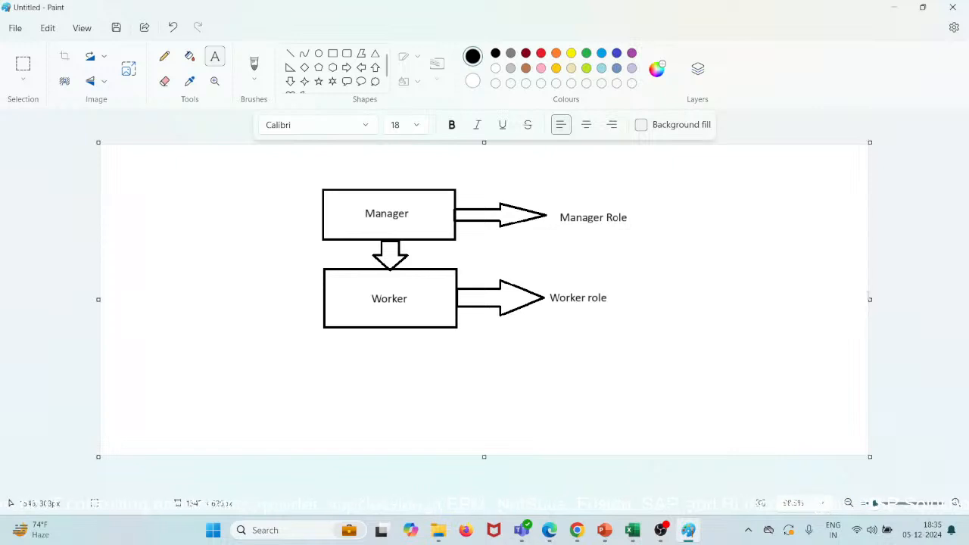
{"action": "left_click_drag", "start_coordinate": [870, 299], "coordinate": [968, 289]}
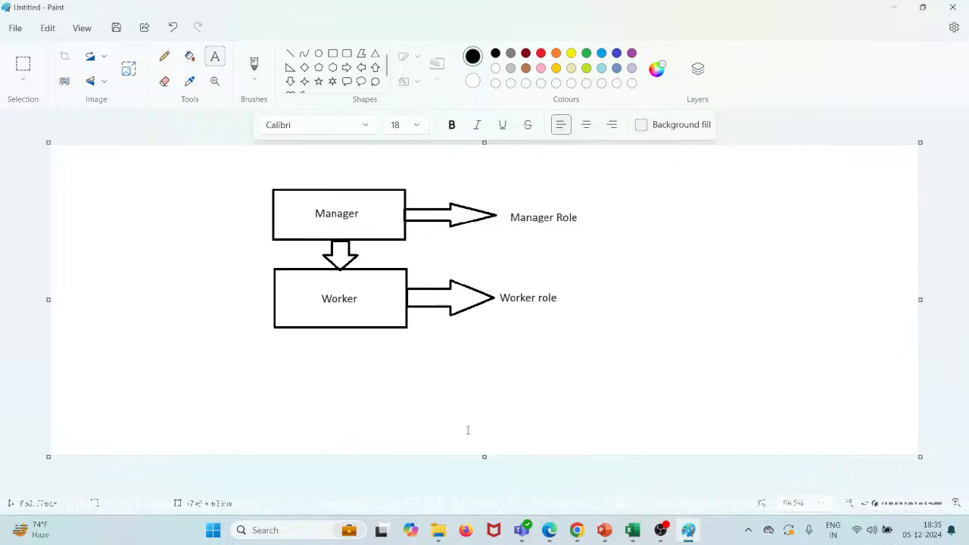
{"action": "left_click_drag", "start_coordinate": [480, 457], "coordinate": [480, 543]}
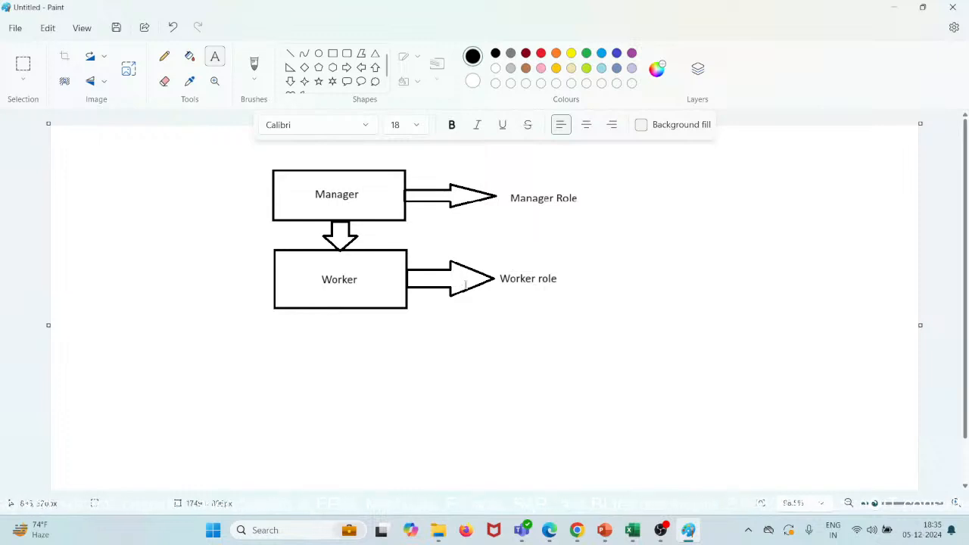
{"action": "key", "text": "ctrl+z"}
{"action": "left_click_drag", "start_coordinate": [484, 456], "coordinate": [482, 538]}
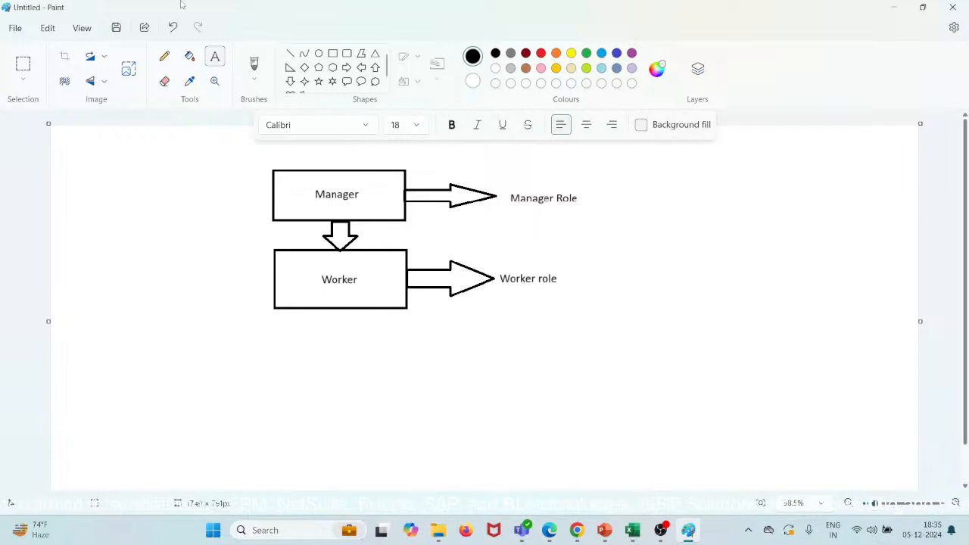
Try to frame the two right-pointing arrows and their role labels with a rectangle
{"action": "left_click", "coordinate": [332, 53]}
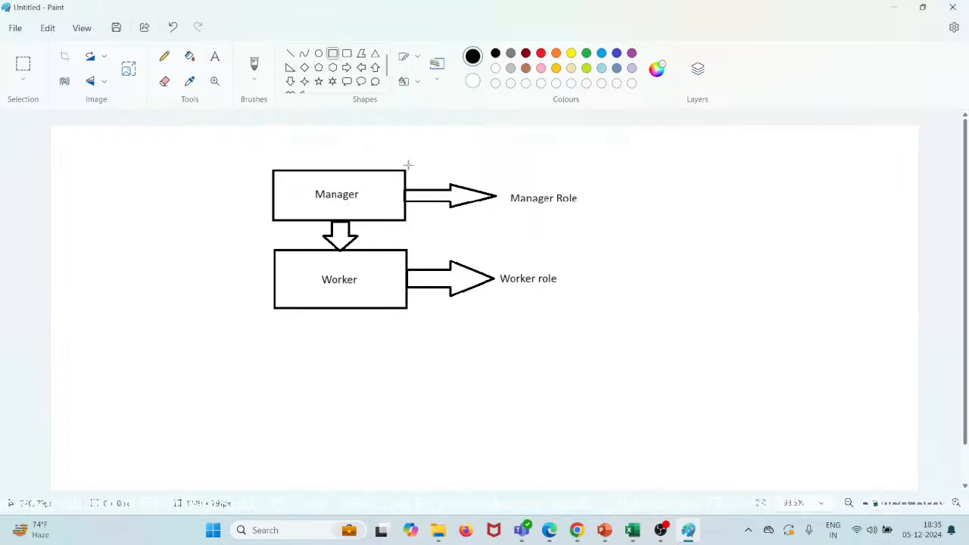
{"action": "left_click_drag", "start_coordinate": [408, 164], "coordinate": [592, 324]}
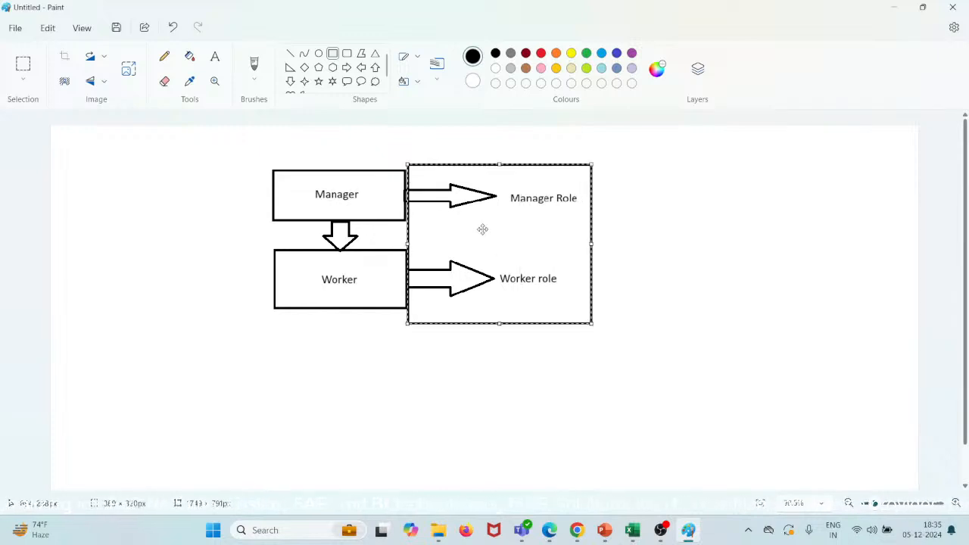
{"action": "left_click", "coordinate": [475, 81]}
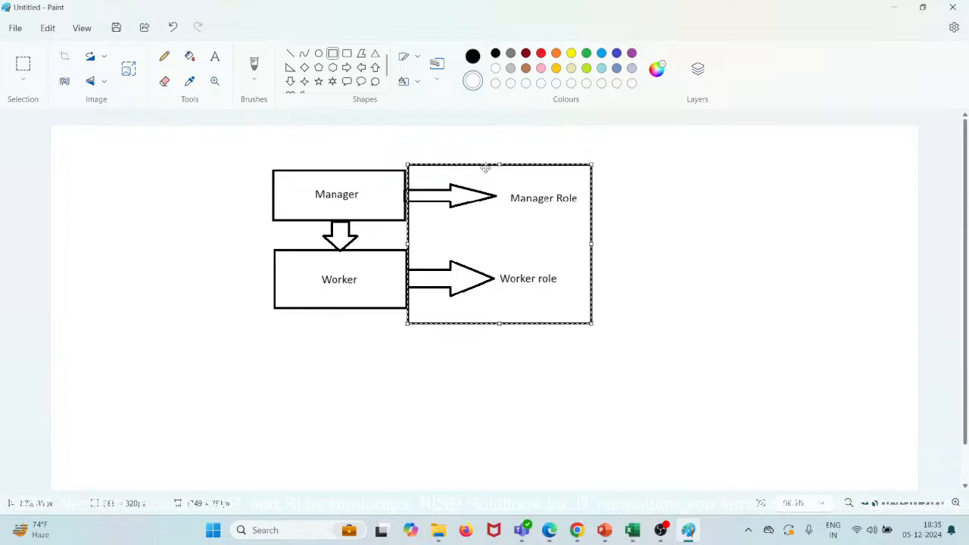
{"action": "key", "text": "ctrl+z"}
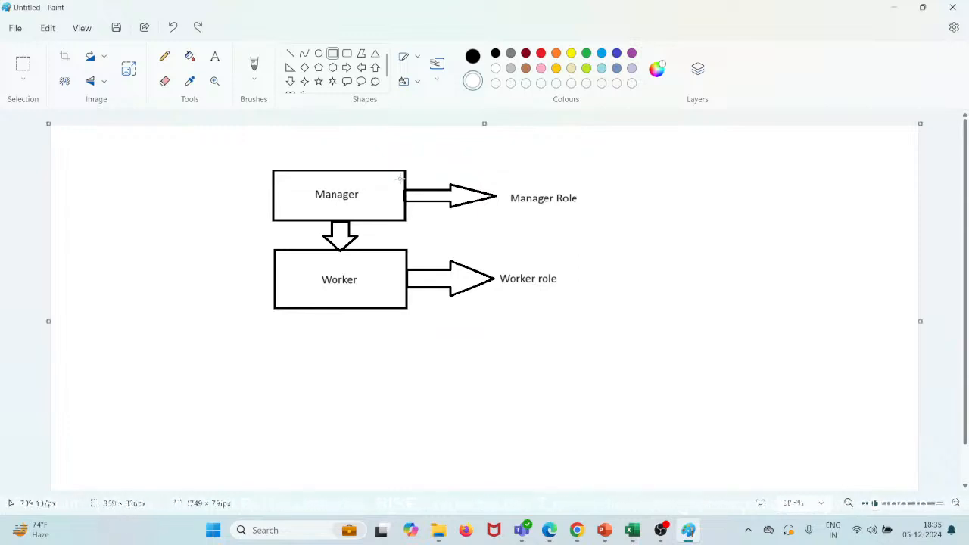
{"action": "left_click_drag", "start_coordinate": [408, 167], "coordinate": [582, 329]}
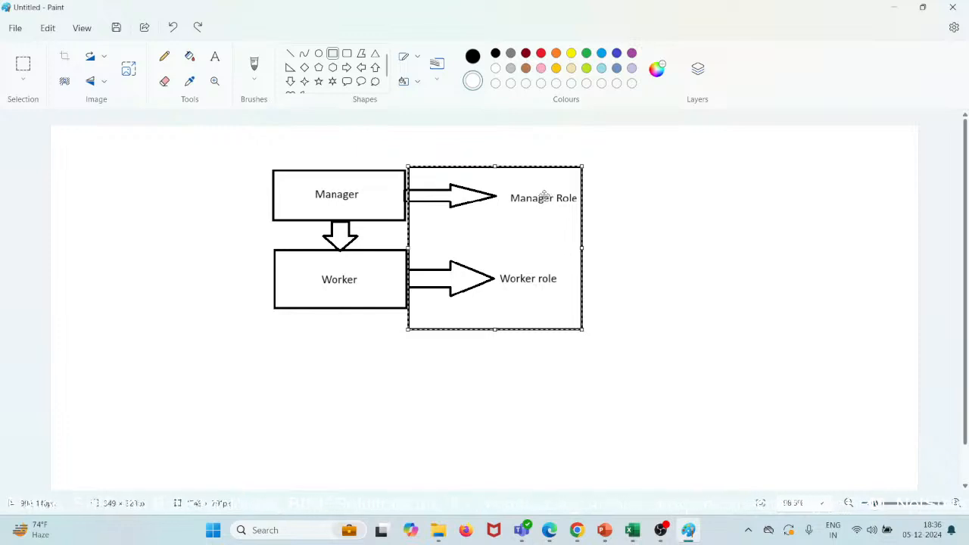
{"action": "key", "text": "ctrl+z"}
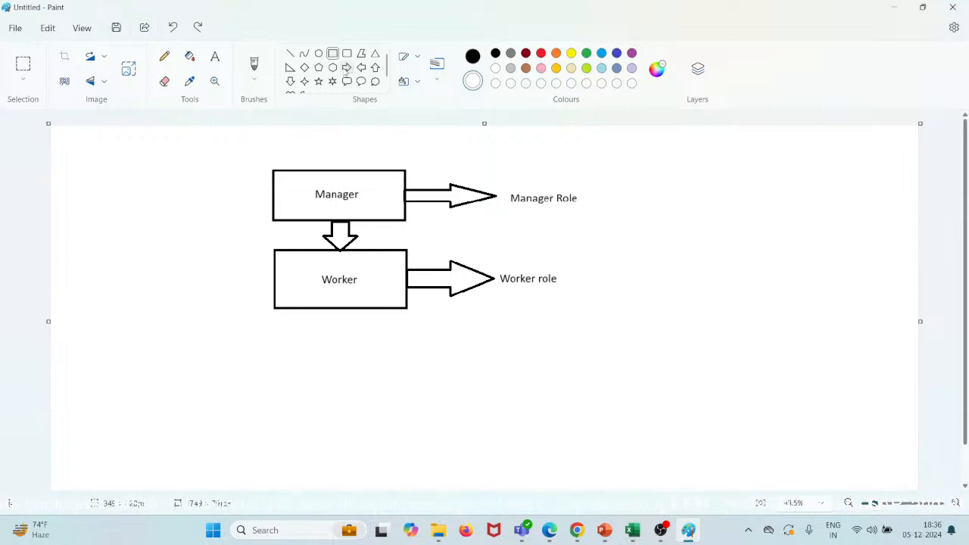
Choose the straight line shape for drawing on the role diagram
{"action": "left_click", "coordinate": [290, 53]}
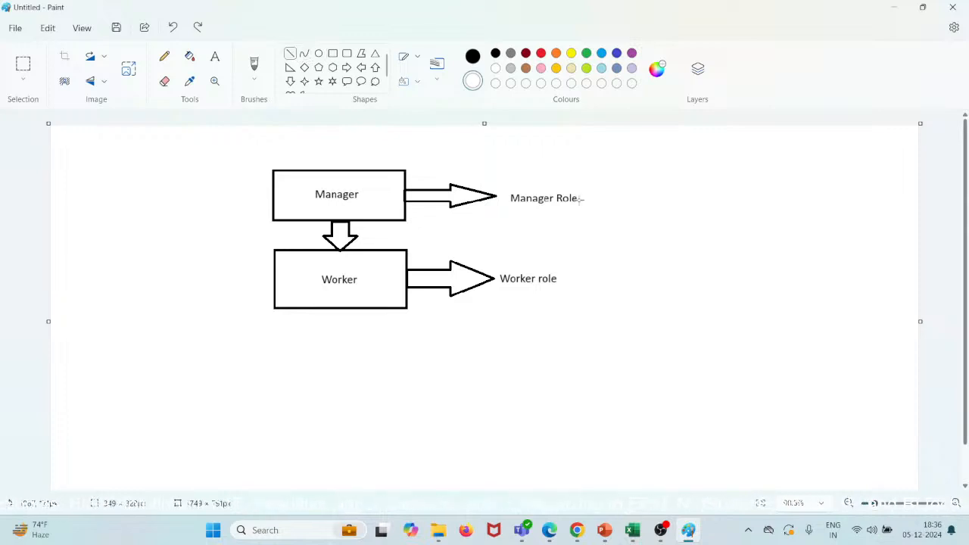
Draw converging lines from the Manager Role and Worker role labels, and add the text "Performance Management" where they meet
{"action": "left_click_drag", "start_coordinate": [579, 199], "coordinate": [688, 227]}
{"action": "left_click_drag", "start_coordinate": [572, 277], "coordinate": [686, 230]}
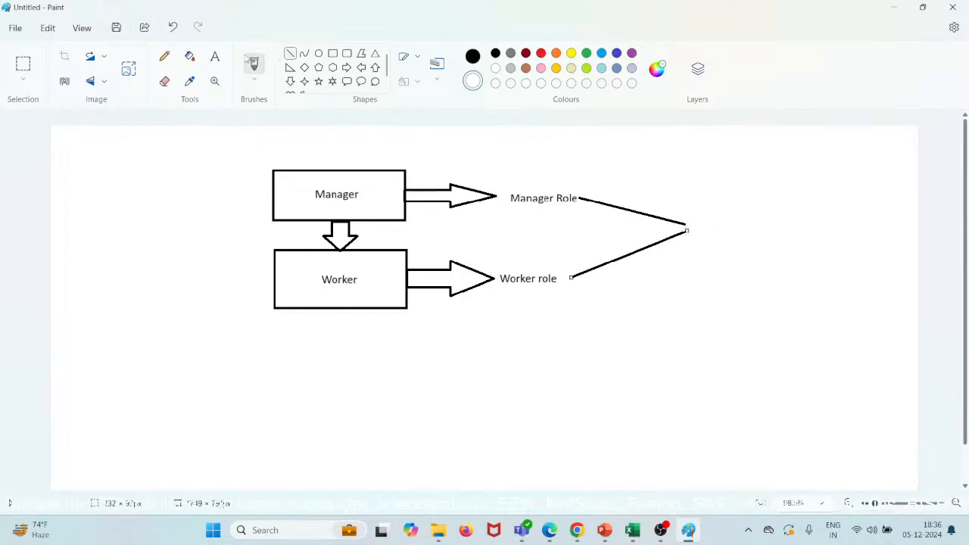
{"action": "left_click", "coordinate": [215, 56]}
{"action": "left_click", "coordinate": [722, 226]}
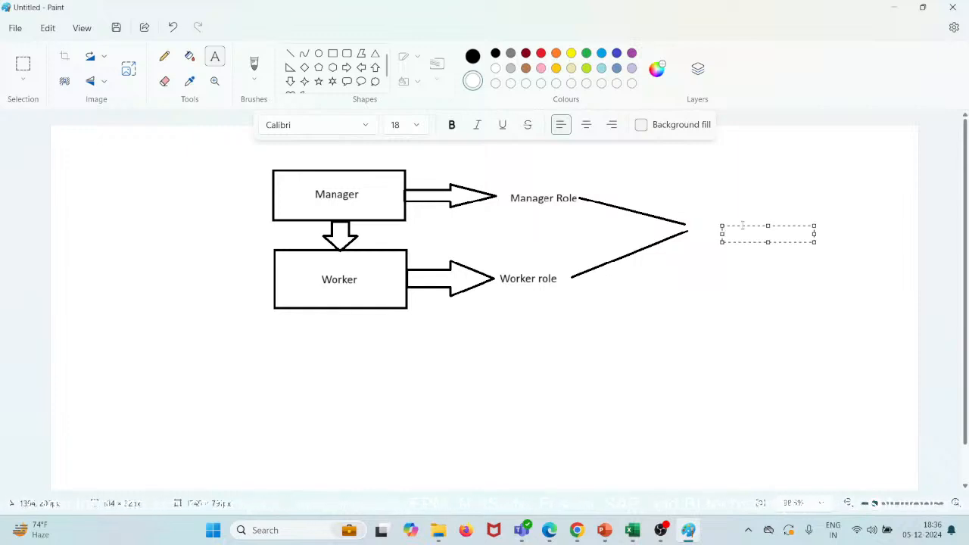
{"action": "left_click", "coordinate": [743, 224]}
{"action": "left_click", "coordinate": [701, 225]}
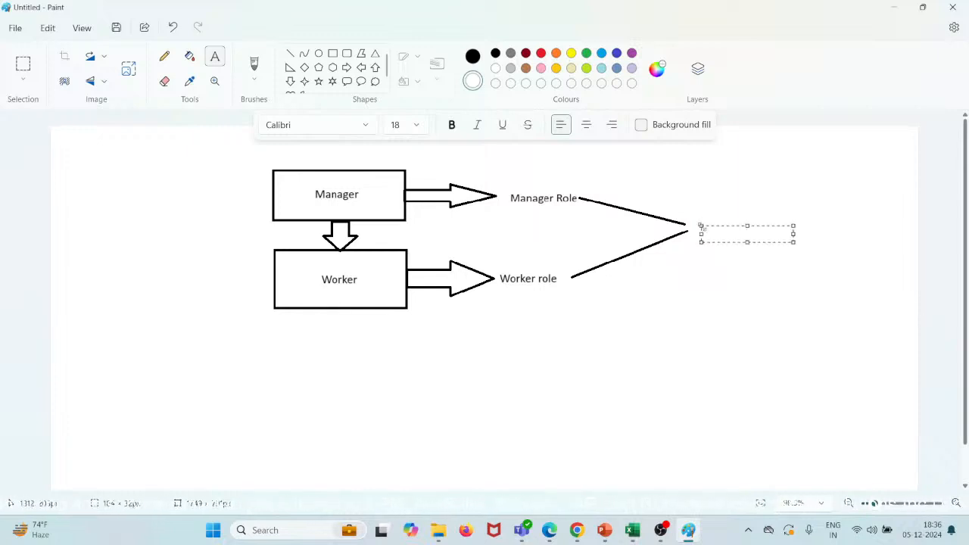
{"action": "type", "text": "Perform"}
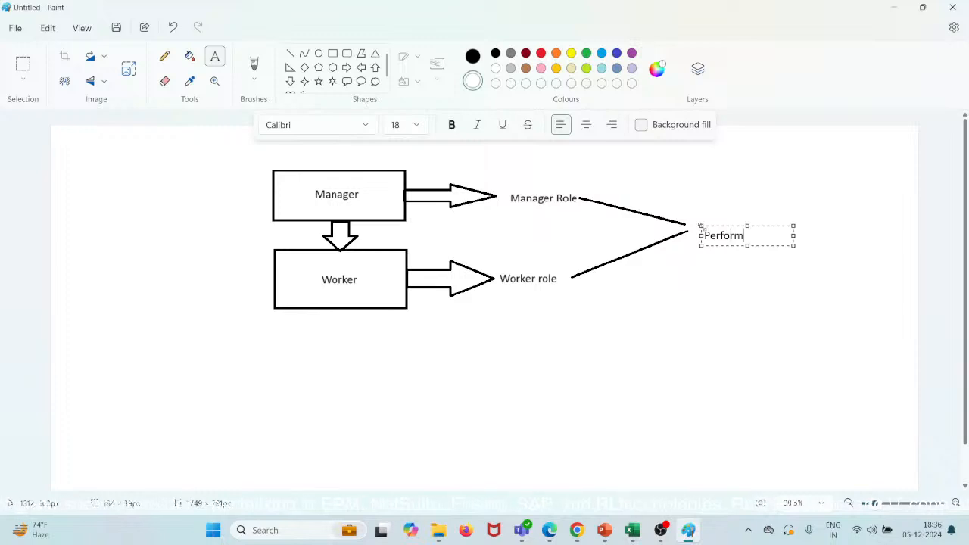
{"action": "type", "text": "ance "}
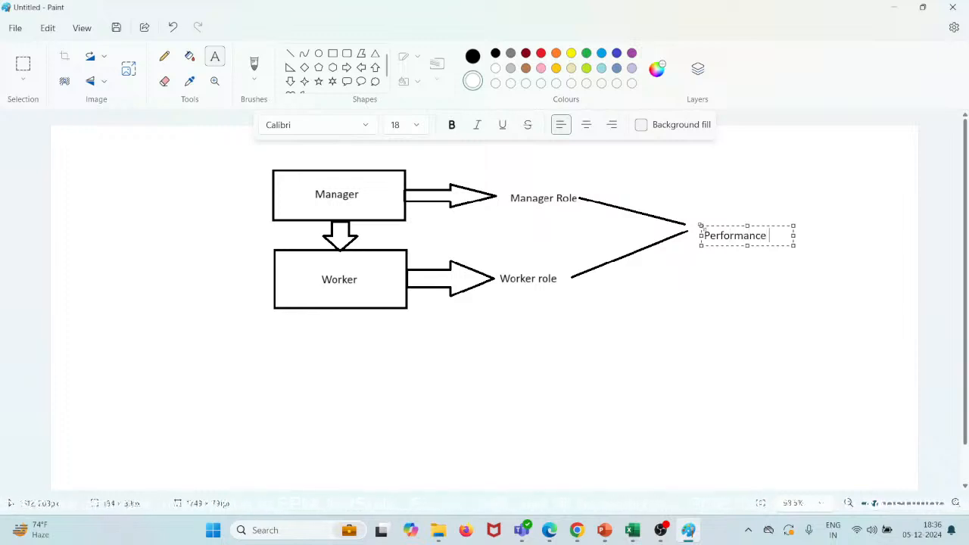
{"action": "type", "text": "Mana"}
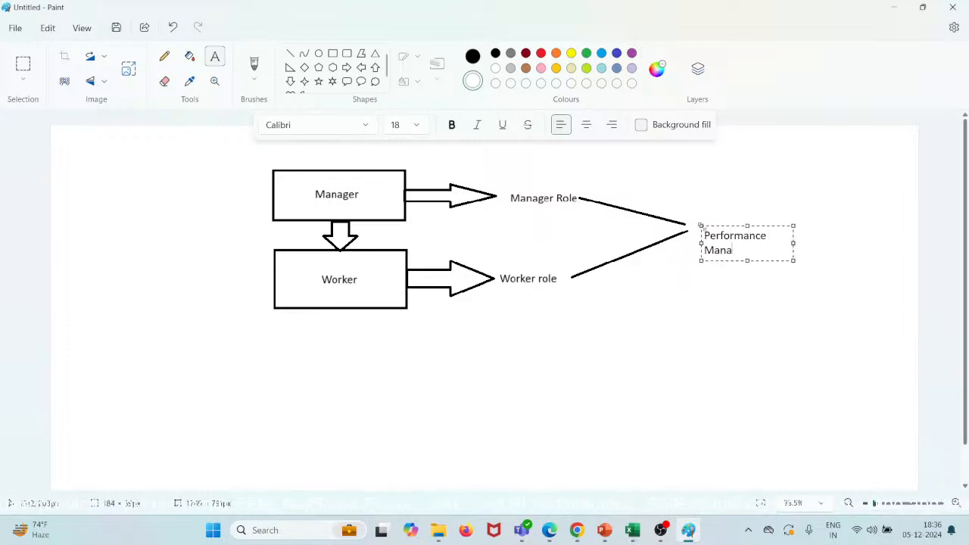
{"action": "type", "text": "gement"}
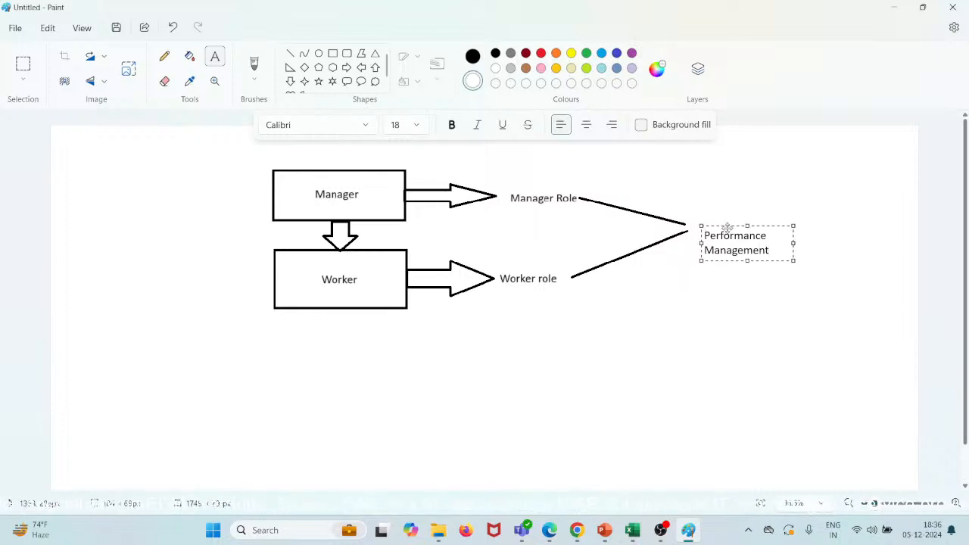
{"action": "left_click_drag", "start_coordinate": [727, 227], "coordinate": [722, 214]}
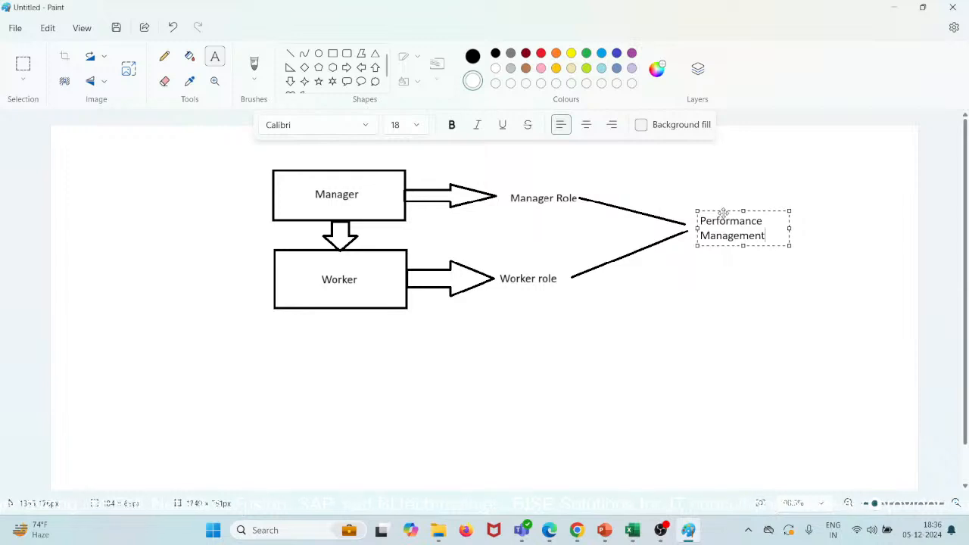
{"action": "left_click", "coordinate": [717, 296]}
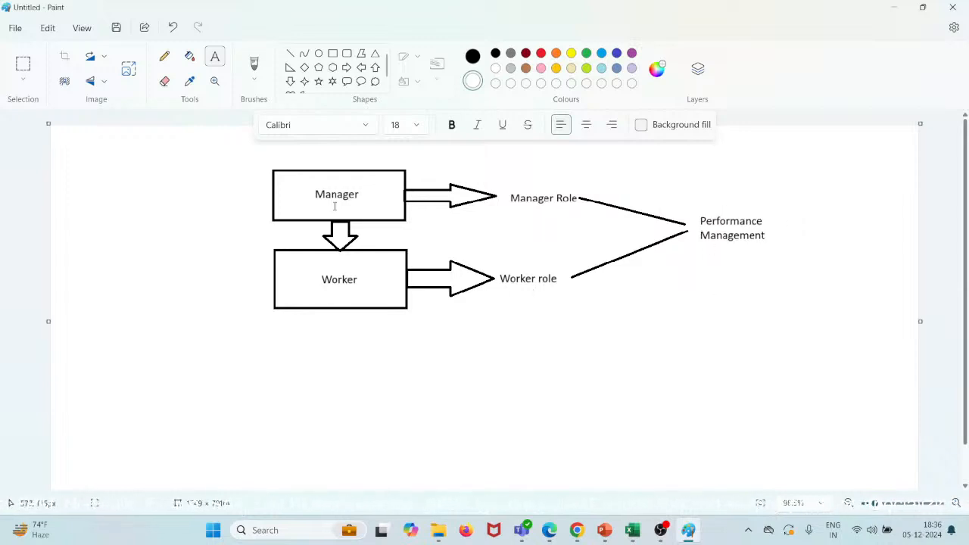
Add the text "Manager Evaluating Worker" on one line beside the down arrow between the Manager and Worker boxes
{"action": "left_click", "coordinate": [370, 235]}
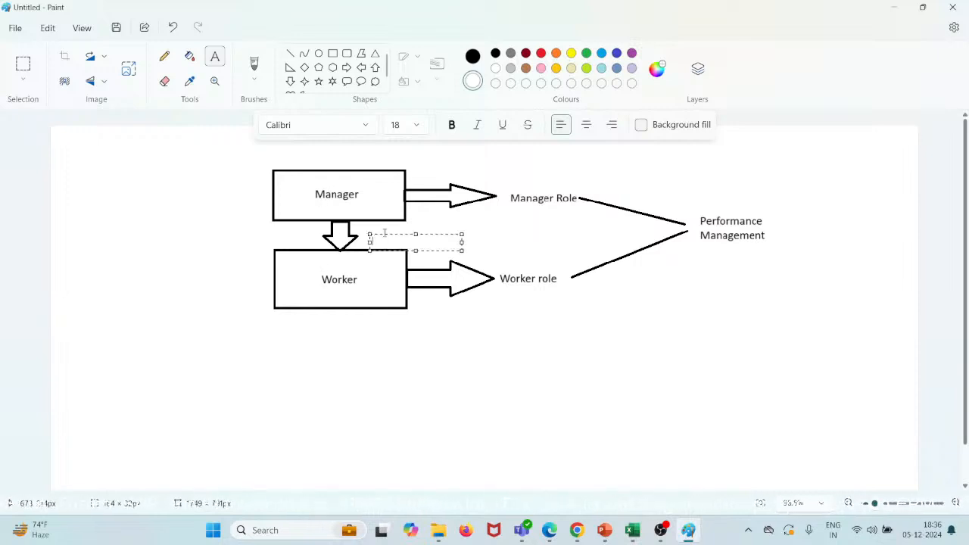
{"action": "key", "text": "Escape"}
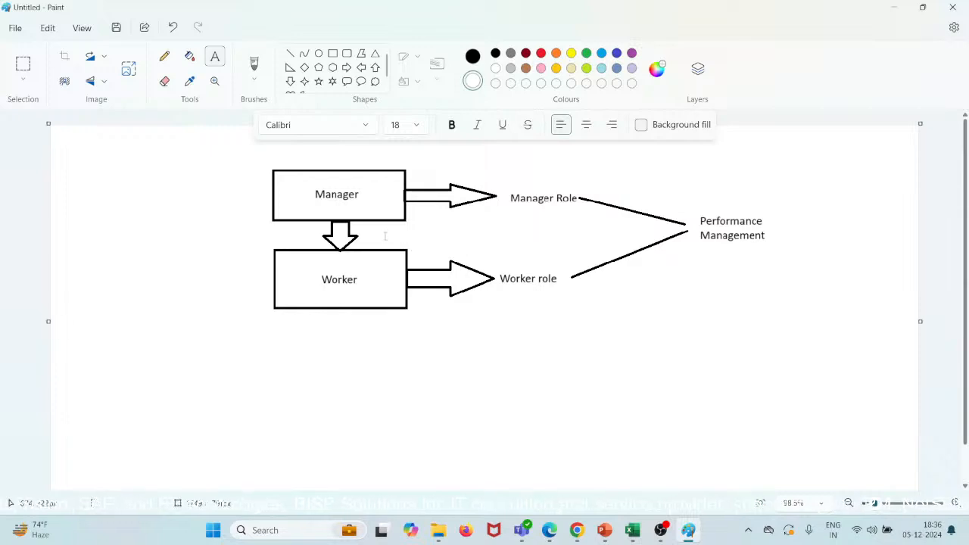
{"action": "left_click", "coordinate": [372, 230]}
{"action": "type", "text": "Man"}
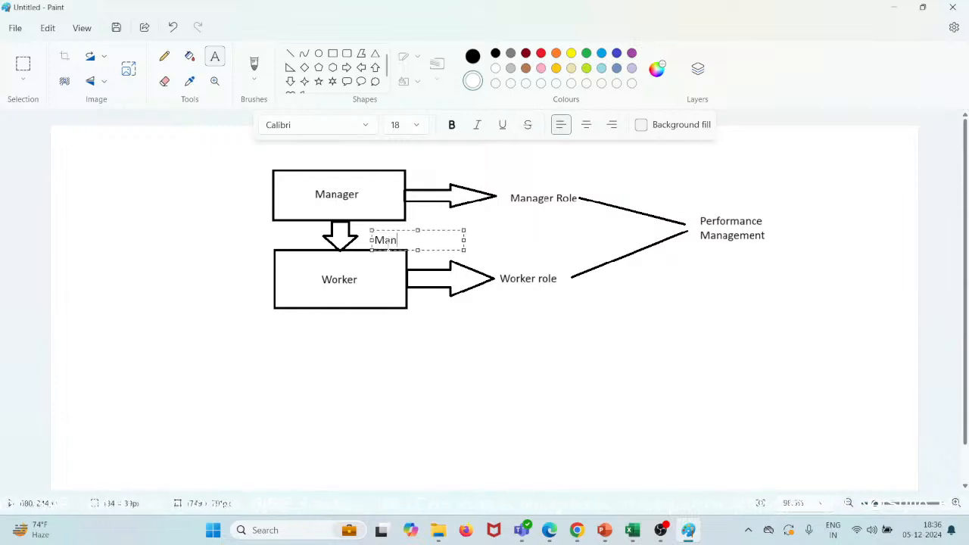
{"action": "type", "text": "ager Eval"}
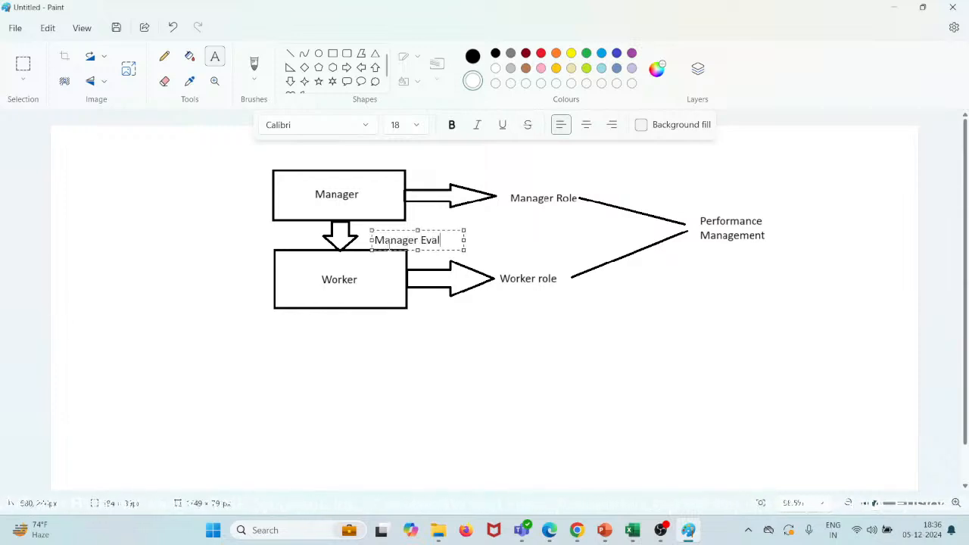
{"action": "type", "text": "uating"}
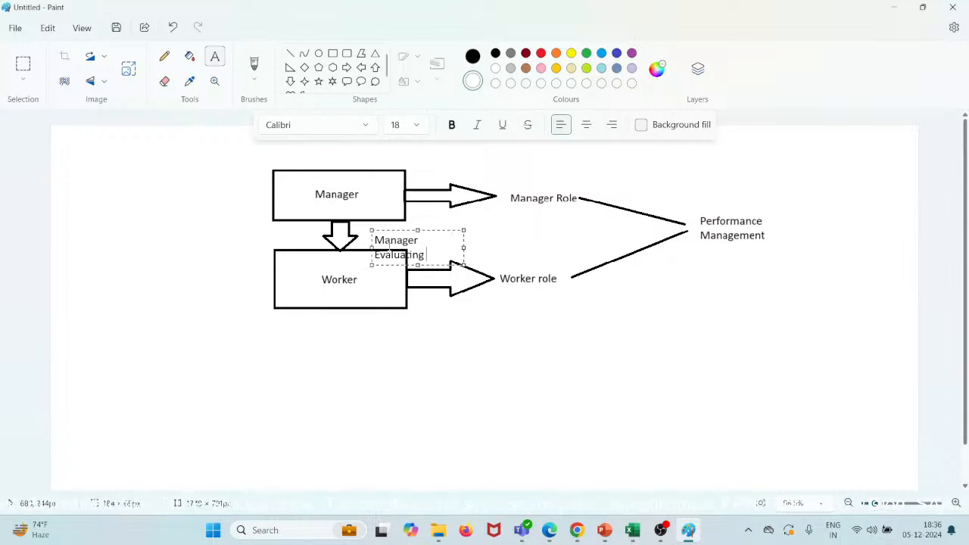
{"action": "type", "text": " Worker"}
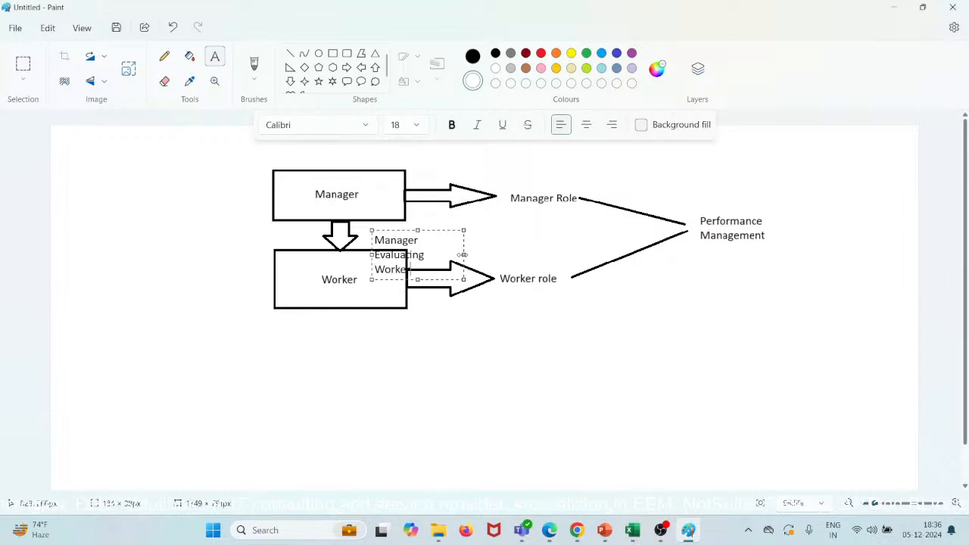
{"action": "left_click_drag", "start_coordinate": [464, 255], "coordinate": [573, 254]}
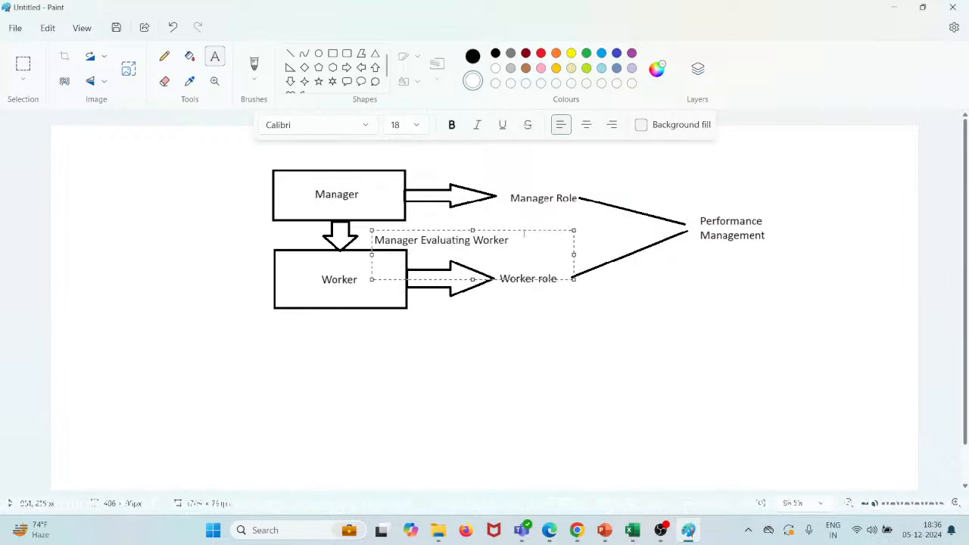
{"action": "left_click_drag", "start_coordinate": [523, 231], "coordinate": [515, 226]}
{"action": "left_click", "coordinate": [423, 361]}
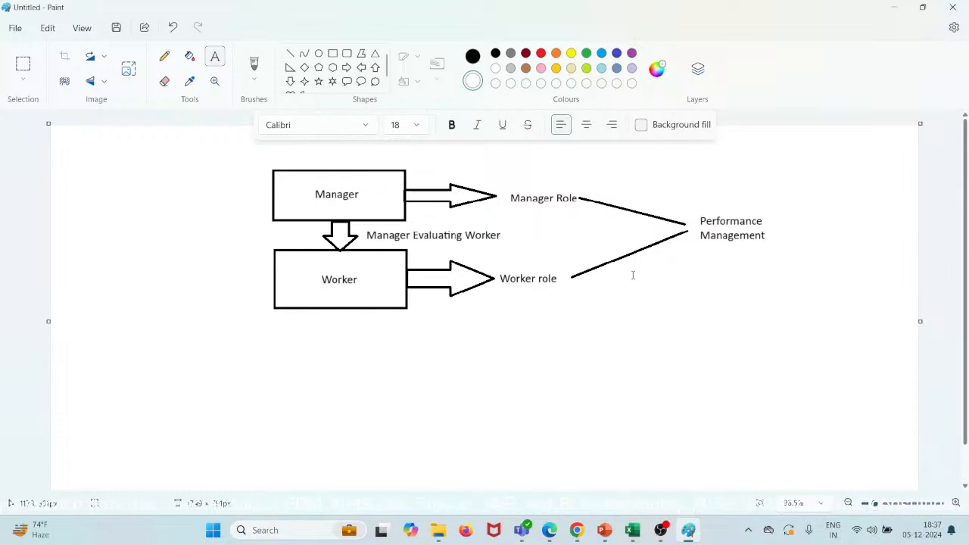
Place the number label "1." in the blank area to the left of the Manager and Worker boxes
{"action": "left_click", "coordinate": [721, 222]}
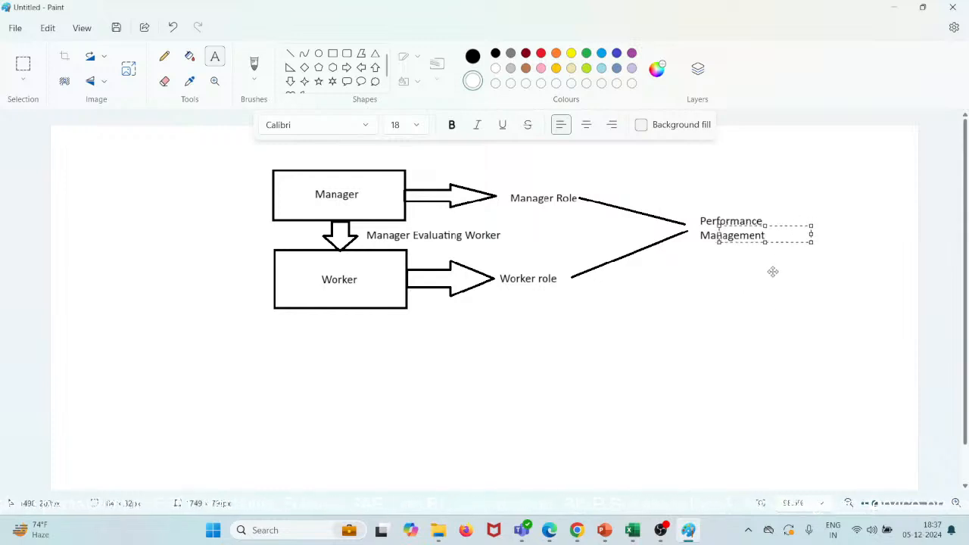
{"action": "left_click_drag", "start_coordinate": [764, 294], "coordinate": [670, 310]}
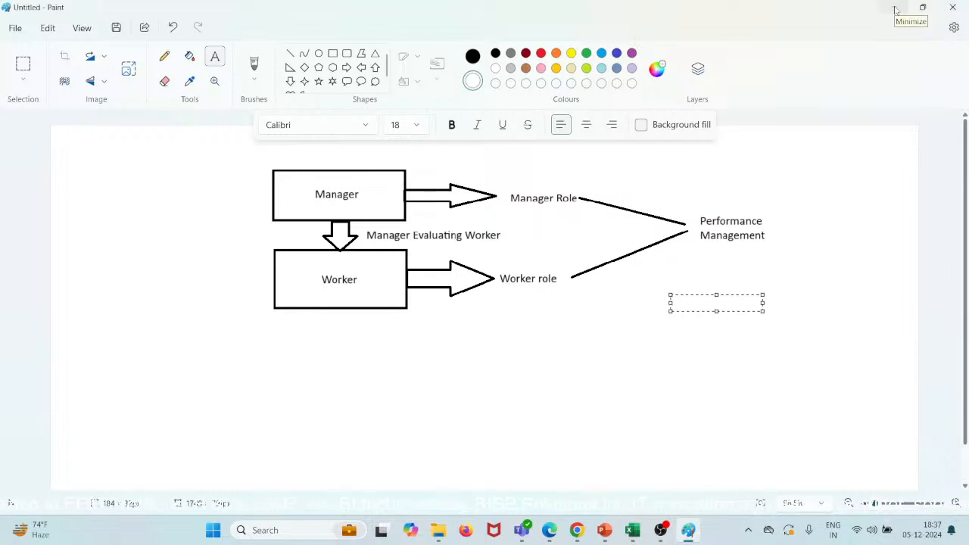
{"action": "left_click", "coordinate": [183, 202]}
{"action": "left_click", "coordinate": [183, 202]}
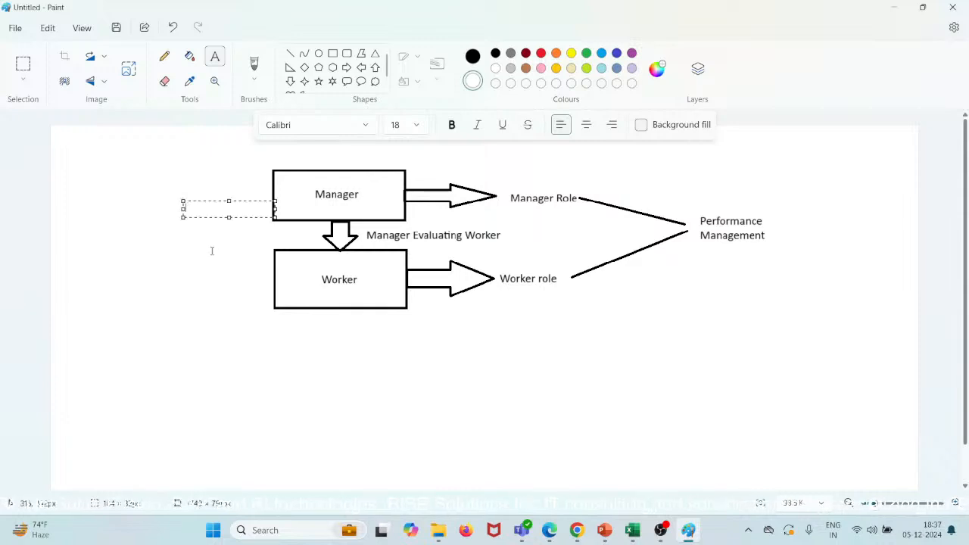
{"action": "type", "text": "1,"}
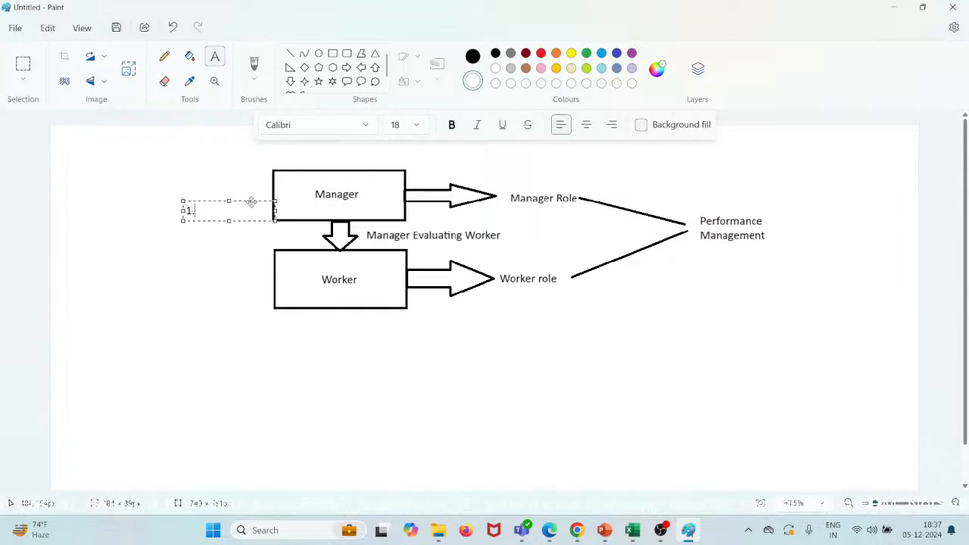
{"action": "left_click_drag", "start_coordinate": [251, 202], "coordinate": [219, 231]}
{"action": "left_click", "coordinate": [216, 327]}
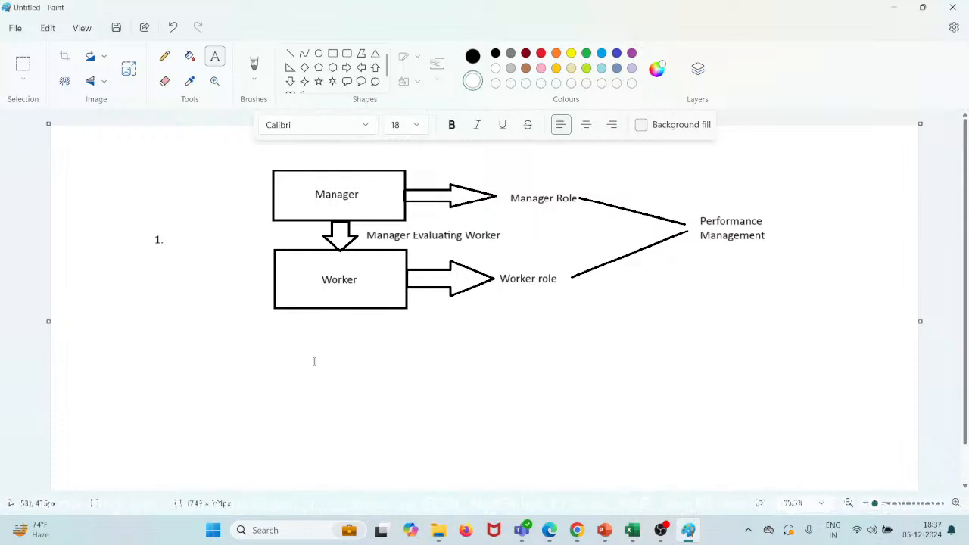
Set the secondary colour to red and draw a rectangle about 257 × 119 px, placed below and slightly left of the Worker box
{"action": "left_click", "coordinate": [333, 54]}
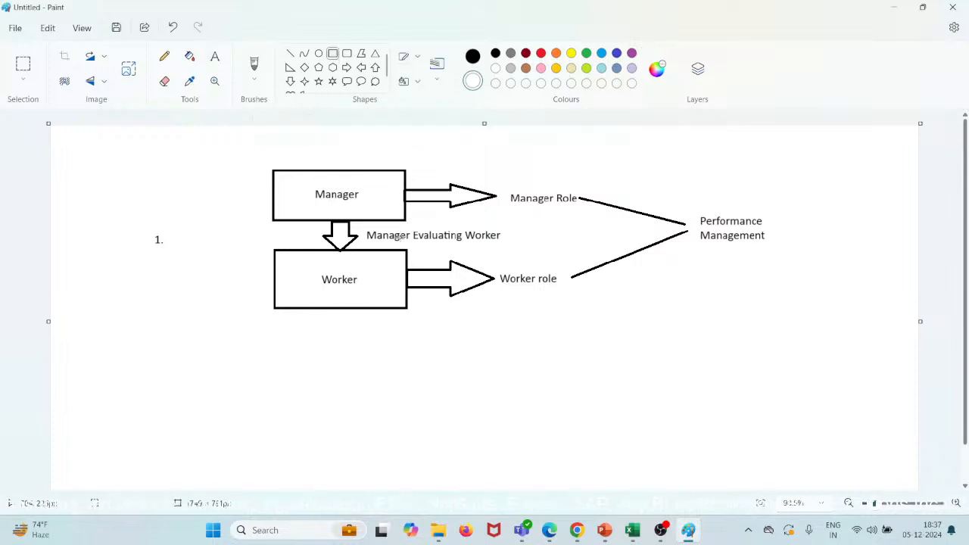
{"action": "scroll", "coordinate": [399, 237], "scroll_direction": "down", "scroll_amount": 1}
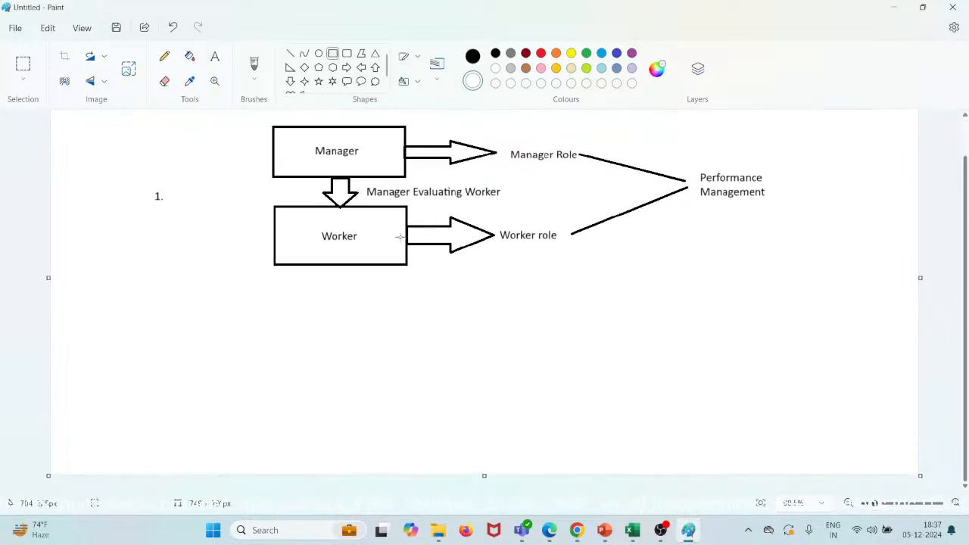
{"action": "right_click", "coordinate": [541, 54]}
{"action": "left_click_drag", "start_coordinate": [282, 320], "coordinate": [411, 379]}
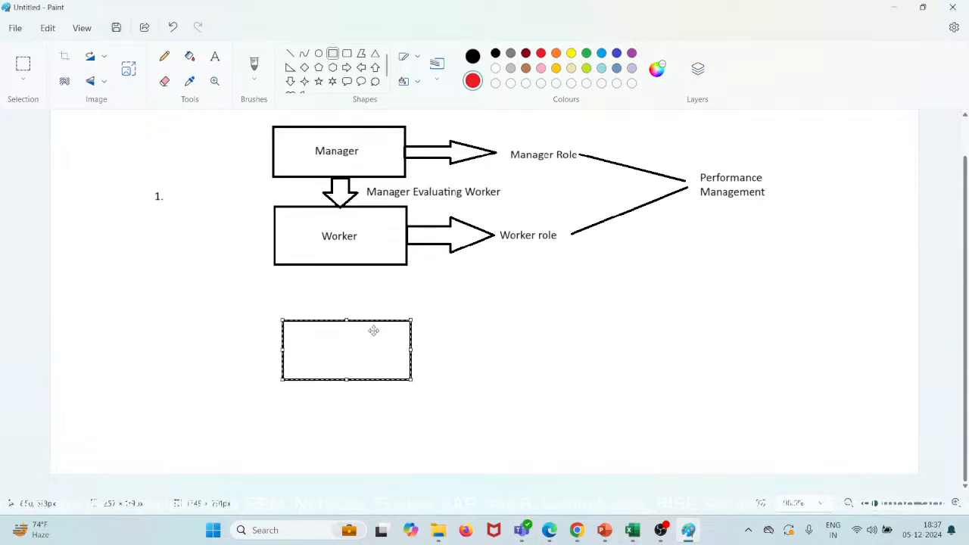
{"action": "left_click_drag", "start_coordinate": [373, 321], "coordinate": [490, 326]}
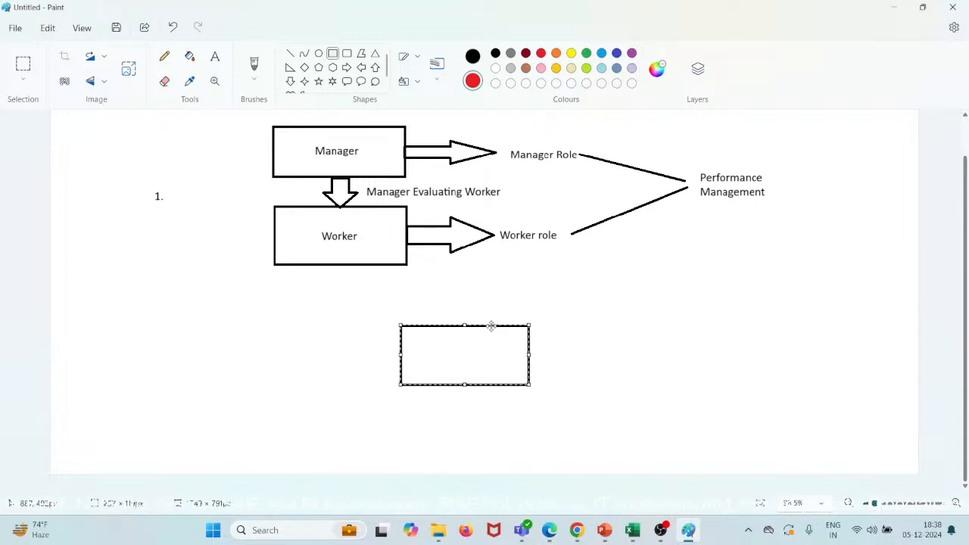
{"action": "left_click_drag", "start_coordinate": [491, 325], "coordinate": [462, 341]}
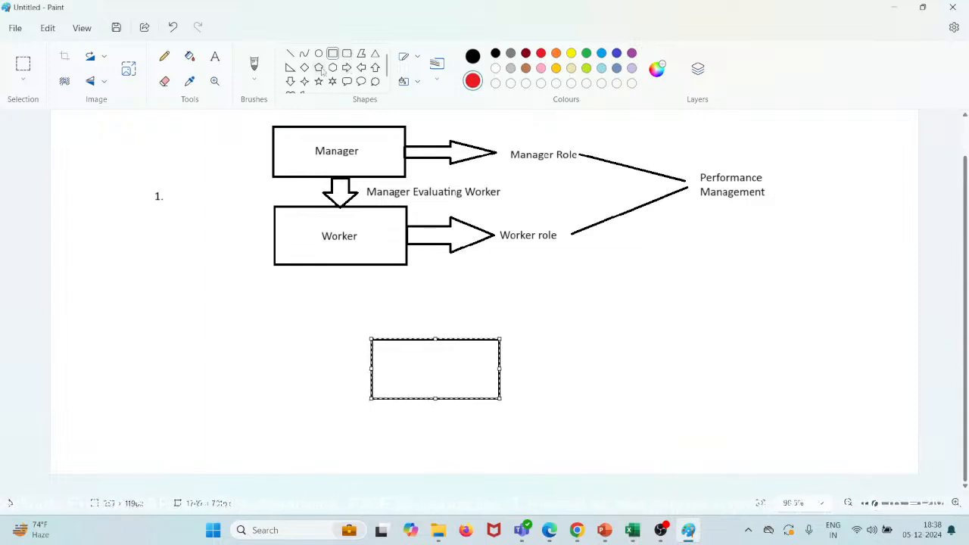
{"action": "left_click_drag", "start_coordinate": [454, 346], "coordinate": [319, 345]}
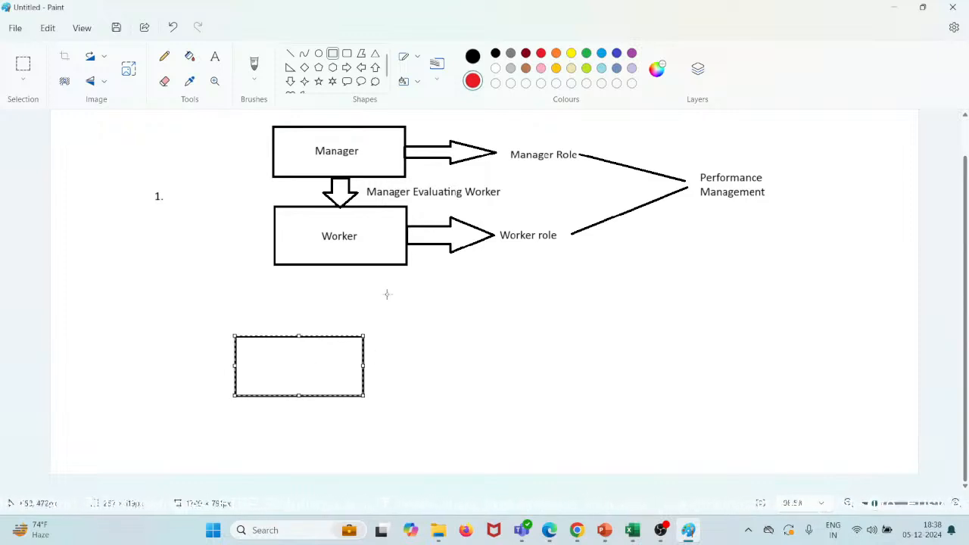
Draw a right-pointing block arrow from the new rectangle's right edge and label the rectangle "Worker"
{"action": "left_click", "coordinate": [346, 67]}
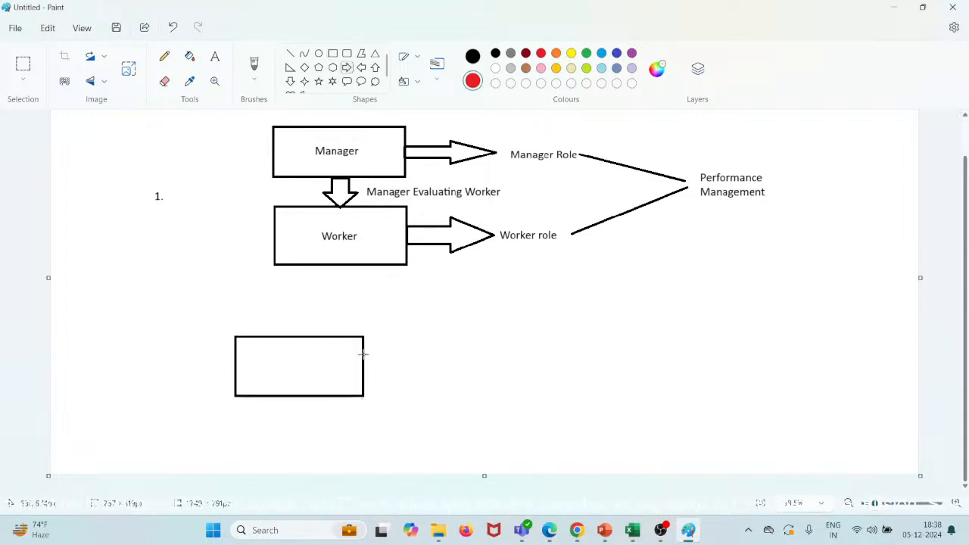
{"action": "left_click_drag", "start_coordinate": [363, 355], "coordinate": [439, 351]}
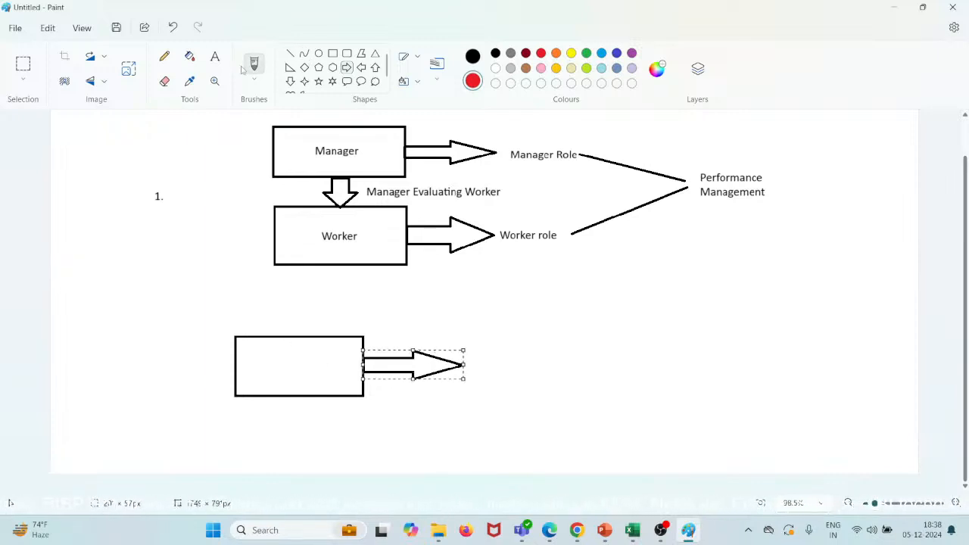
{"action": "left_click", "coordinate": [215, 57]}
{"action": "left_click_drag", "start_coordinate": [265, 356], "coordinate": [345, 380]}
{"action": "type", "text": "Worker"}
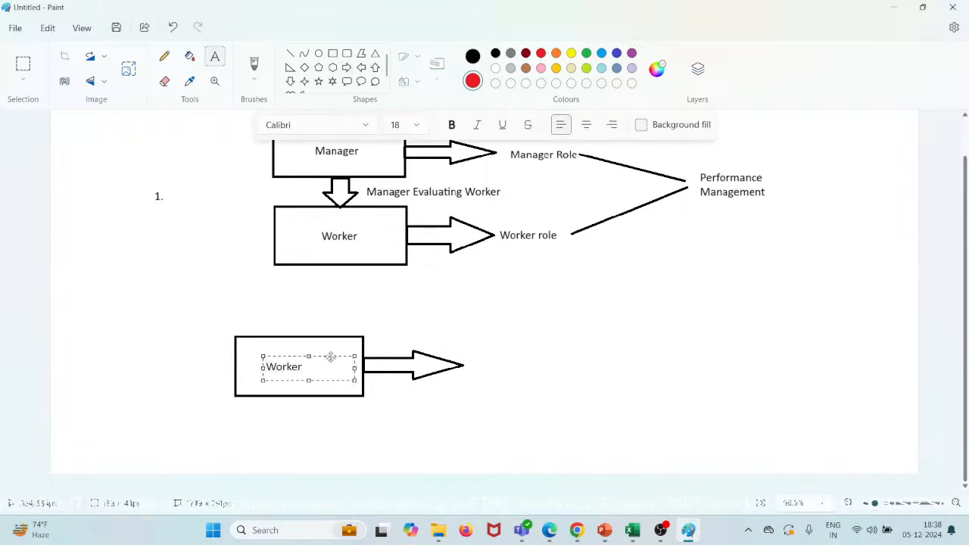
{"action": "left_click_drag", "start_coordinate": [330, 356], "coordinate": [341, 355]}
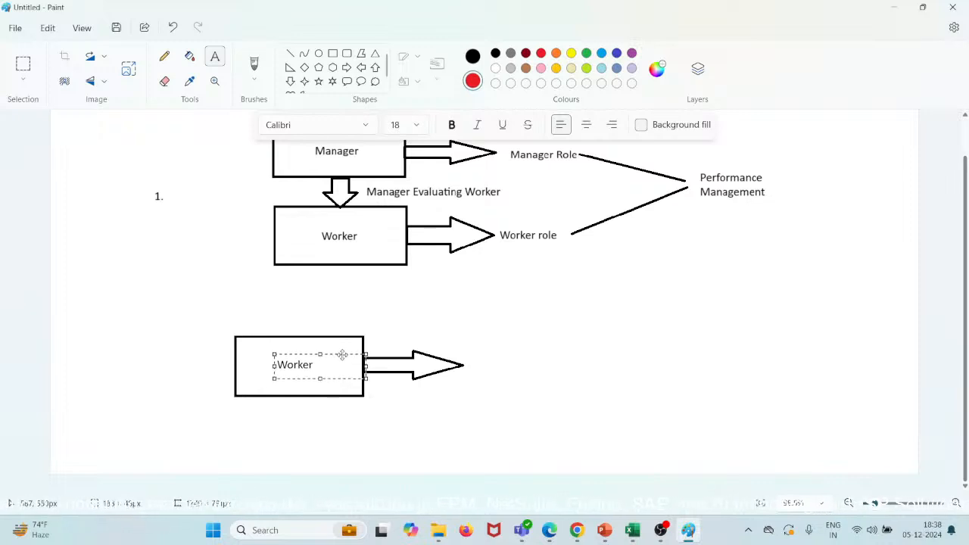
{"action": "left_click", "coordinate": [486, 356]}
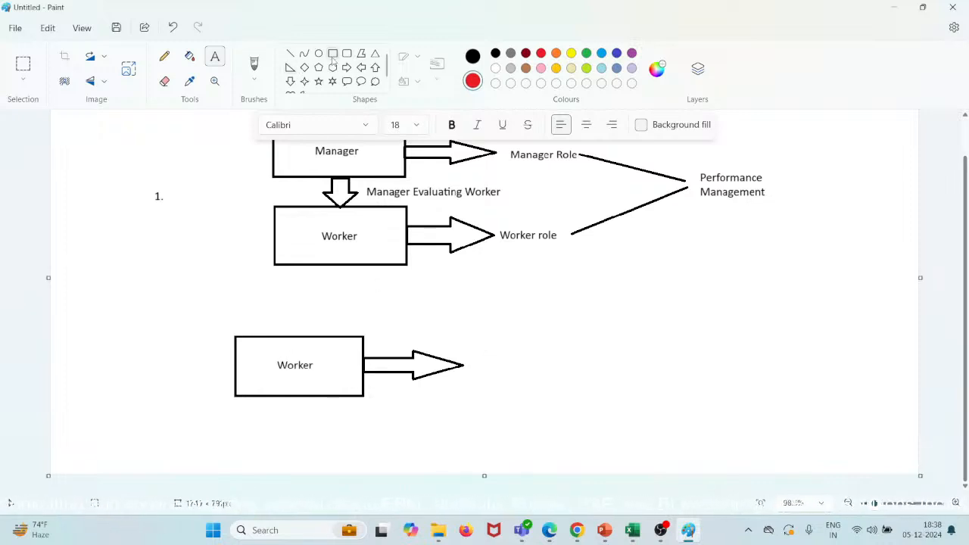
Draw a second rectangle of similar size with its left edge touching the tip of the lower arrow
{"action": "left_click", "coordinate": [332, 54]}
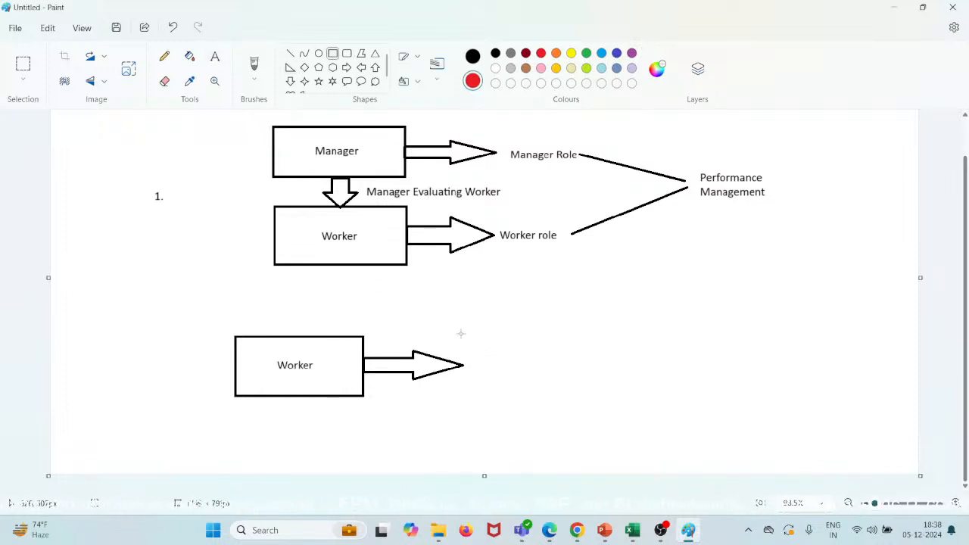
{"action": "mouse_move", "coordinate": [458, 331]}
{"action": "left_mouse_down"}
{"action": "mouse_move", "coordinate": [515, 398]}
{"action": "mouse_move", "coordinate": [582, 382]}
{"action": "mouse_move", "coordinate": [592, 392]}
{"action": "left_mouse_up"}
{"action": "left_click_drag", "start_coordinate": [557, 336], "coordinate": [562, 338]}
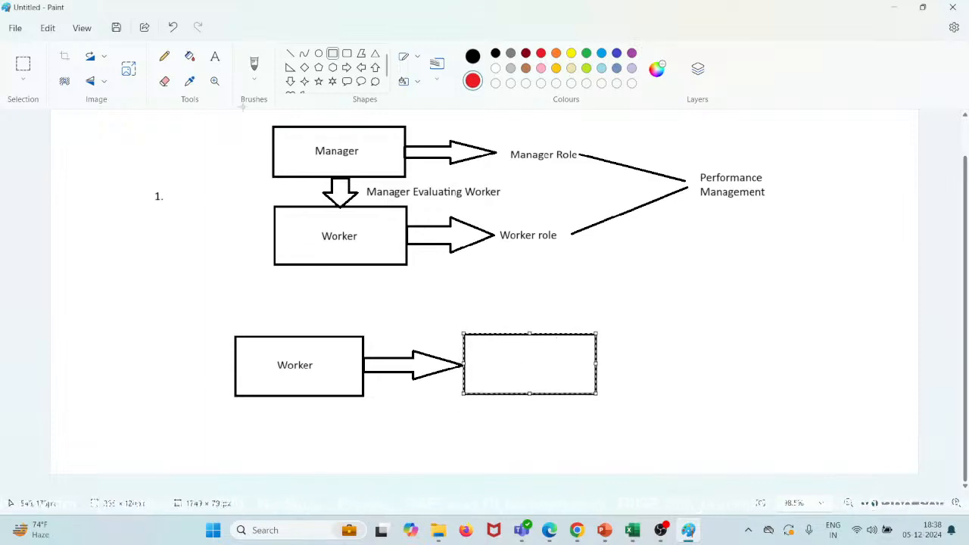
Label the empty rectangle beside the lower Worker box "Evaluation" and centre the text inside it
{"action": "left_click", "coordinate": [215, 56]}
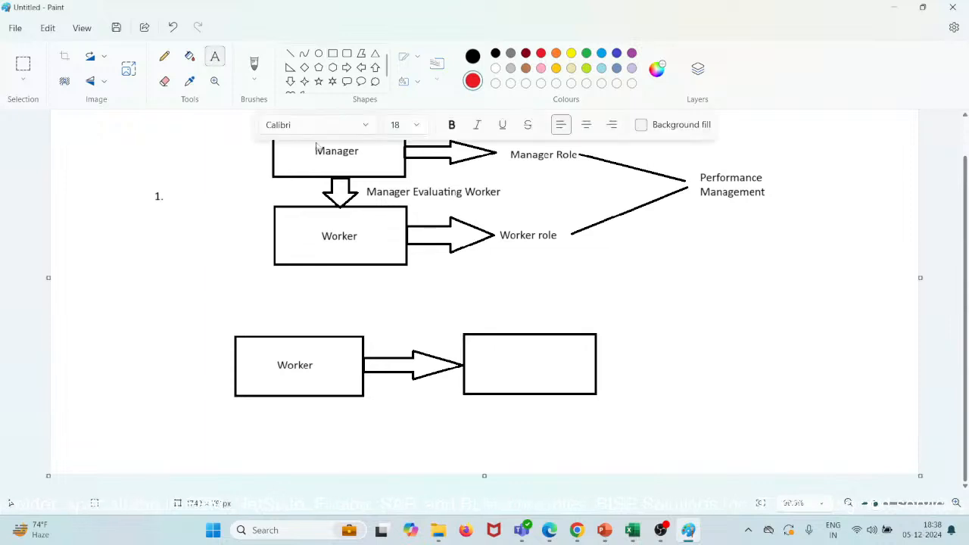
{"action": "left_click", "coordinate": [500, 363]}
{"action": "type", "text": "Eb"}
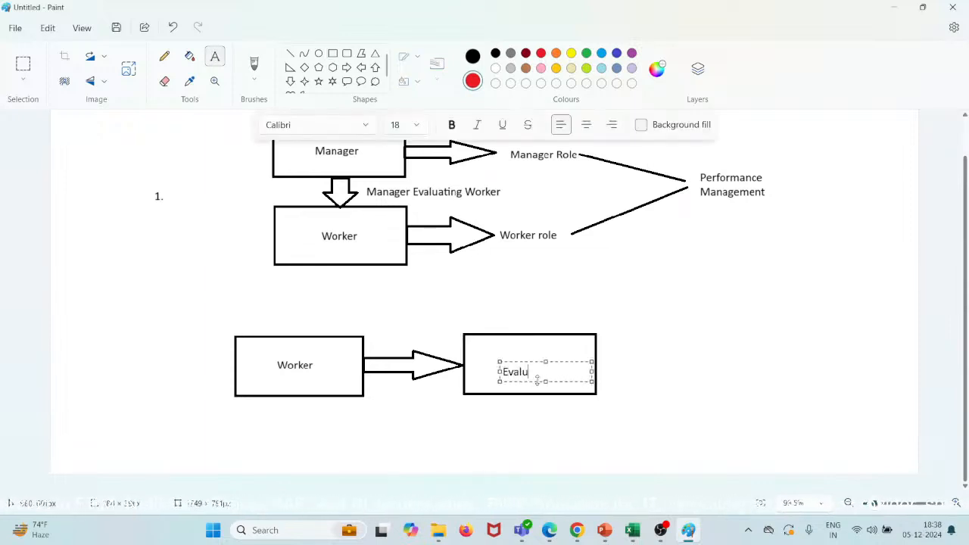
{"action": "type", "text": "aluation"}
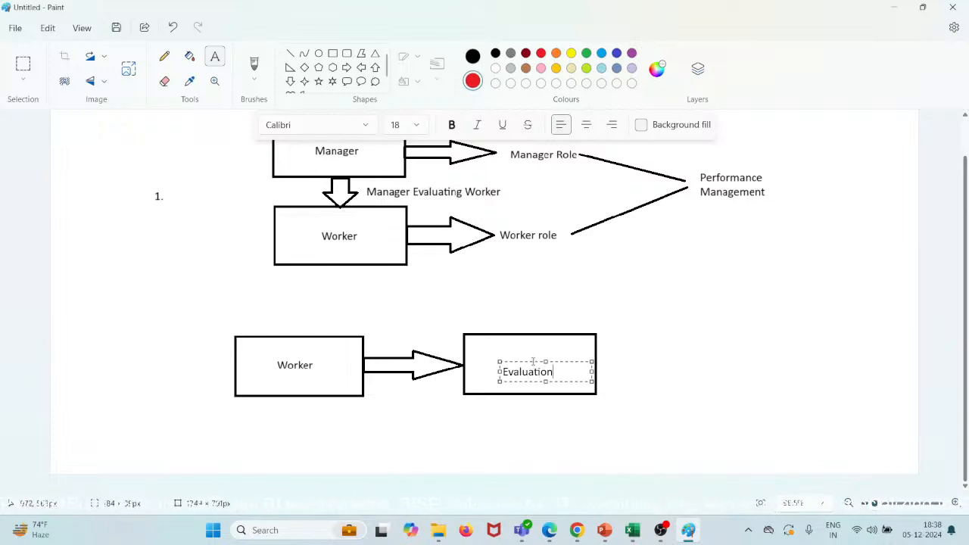
{"action": "left_click_drag", "start_coordinate": [534, 363], "coordinate": [526, 356]}
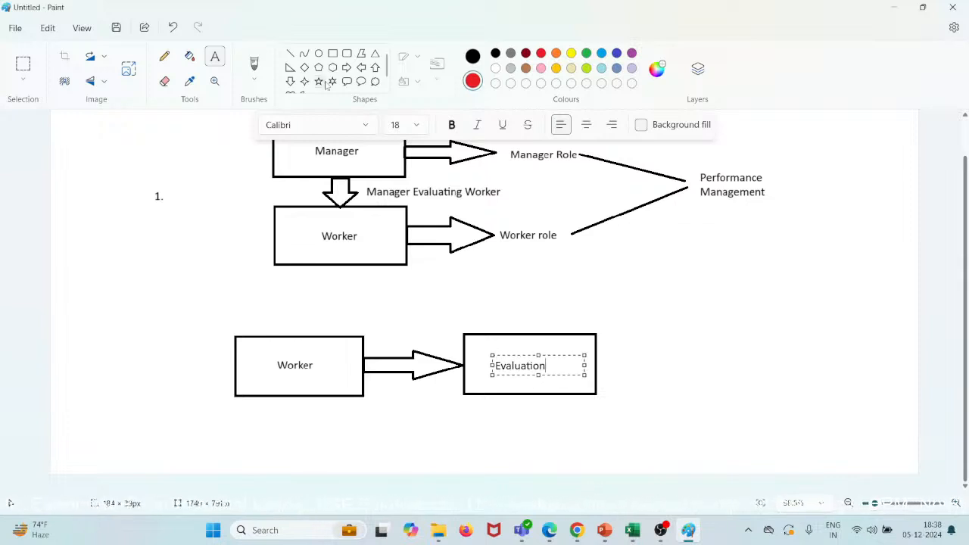
{"action": "left_click", "coordinate": [438, 213]}
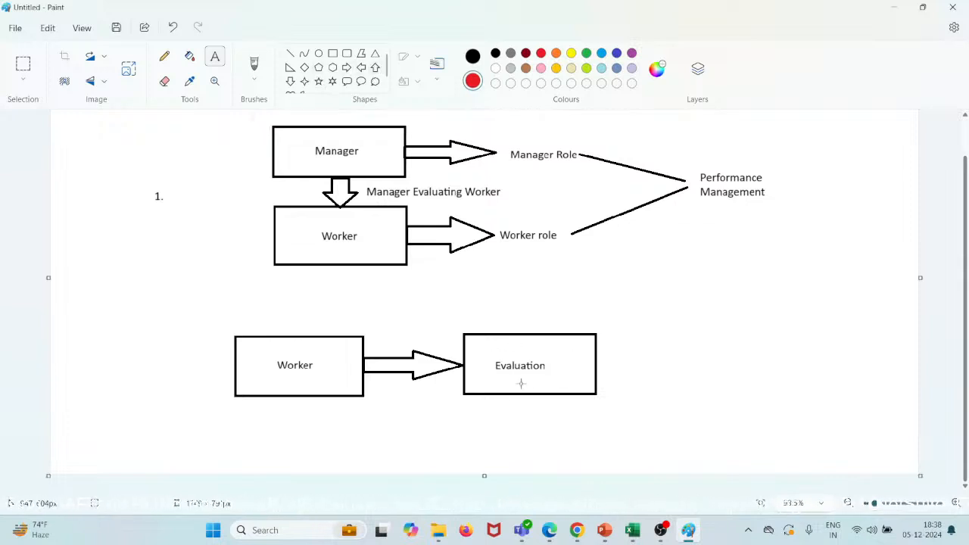
Draw an upward block arrow about 69 × 95 px pointing into the underside of the Evaluation box, and extend the canvas downward
{"action": "left_click", "coordinate": [374, 68]}
{"action": "mouse_move", "coordinate": [527, 397]}
{"action": "left_mouse_down"}
{"action": "mouse_move", "coordinate": [542, 446]}
{"action": "mouse_move", "coordinate": [560, 442]}
{"action": "left_mouse_up"}
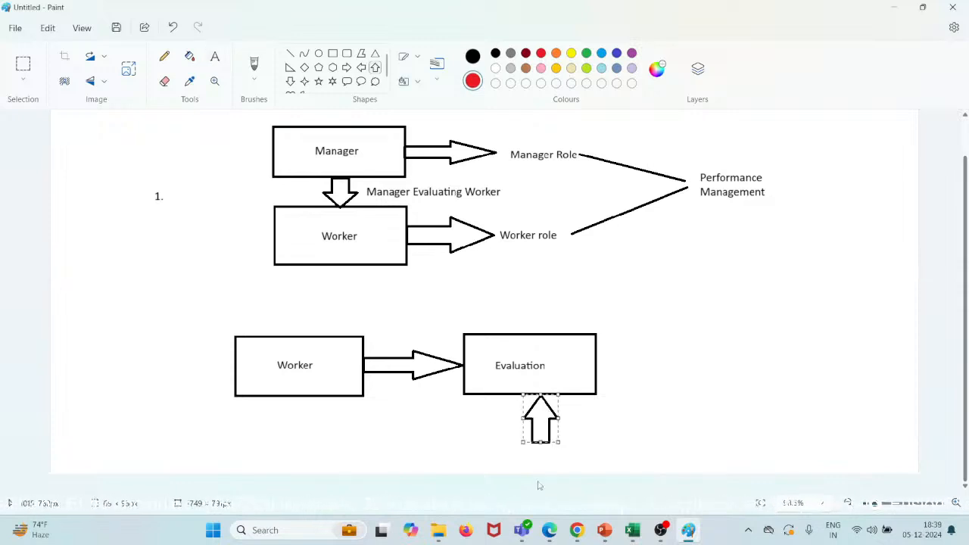
{"action": "left_click", "coordinate": [495, 473]}
{"action": "left_click_drag", "start_coordinate": [485, 476], "coordinate": [548, 487]}
{"action": "scroll", "coordinate": [641, 443], "scroll_direction": "down", "scroll_amount": 1}
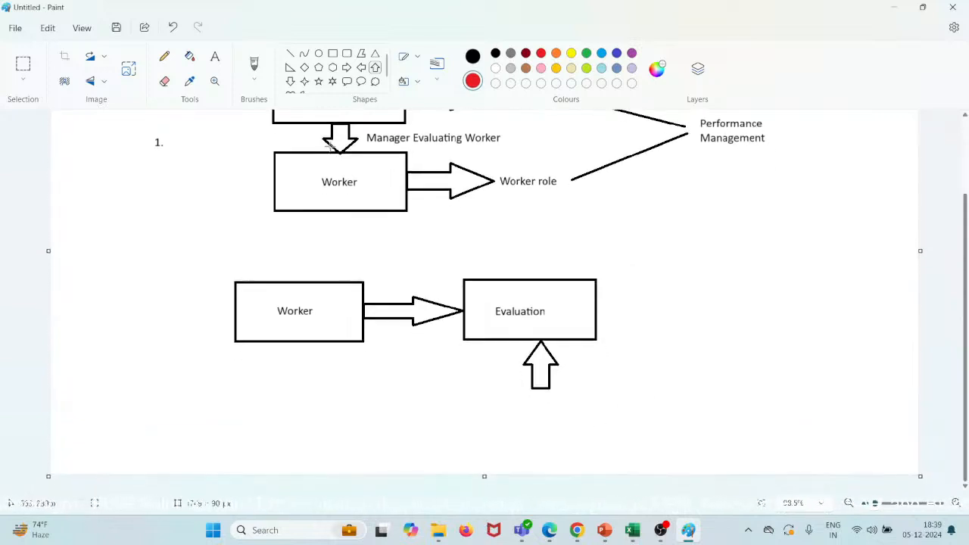
Draw a rectangle about 278 × 106 px at the base of the upward arrow and label it "Participant", centred inside
{"action": "left_click", "coordinate": [332, 53]}
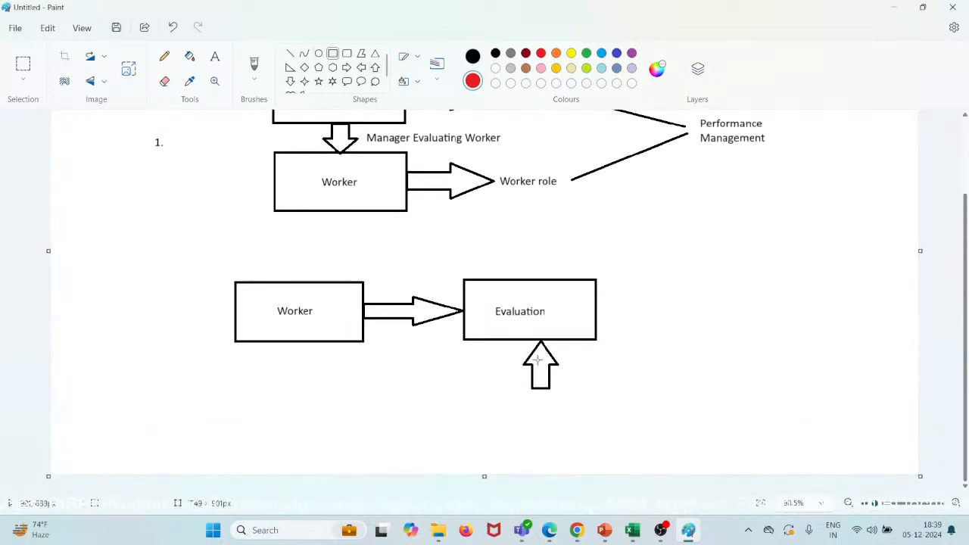
{"action": "mouse_move", "coordinate": [472, 387]}
{"action": "left_mouse_down"}
{"action": "mouse_move", "coordinate": [588, 407]}
{"action": "mouse_move", "coordinate": [615, 424]}
{"action": "mouse_move", "coordinate": [610, 439]}
{"action": "left_mouse_up"}
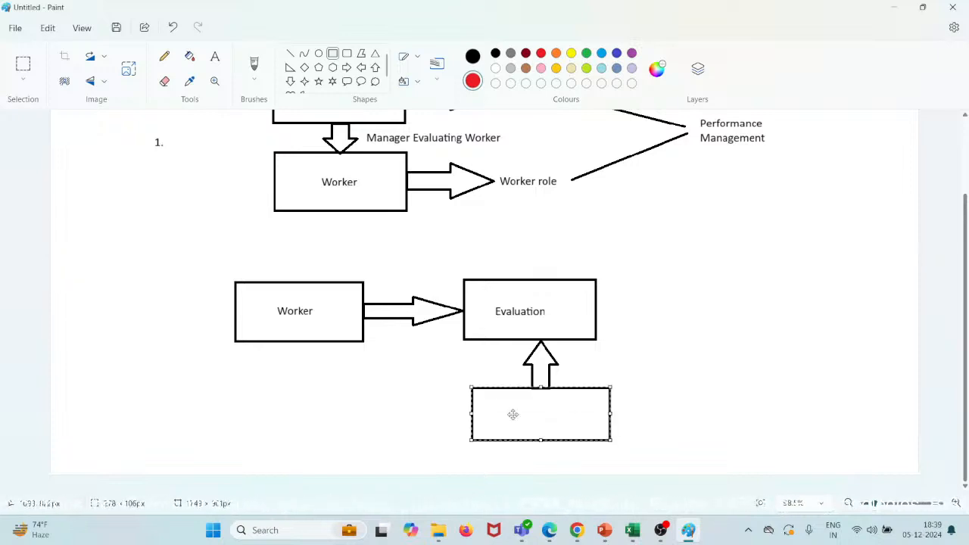
{"action": "left_click", "coordinate": [214, 56]}
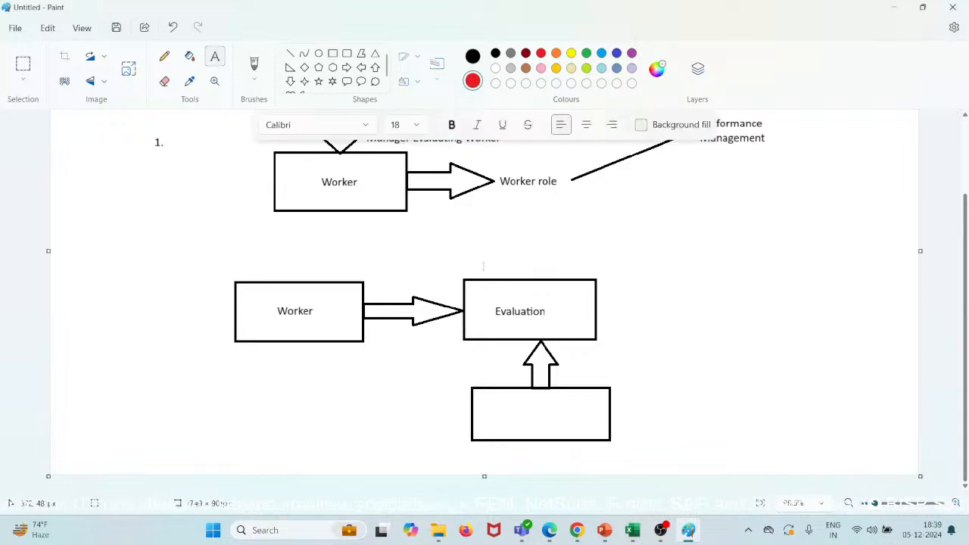
{"action": "left_click", "coordinate": [527, 410]}
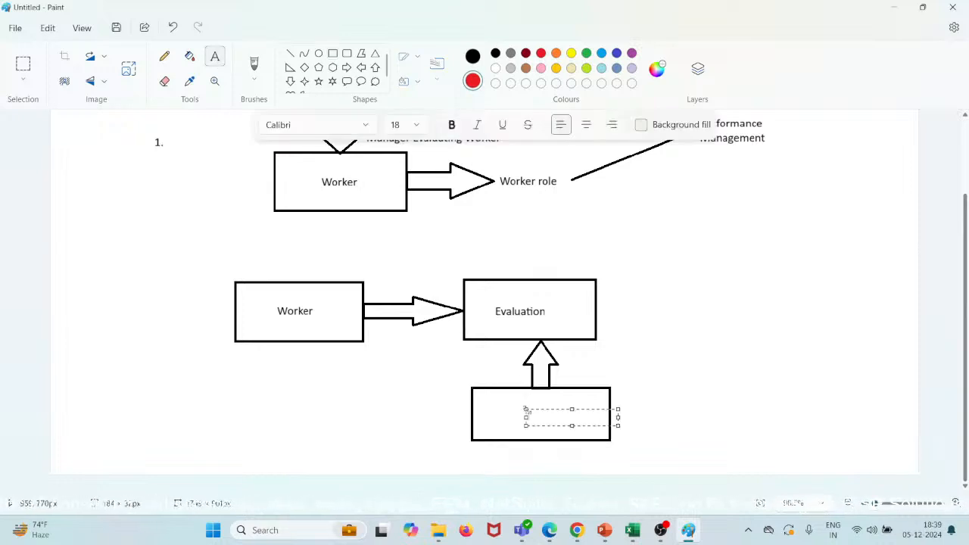
{"action": "type", "text": "PArticipant"}
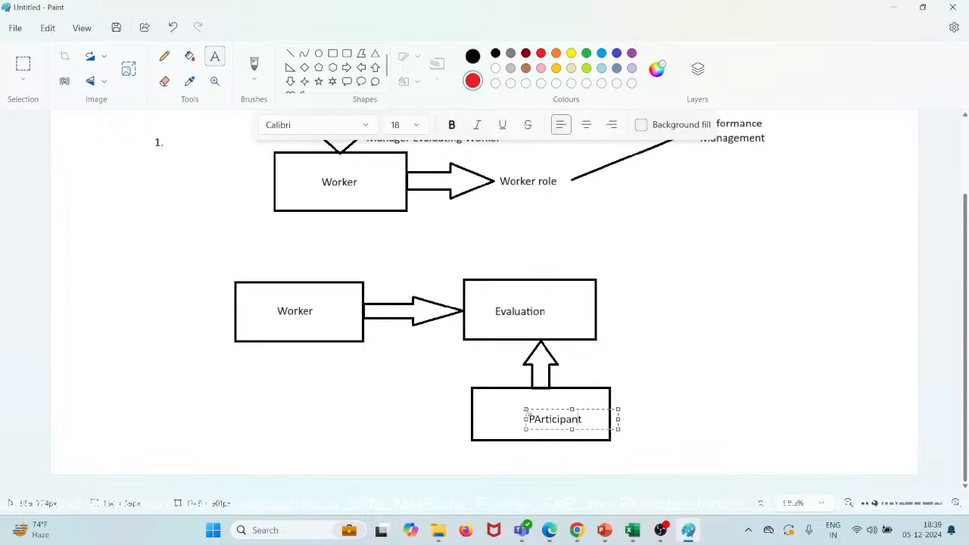
{"action": "left_click", "coordinate": [539, 412]}
{"action": "key", "text": "BackSpace"}
{"action": "type", "text": "a"}
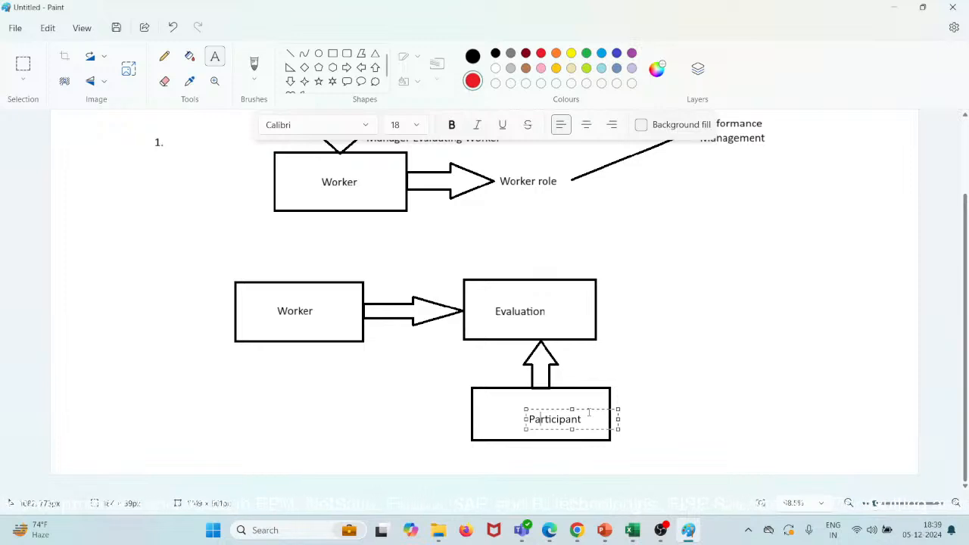
{"action": "left_click_drag", "start_coordinate": [587, 410], "coordinate": [567, 404]}
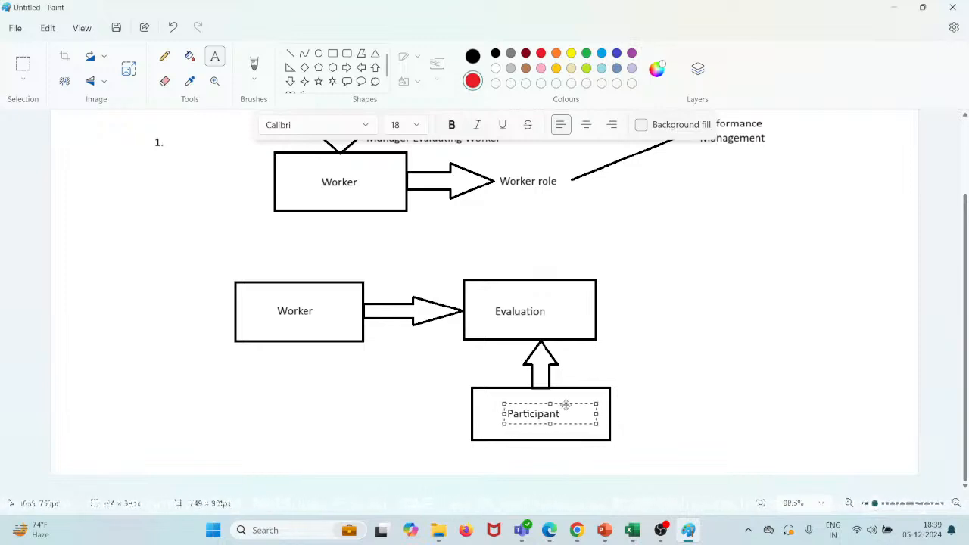
{"action": "left_click", "coordinate": [615, 315]}
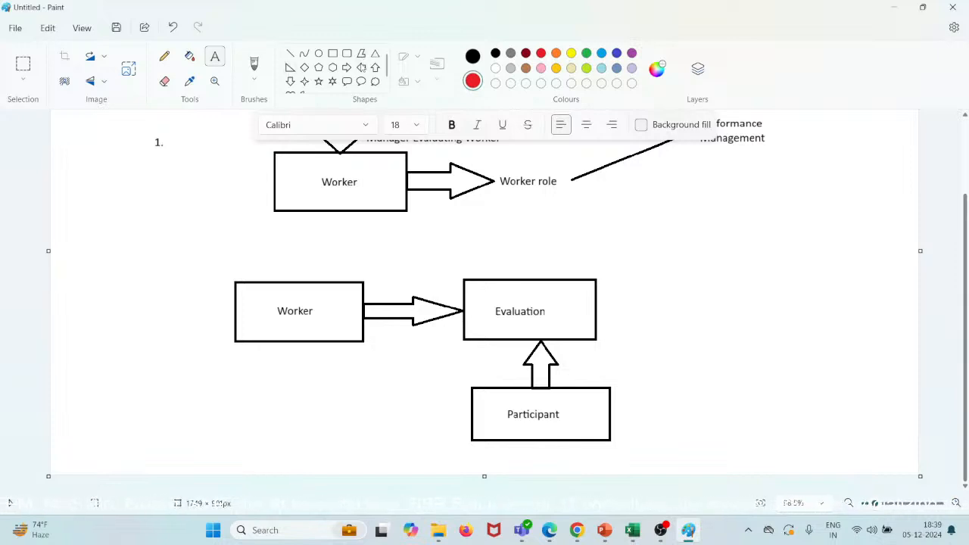
Draw a downward block arrow about 85 × 68 px and position it with its tip touching the middle of the Evaluation box's upper edge
{"action": "left_click", "coordinate": [290, 81]}
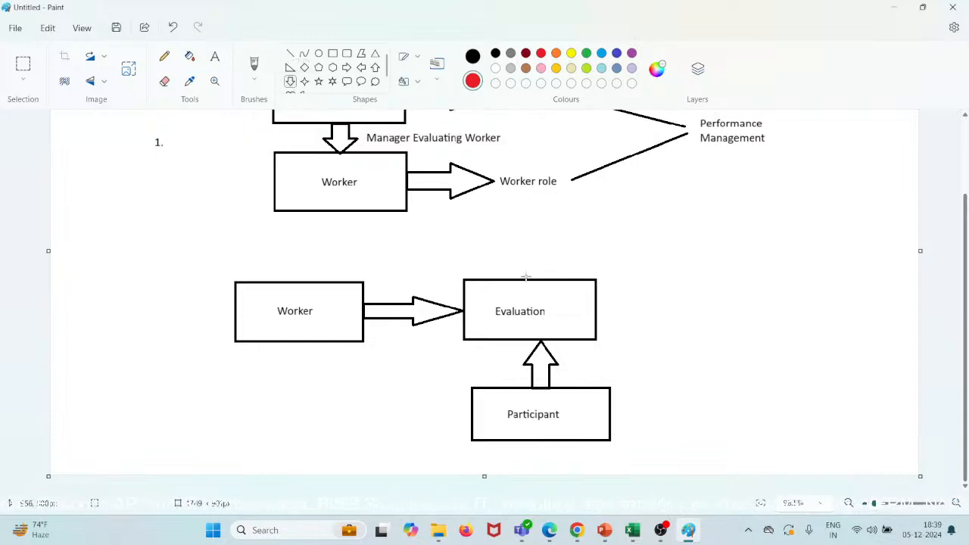
{"action": "left_click_drag", "start_coordinate": [528, 279], "coordinate": [482, 244]}
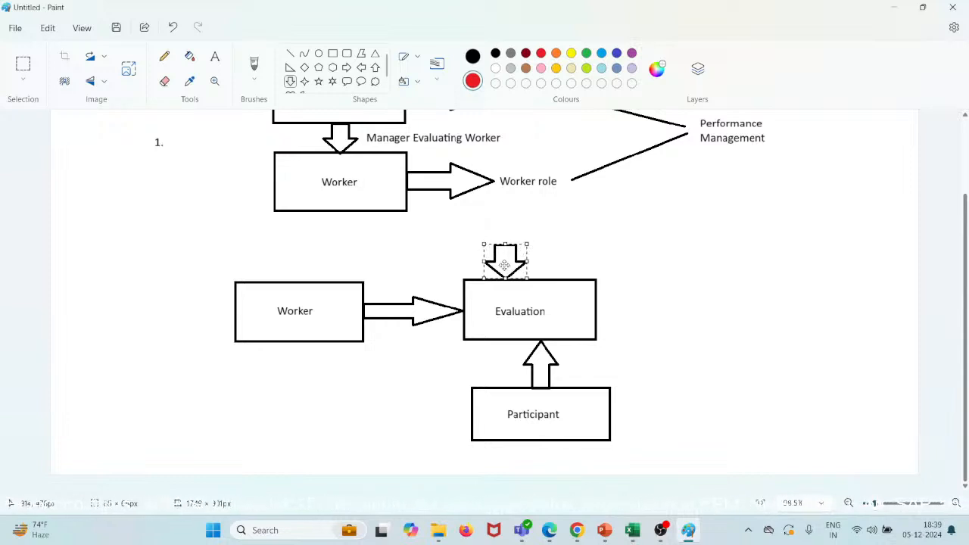
{"action": "left_click_drag", "start_coordinate": [507, 265], "coordinate": [533, 265]}
Draw a rectangle about 241 × 60 px on top of the downward arrow and label it "Manager"
{"action": "left_click", "coordinate": [332, 53]}
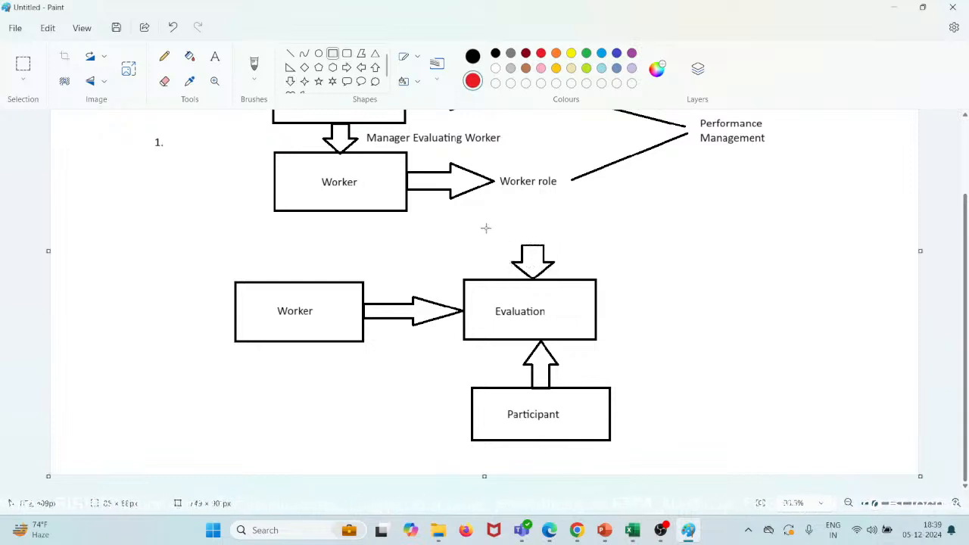
{"action": "left_click_drag", "start_coordinate": [474, 214], "coordinate": [595, 243]}
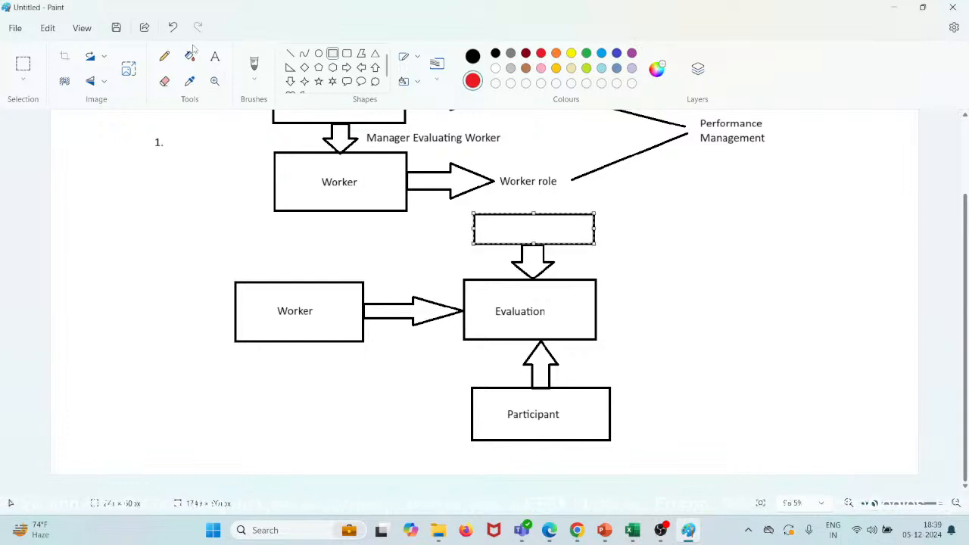
{"action": "left_click", "coordinate": [216, 58]}
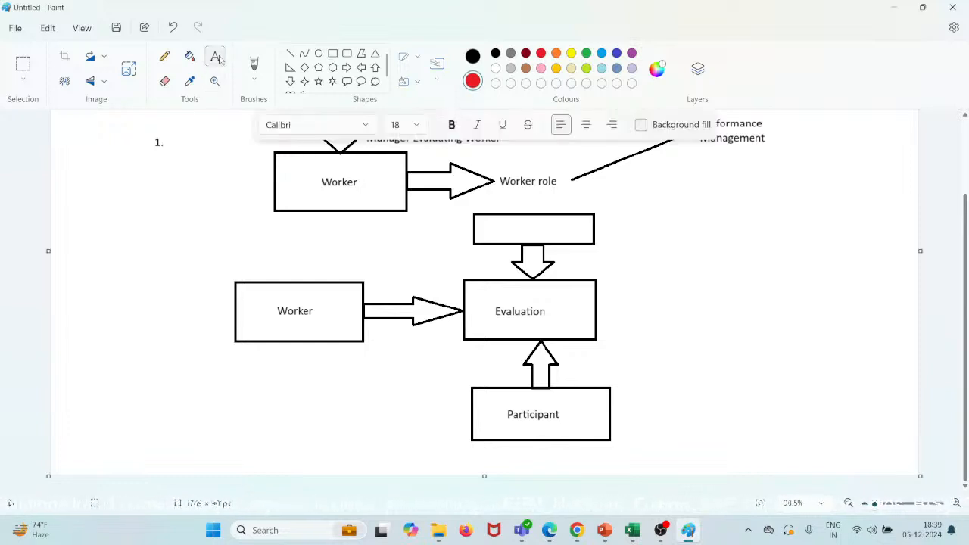
{"action": "left_click", "coordinate": [498, 225]}
{"action": "type", "text": "Manage"}
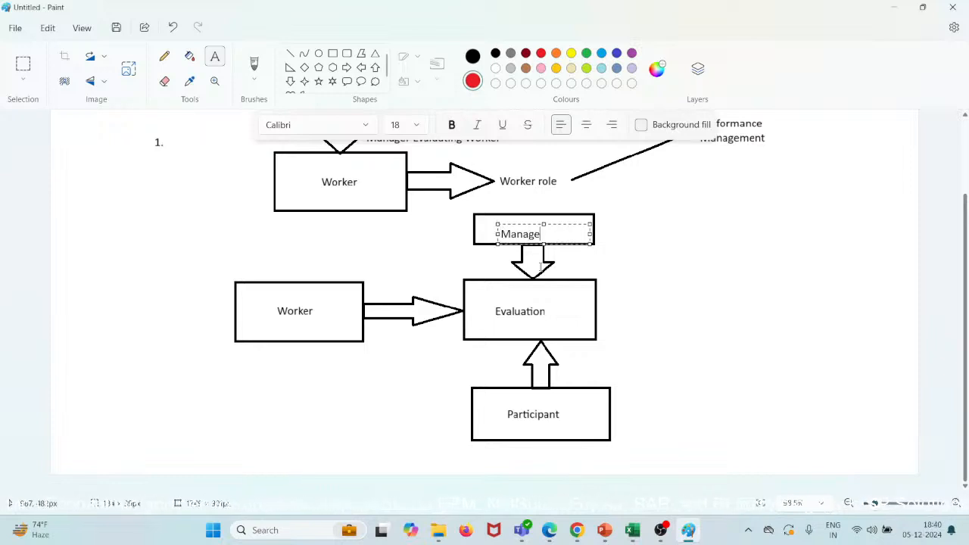
{"action": "type", "text": "r"}
{"action": "left_click", "coordinate": [567, 224]}
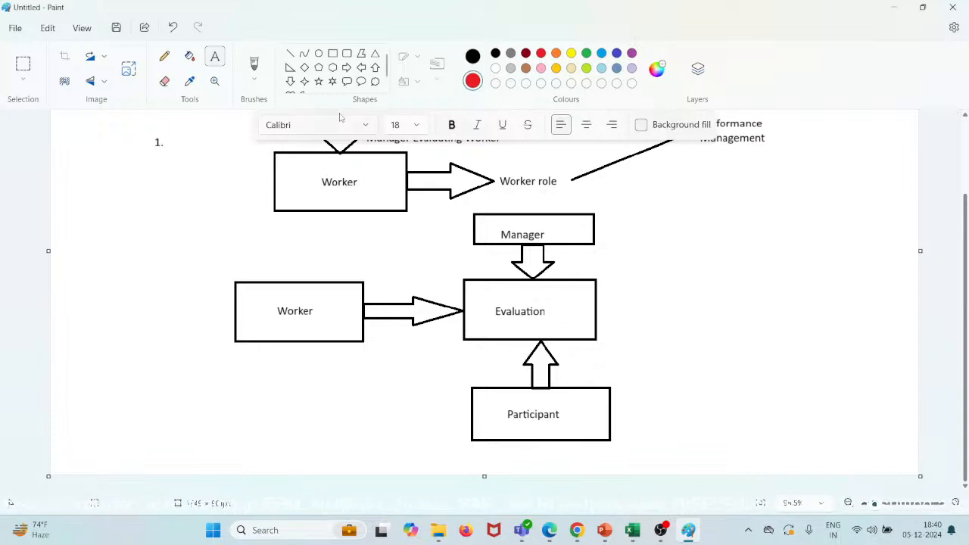
{"action": "left_click", "coordinate": [332, 53]}
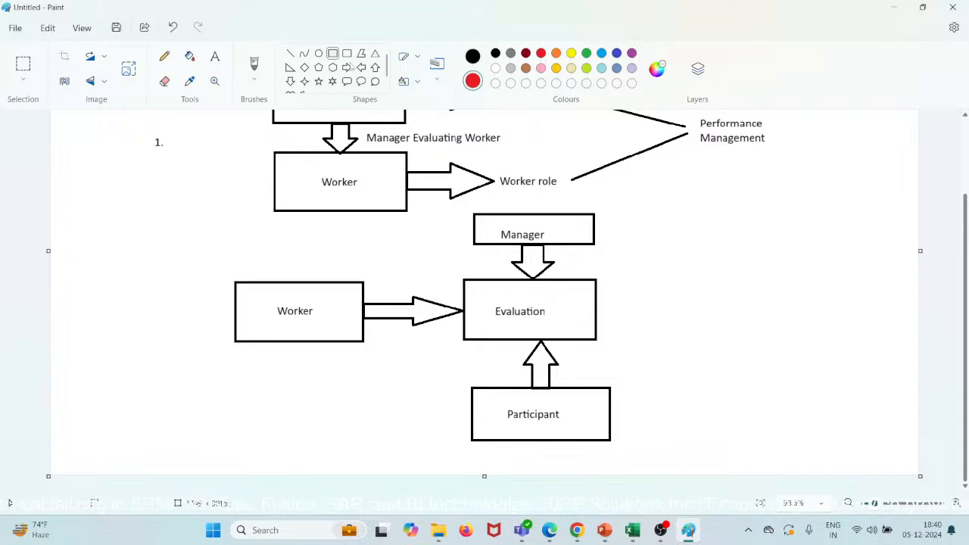
{"action": "left_click", "coordinate": [304, 54]}
{"action": "left_click_drag", "start_coordinate": [623, 230], "coordinate": [655, 331]}
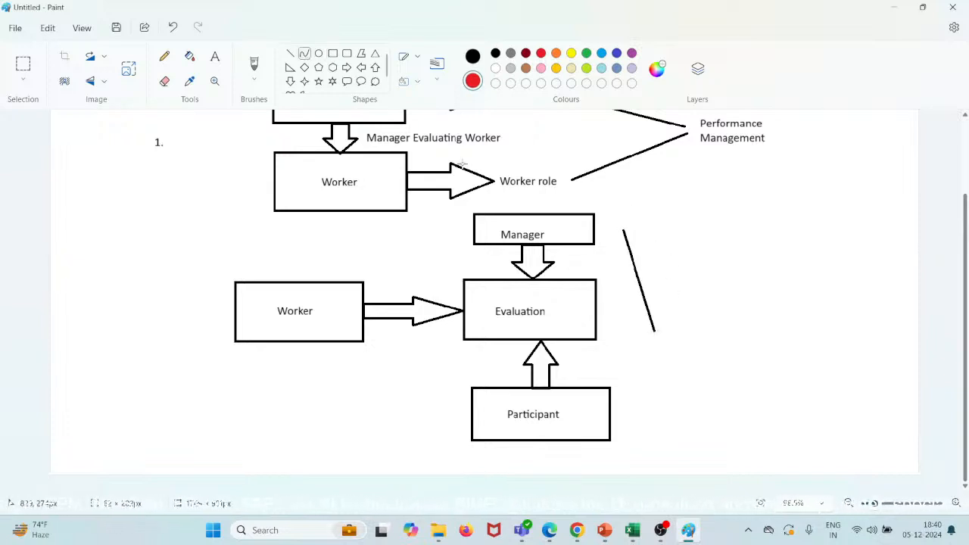
{"action": "key", "text": "ctrl+z"}
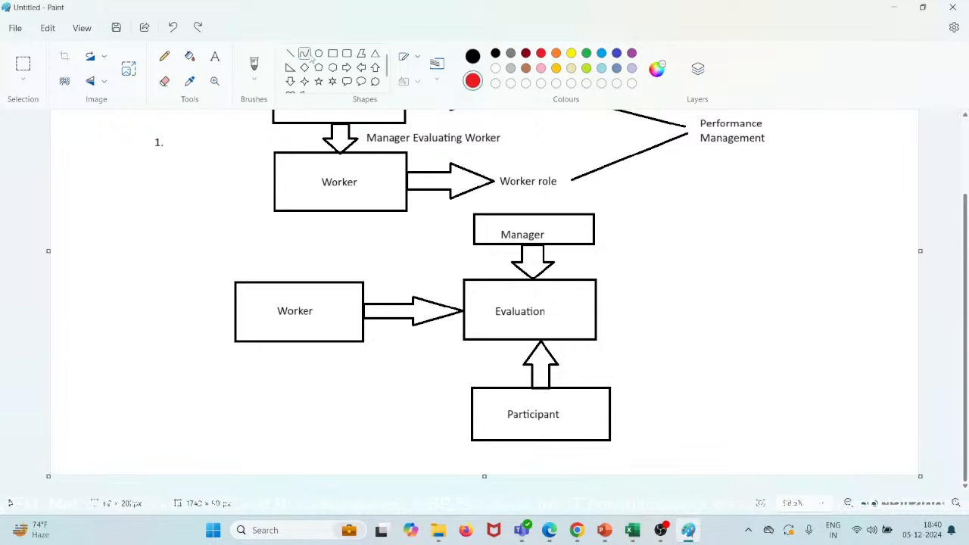
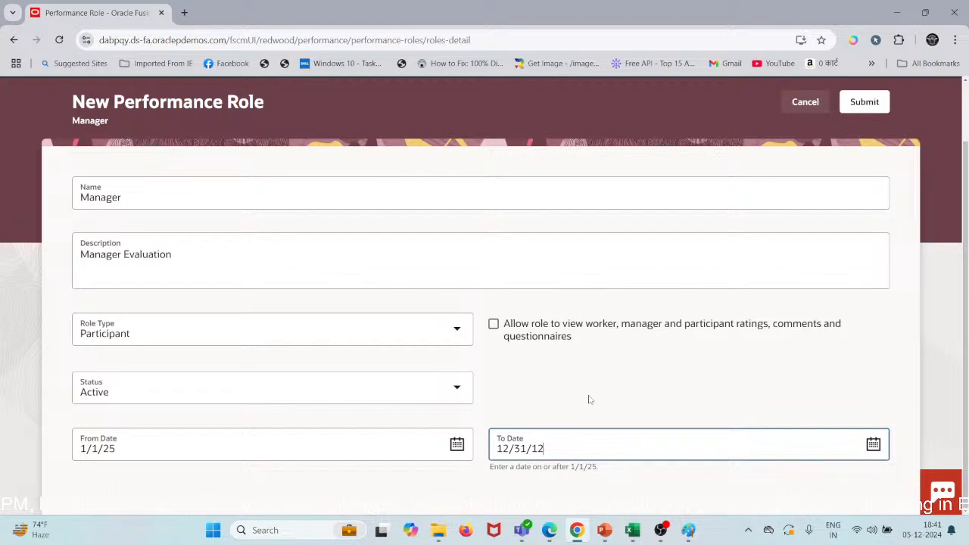
In the New Performance Role form in Chrome, check the month and year of the To Date on its calendar
{"action": "left_click", "coordinate": [873, 444]}
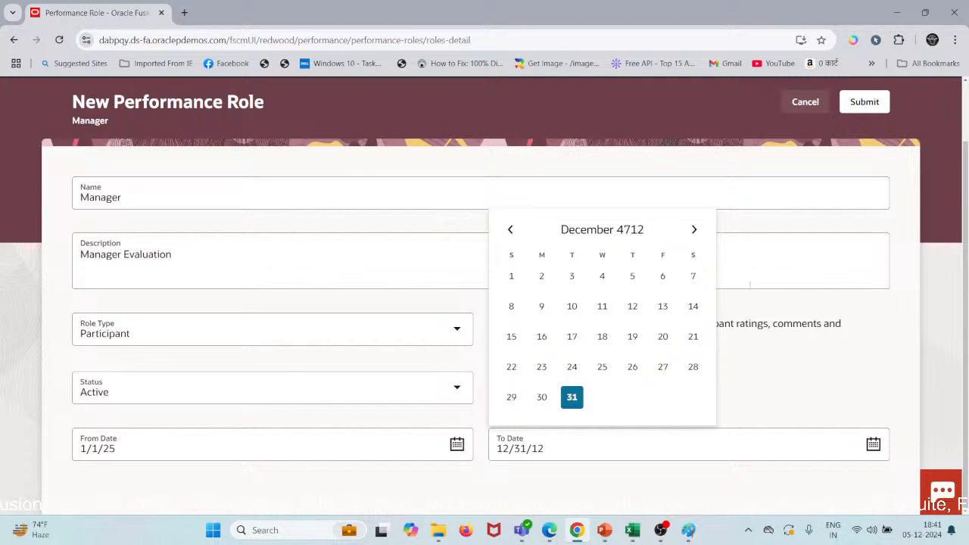
{"action": "left_click", "coordinate": [773, 389]}
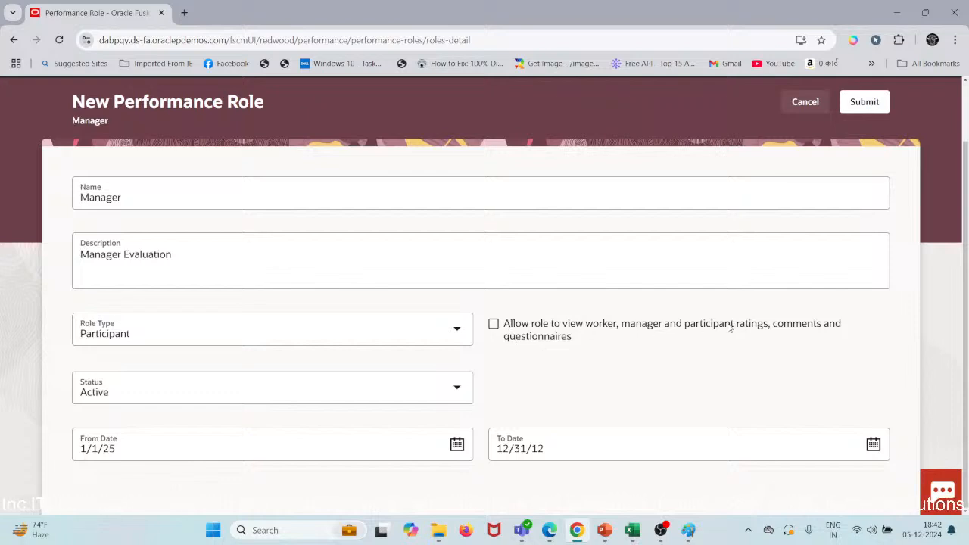
{"action": "left_click", "coordinate": [494, 325]}
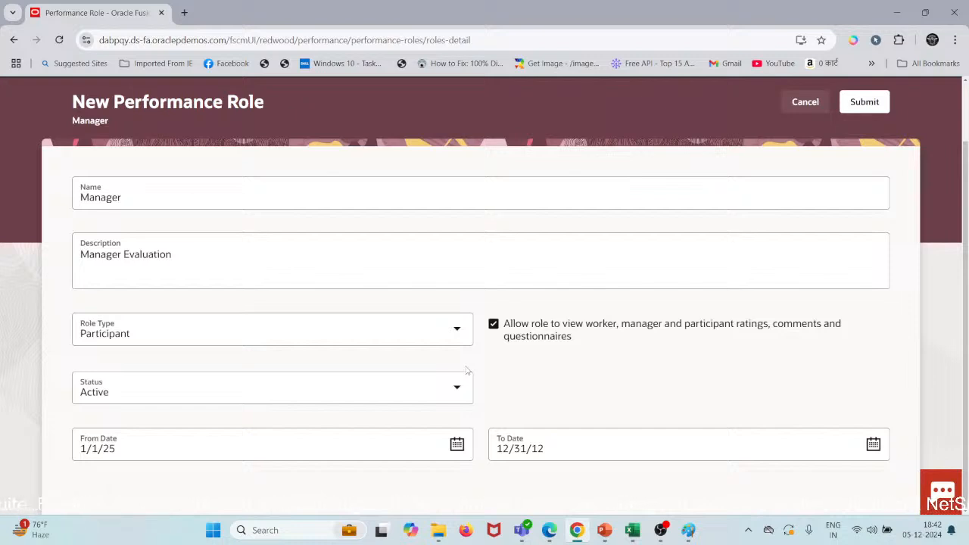
{"action": "left_click", "coordinate": [493, 324]}
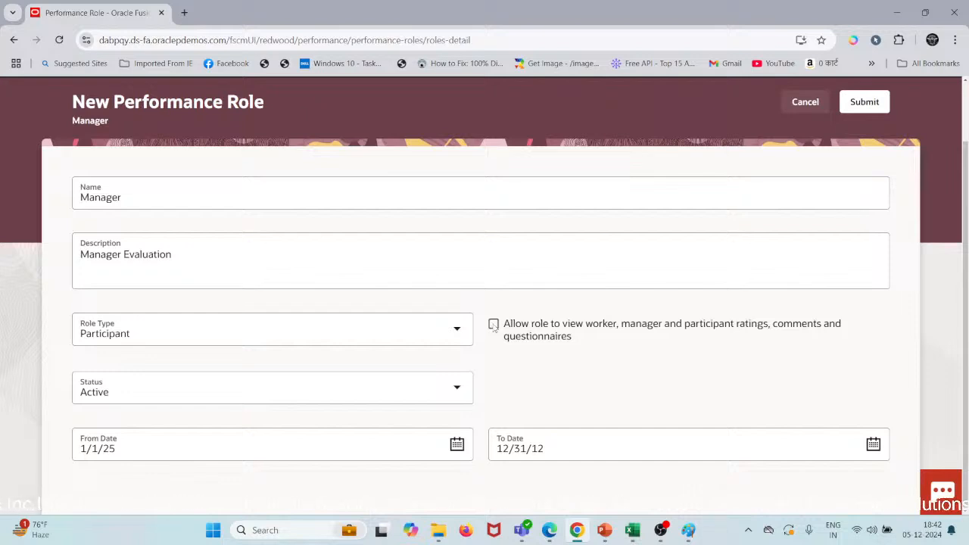
{"action": "left_click", "coordinate": [494, 325]}
{"action": "left_click", "coordinate": [494, 324]}
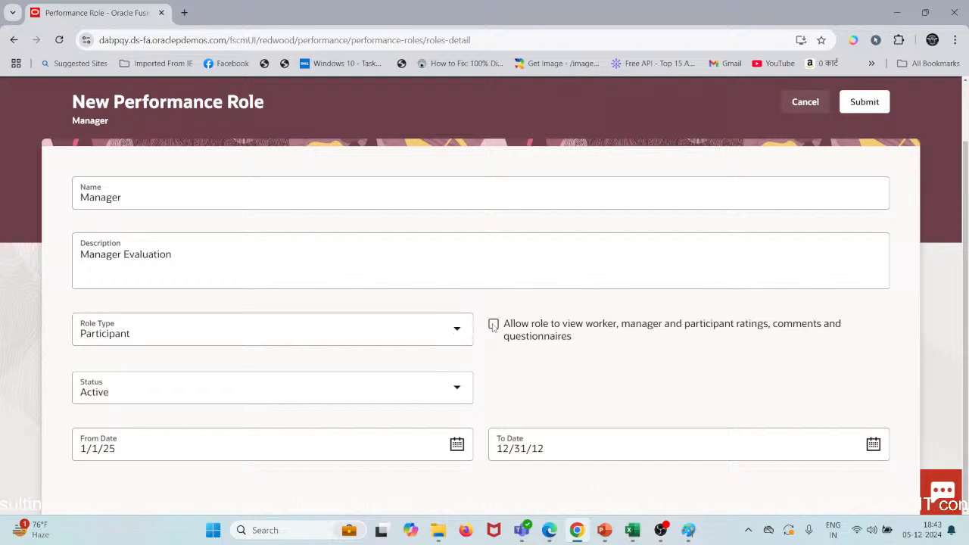
Set the performance role's type to Manager with Line Manager as the default manager type
{"action": "left_click", "coordinate": [457, 333]}
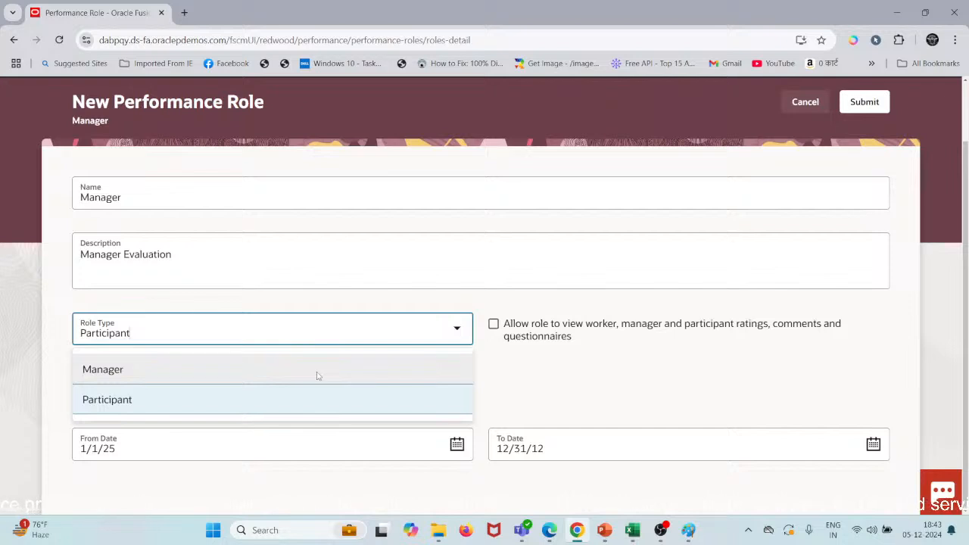
{"action": "left_click", "coordinate": [318, 372]}
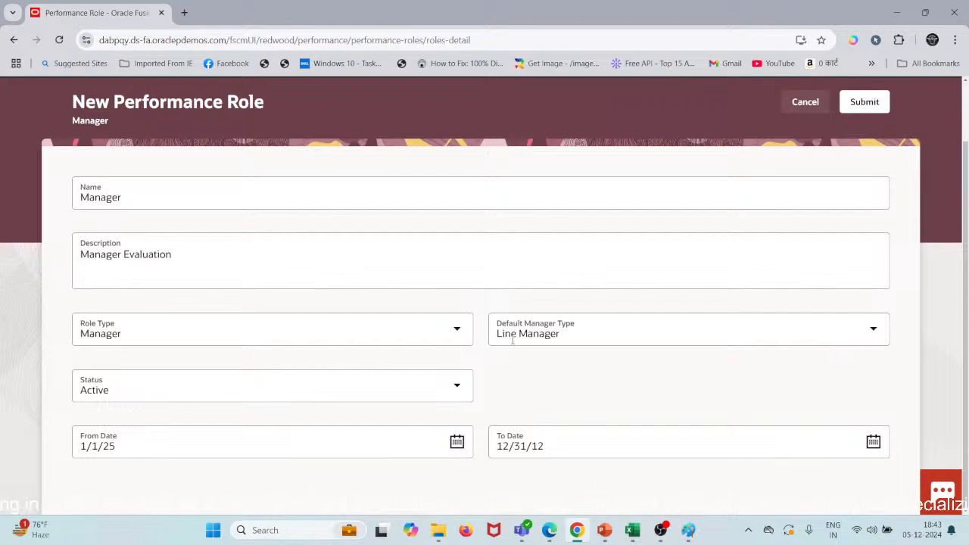
{"action": "left_click", "coordinate": [873, 328]}
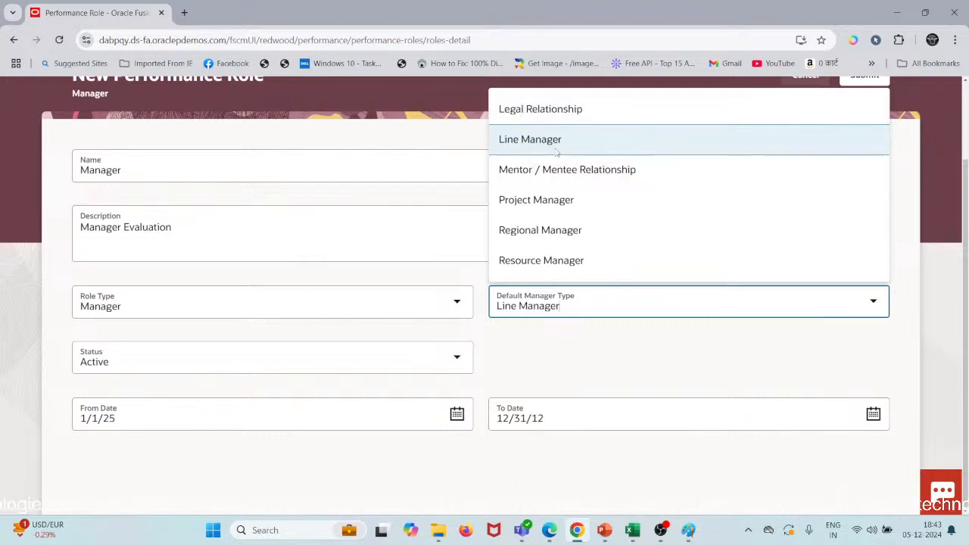
{"action": "left_click", "coordinate": [557, 152]}
{"action": "scroll", "coordinate": [797, 165], "scroll_direction": "up", "scroll_amount": 2}
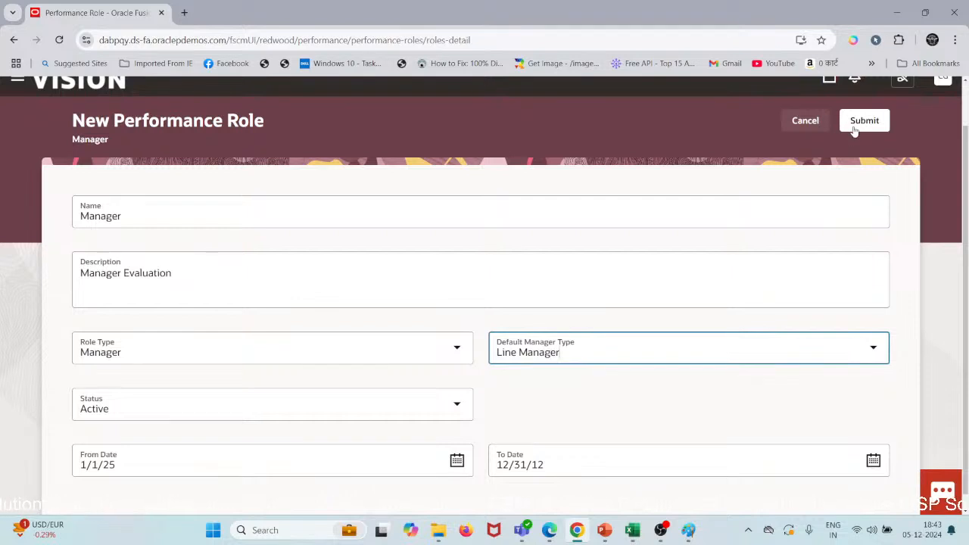
Submit the new Manager performance role, submitting again if the form stays open
{"action": "left_click", "coordinate": [855, 127]}
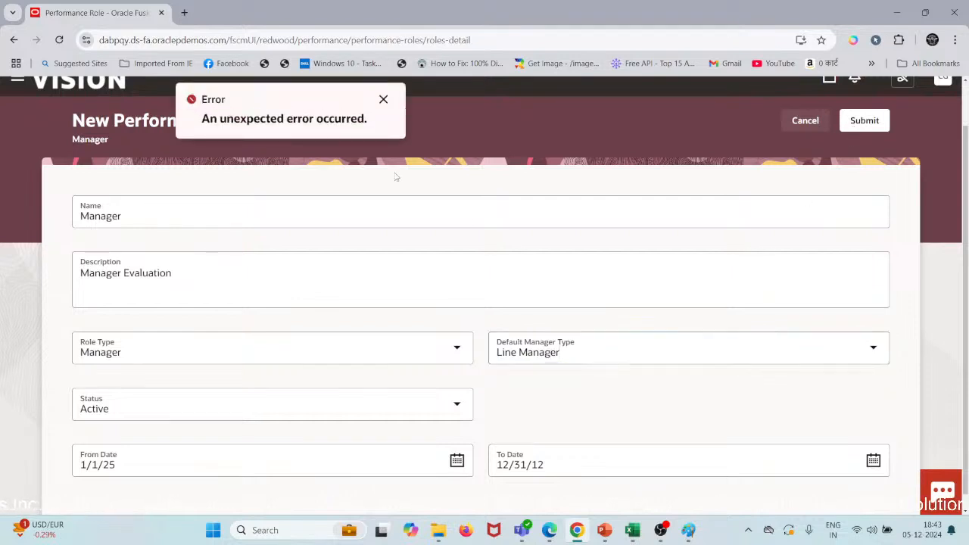
{"action": "scroll", "coordinate": [283, 335], "scroll_direction": "down", "scroll_amount": 1}
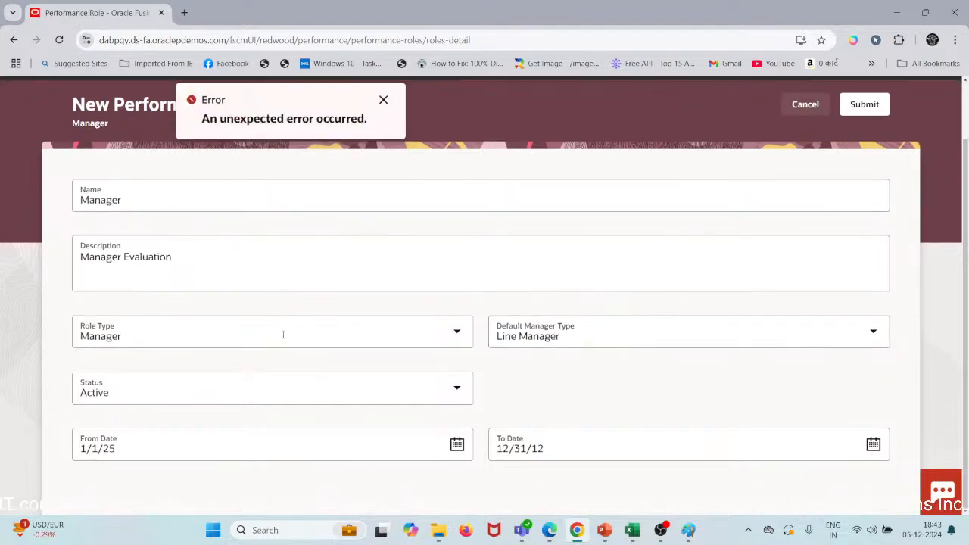
{"action": "scroll", "coordinate": [283, 335], "scroll_direction": "up", "scroll_amount": 1}
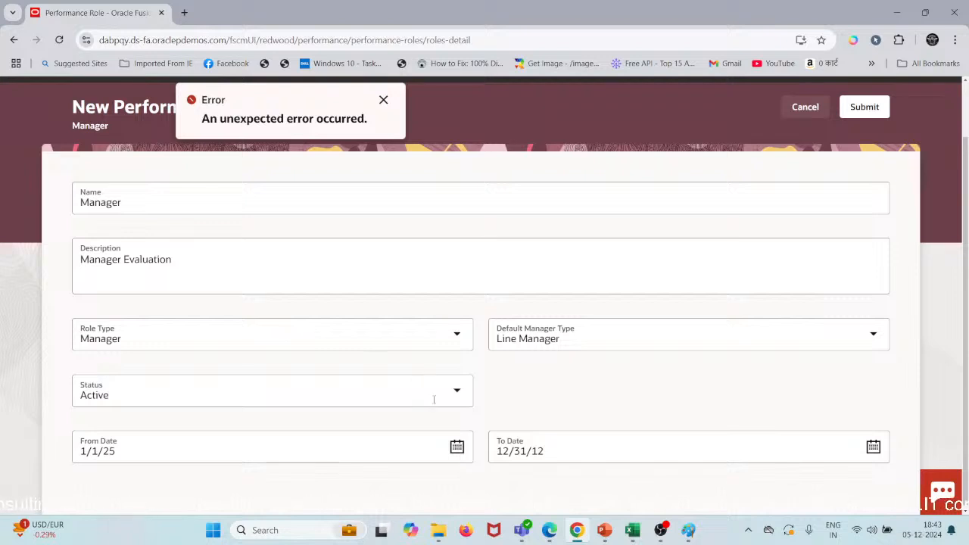
{"action": "left_click", "coordinate": [851, 115]}
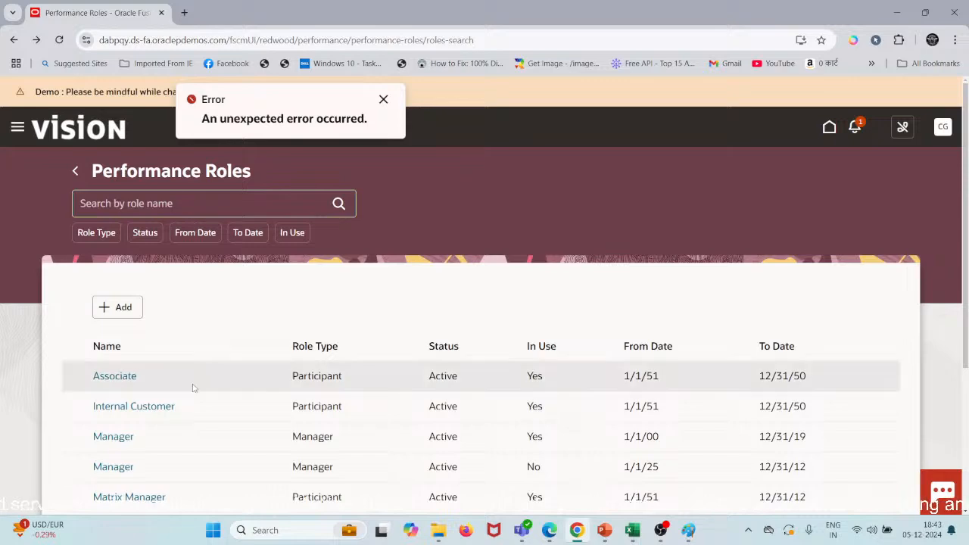
Rename the Manager performance role starting 1/1/25 as "Manager FY2025", submit it, and dismiss the error notice
{"action": "scroll", "coordinate": [193, 388], "scroll_direction": "down", "scroll_amount": 2}
{"action": "scroll", "coordinate": [193, 388], "scroll_direction": "down", "scroll_amount": 1}
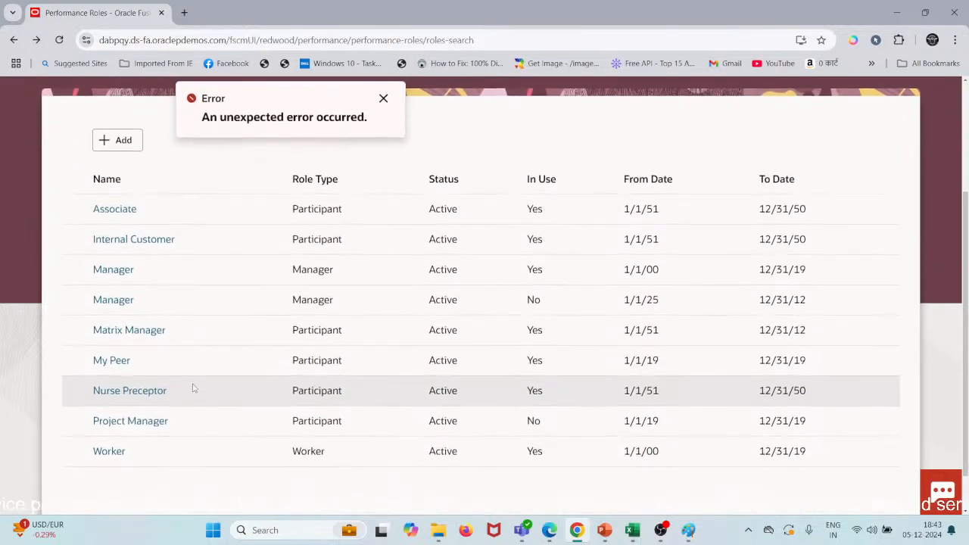
{"action": "scroll", "coordinate": [193, 388], "scroll_direction": "down", "scroll_amount": 1}
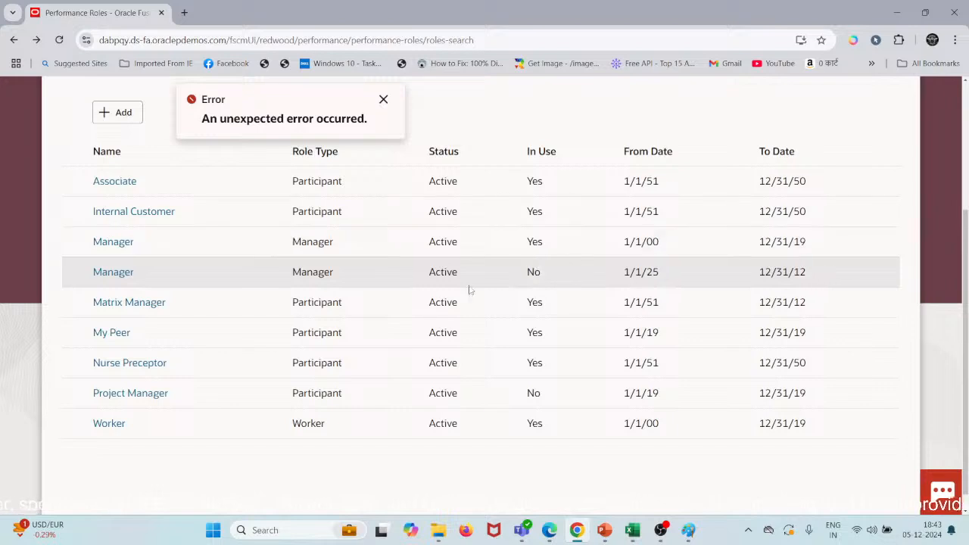
{"action": "left_click", "coordinate": [113, 272]}
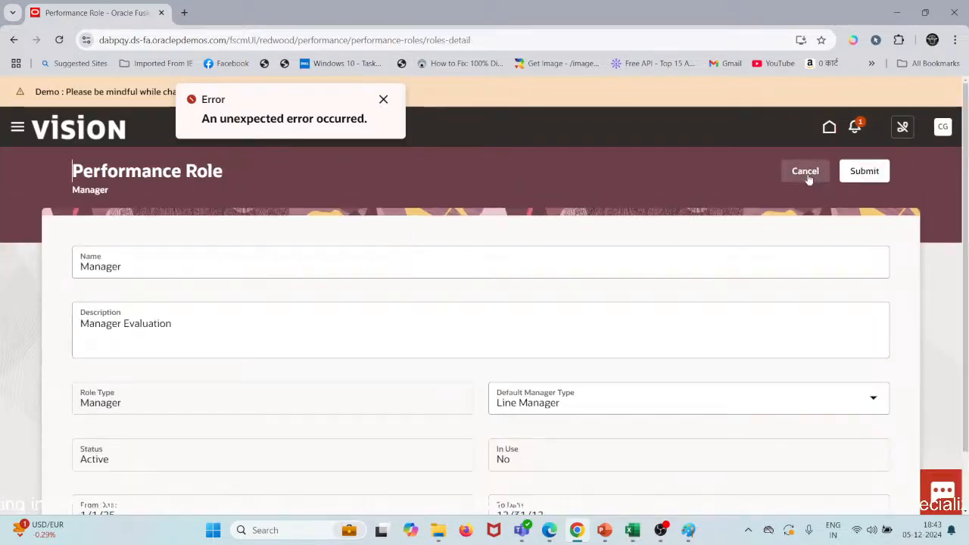
{"action": "left_click", "coordinate": [264, 268]}
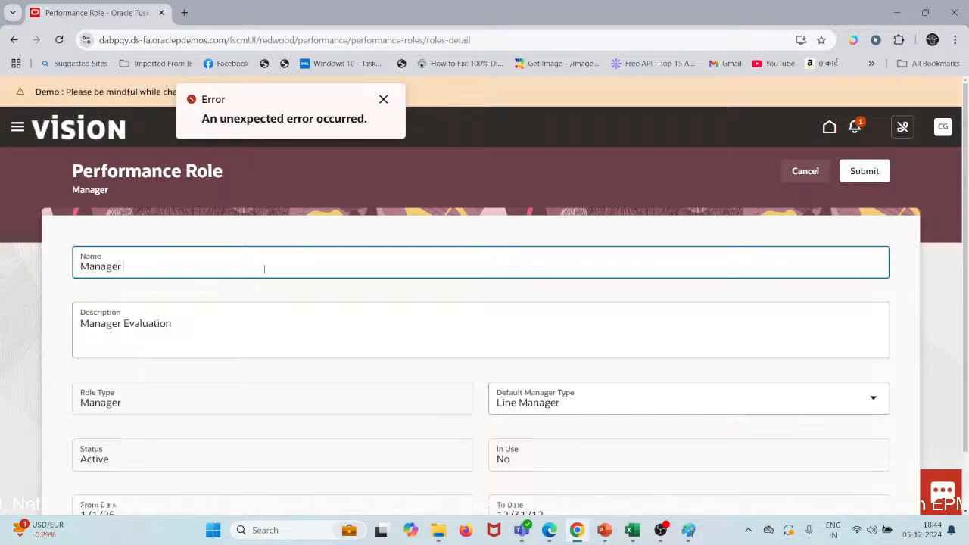
{"action": "type", "text": "FY2025"}
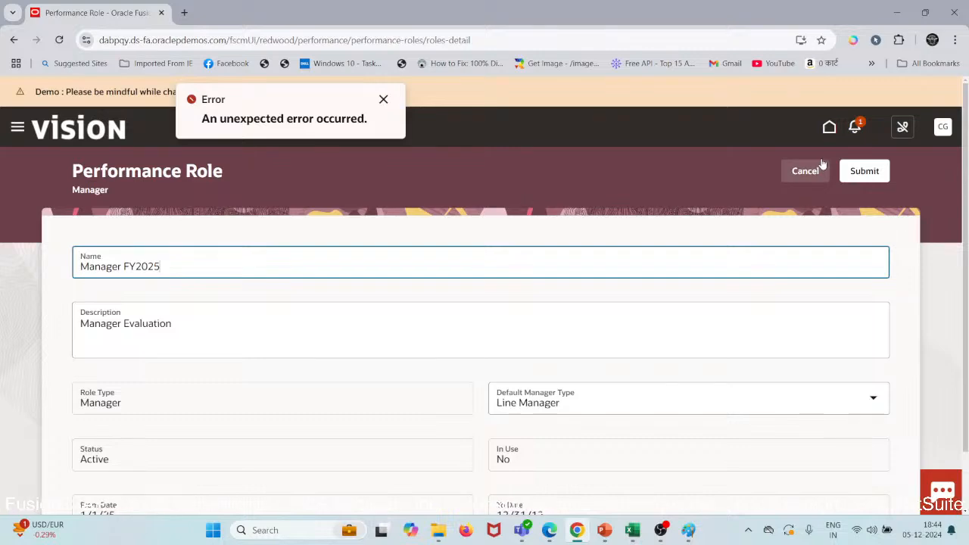
{"action": "left_click", "coordinate": [856, 173]}
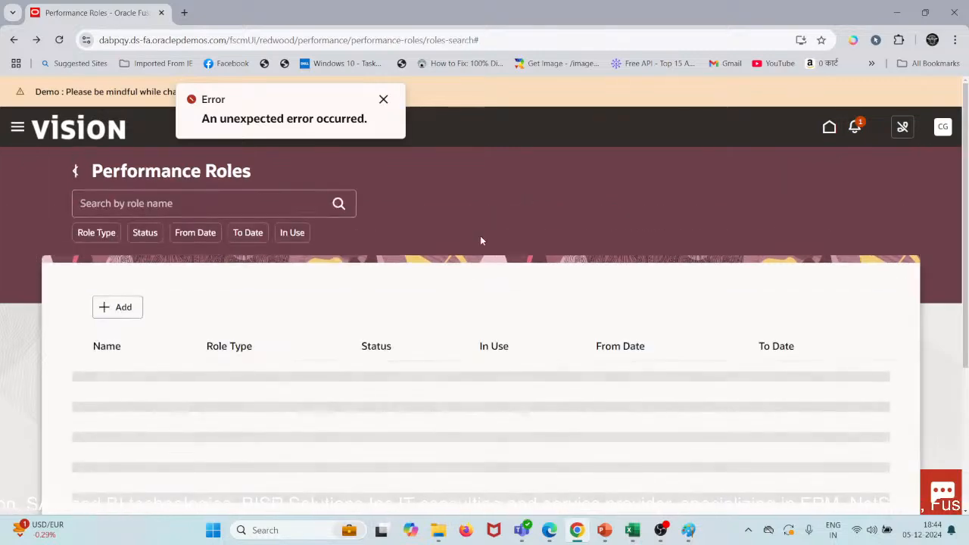
{"action": "scroll", "coordinate": [498, 348], "scroll_direction": "down", "scroll_amount": 2}
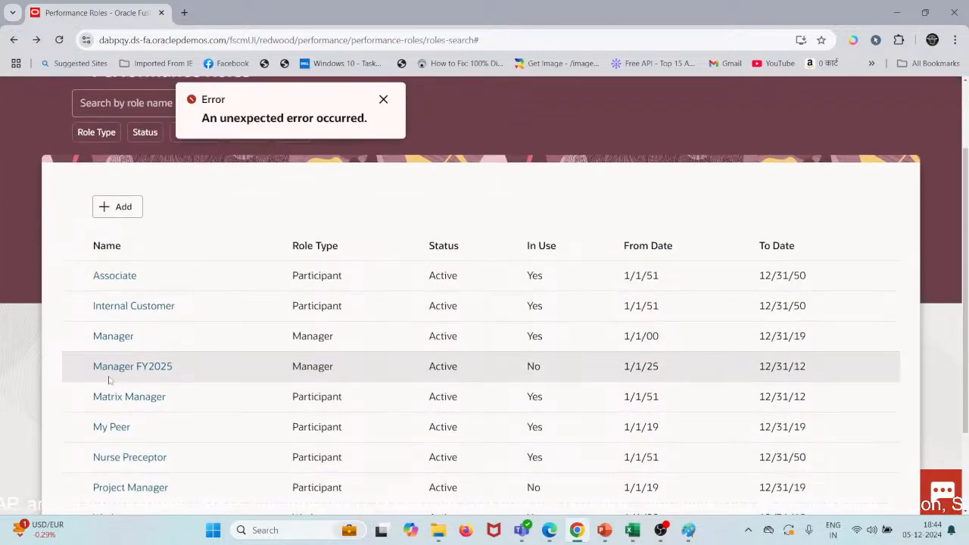
{"action": "scroll", "coordinate": [198, 394], "scroll_direction": "down", "scroll_amount": 2}
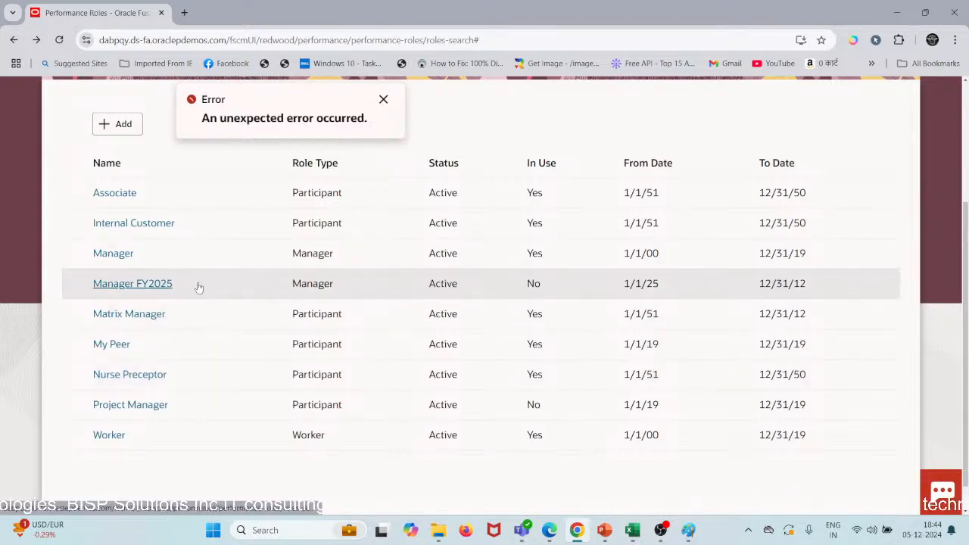
{"action": "left_click", "coordinate": [383, 99]}
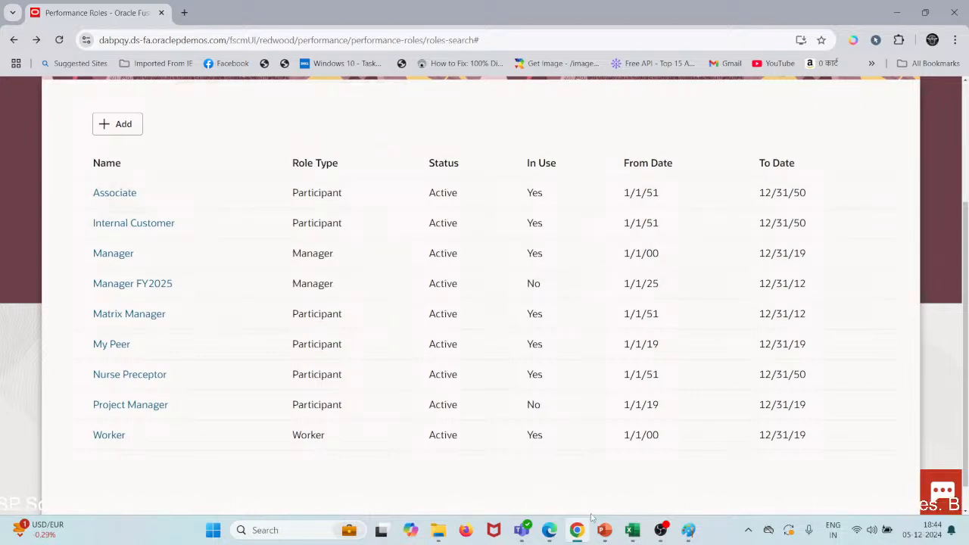
Switch to the Book1 workbook in Excel, enter the header "Performance Role" in G7, and widen column G to fit it
{"action": "left_click", "coordinate": [632, 537]}
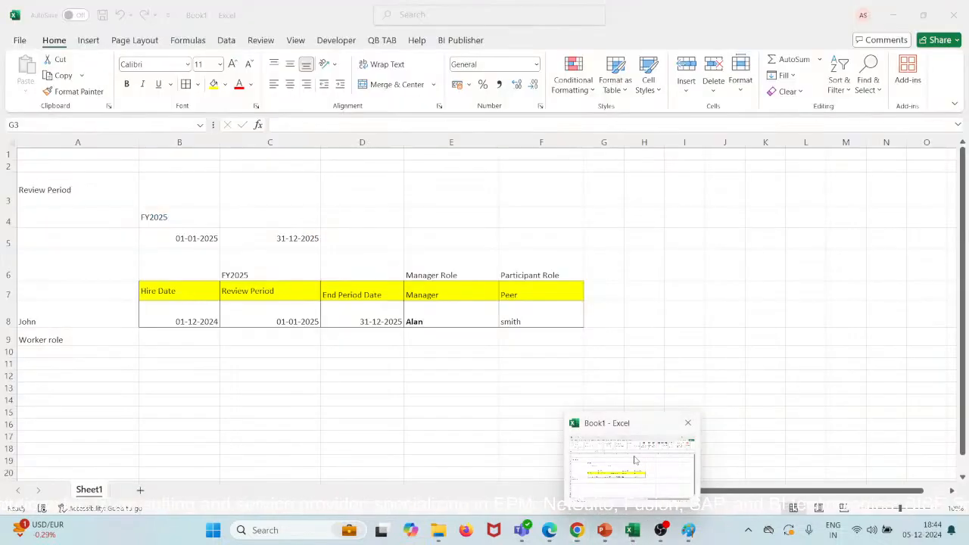
{"action": "left_click", "coordinate": [605, 293]}
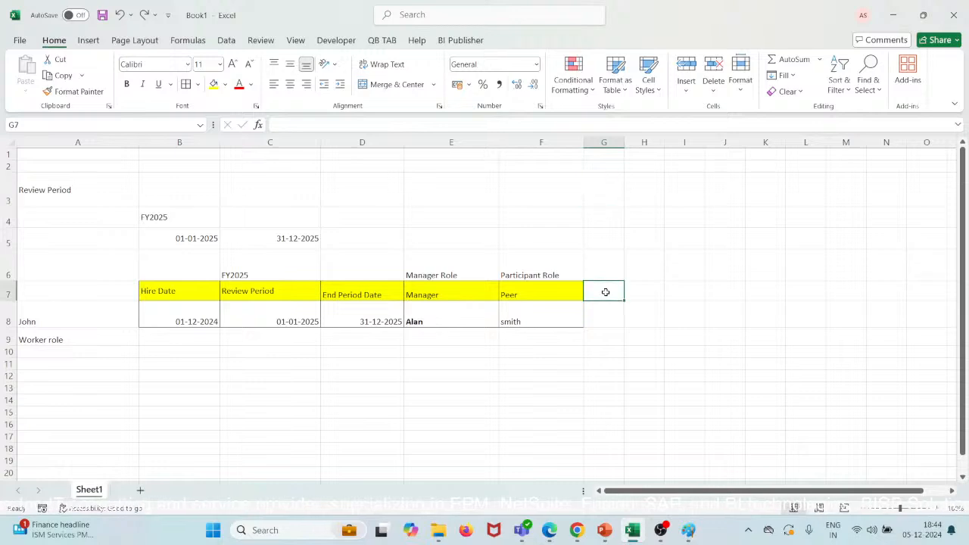
{"action": "double_click", "coordinate": [605, 292]}
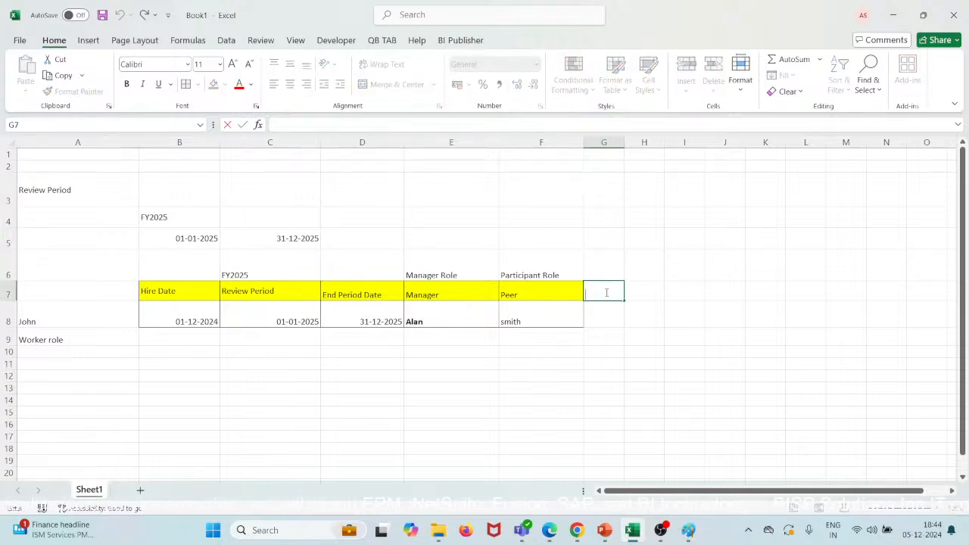
{"action": "type", "text": "Perfo"}
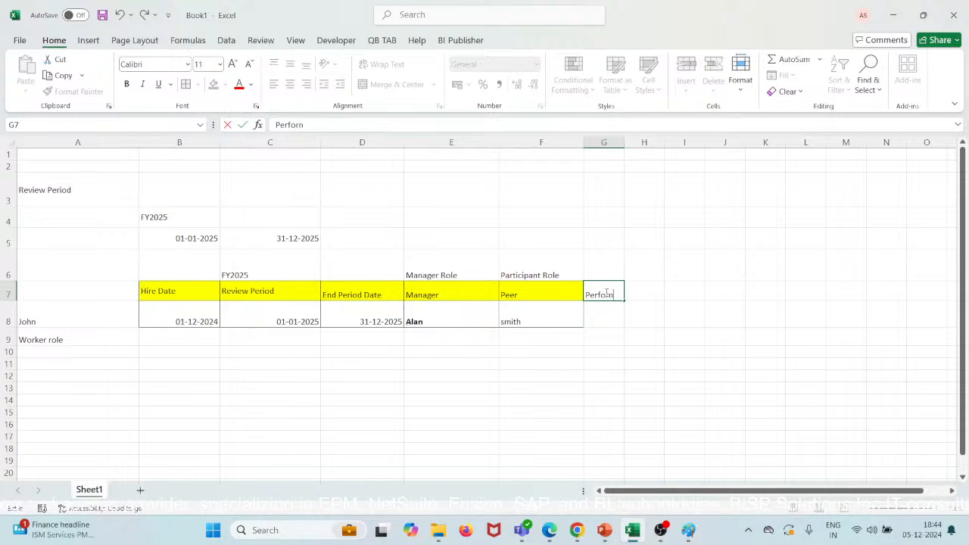
{"action": "type", "text": "rma"}
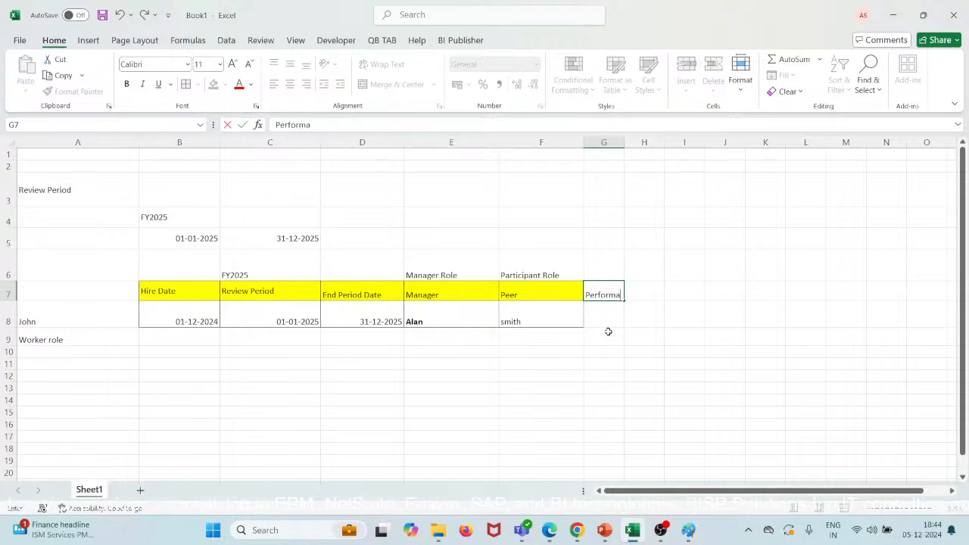
{"action": "type", "text": "nce Role"}
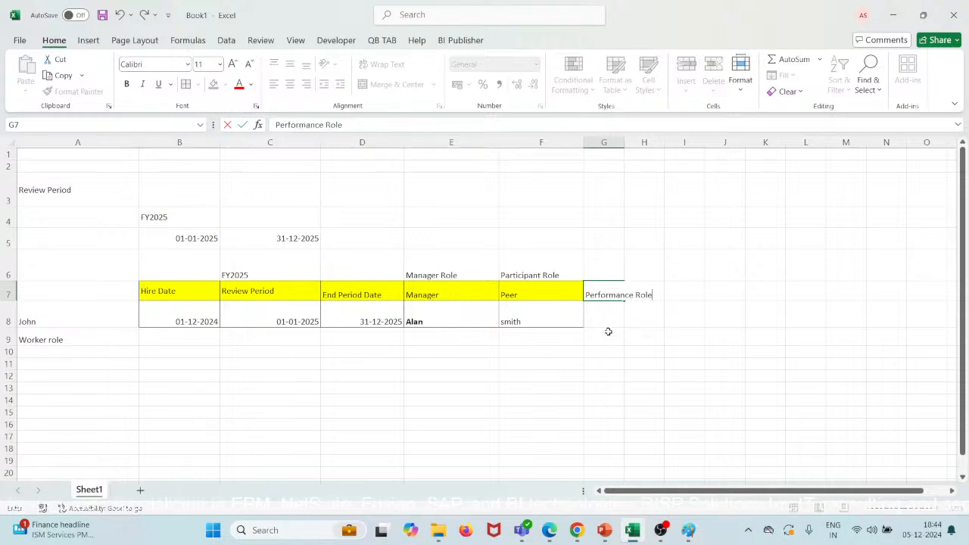
{"action": "left_click", "coordinate": [626, 142]}
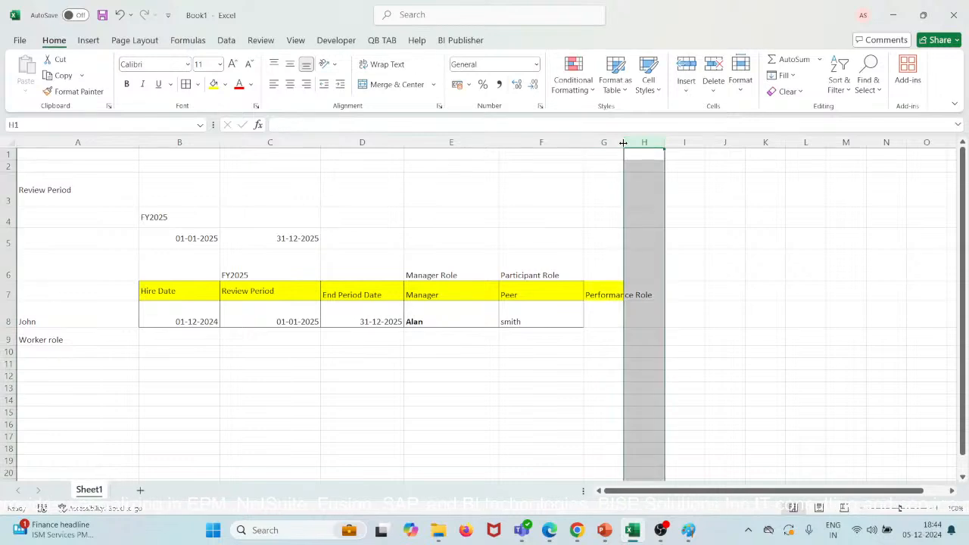
{"action": "mouse_move", "coordinate": [664, 144]}
{"action": "left_mouse_down"}
{"action": "mouse_move", "coordinate": [674, 148]}
{"action": "mouse_move", "coordinate": [665, 148]}
{"action": "left_mouse_up"}
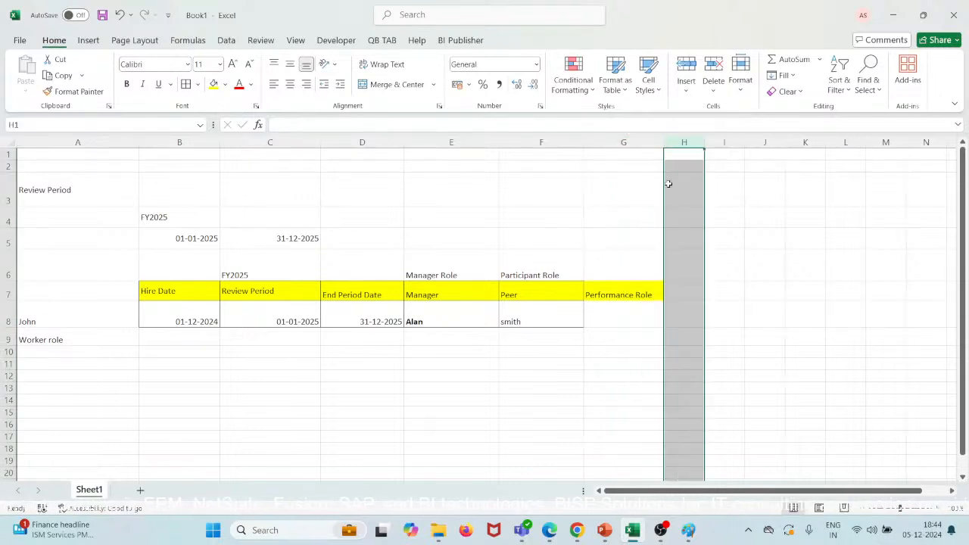
Enter "Manager FY2025" in G8 under the Performance Role header and apply borders to F7:G8
{"action": "left_click", "coordinate": [617, 315]}
{"action": "type", "text": "Manager"}
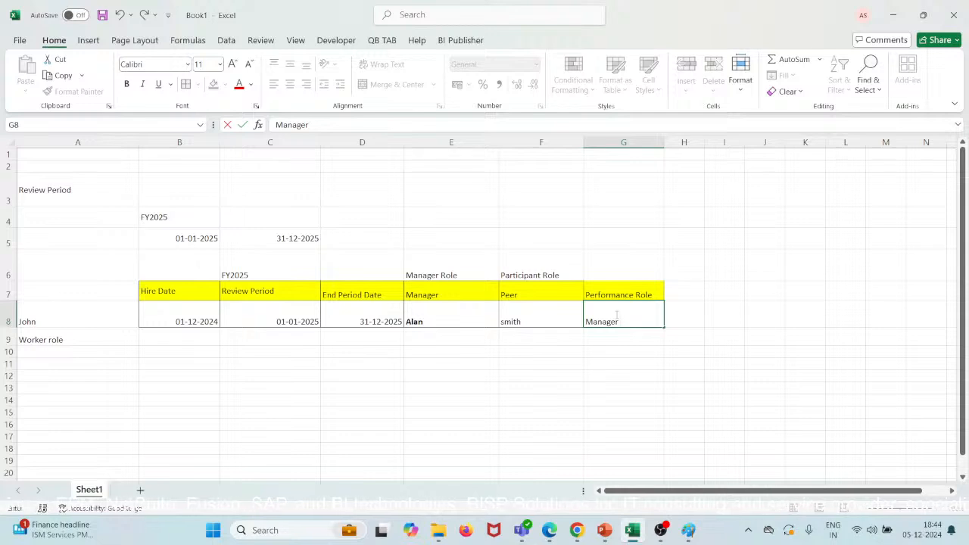
{"action": "type", "text": " FY20"}
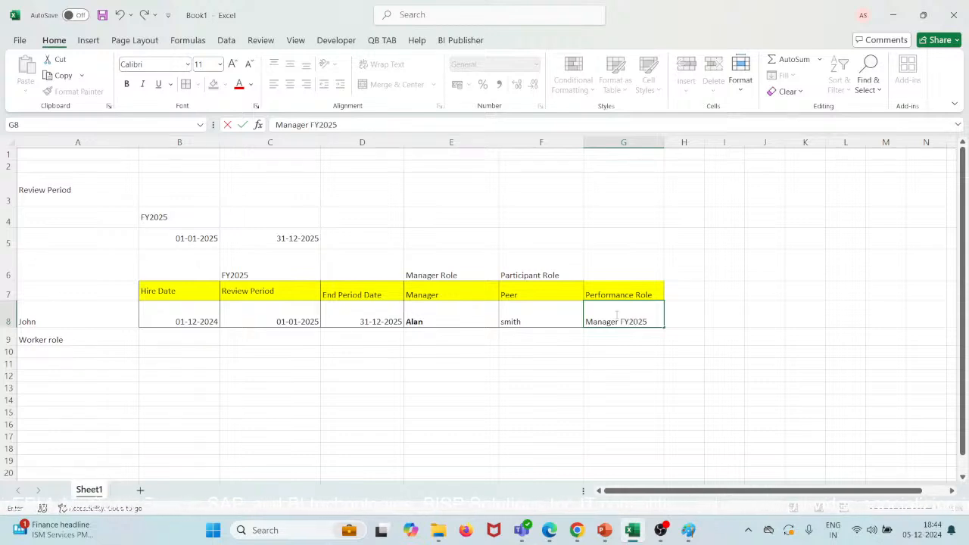
{"action": "type", "text": "25"}
{"action": "left_click", "coordinate": [627, 356]}
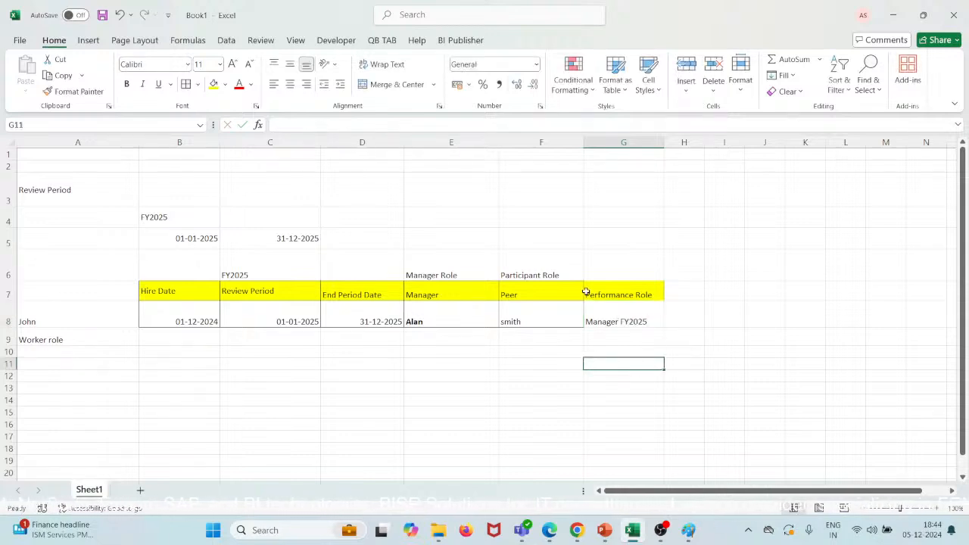
{"action": "left_click_drag", "start_coordinate": [572, 291], "coordinate": [647, 317]}
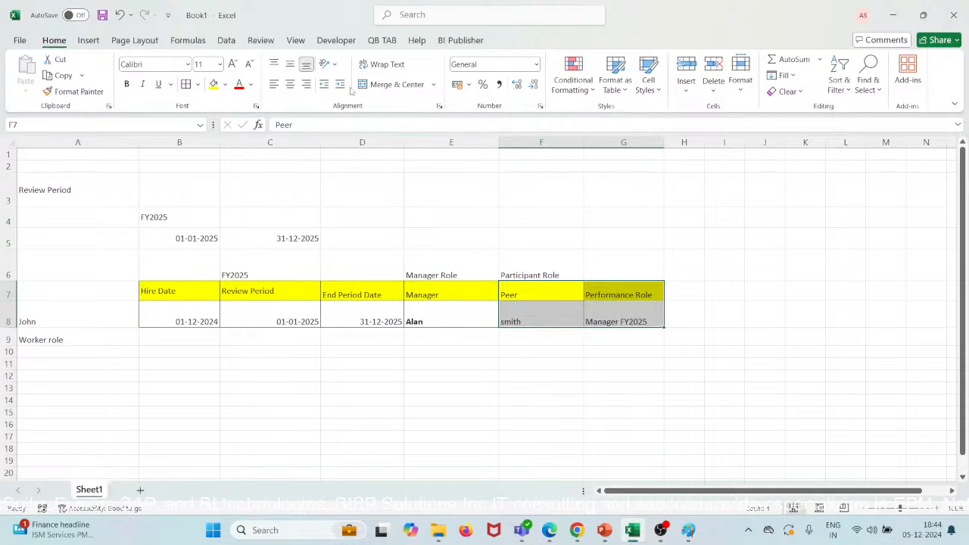
{"action": "left_click", "coordinate": [382, 296]}
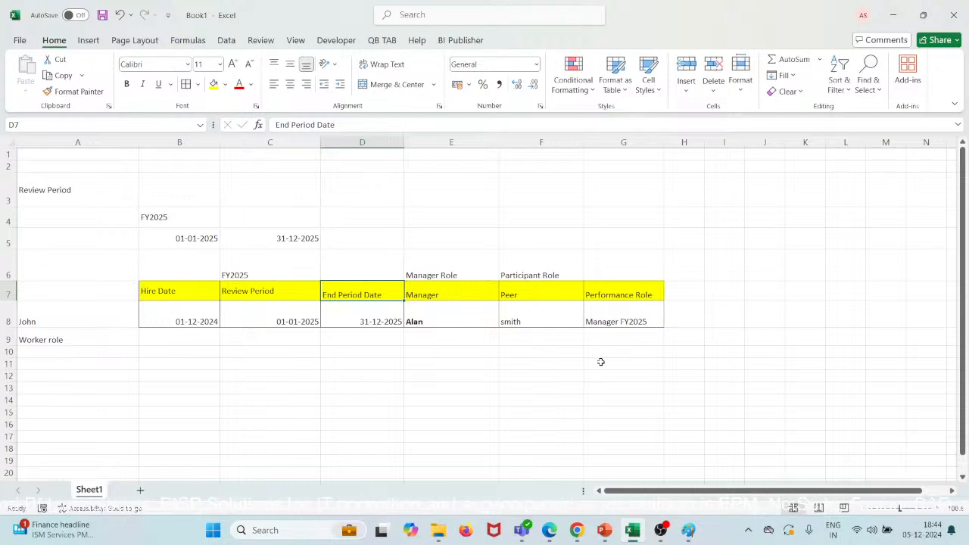
Switch to the PowerPoint slide show and advance to the Eligibility Profile slide
{"action": "left_click", "coordinate": [602, 532]}
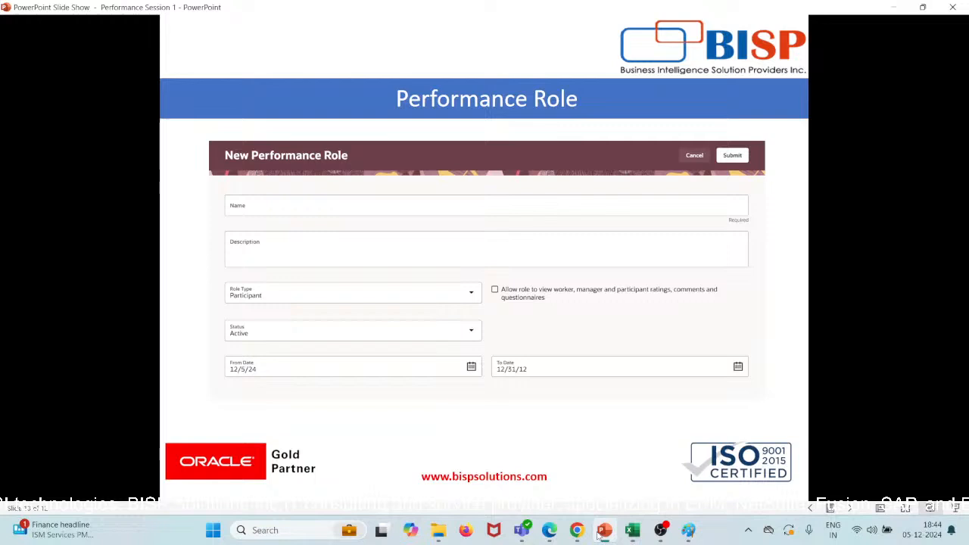
{"action": "left_click", "coordinate": [274, 297]}
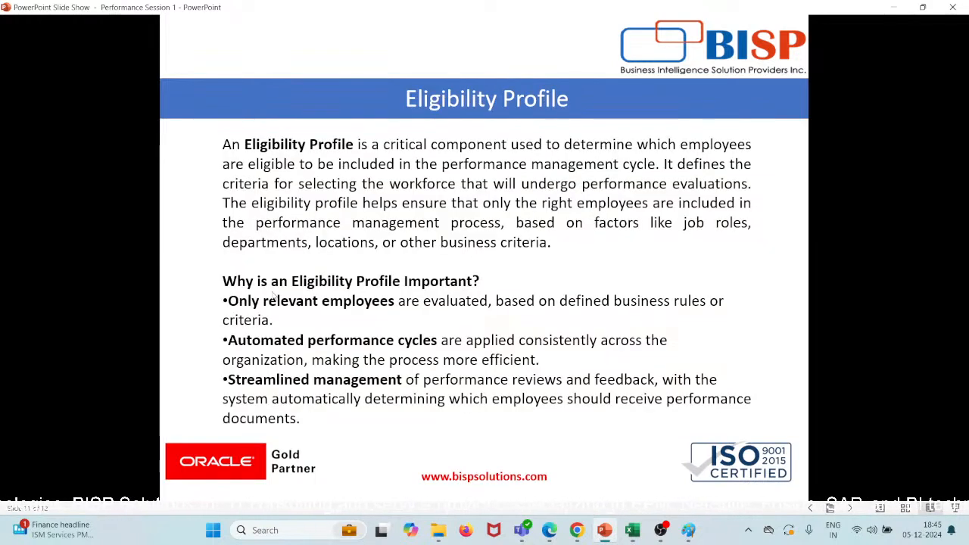
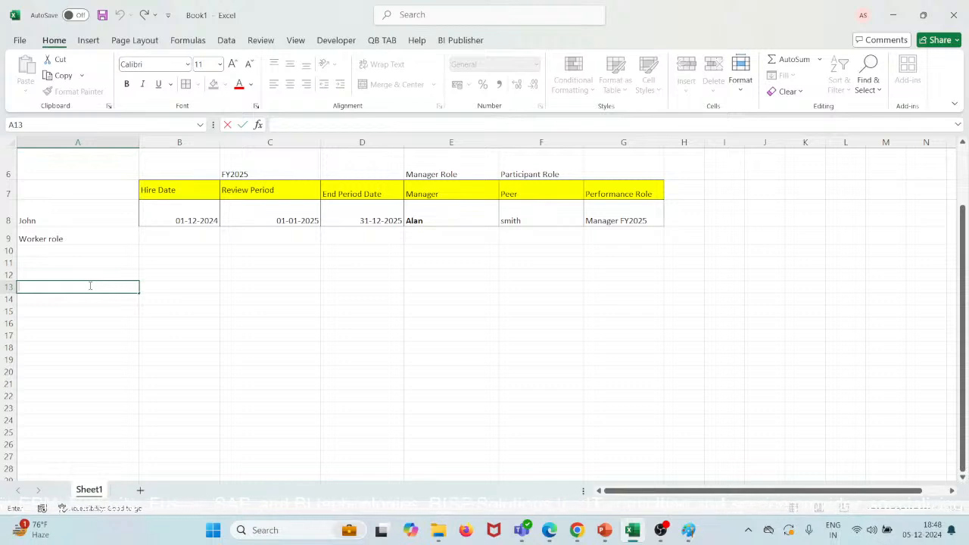
Enter the heading "Eligibility Criteria" in cell A13
{"action": "type", "text": "Eligi"}
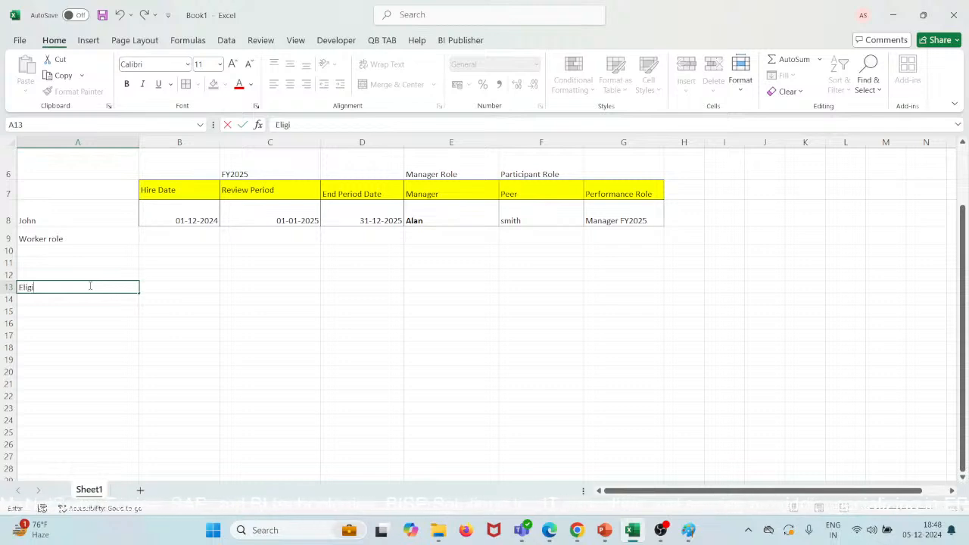
{"action": "type", "text": "nbili"}
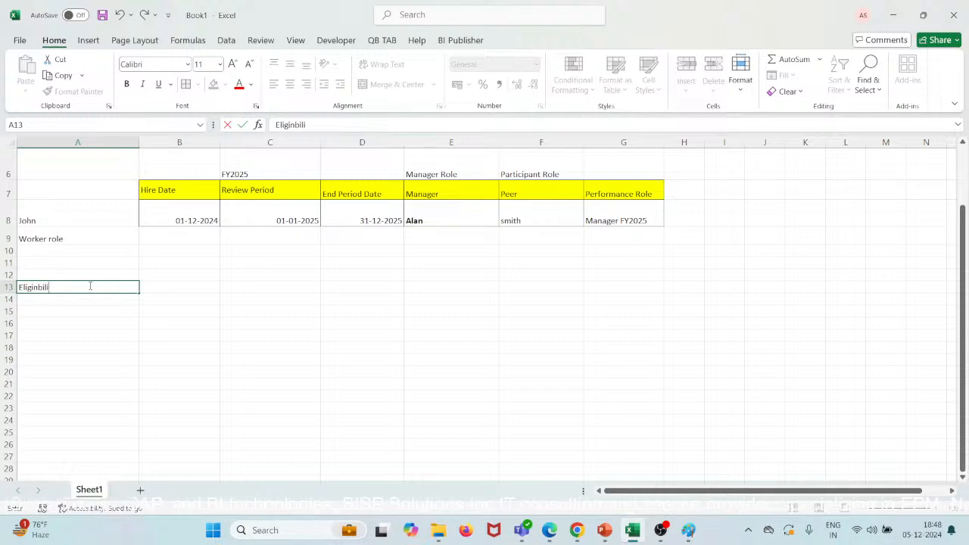
{"action": "type", "text": "ty"}
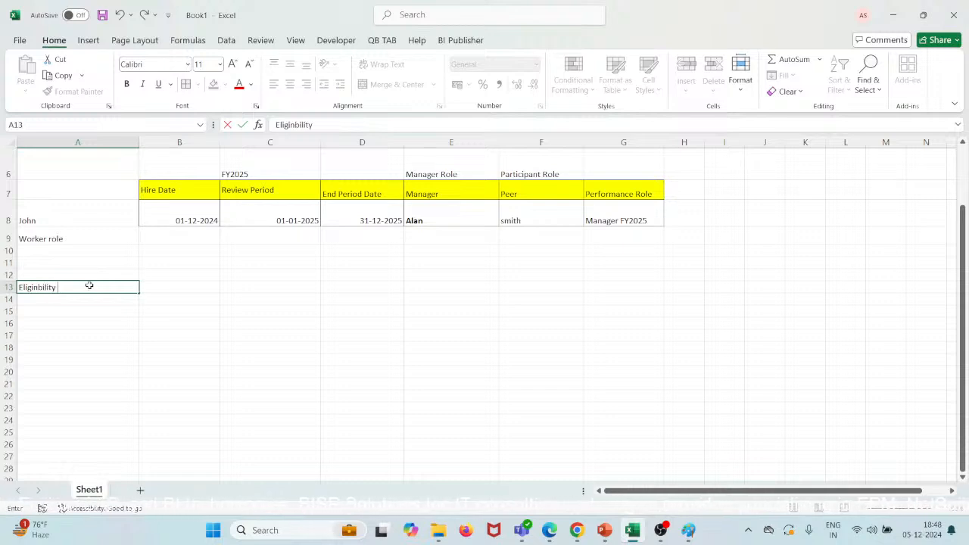
{"action": "key", "text": "ctrl+Return"}
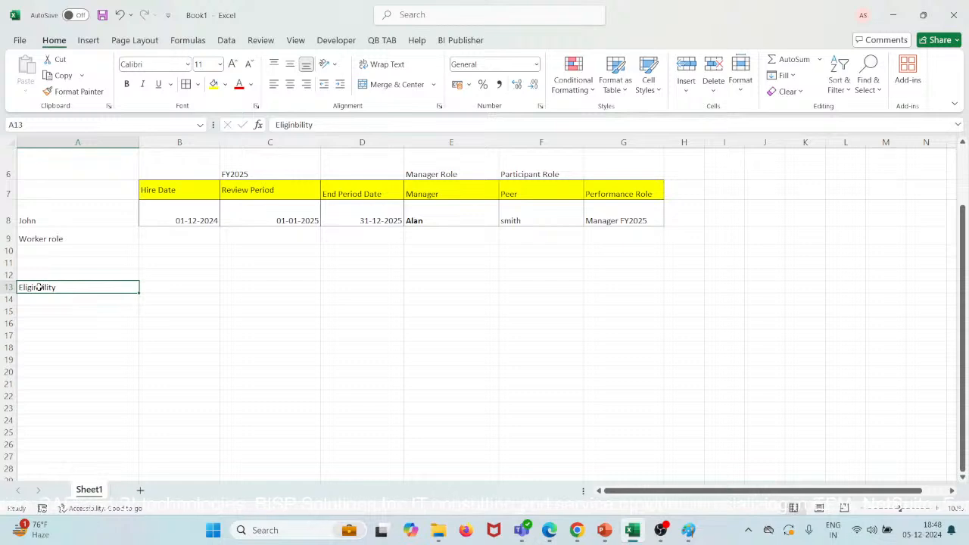
{"action": "double_click", "coordinate": [40, 287]}
{"action": "key", "text": "BackSpace"}
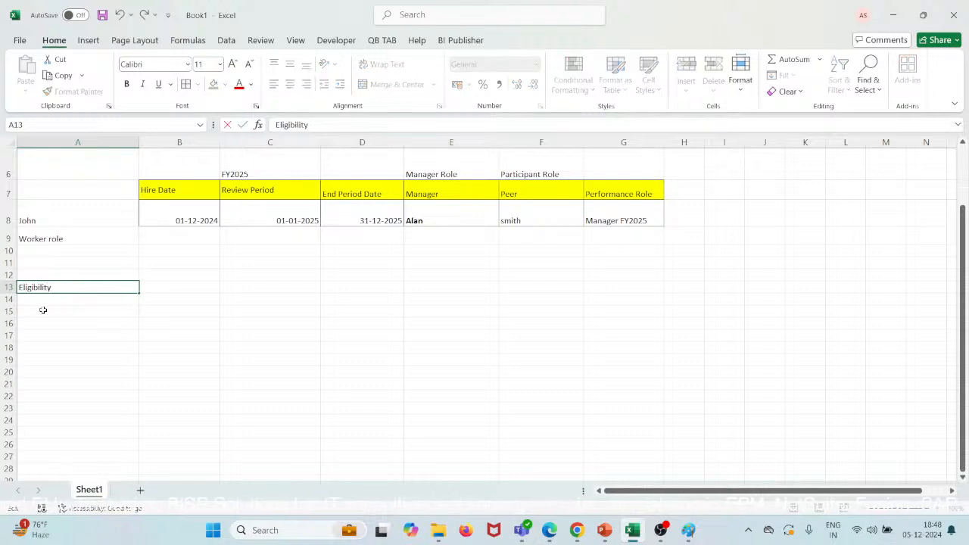
{"action": "type", "text": "Criteroia"}
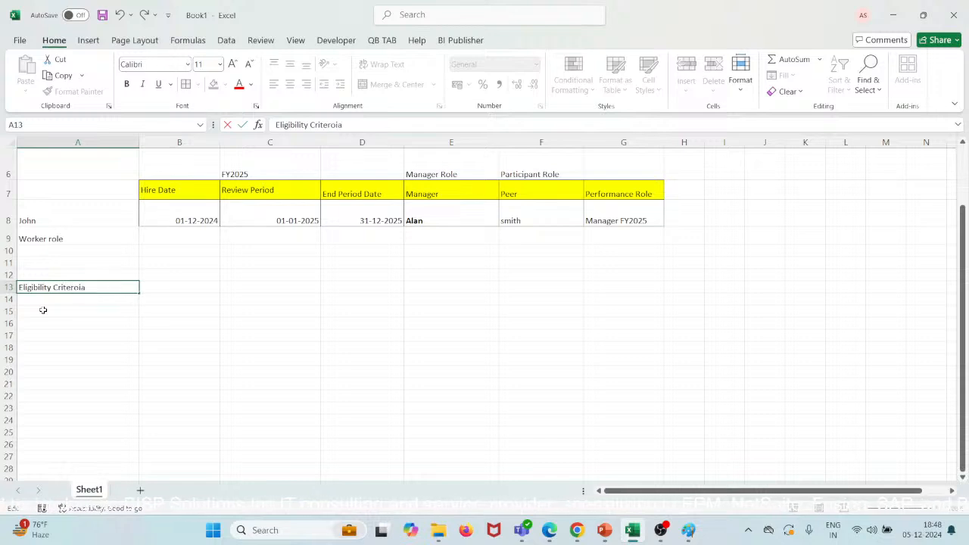
{"action": "key", "text": "BackSpace"}
{"action": "key", "text": "BackSpace"}
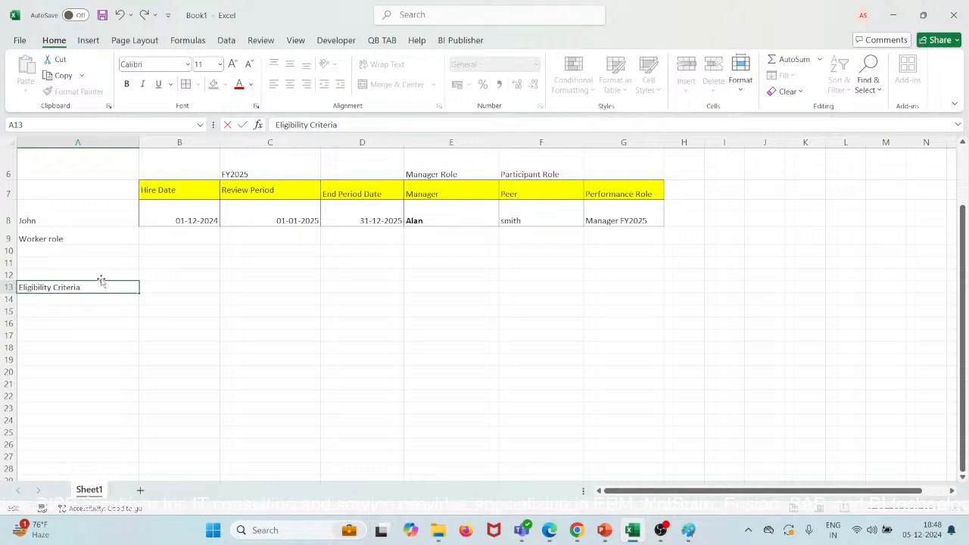
Increase the height of row 13 slightly and middle-align the Eligibility Criteria heading in A13 vertically
{"action": "left_click", "coordinate": [6, 287]}
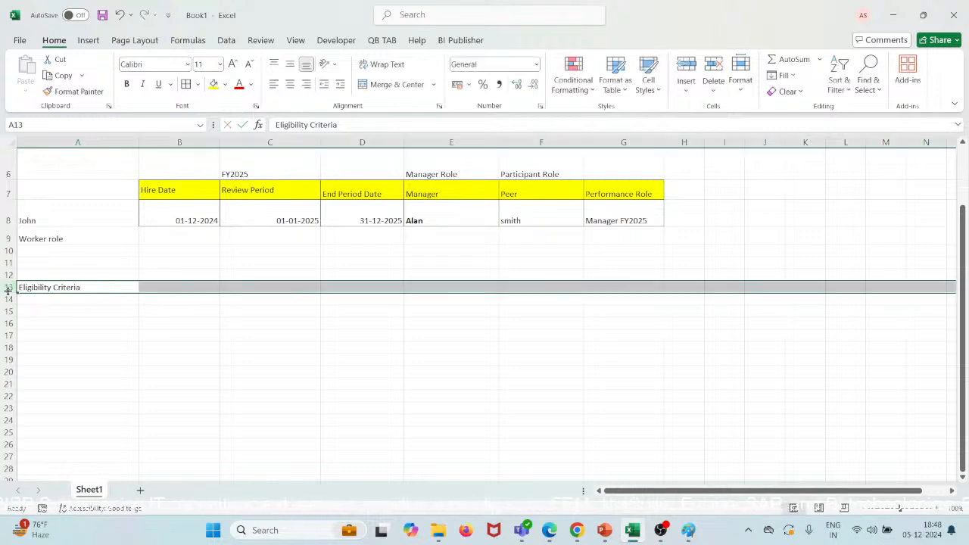
{"action": "left_click_drag", "start_coordinate": [7, 293], "coordinate": [11, 299]}
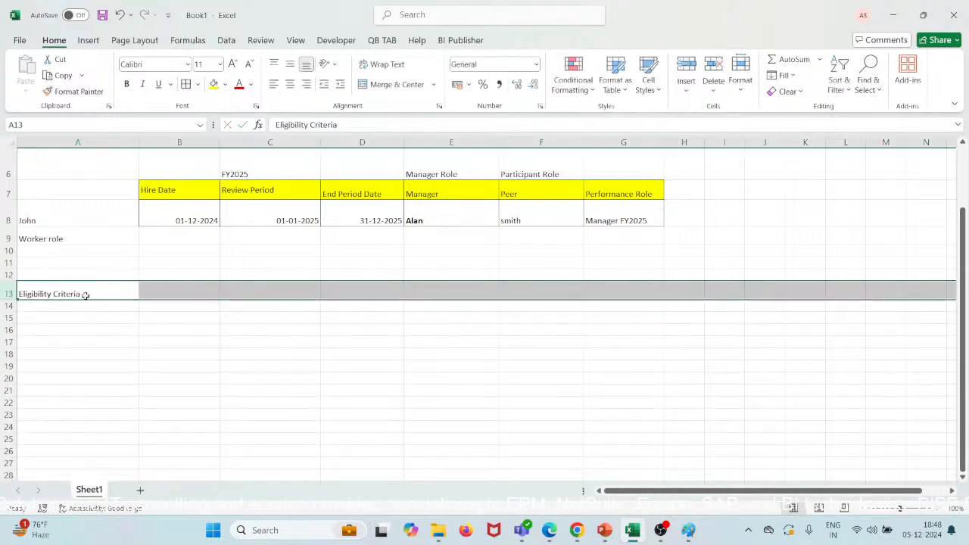
{"action": "left_click", "coordinate": [84, 294]}
{"action": "left_click", "coordinate": [292, 66]}
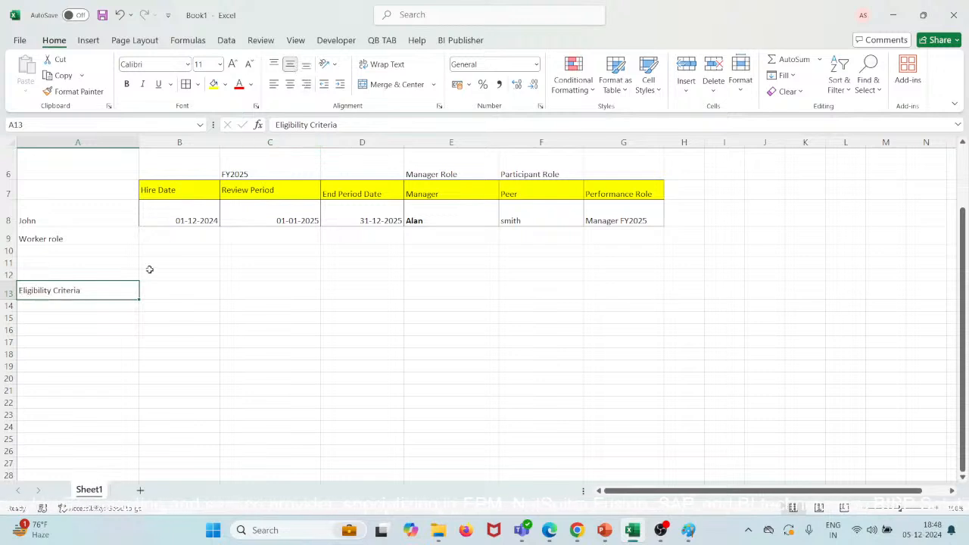
Make the Eligibility Criteria heading in A13 and the peer's name in F8 bold
{"action": "key", "text": "ctrl+b"}
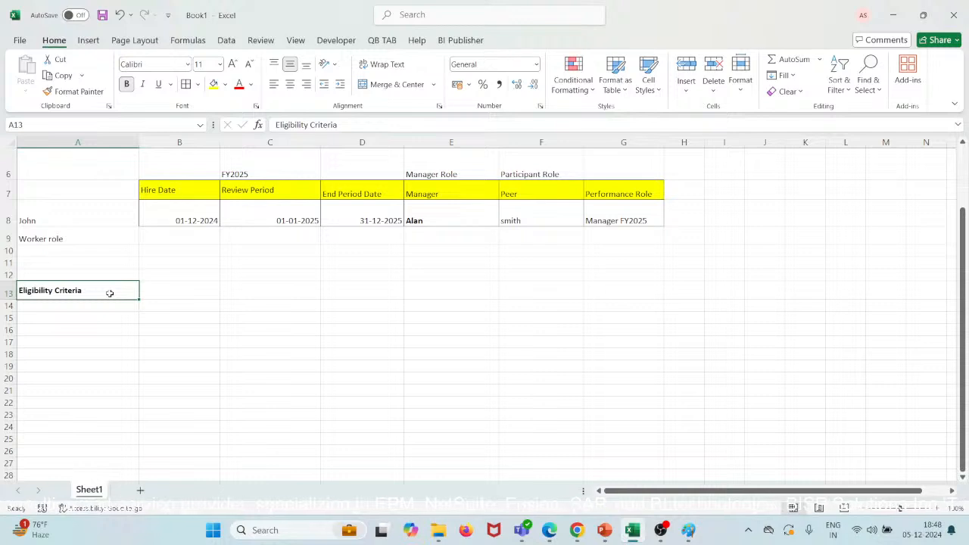
{"action": "left_click", "coordinate": [505, 221]}
{"action": "key", "text": "ctrl+b"}
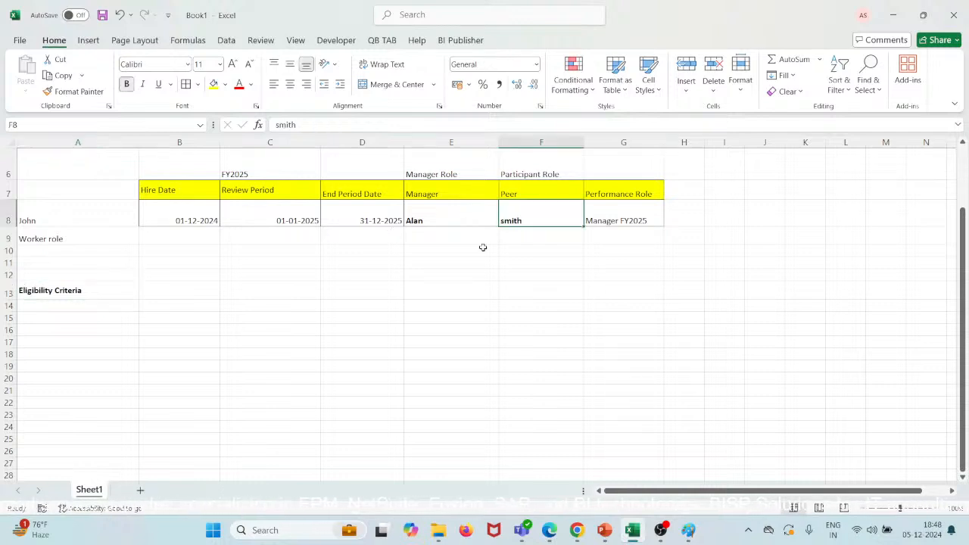
Enter the label "Job Role" in B14 below the Eligibility Criteria heading
{"action": "left_click", "coordinate": [181, 302]}
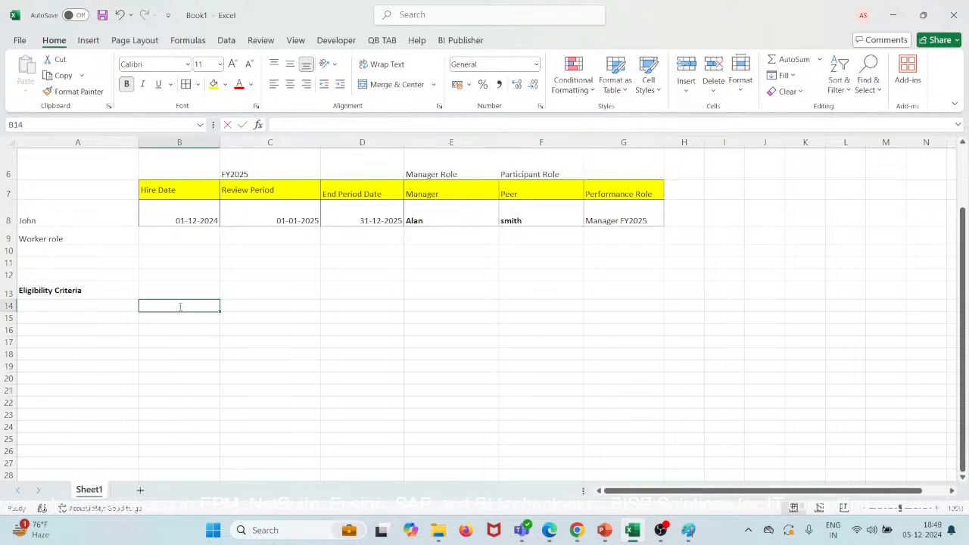
{"action": "type", "text": "Joib"}
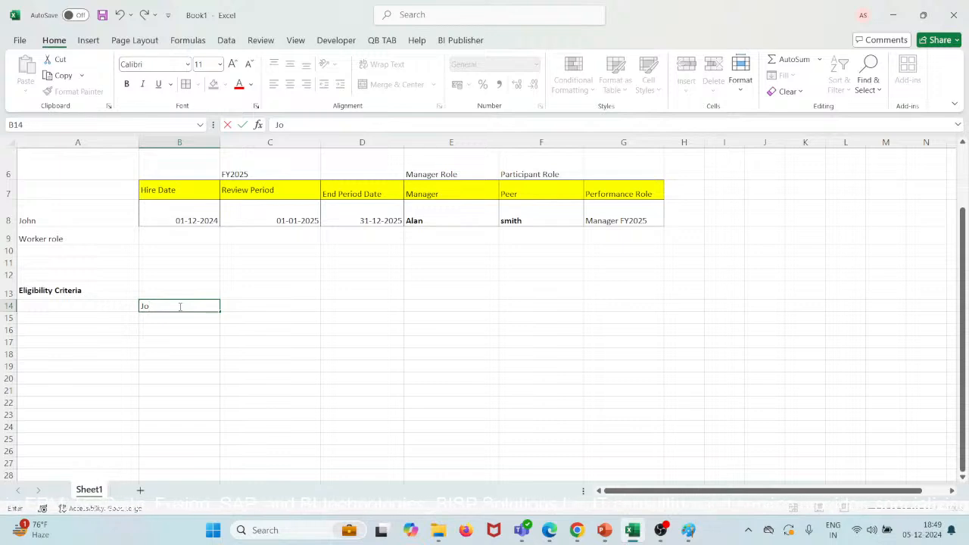
{"action": "type", "text": "b Role"}
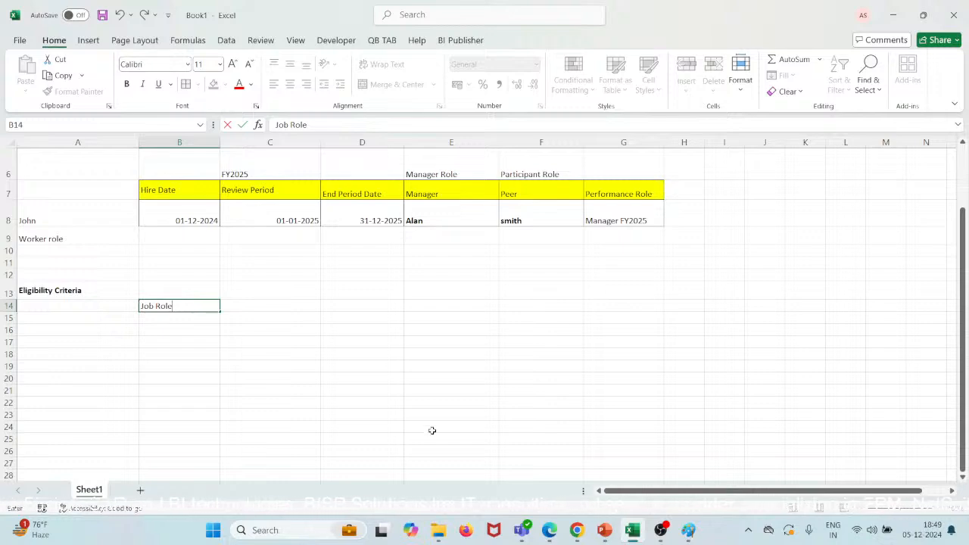
Check the Eligibility Scenario slide in the PowerPoint slide show, return to Excel, and enter "Sales" in C14 as the job role
{"action": "mouse_move", "coordinate": [620, 528]}
{"action": "left_click", "coordinate": [605, 458]}
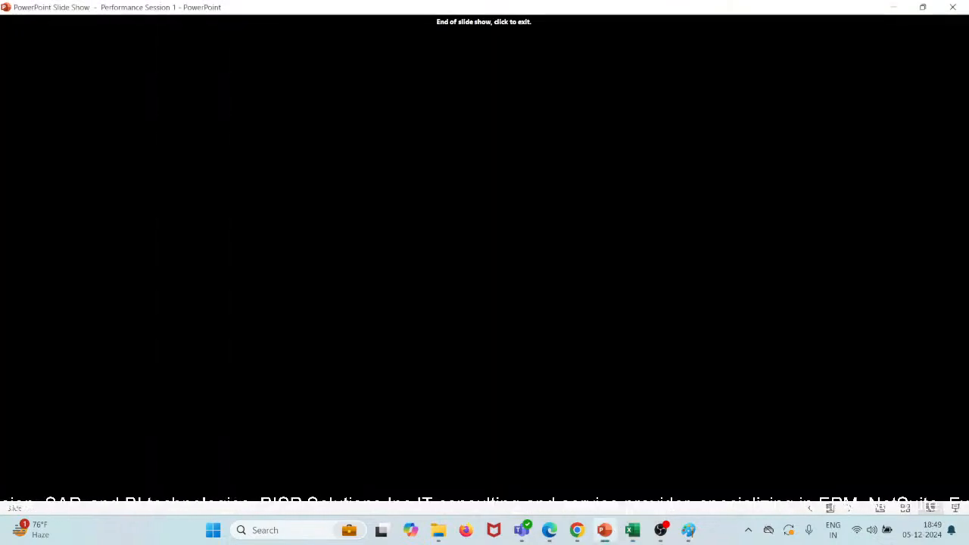
{"action": "key", "text": "Left"}
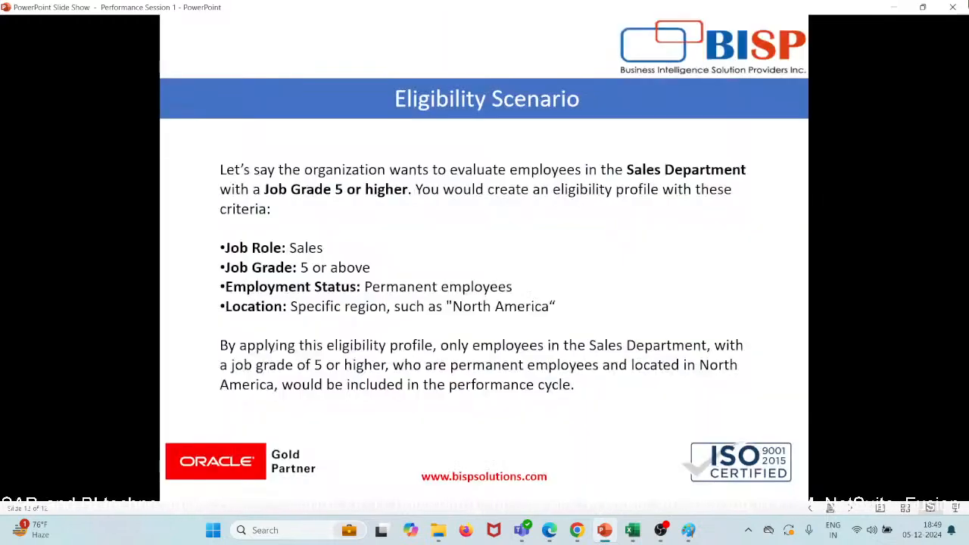
{"action": "left_click", "coordinate": [894, 7]}
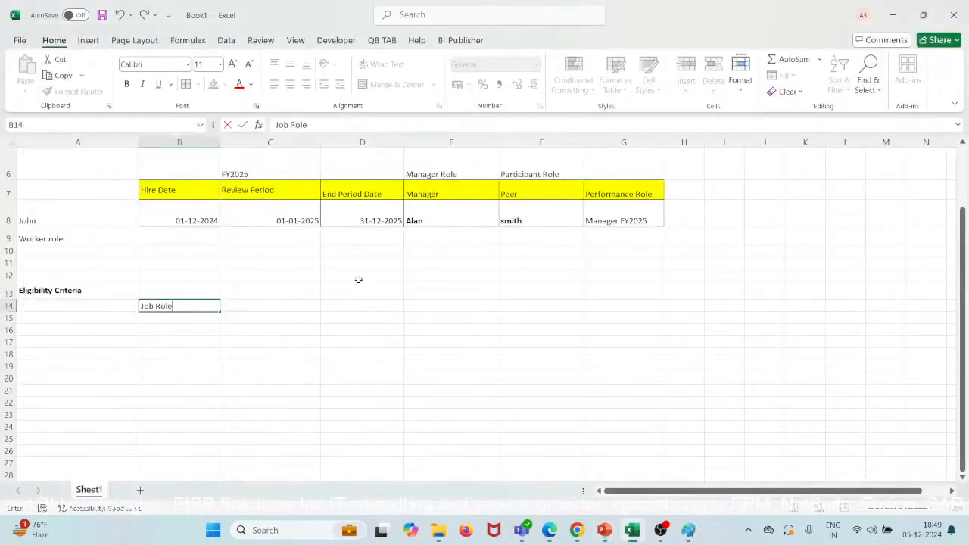
{"action": "left_click", "coordinate": [252, 302]}
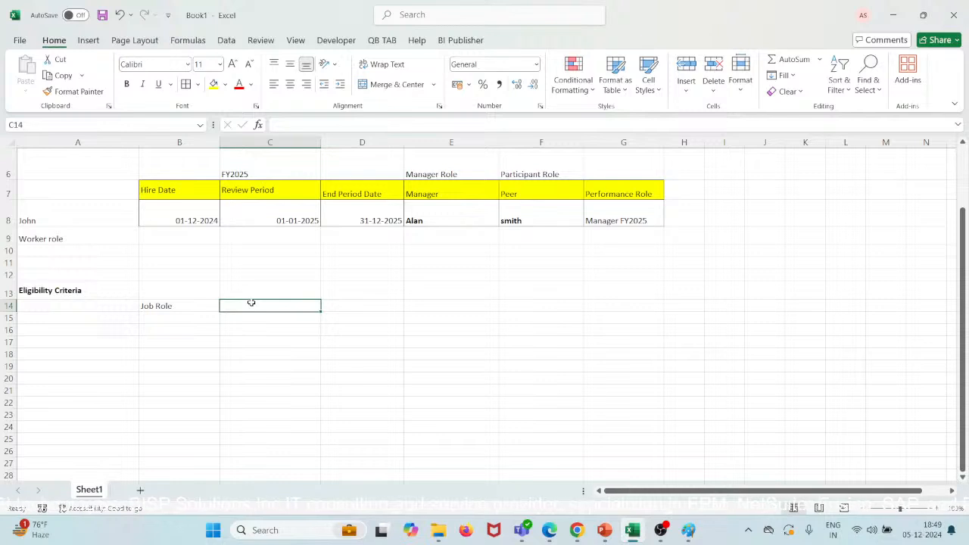
{"action": "type", "text": "Sal"}
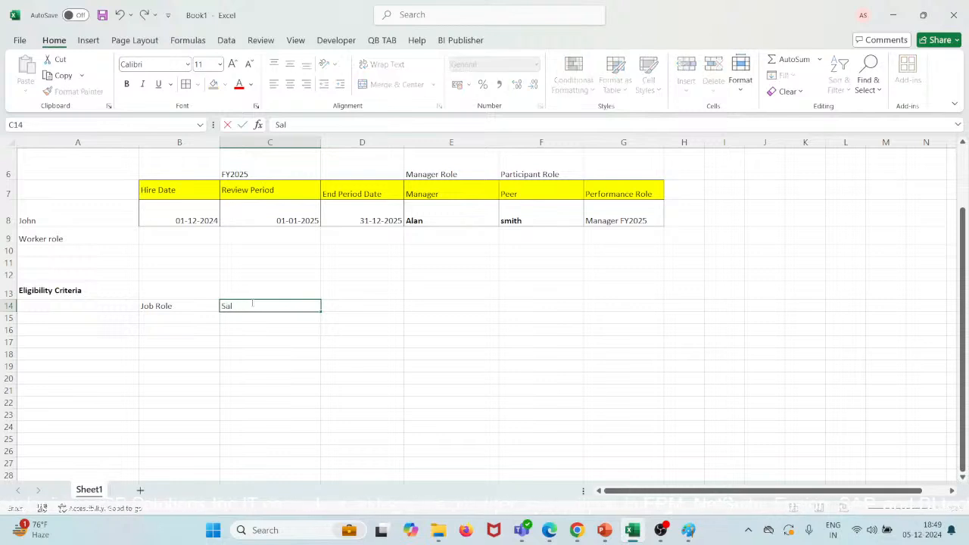
{"action": "type", "text": "es"}
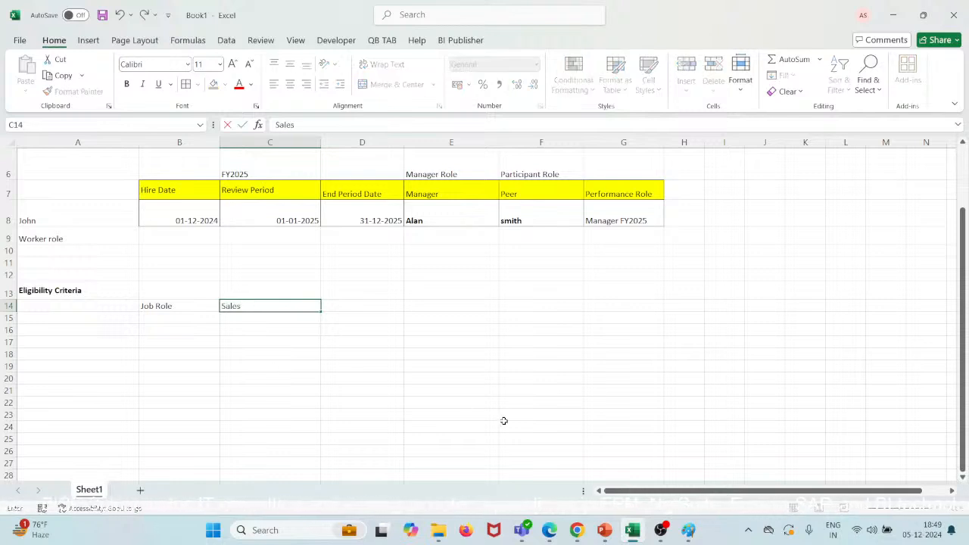
Consult the Eligibility Scenario slide again and add the criterion "Job Grade" in B15 with "5 or above" in C15
{"action": "mouse_move", "coordinate": [600, 527]}
{"action": "left_click", "coordinate": [587, 492]}
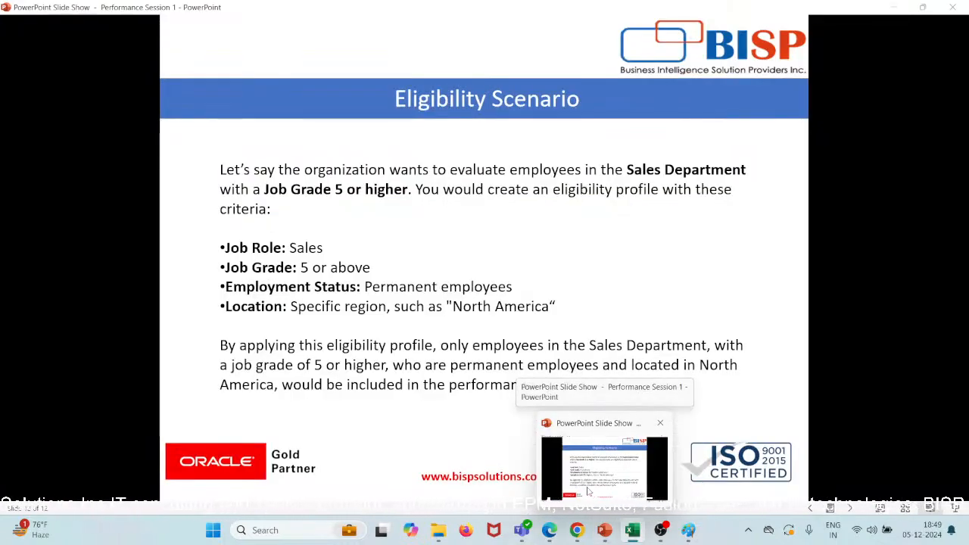
{"action": "key", "text": "alt+Tab"}
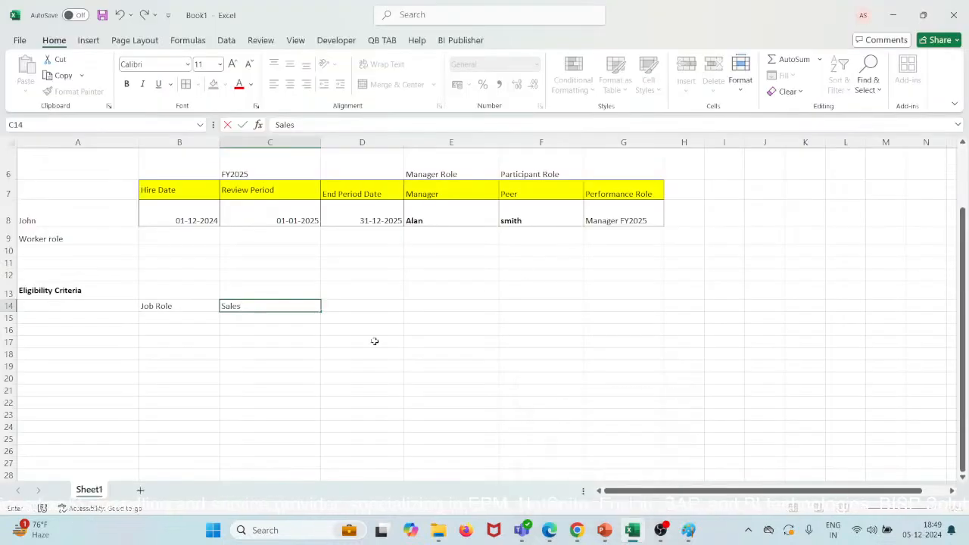
{"action": "left_click", "coordinate": [182, 322]}
{"action": "type", "text": "Job "}
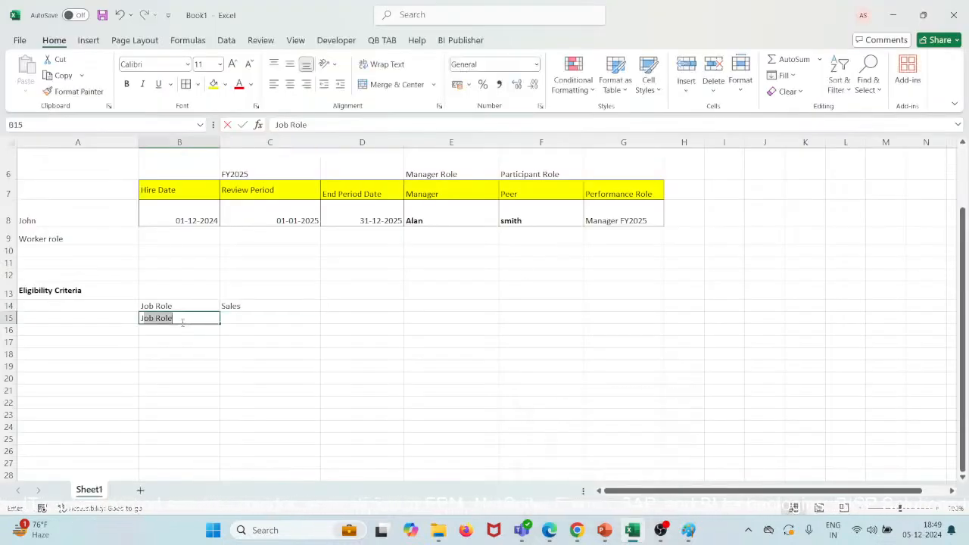
{"action": "type", "text": "Grade"}
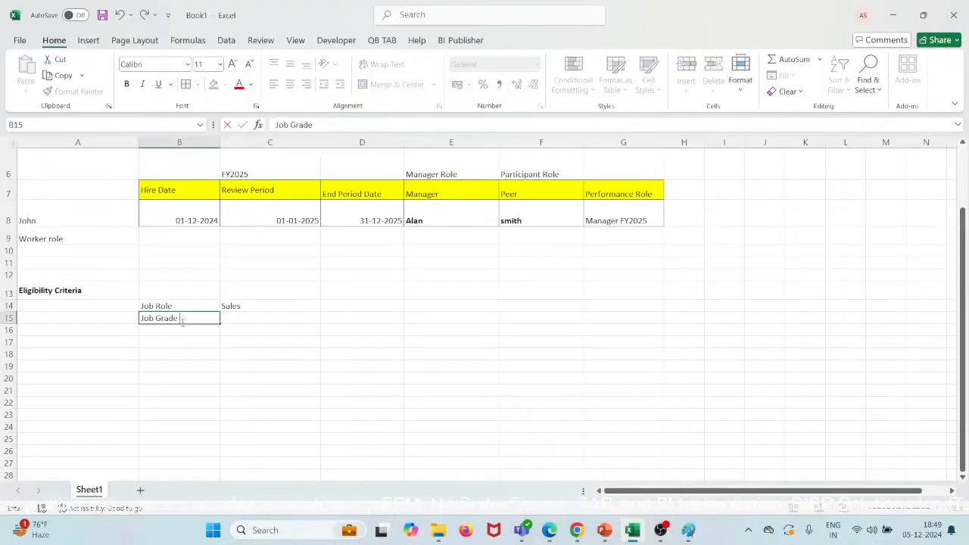
{"action": "key", "text": "Tab"}
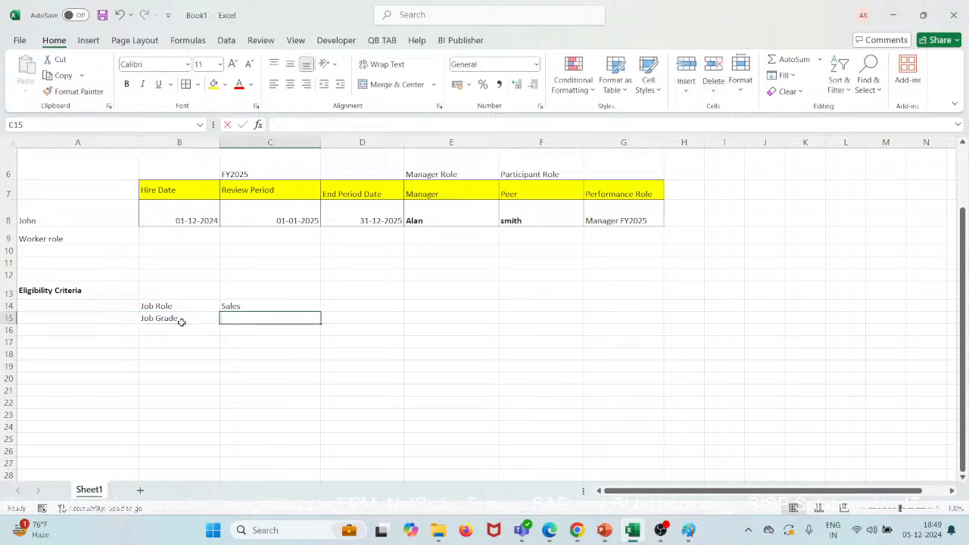
{"action": "type", "text": "5 or ab"}
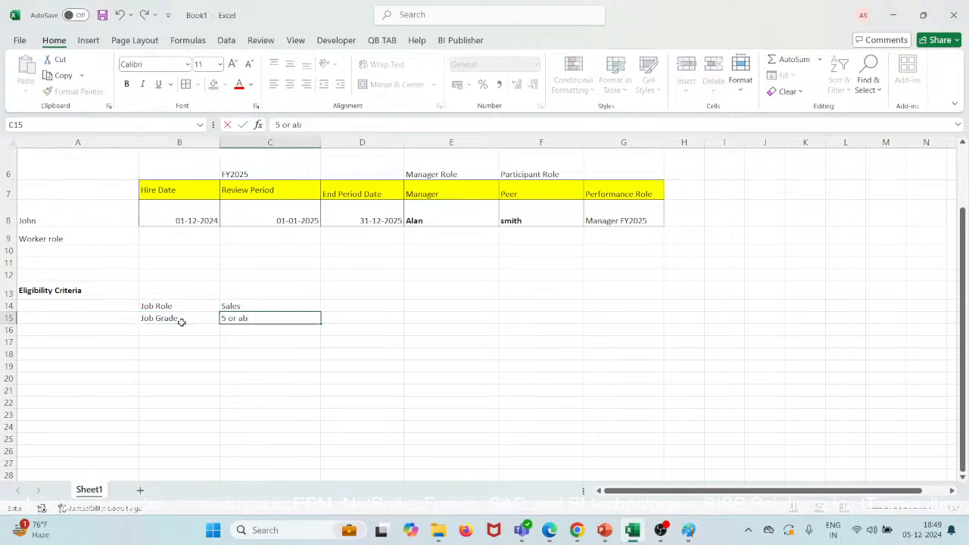
{"action": "type", "text": "ove"}
{"action": "key", "text": "Return"}
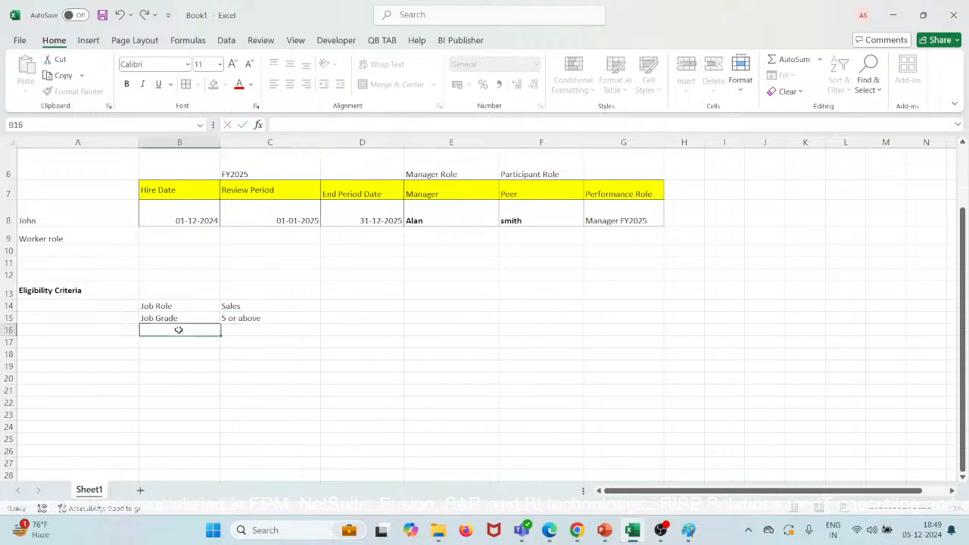
Consult the Eligibility Scenario slide once more and enter the label "Employment statement" in B16
{"action": "left_click", "coordinate": [605, 462]}
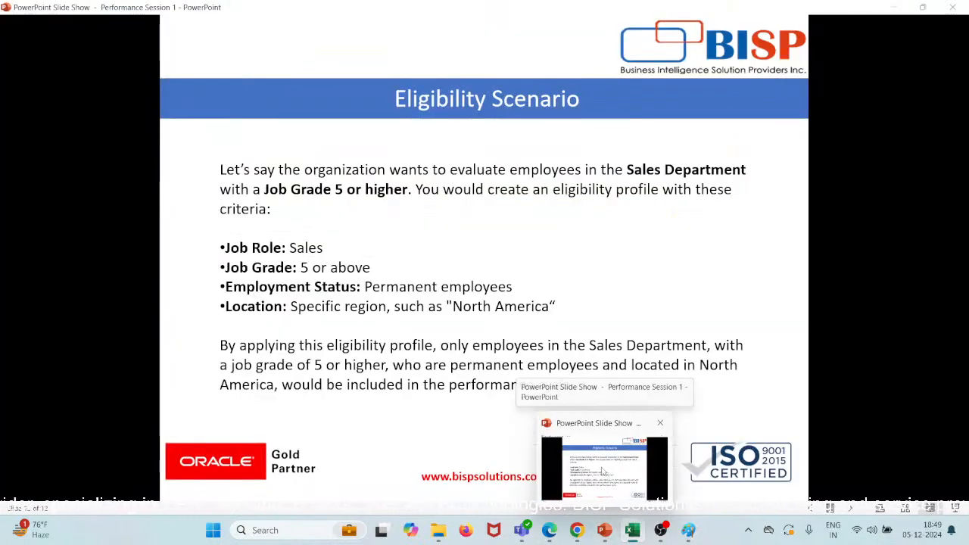
{"action": "key", "text": "alt+Tab"}
{"action": "type", "text": "Emp"}
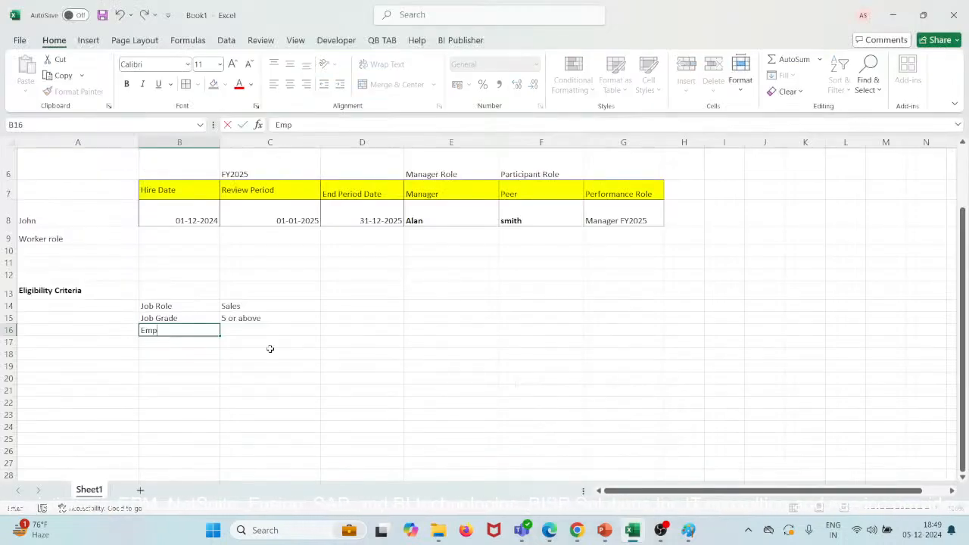
{"action": "type", "text": ";ly"}
{"action": "type", "text": "yt"}
{"action": "type", "text": "me"}
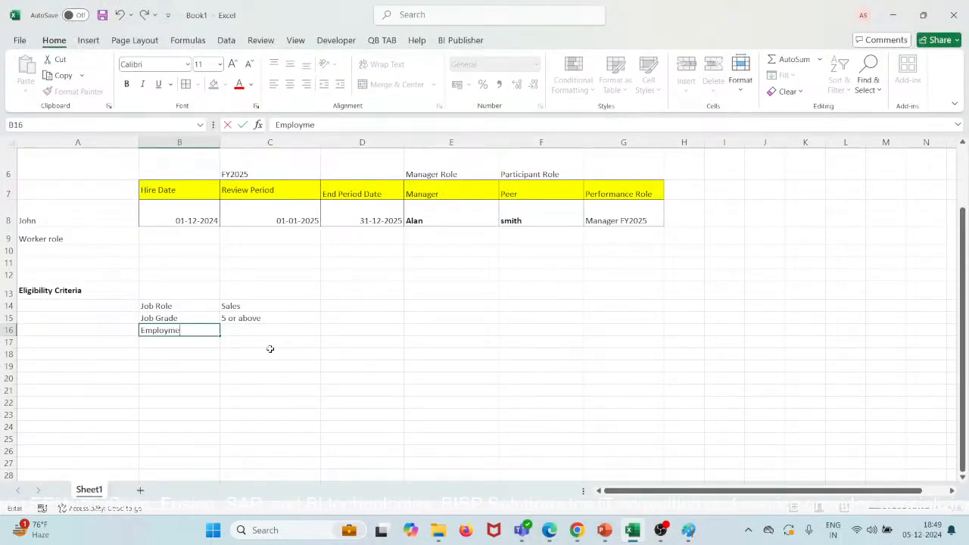
{"action": "type", "text": "nt staten"}
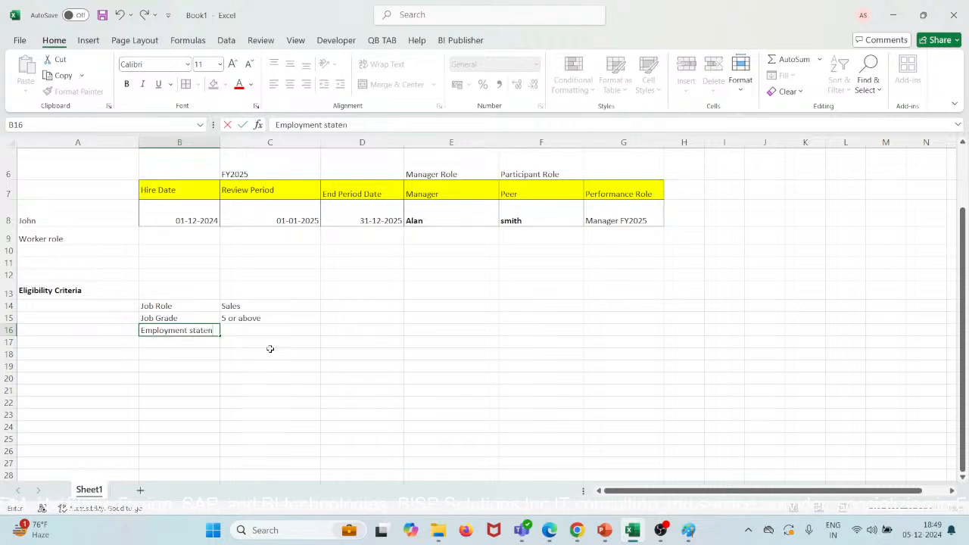
{"action": "key", "text": "BackSpace"}
{"action": "type", "text": "ment"}
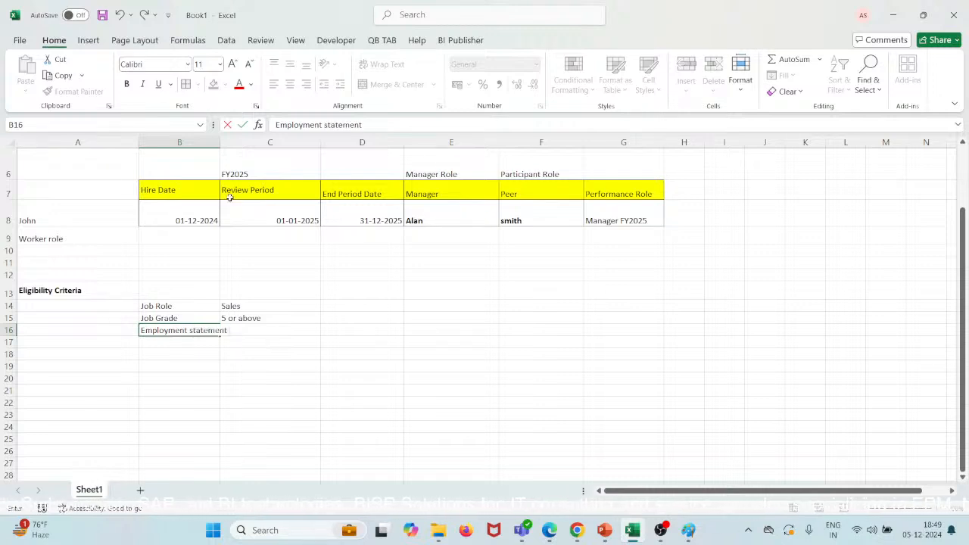
Widen column B to fit the Employment statement label and select C16 beside it
{"action": "left_click", "coordinate": [218, 143]}
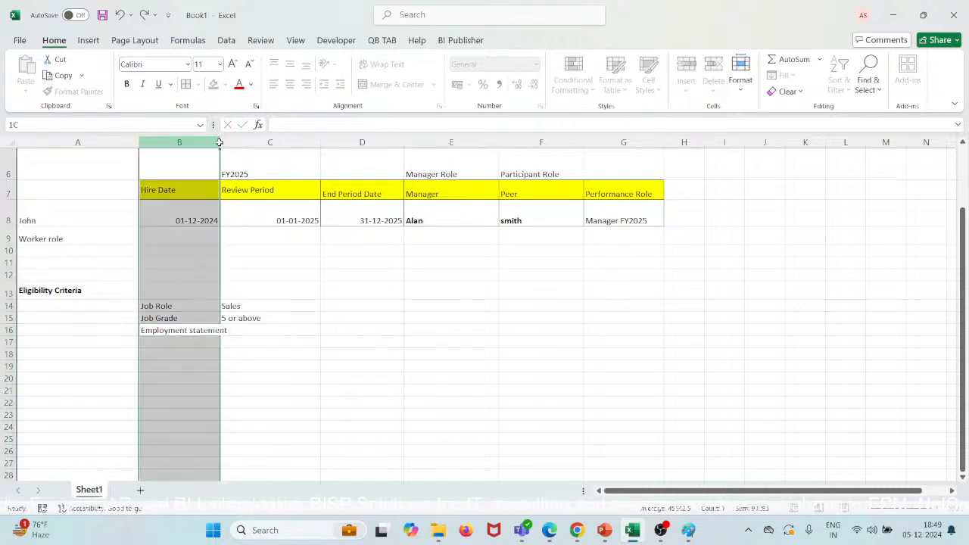
{"action": "mouse_move", "coordinate": [219, 143]}
{"action": "left_mouse_down"}
{"action": "mouse_move", "coordinate": [252, 146]}
{"action": "mouse_move", "coordinate": [238, 146]}
{"action": "left_mouse_up"}
{"action": "left_click", "coordinate": [275, 330]}
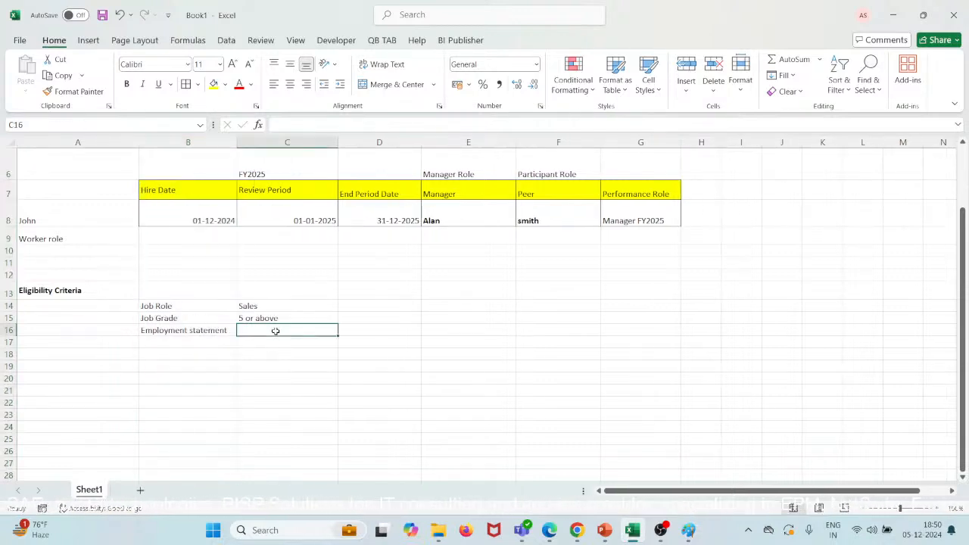
Enter "Permanent" in C16 as the value for the Employment statement criterion
{"action": "type", "text": "Perma"}
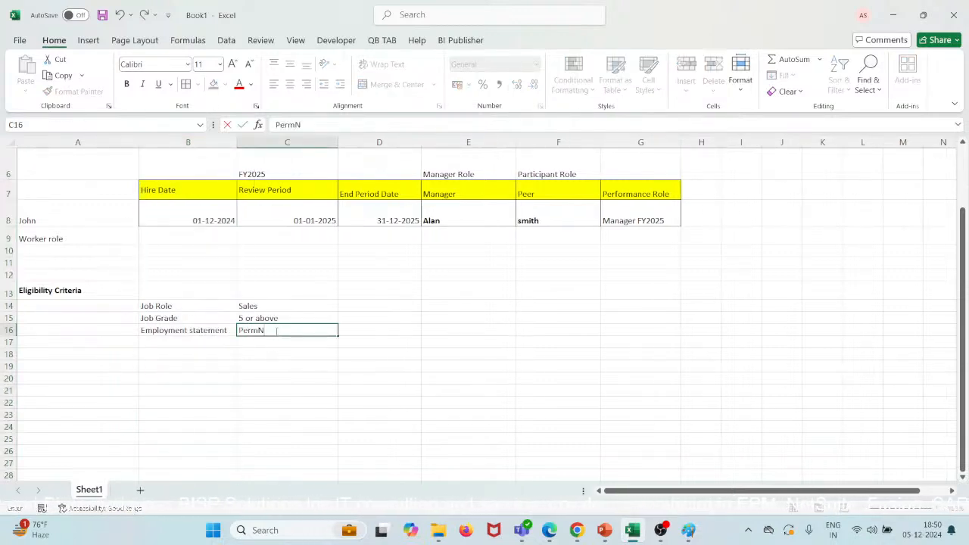
{"action": "key", "text": "BackSpace"}
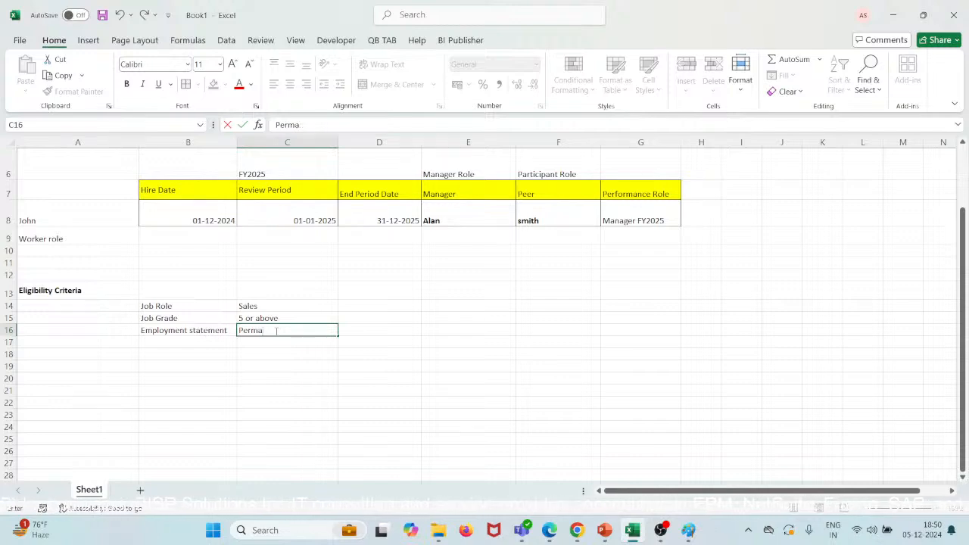
{"action": "type", "text": "nent"}
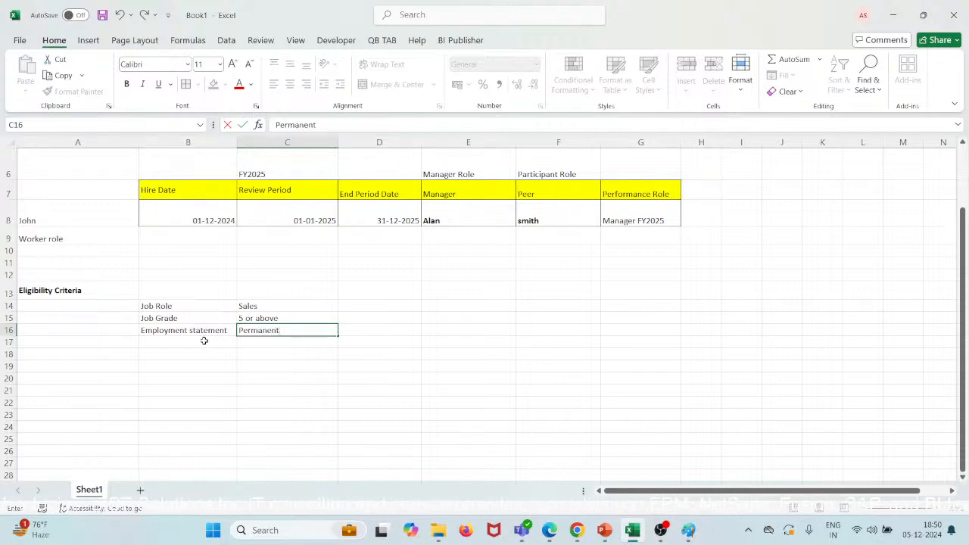
{"action": "left_click", "coordinate": [204, 340]}
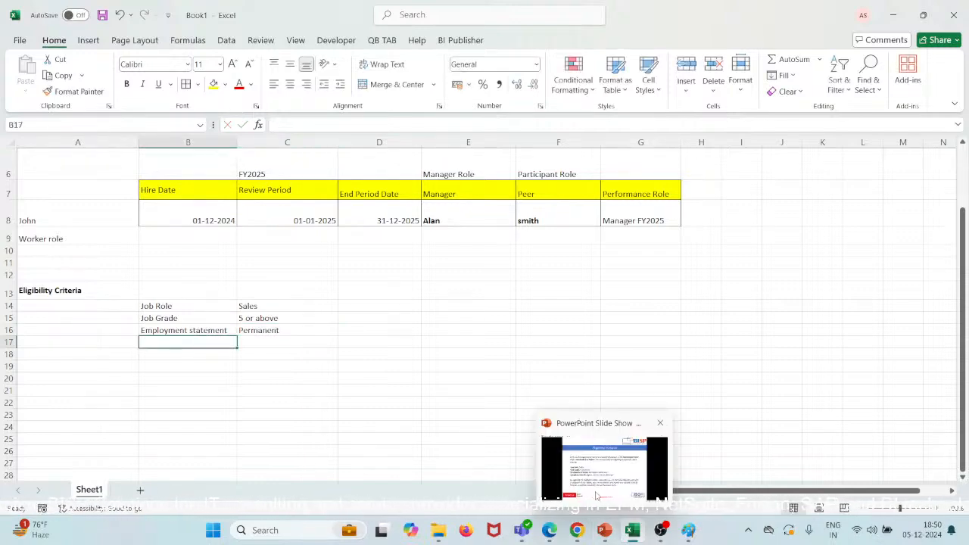
Consult the Eligibility Scenario slide and add the criterion "Location" in B17 with "North America" in C17
{"action": "left_click", "coordinate": [604, 530]}
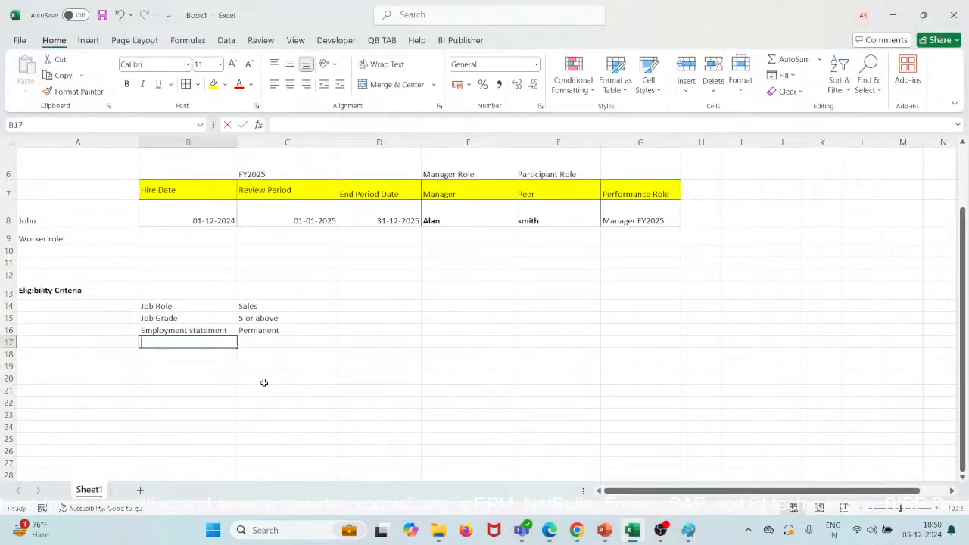
{"action": "type", "text": "Locati"}
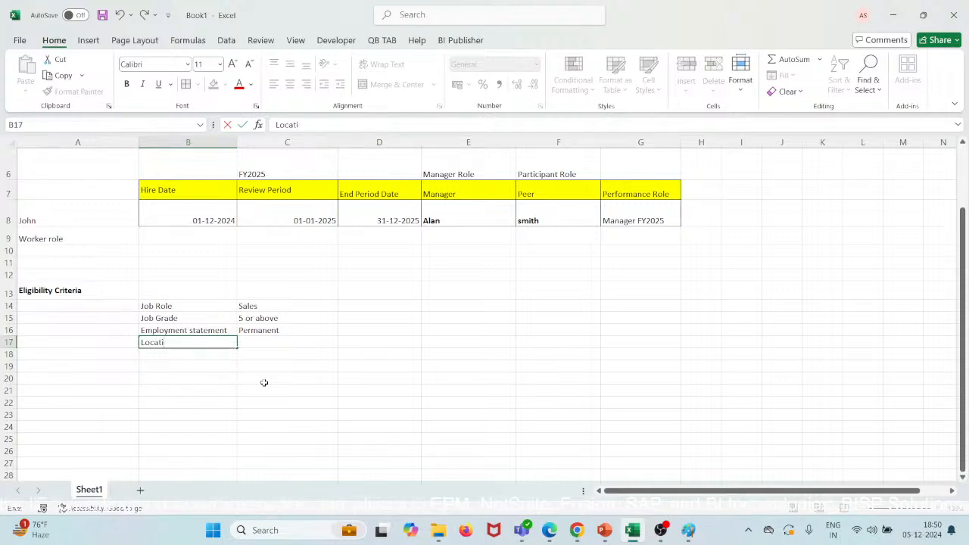
{"action": "type", "text": "on"}
{"action": "key", "text": "Tab"}
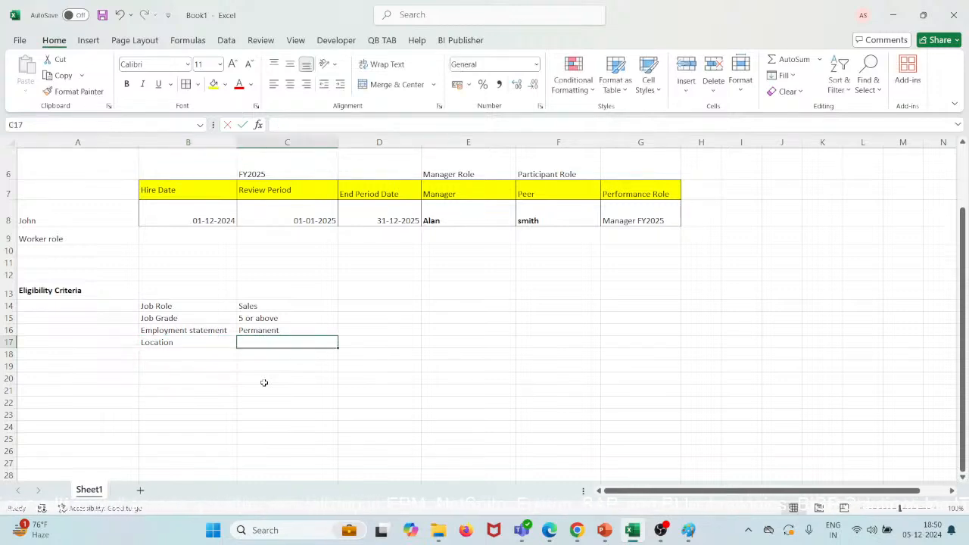
{"action": "type", "text": "North"}
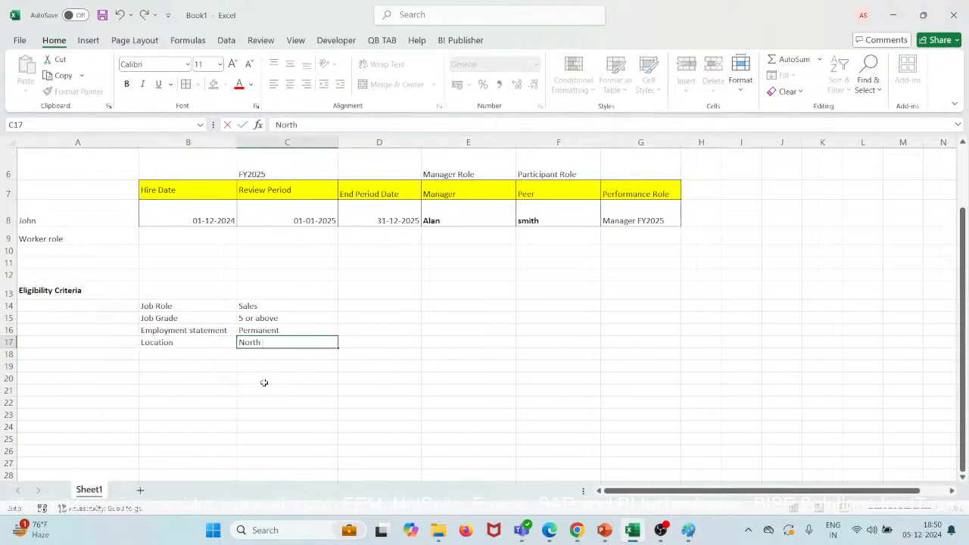
{"action": "type", "text": " America"}
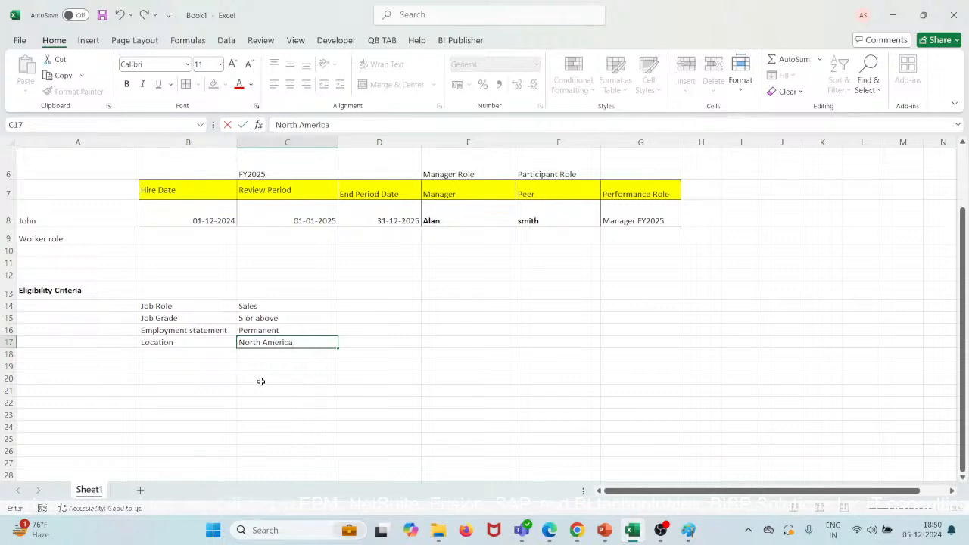
Make the criteria labels in B14:B17 bold and move the block B14:C17 one column over to start at A14
{"action": "left_click_drag", "start_coordinate": [194, 306], "coordinate": [213, 339]}
{"action": "key", "text": "ctrl+b"}
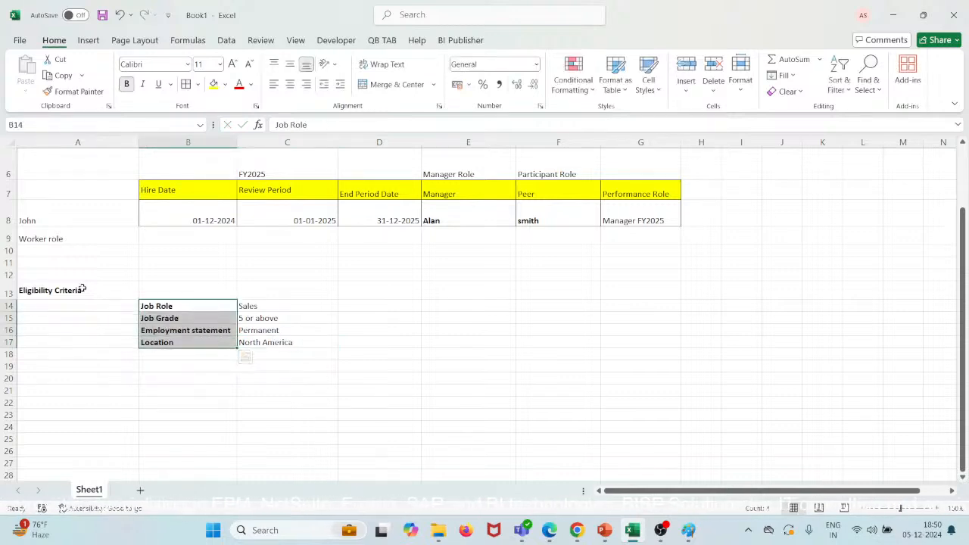
{"action": "left_click", "coordinate": [165, 306]}
{"action": "left_click_drag", "start_coordinate": [165, 306], "coordinate": [249, 340]}
{"action": "key", "text": "ctrl+c"}
{"action": "left_click", "coordinate": [67, 312]}
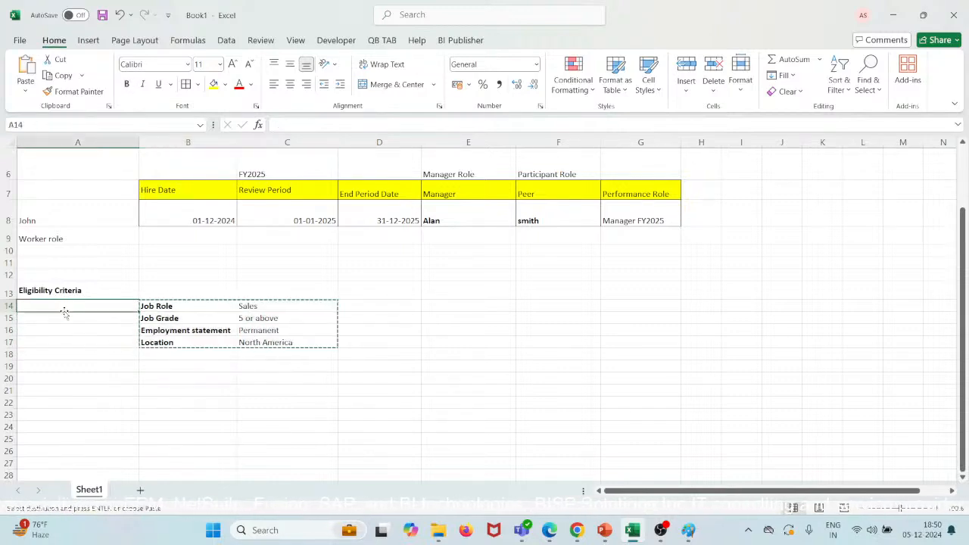
{"action": "key", "text": "ctrl+v"}
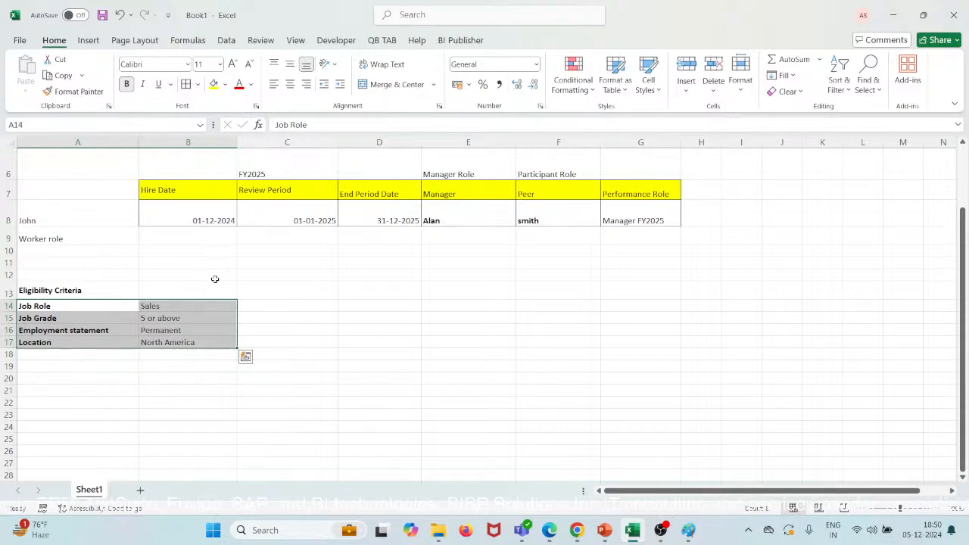
Go through the eligibility criteria and their values in A14:B17 one by one
{"action": "scroll", "coordinate": [215, 279], "scroll_direction": "up", "scroll_amount": 1}
{"action": "left_click", "coordinate": [82, 327]}
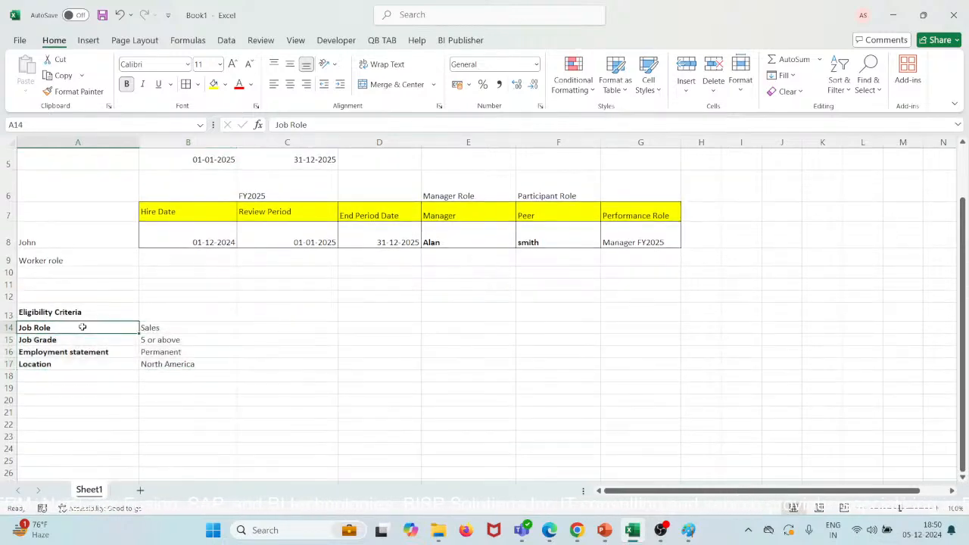
{"action": "left_click", "coordinate": [96, 302]}
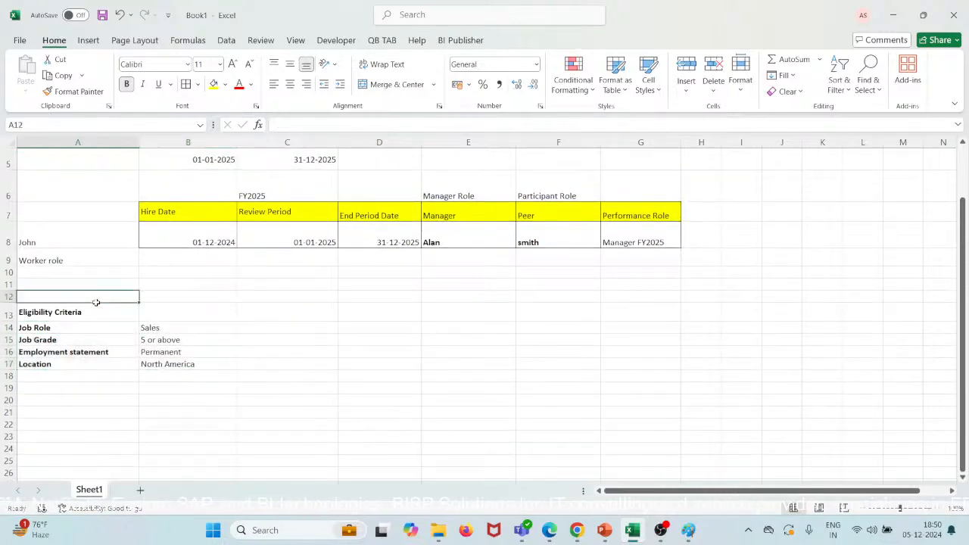
{"action": "left_click", "coordinate": [82, 342]}
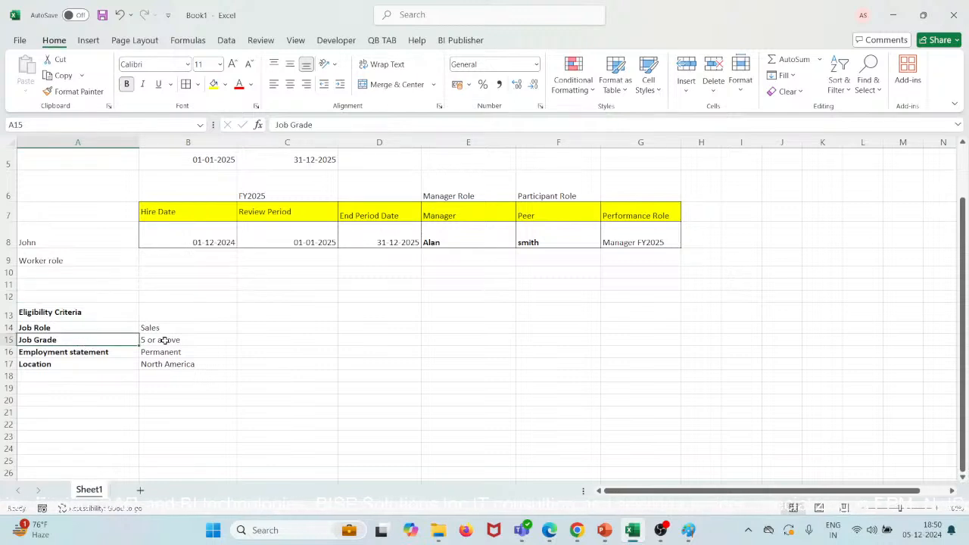
{"action": "left_click", "coordinate": [110, 355]}
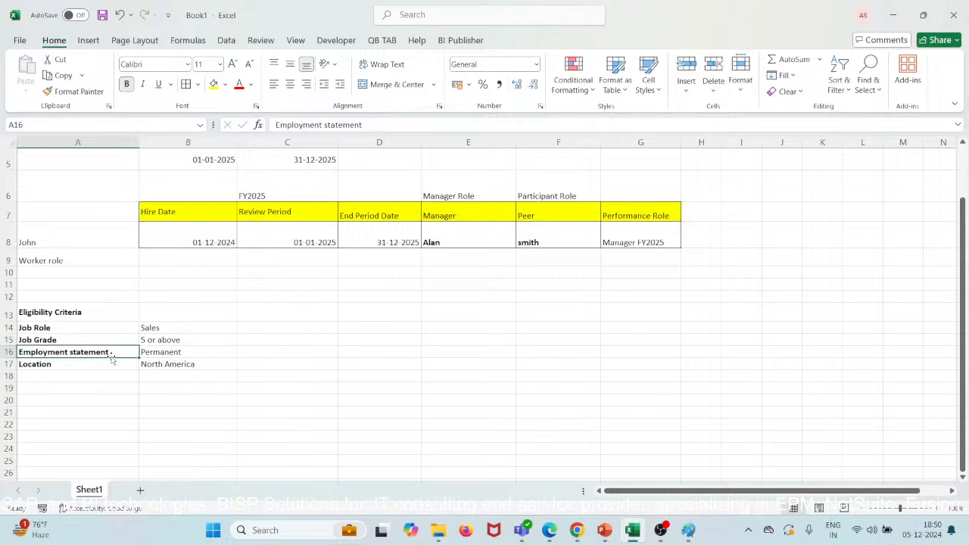
{"action": "left_click", "coordinate": [172, 353]}
{"action": "left_click", "coordinate": [99, 363]}
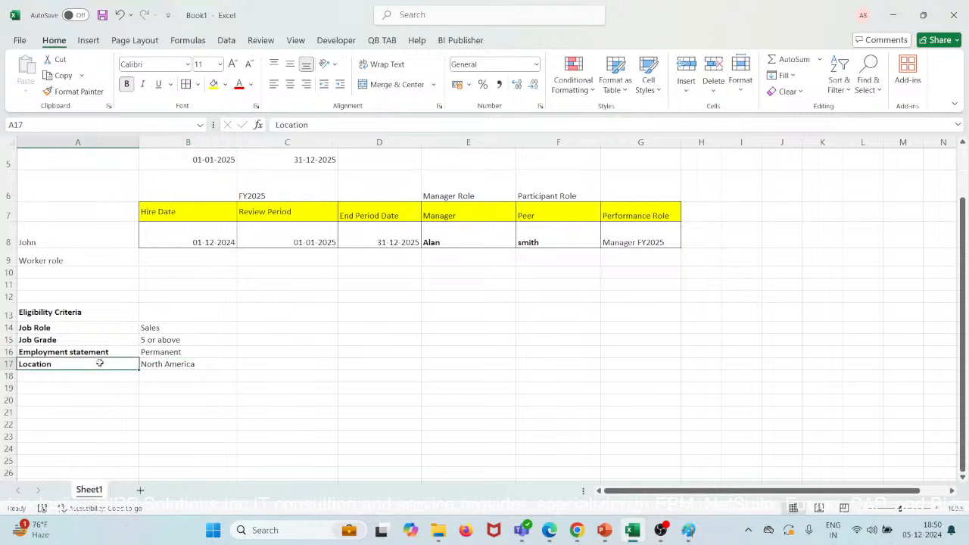
Correct the label in A16 to "Employment status" and select the criteria range A14:B18
{"action": "left_click", "coordinate": [108, 350]}
{"action": "key", "text": "ctrl+Up"}
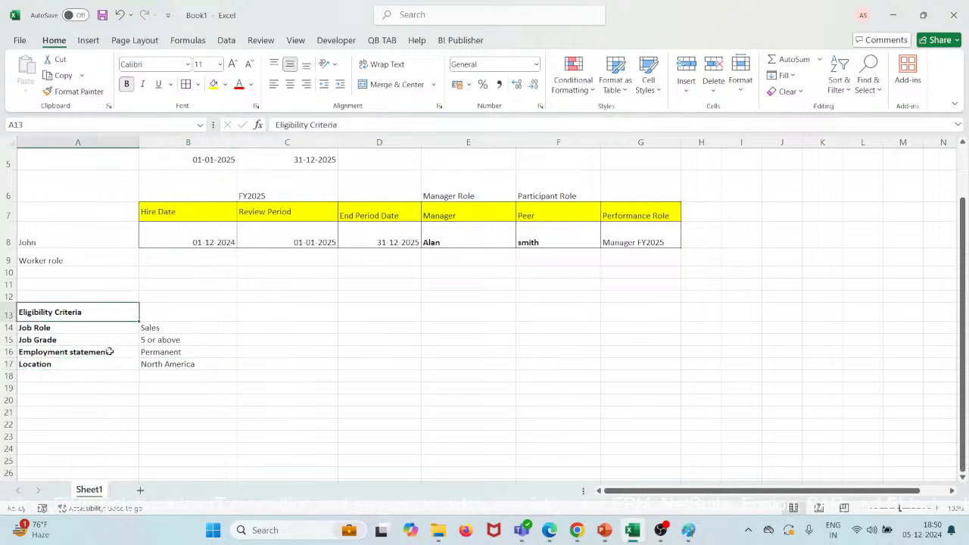
{"action": "double_click", "coordinate": [110, 351]}
{"action": "key", "text": "shift+Left"}
{"action": "key", "text": "shift+Left"}
{"action": "key", "text": "shift+Left"}
{"action": "key", "text": "shift+Left"}
{"action": "key", "text": "shift+Left"}
{"action": "key", "text": "shift+Left"}
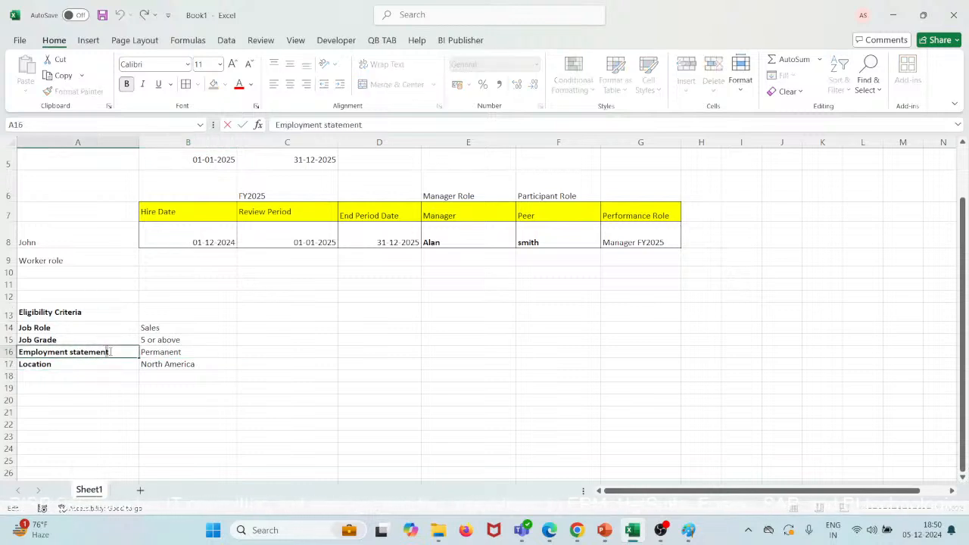
{"action": "type", "text": "us"}
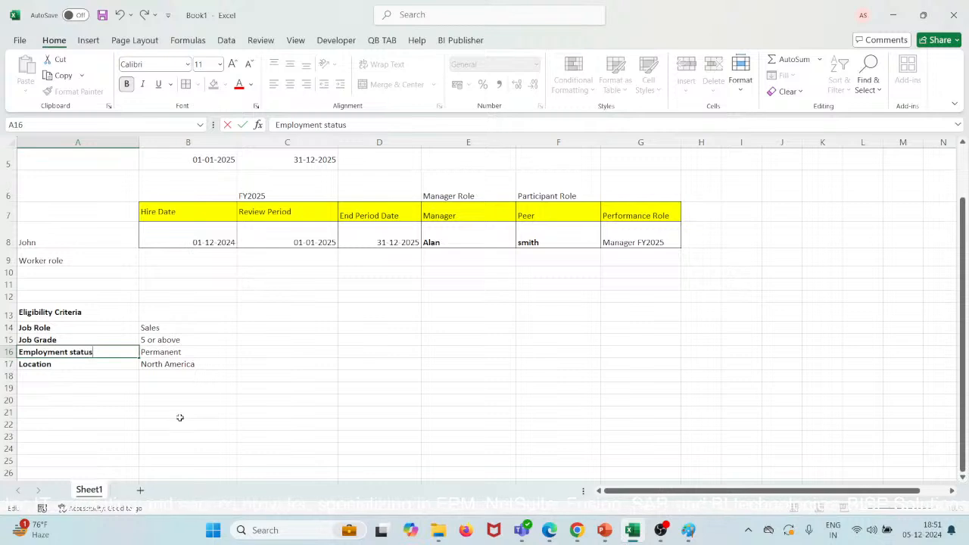
{"action": "left_click", "coordinate": [68, 363]}
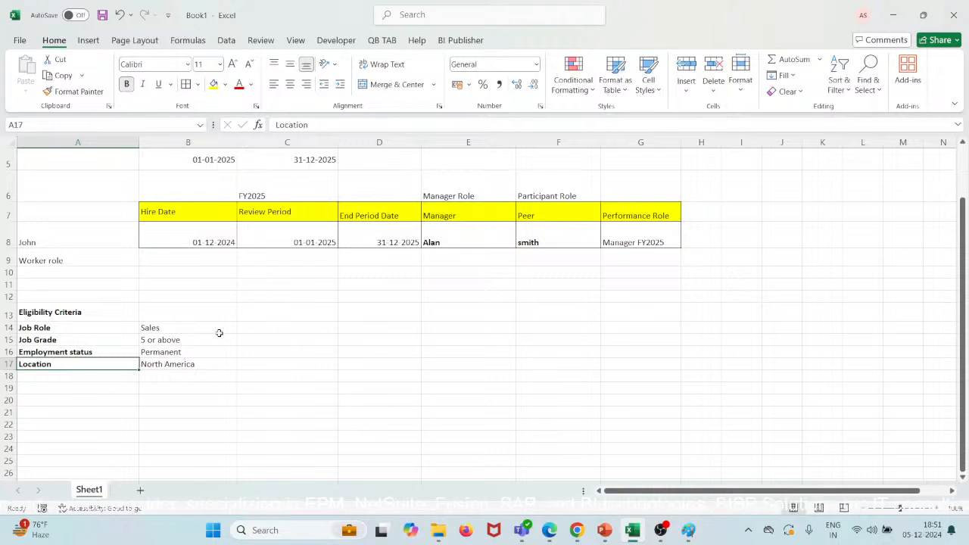
{"action": "left_click", "coordinate": [83, 329]}
{"action": "left_click_drag", "start_coordinate": [153, 340], "coordinate": [177, 377]}
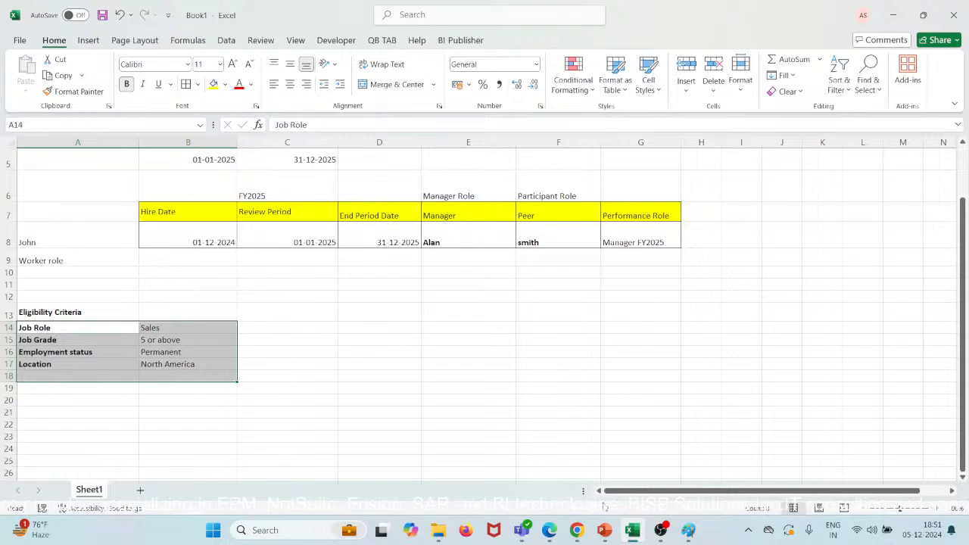
Switch to Oracle Fusion in Chrome, leave the Performance Roles page and reload until the home page opens
{"action": "left_click", "coordinate": [577, 530]}
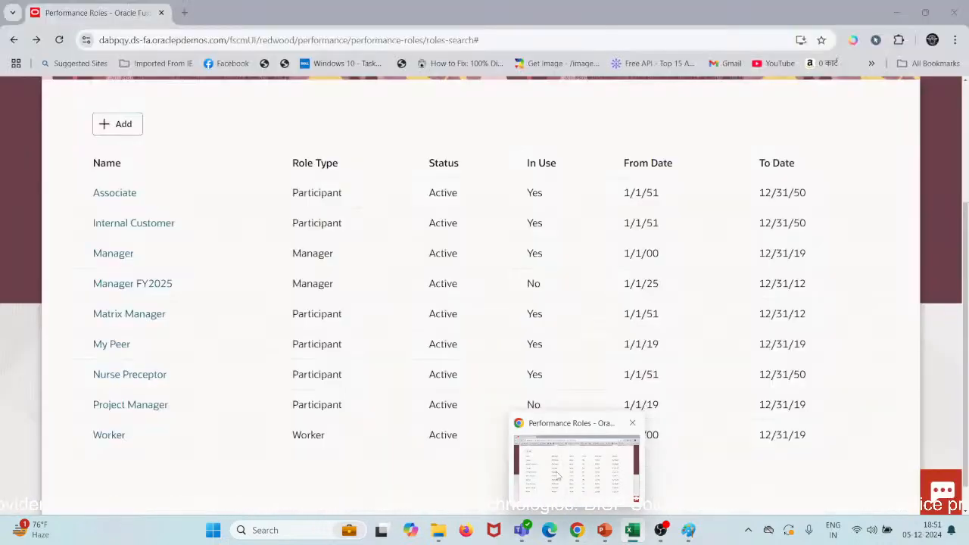
{"action": "scroll", "coordinate": [175, 213], "scroll_direction": "up", "scroll_amount": 2}
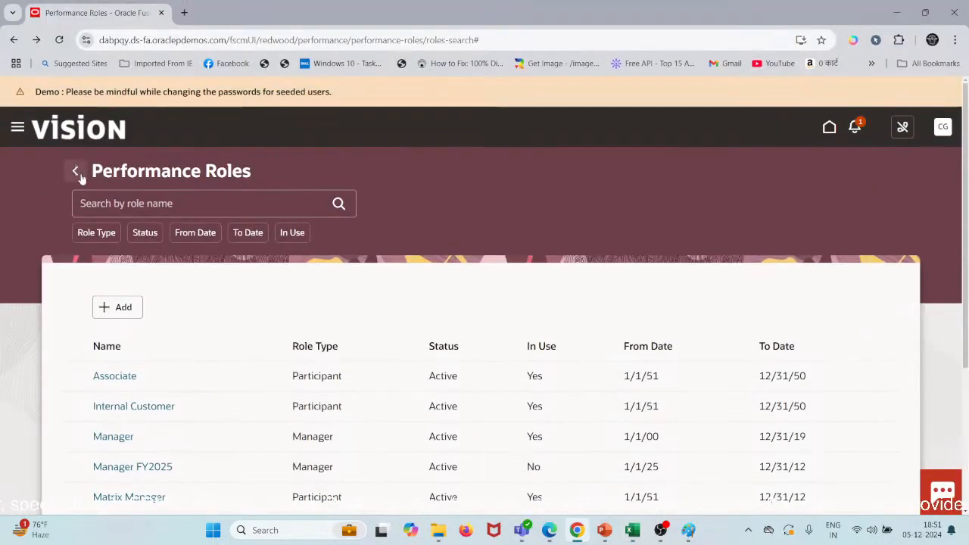
{"action": "left_click", "coordinate": [79, 173]}
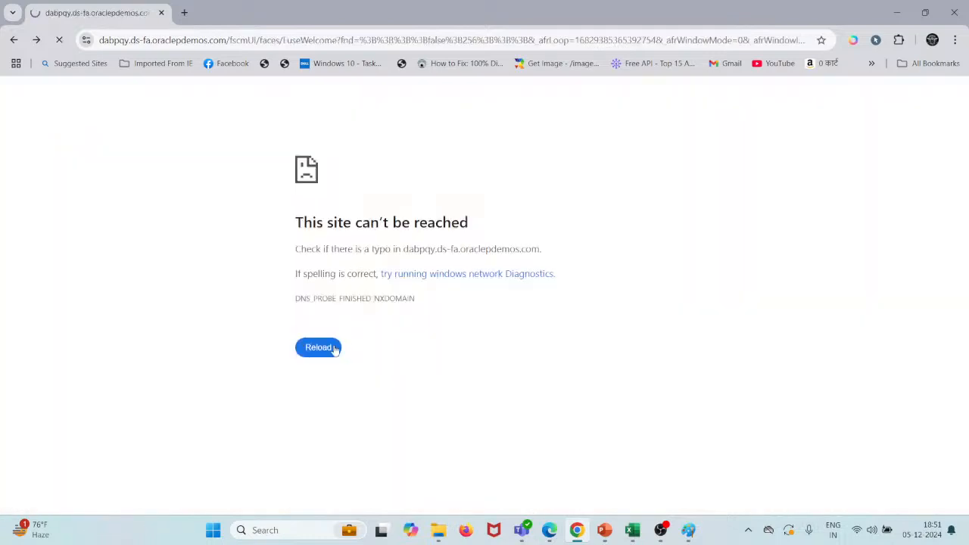
{"action": "left_click", "coordinate": [331, 349]}
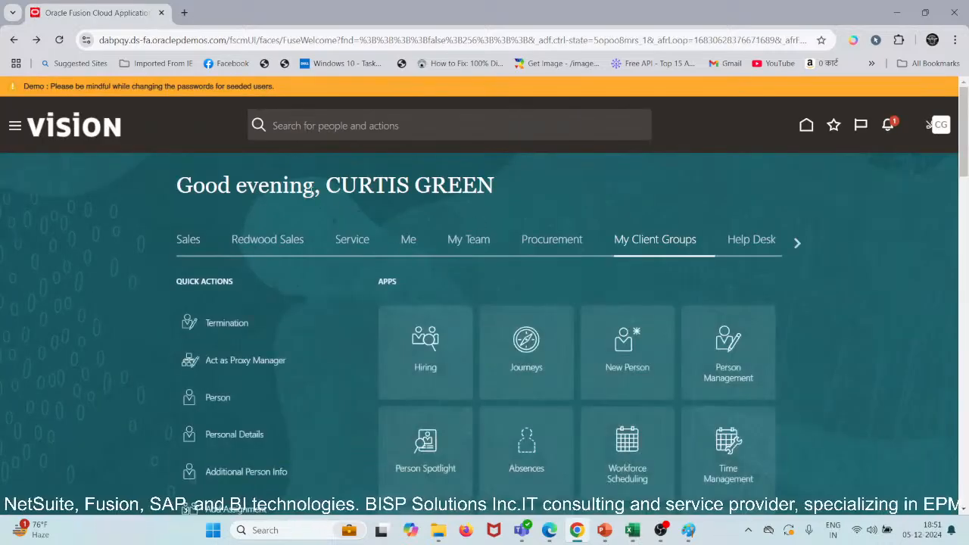
Open the Performance app under My Client Groups and go to its Eligibility Profiles setup task
{"action": "scroll", "coordinate": [643, 282], "scroll_direction": "down", "scroll_amount": 7}
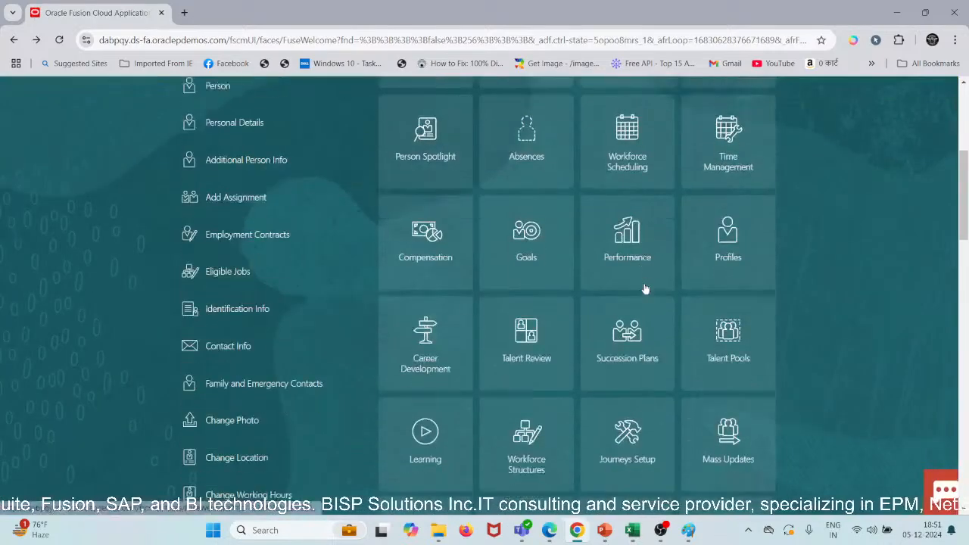
{"action": "scroll", "coordinate": [644, 288], "scroll_direction": "up", "scroll_amount": 2}
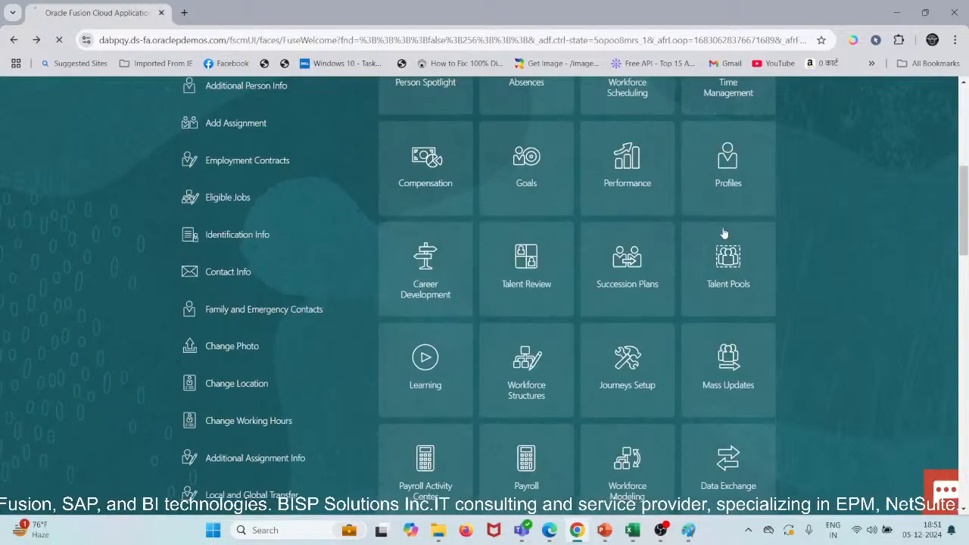
{"action": "left_click", "coordinate": [727, 233]}
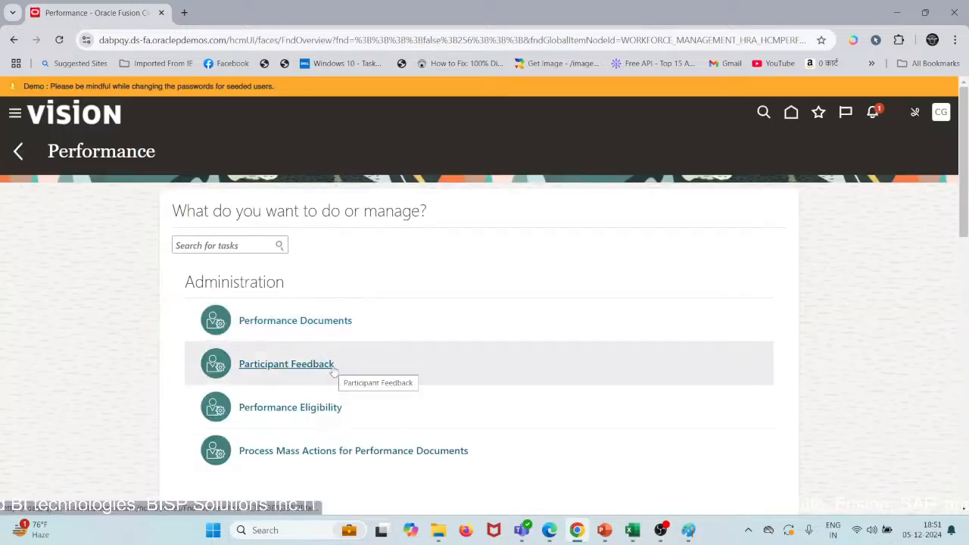
{"action": "scroll", "coordinate": [394, 374], "scroll_direction": "down", "scroll_amount": 7}
{"action": "scroll", "coordinate": [394, 376], "scroll_direction": "down", "scroll_amount": 3}
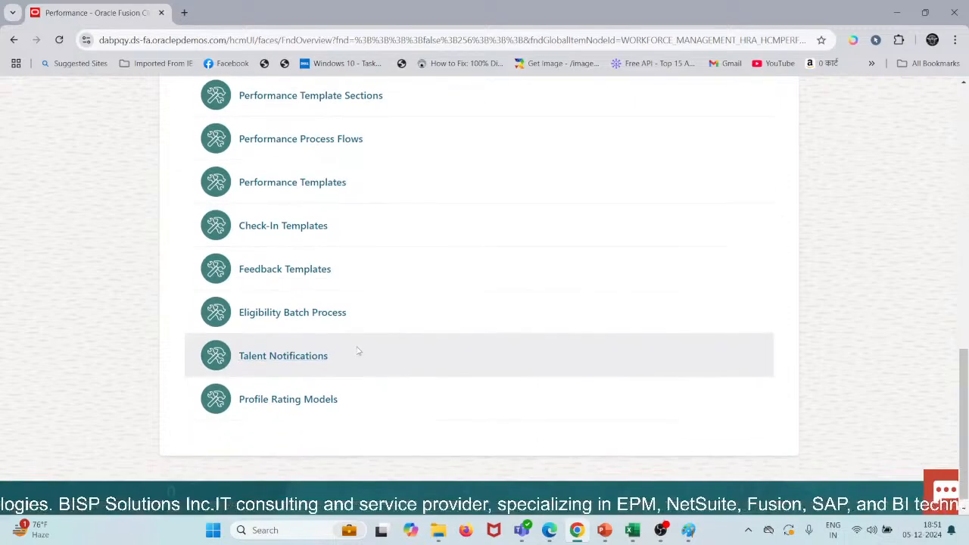
{"action": "scroll", "coordinate": [357, 350], "scroll_direction": "up", "scroll_amount": 5}
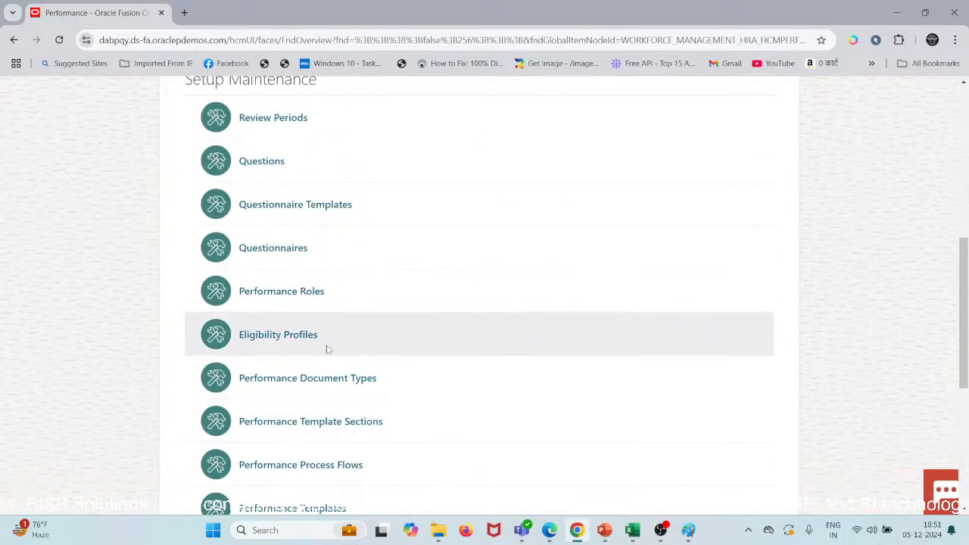
{"action": "left_click", "coordinate": [275, 334]}
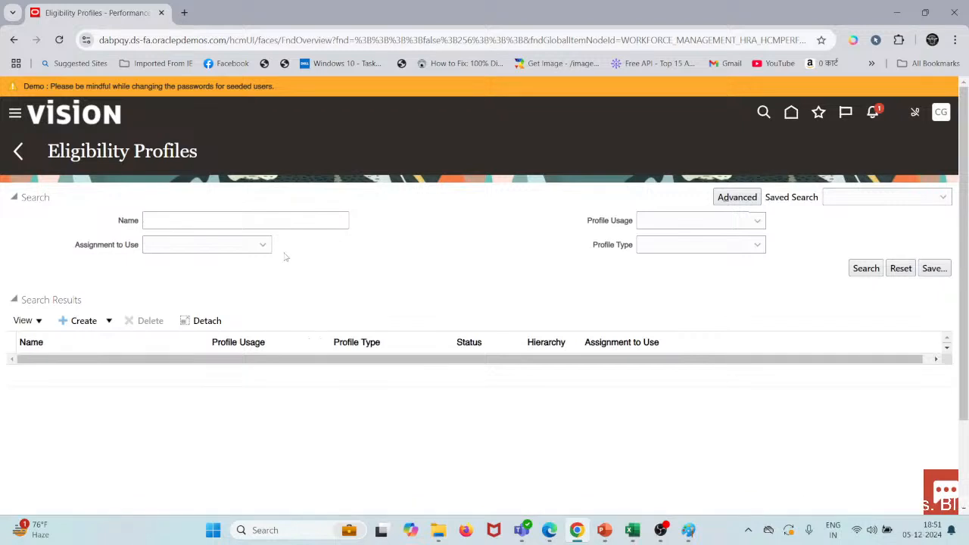
Start a new participant eligibility profile and name it "Eligibility for FY2025"
{"action": "left_click", "coordinate": [81, 321]}
{"action": "left_click", "coordinate": [109, 340]}
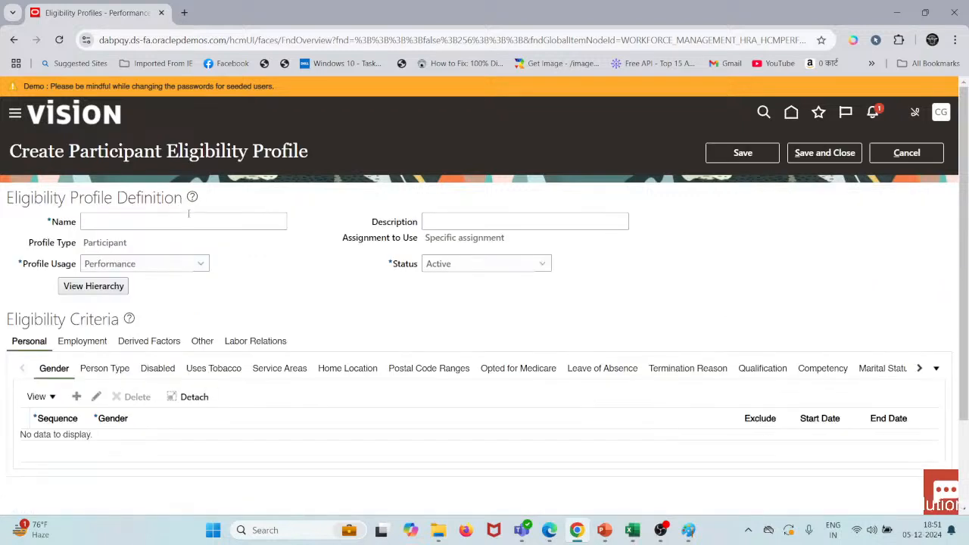
{"action": "left_click", "coordinate": [188, 220]}
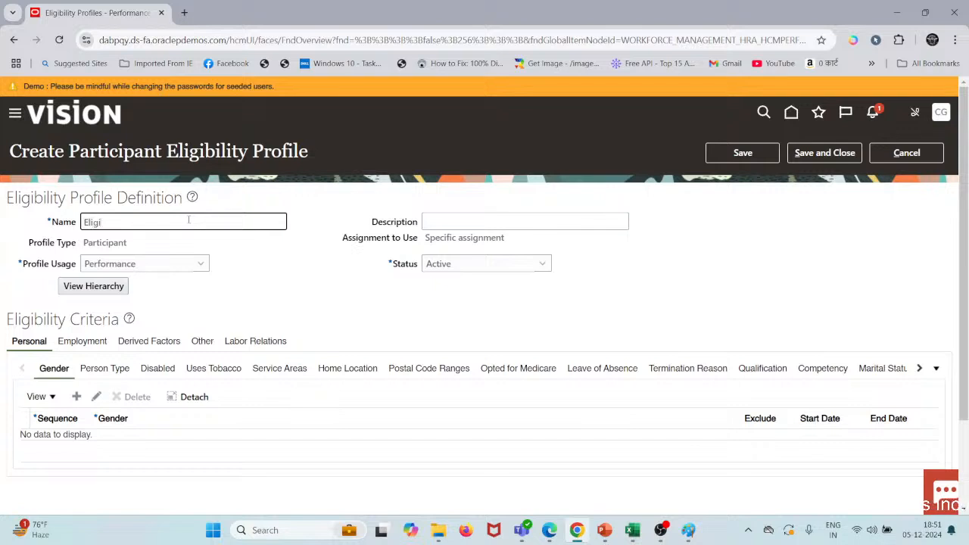
{"action": "type", "text": "Eligibility for FY2025"}
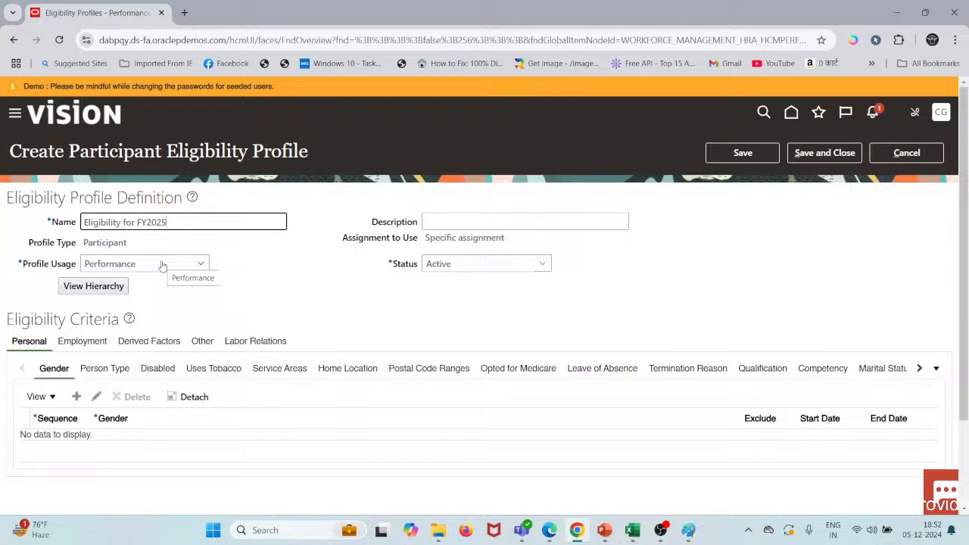
Keep the profile usage as Performance and add a Job criterion row under Employment with sequence 1
{"action": "left_click", "coordinate": [161, 265]}
{"action": "left_click", "coordinate": [161, 265]}
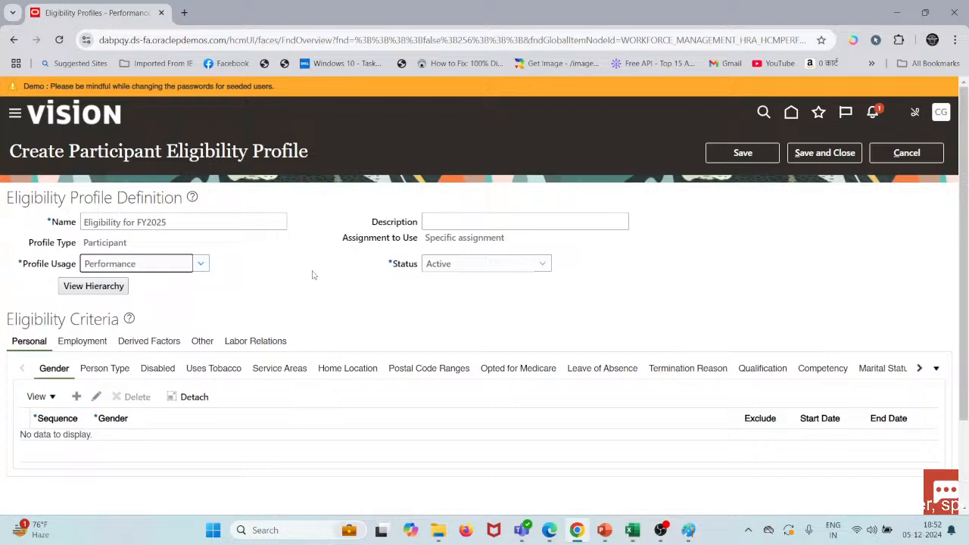
{"action": "scroll", "coordinate": [259, 315], "scroll_direction": "down", "scroll_amount": 1}
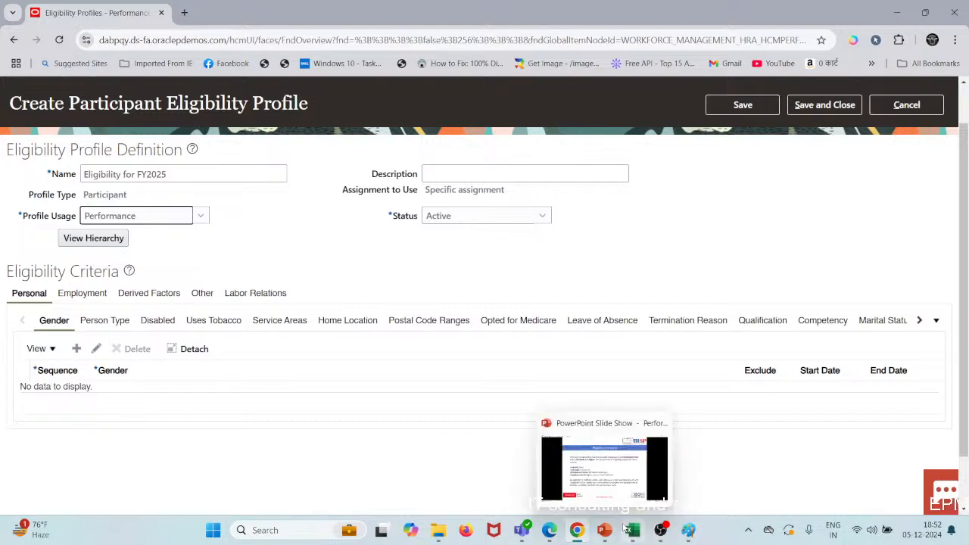
{"action": "left_click", "coordinate": [89, 293]}
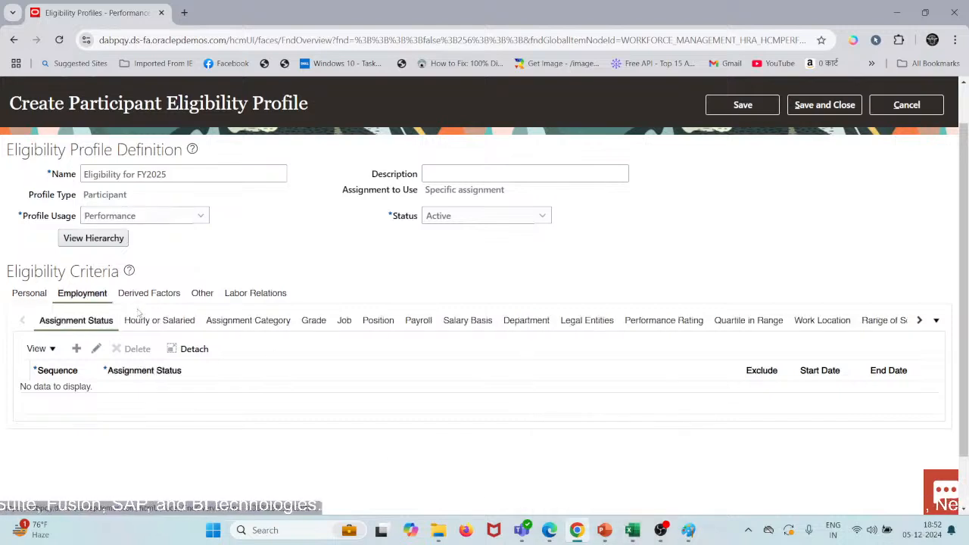
{"action": "left_click", "coordinate": [345, 321]}
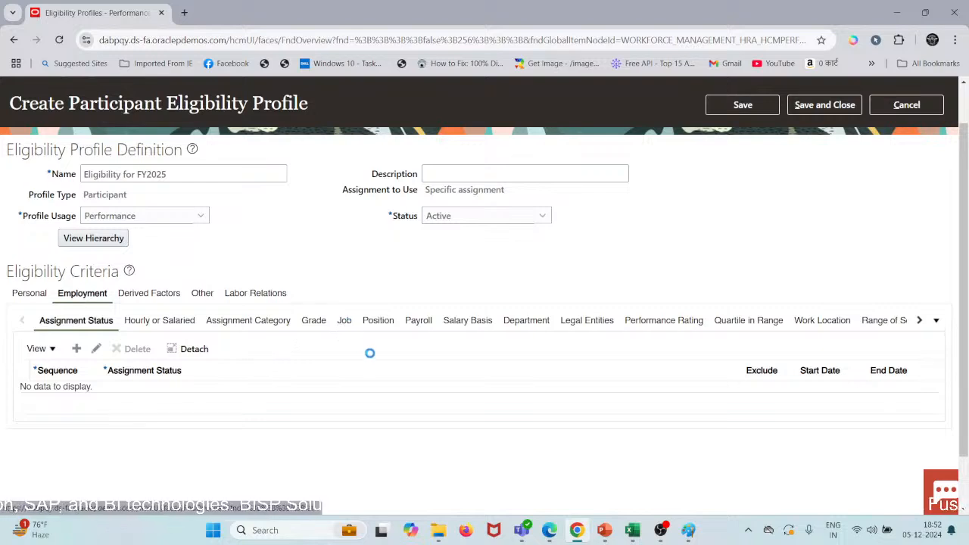
{"action": "left_click", "coordinate": [76, 348]}
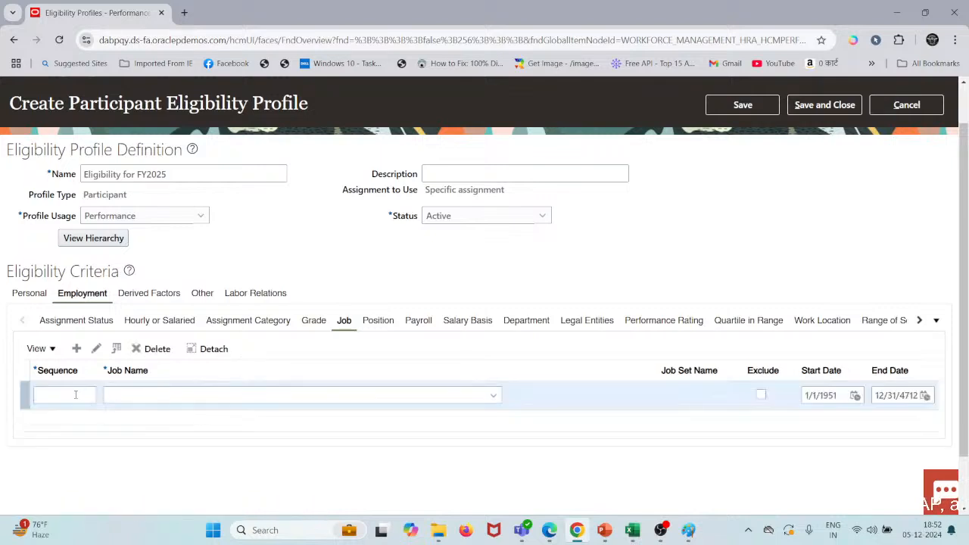
{"action": "left_click", "coordinate": [76, 394]}
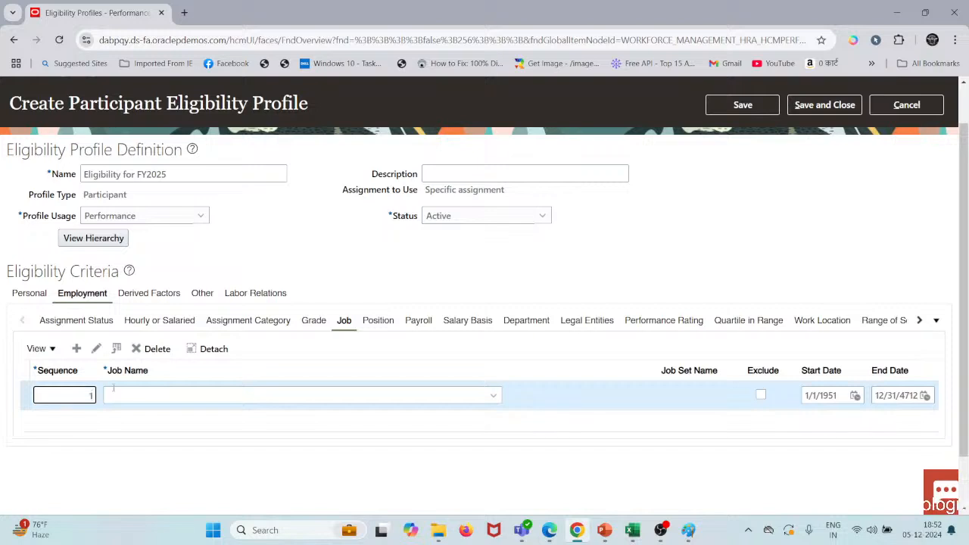
Search the job names for "sales" and assign Sales Representative from the Commercial Job Set to the criterion
{"action": "left_click", "coordinate": [181, 391]}
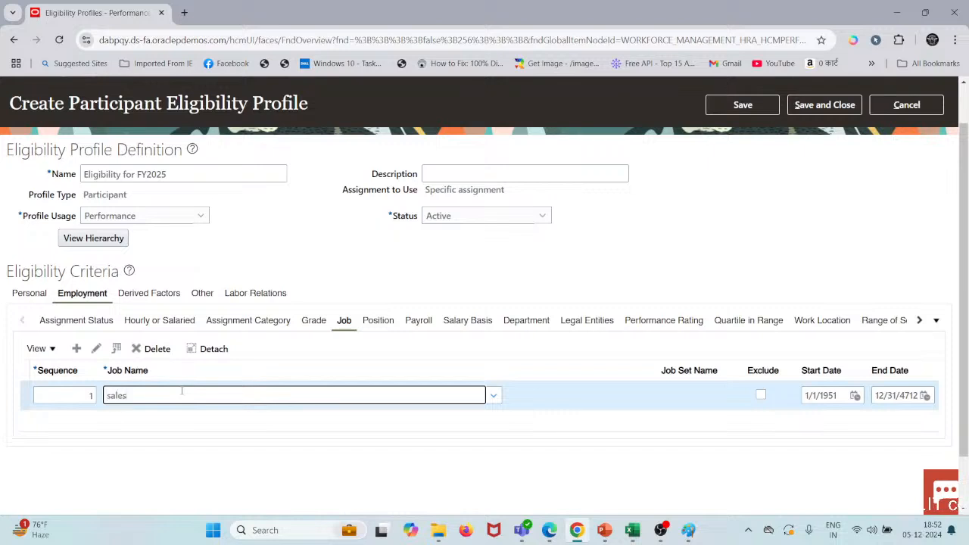
{"action": "left_click", "coordinate": [494, 396]}
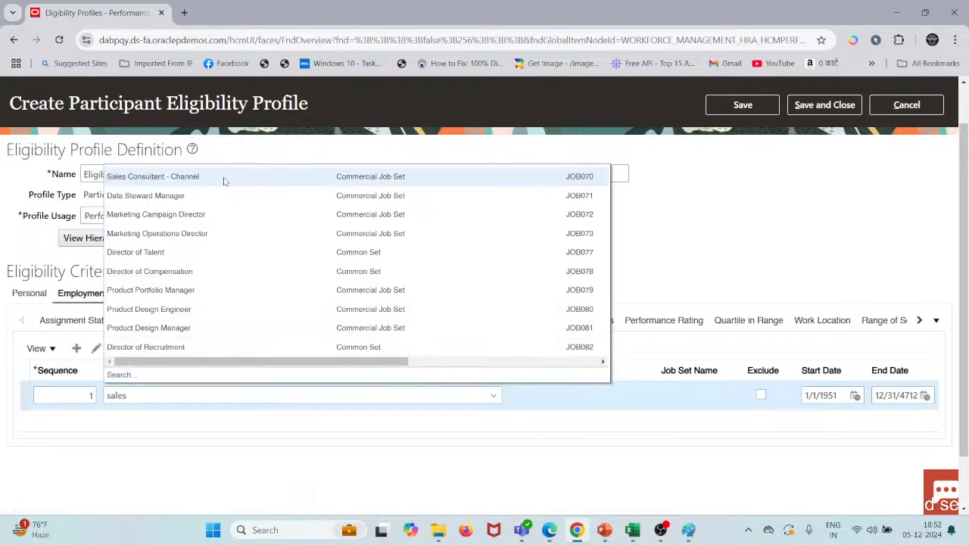
{"action": "scroll", "coordinate": [219, 304], "scroll_direction": "down", "scroll_amount": 1}
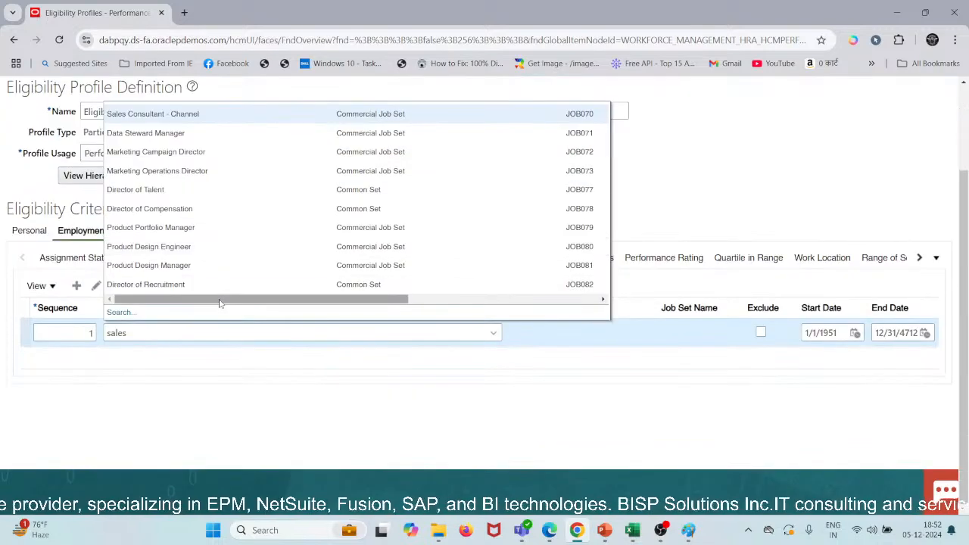
{"action": "left_click", "coordinate": [130, 318]}
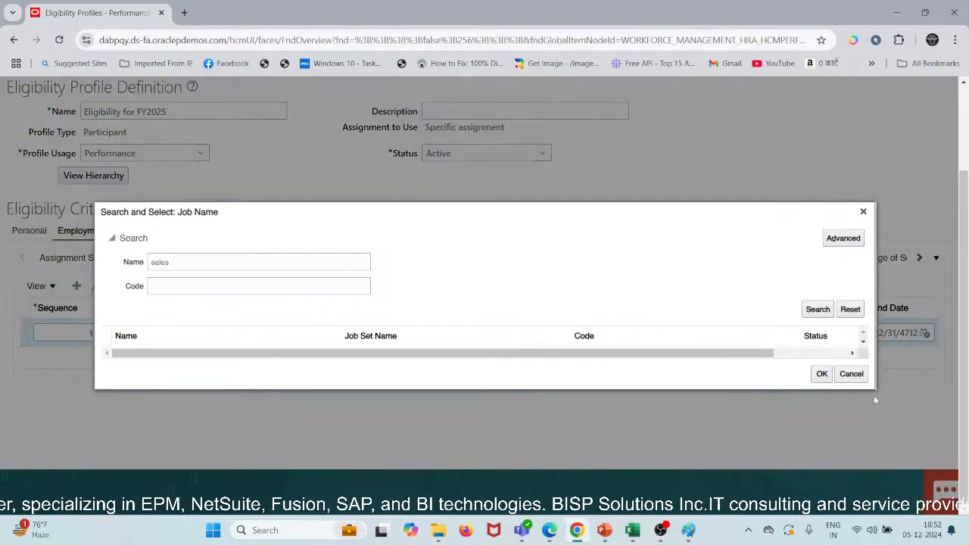
{"action": "left_click", "coordinate": [816, 311]}
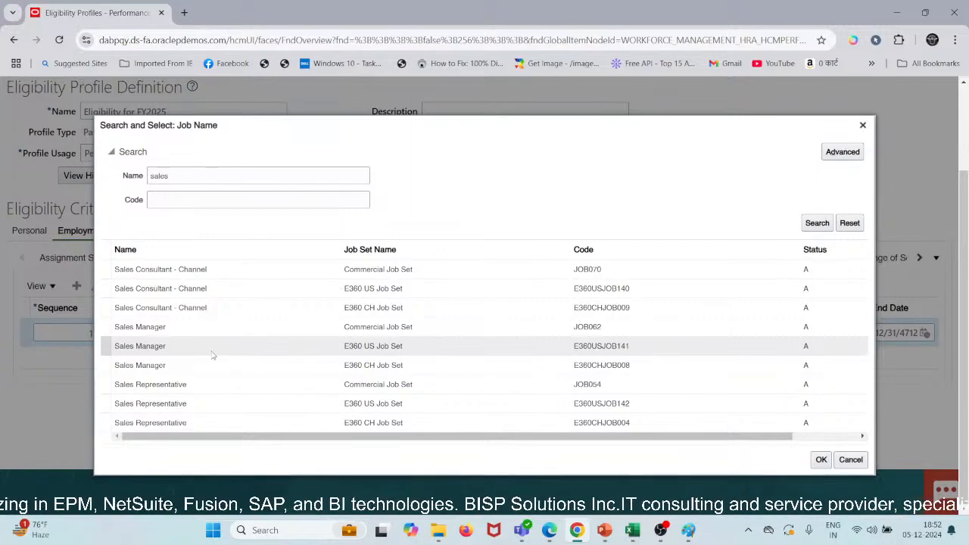
{"action": "left_click", "coordinate": [156, 387]}
{"action": "left_click", "coordinate": [821, 459]}
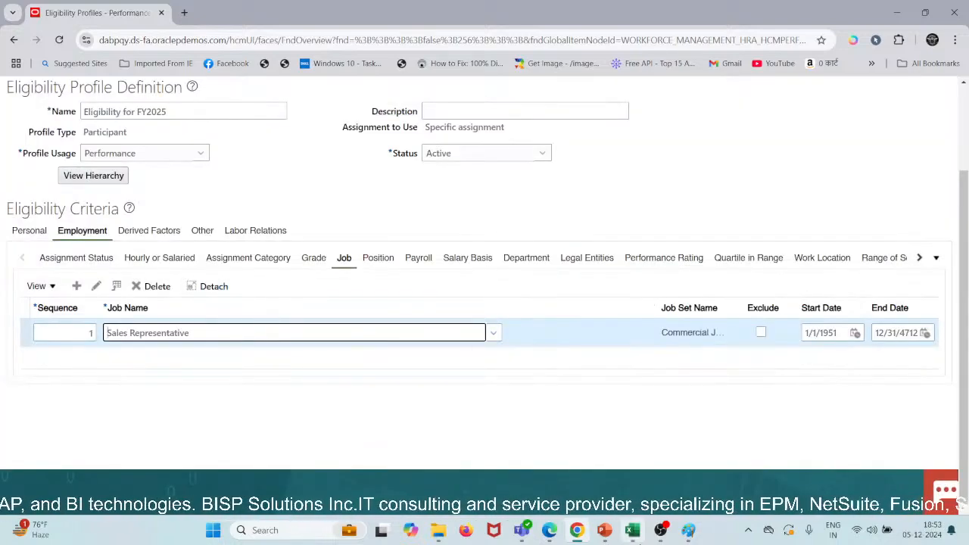
Switch to Excel to review the eligibility criteria list, and return to the eligibility profile in Chrome
{"action": "mouse_move", "coordinate": [635, 534]}
{"action": "left_click", "coordinate": [621, 474]}
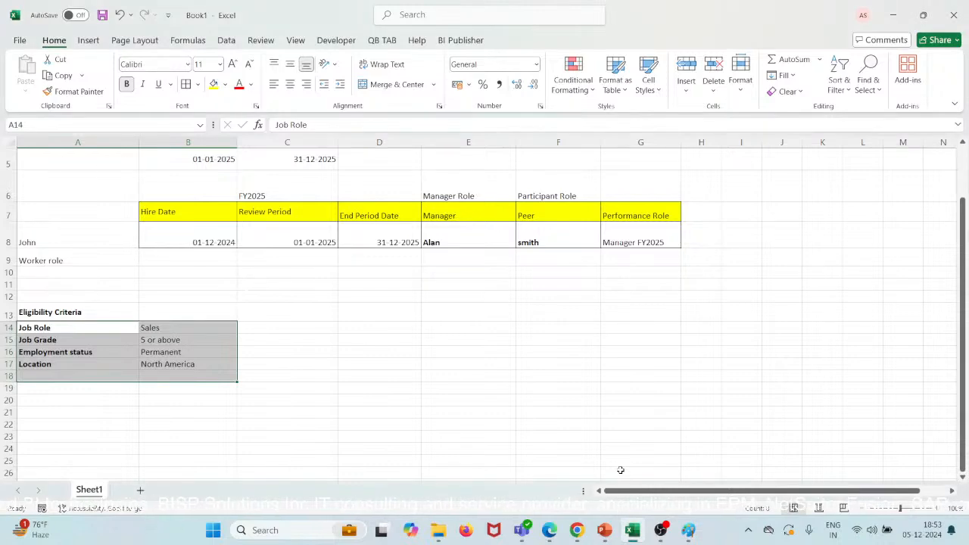
{"action": "left_click", "coordinate": [893, 14]}
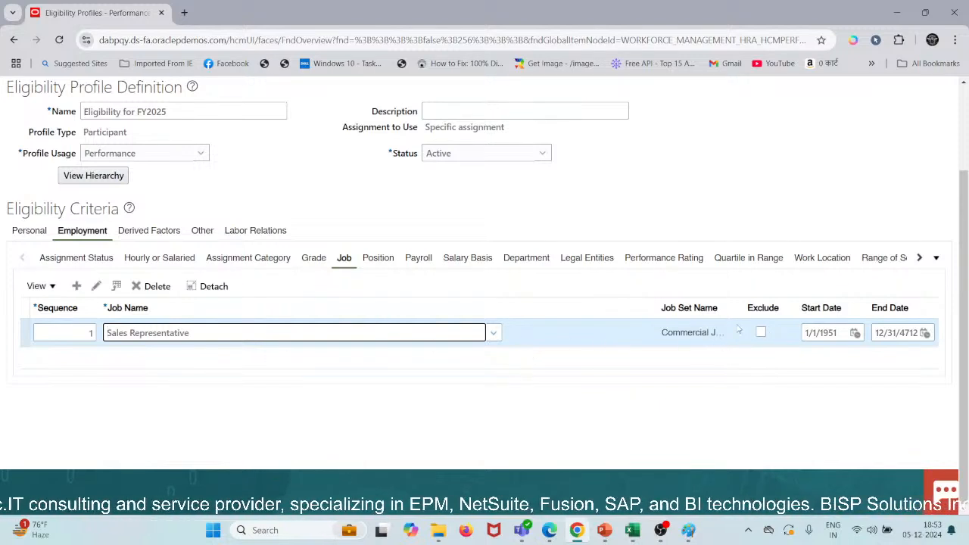
{"action": "left_click", "coordinate": [517, 340]}
{"action": "mouse_move", "coordinate": [632, 530]}
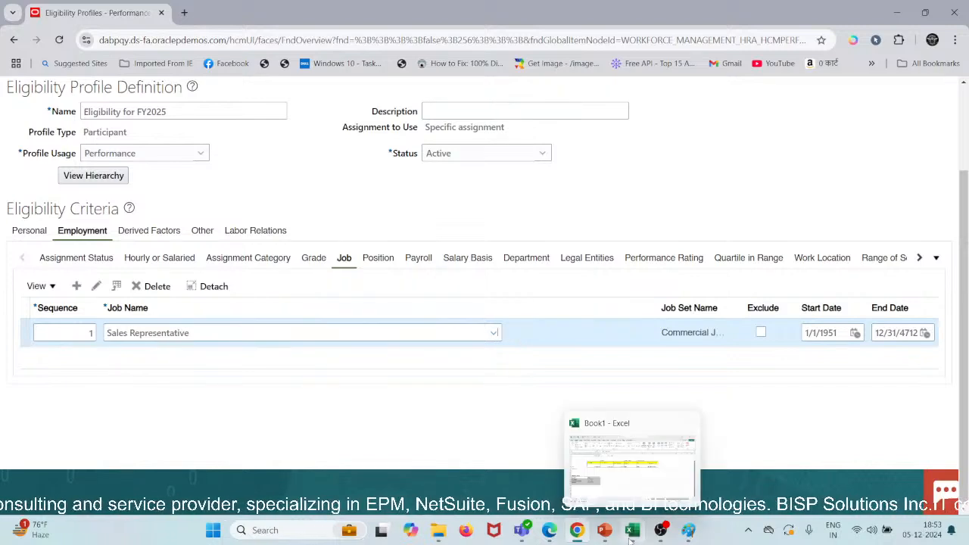
Add a Grade criterion row to the employment criteria with sequence 2
{"action": "left_click", "coordinate": [919, 258]}
{"action": "left_click", "coordinate": [919, 258]}
{"action": "left_click", "coordinate": [920, 258]}
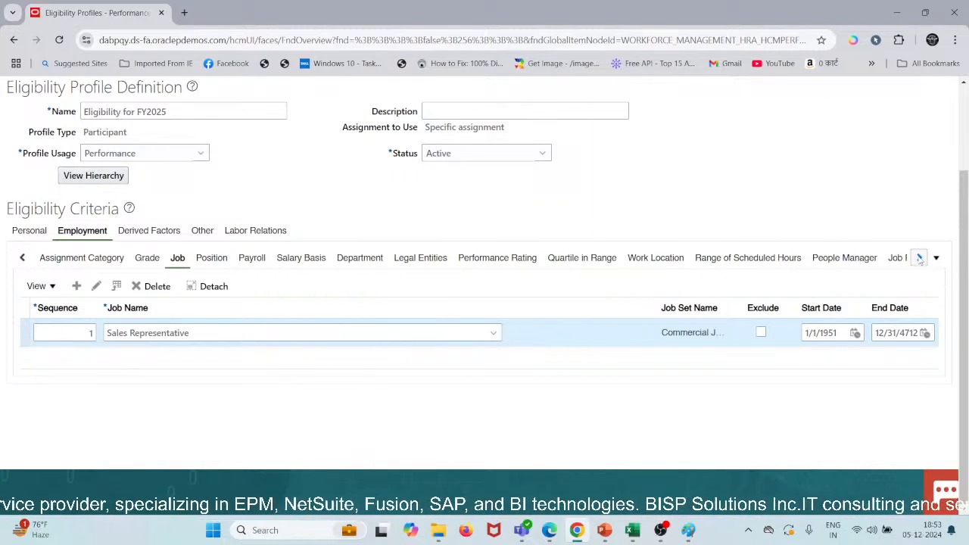
{"action": "left_click", "coordinate": [147, 258]}
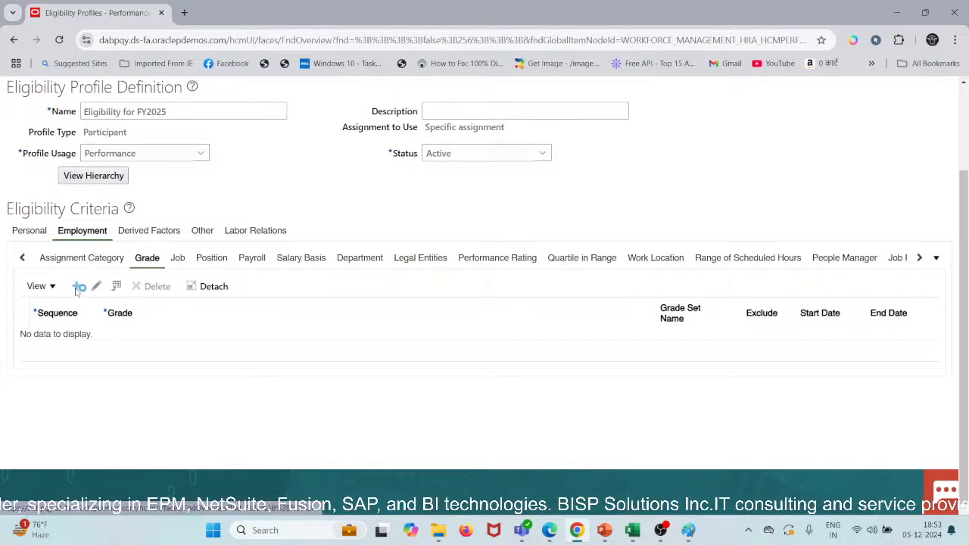
{"action": "left_click", "coordinate": [76, 286]}
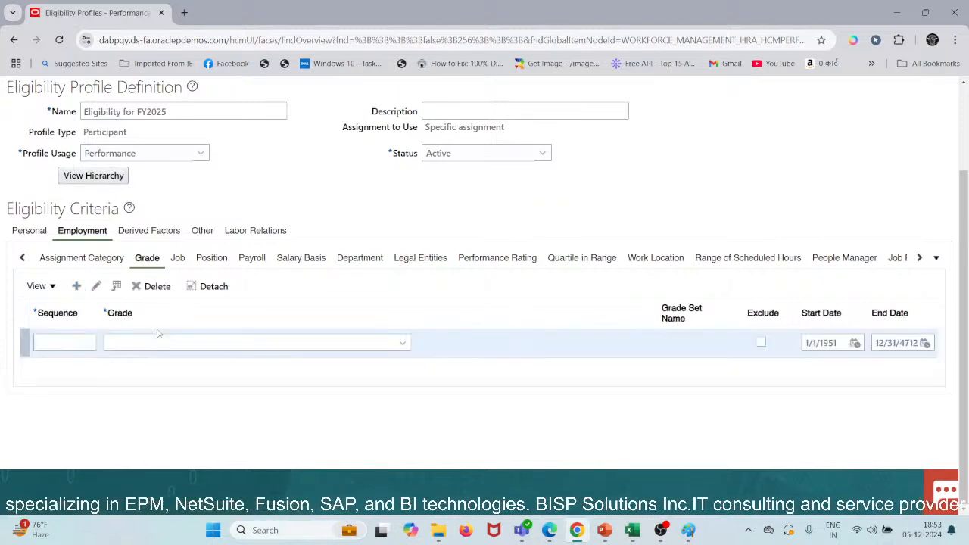
{"action": "left_click", "coordinate": [84, 344]}
{"action": "type", "text": "1"}
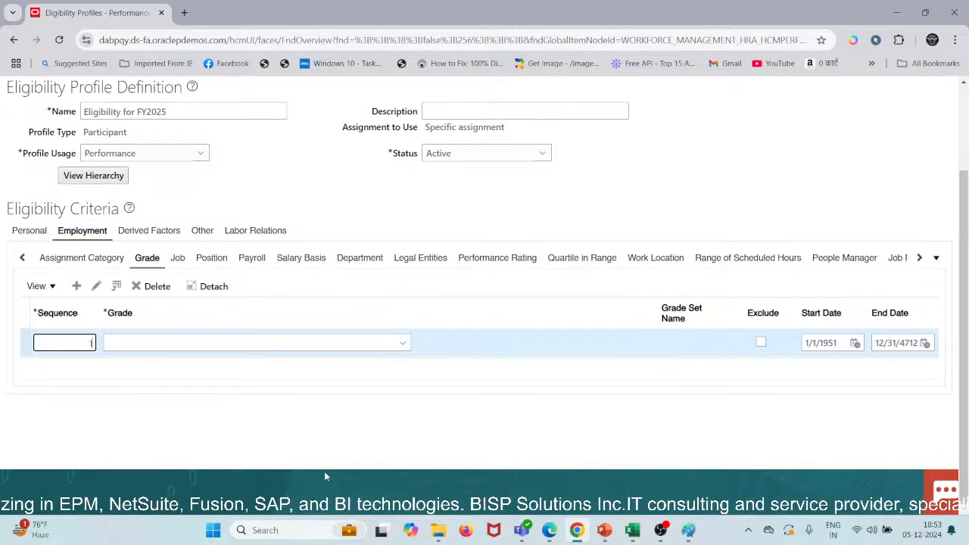
{"action": "key", "text": "BackSpace"}
{"action": "type", "text": "2"}
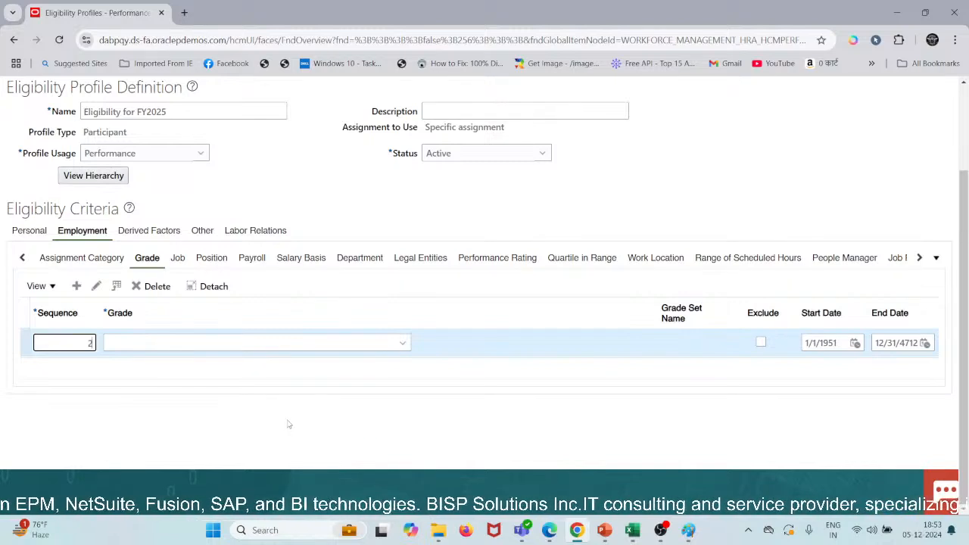
Open the grade search for the new criterion and look for grades matching "grade"
{"action": "left_click", "coordinate": [390, 345]}
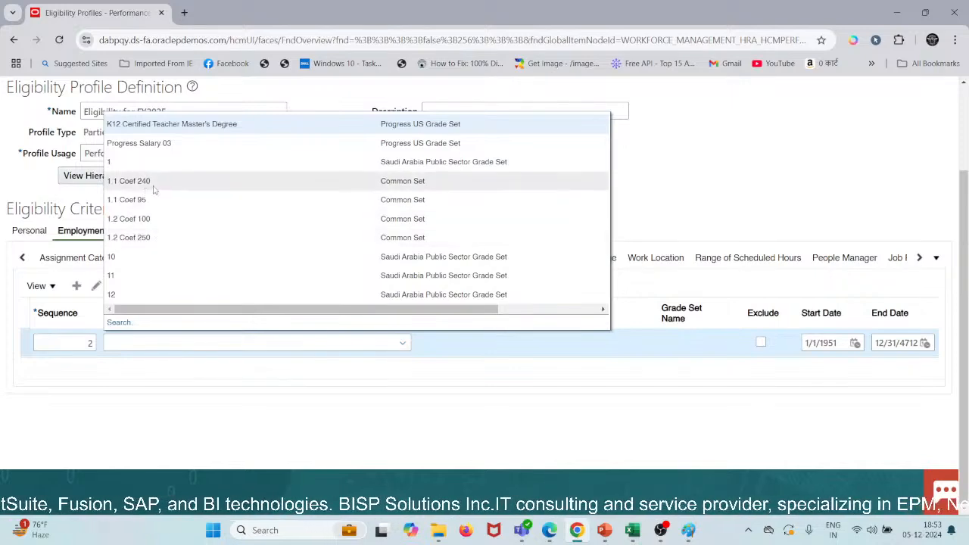
{"action": "left_click", "coordinate": [119, 322]}
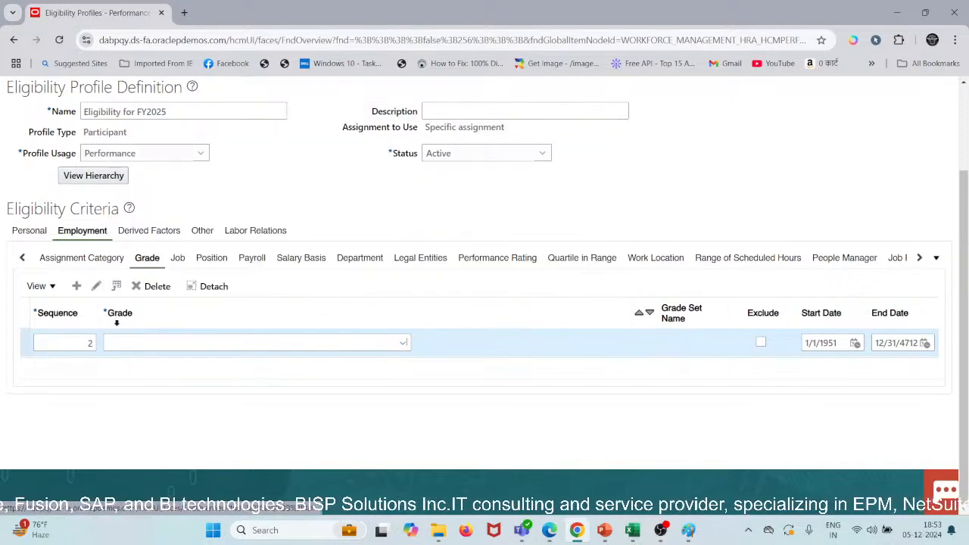
{"action": "left_click", "coordinate": [336, 279]}
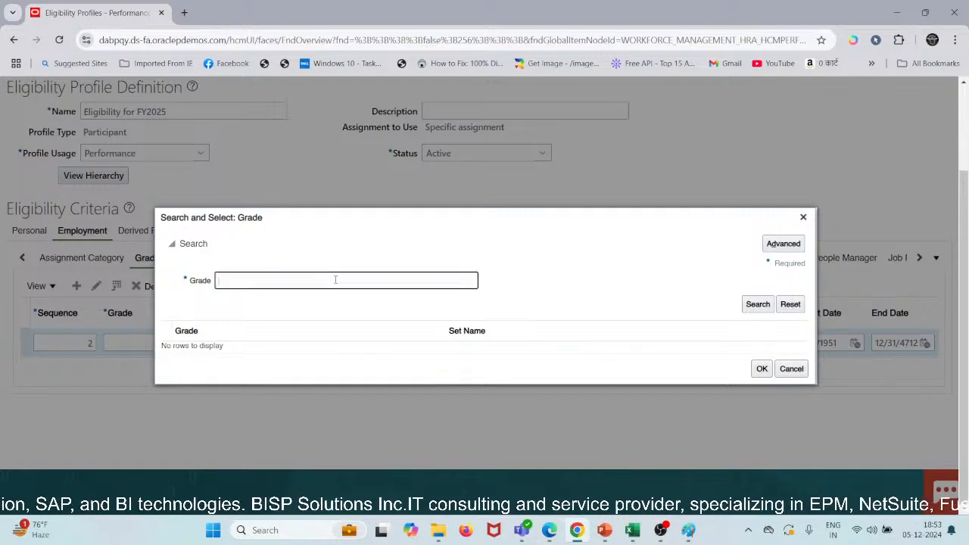
{"action": "type", "text": "grade"}
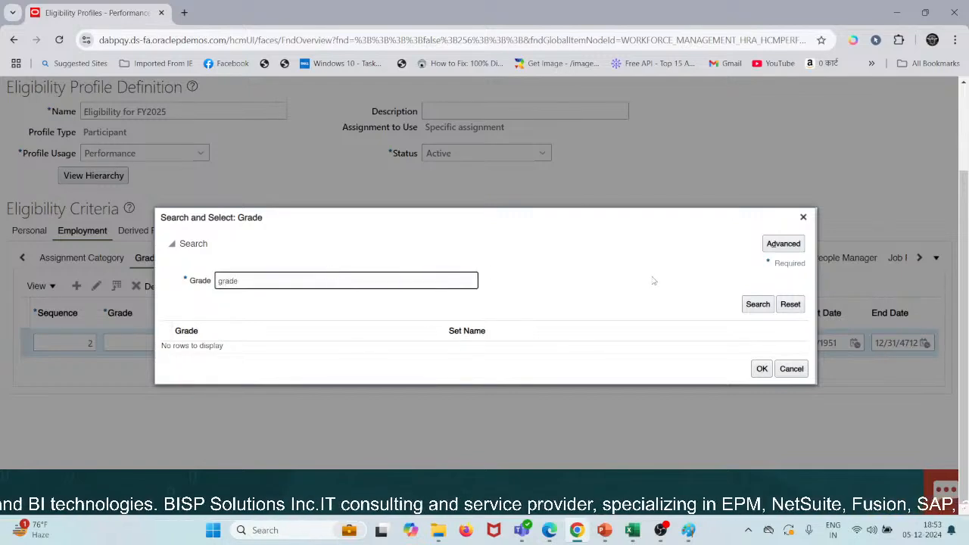
{"action": "left_click", "coordinate": [753, 304]}
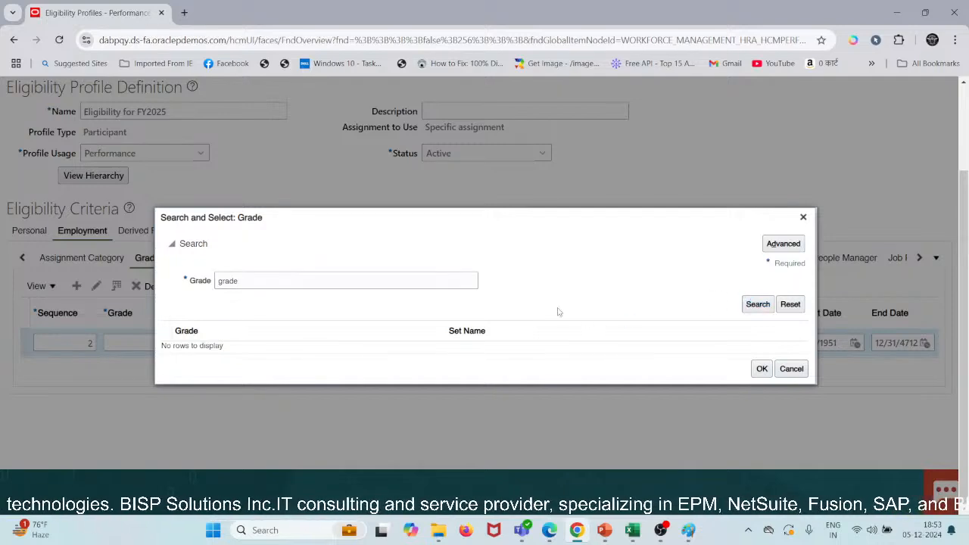
Search the grades for "job" and for "sales"
{"action": "left_click", "coordinate": [347, 280]}
{"action": "key", "text": "ctrl+a"}
{"action": "type", "text": "job"}
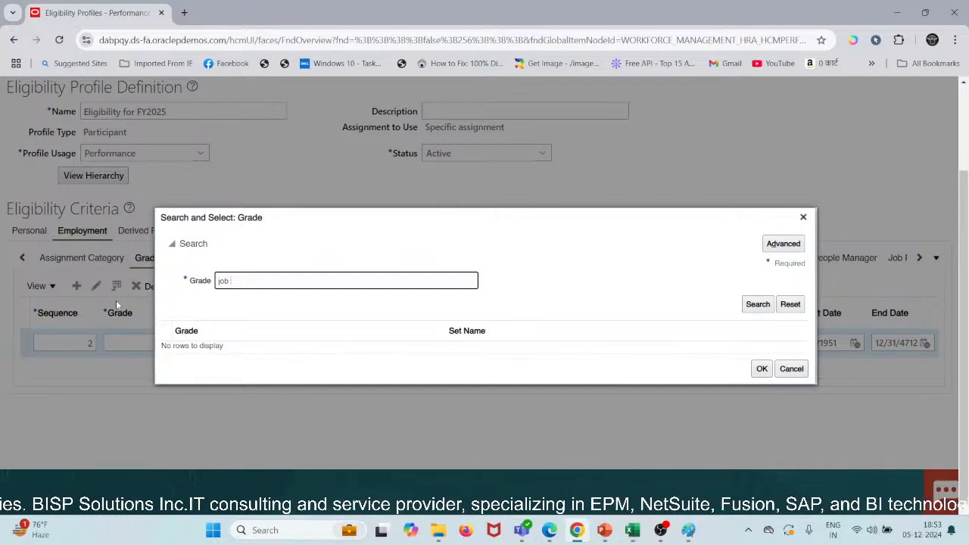
{"action": "left_click", "coordinate": [757, 303]}
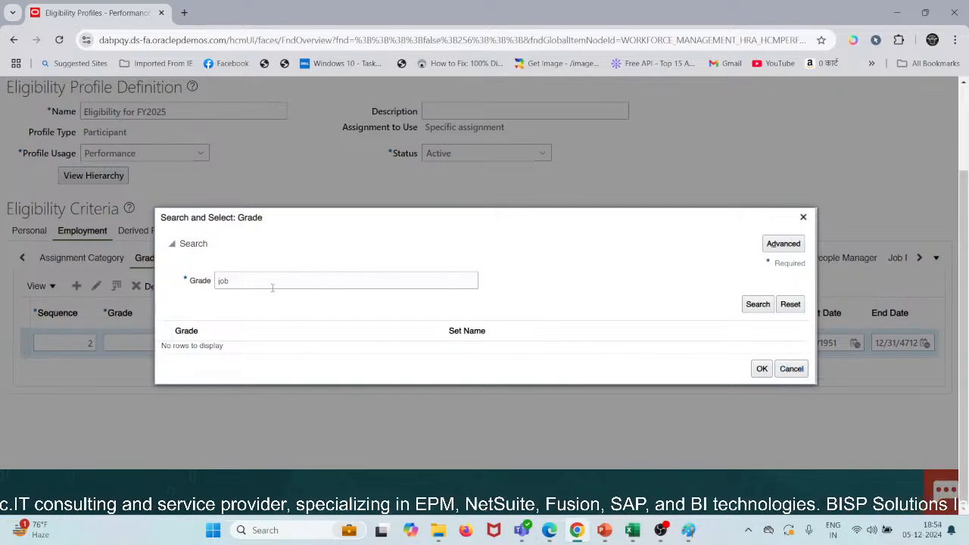
{"action": "left_click_drag", "start_coordinate": [263, 282], "coordinate": [150, 282]}
{"action": "type", "text": "sa"}
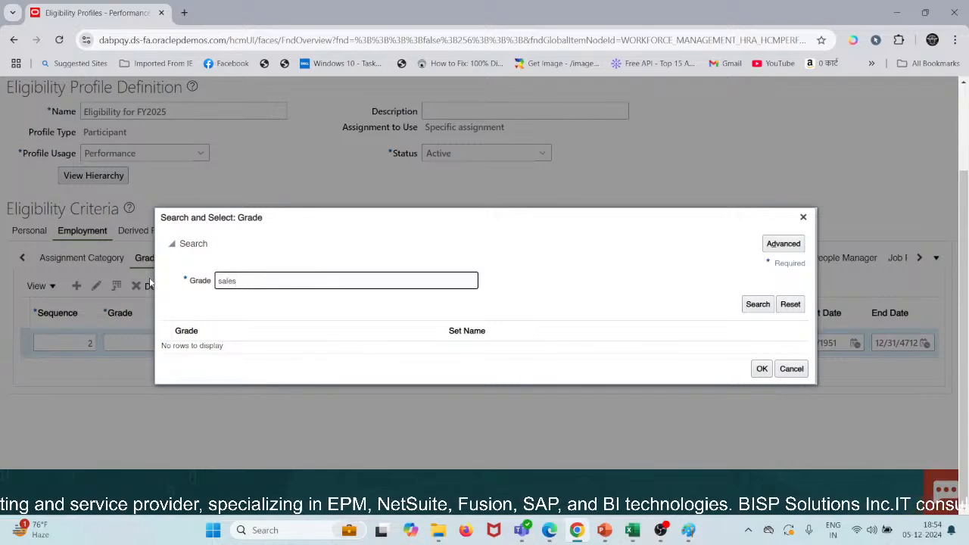
{"action": "type", "text": "les"}
{"action": "left_click", "coordinate": [757, 303]}
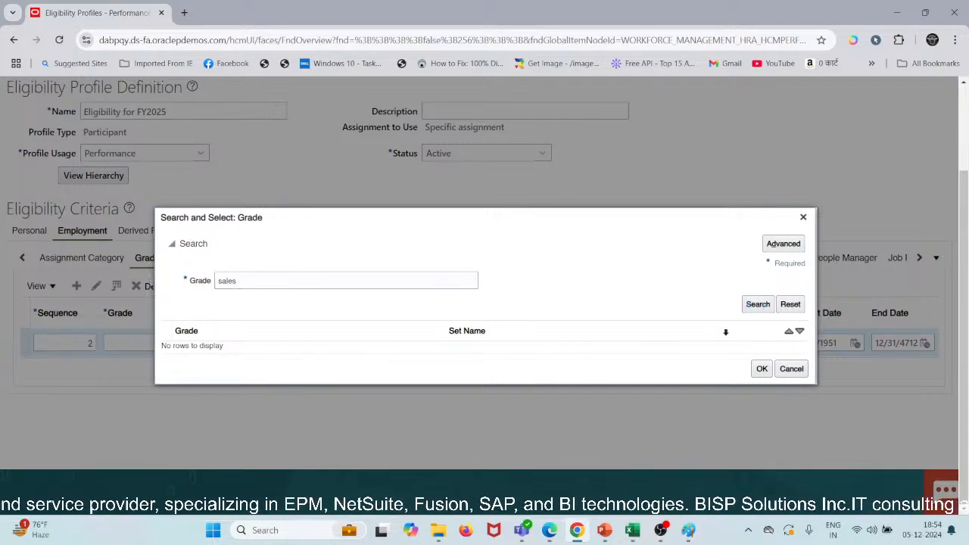
Clear the search term, change to the advanced grade search and list the grades that do not equal "XYZ"
{"action": "double_click", "coordinate": [311, 284]}
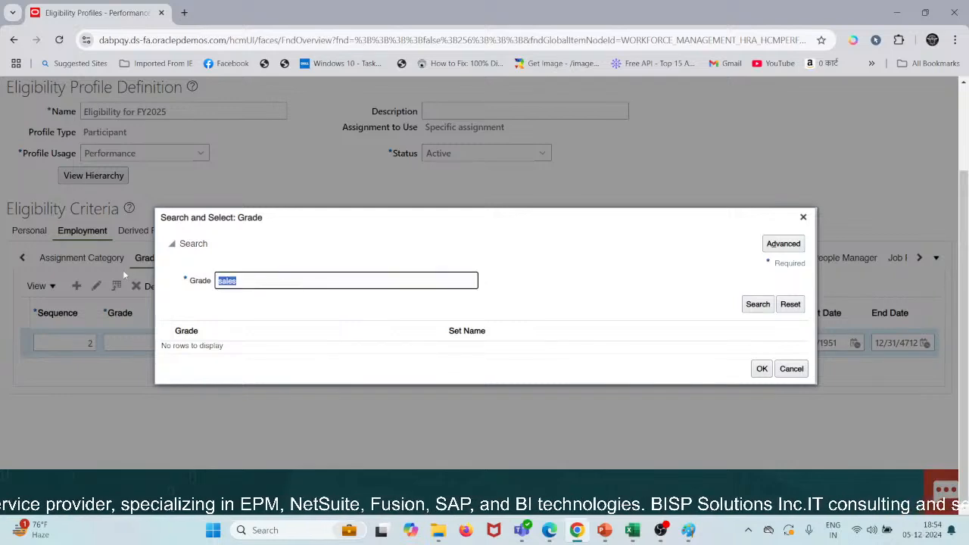
{"action": "key", "text": "BackSpace"}
{"action": "left_click", "coordinate": [782, 243]}
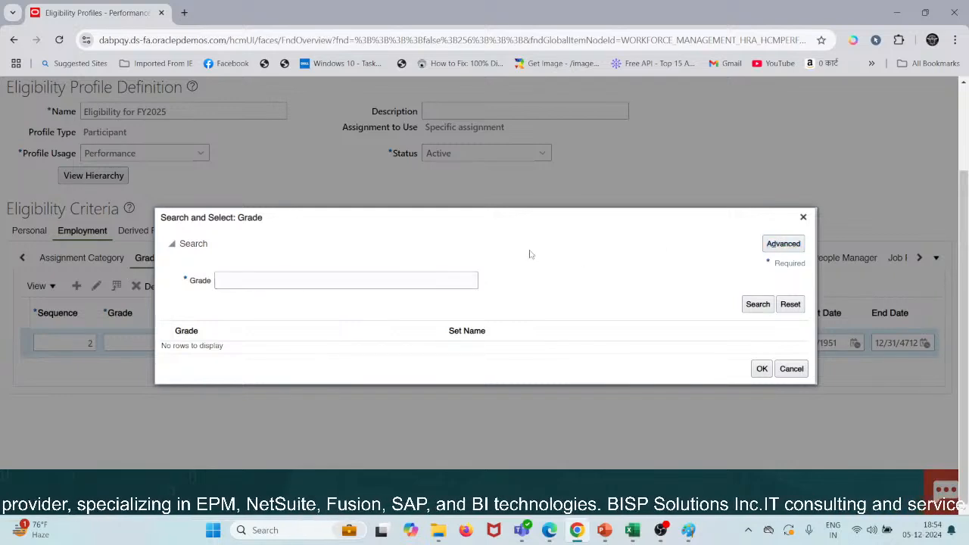
{"action": "left_click", "coordinate": [395, 284]}
{"action": "left_click", "coordinate": [319, 280]}
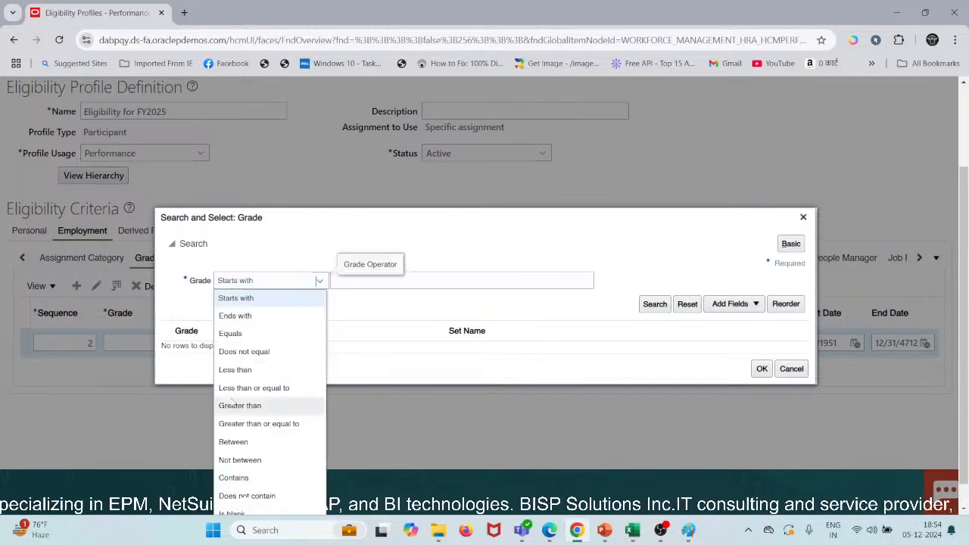
{"action": "left_click", "coordinate": [266, 352]}
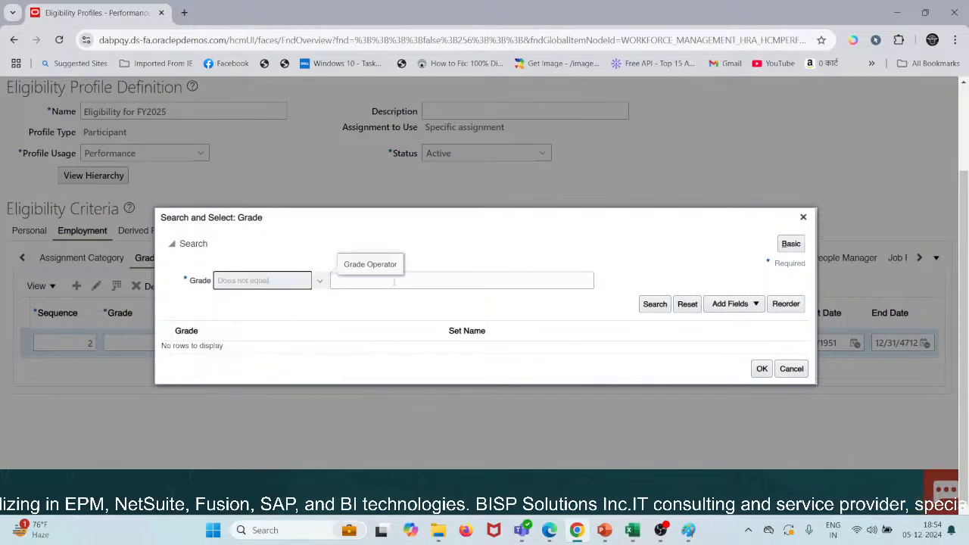
{"action": "left_click", "coordinate": [409, 278]}
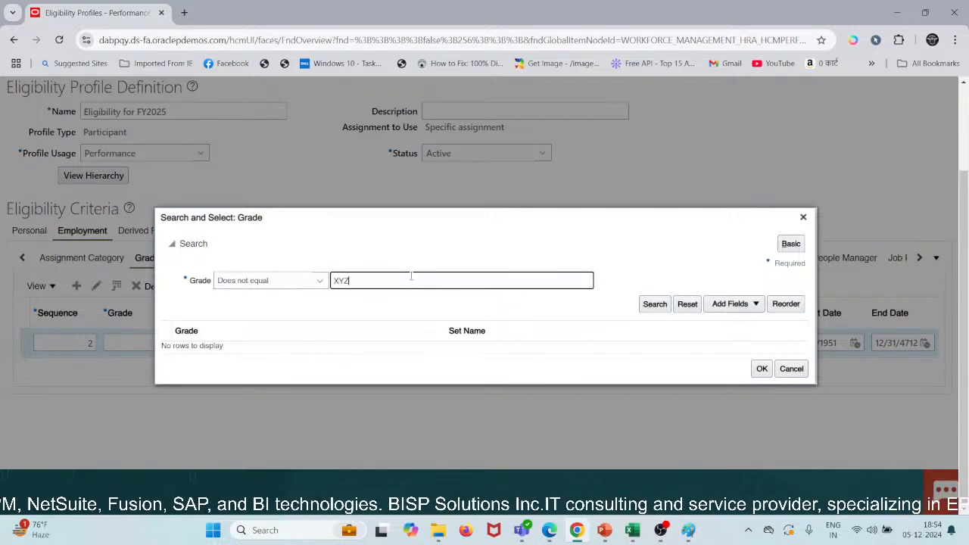
{"action": "type", "text": "XYZ"}
{"action": "left_click", "coordinate": [655, 304]}
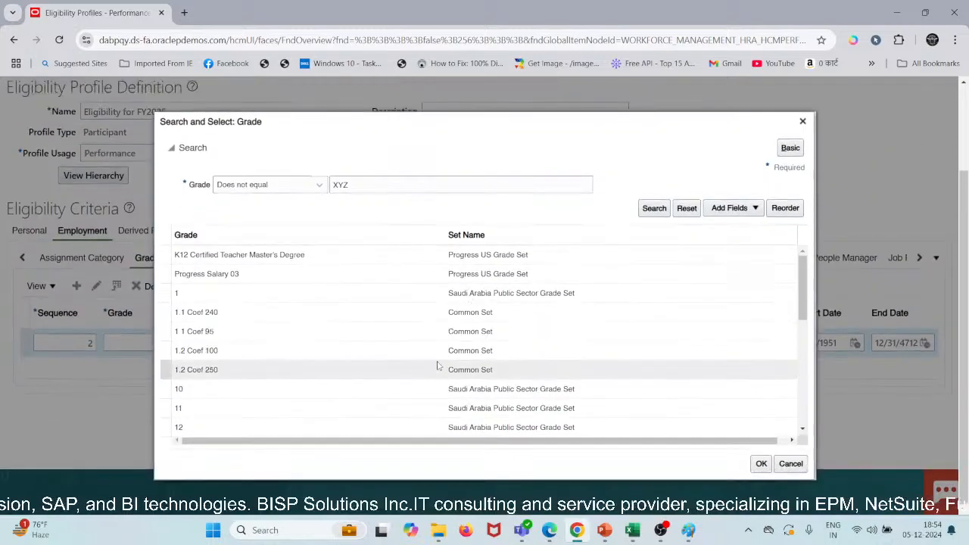
Find the grade Mgmt05 in the grade search results and assign it to the Grade criterion with sequence 2
{"action": "scroll", "coordinate": [437, 366], "scroll_direction": "down", "scroll_amount": 1}
{"action": "scroll", "coordinate": [437, 366], "scroll_direction": "down", "scroll_amount": 10}
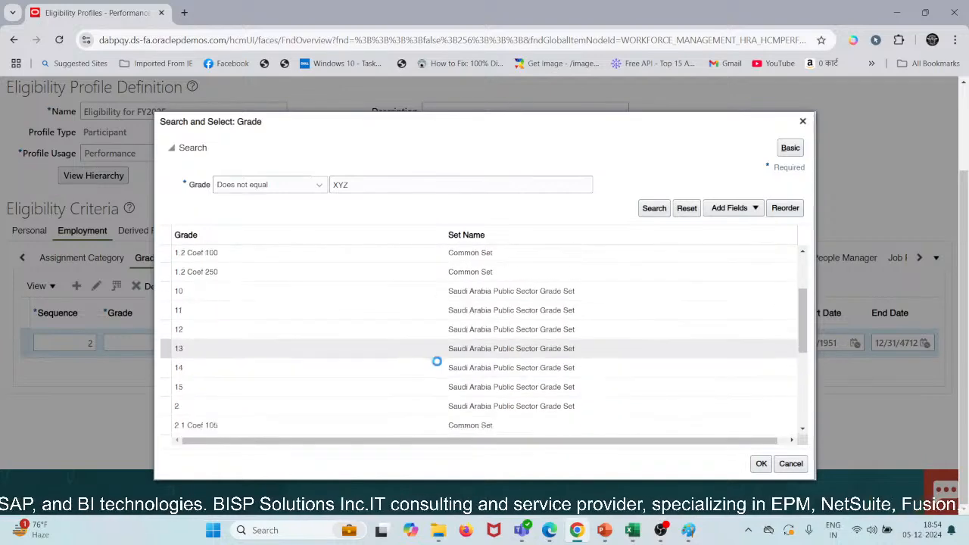
{"action": "scroll", "coordinate": [436, 366], "scroll_direction": "down", "scroll_amount": 12}
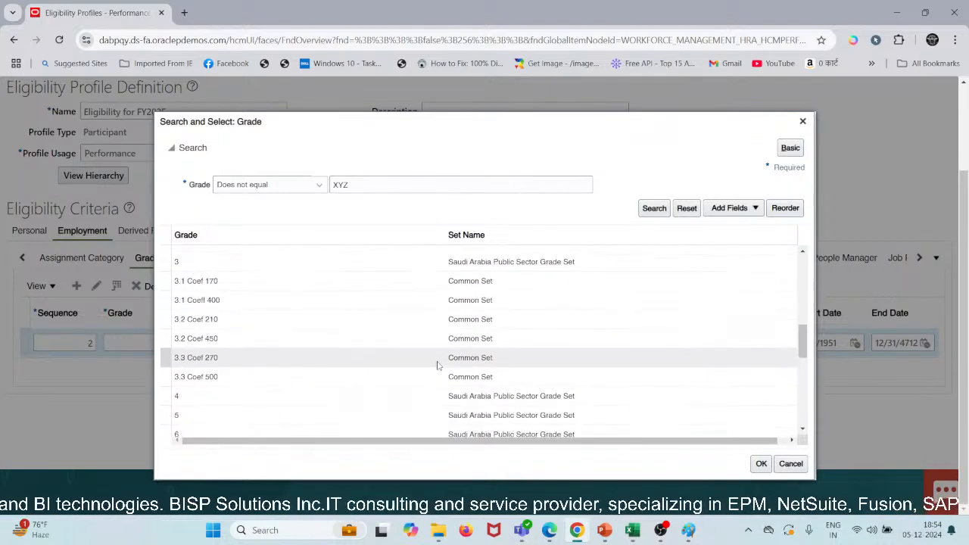
{"action": "scroll", "coordinate": [437, 366], "scroll_direction": "down", "scroll_amount": 2}
{"action": "scroll", "coordinate": [437, 366], "scroll_direction": "up", "scroll_amount": 3}
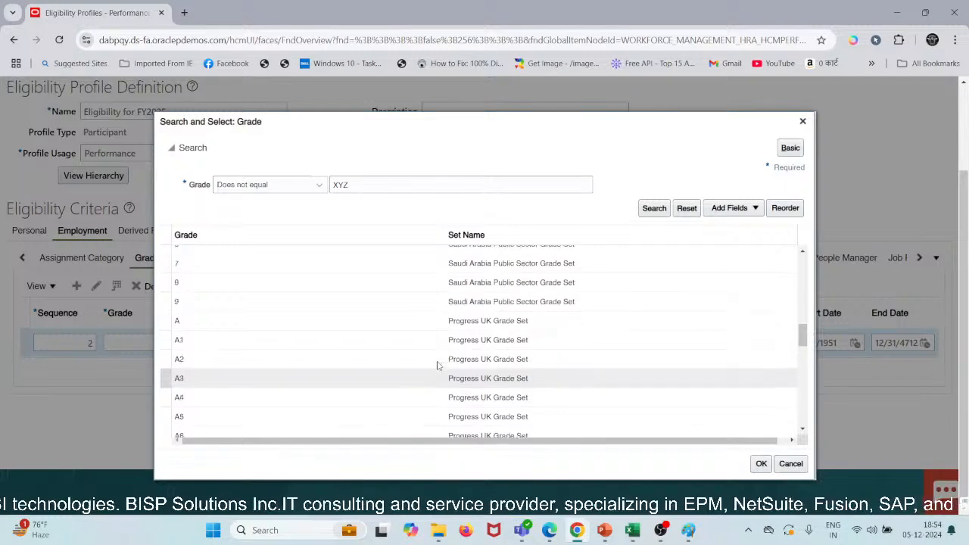
{"action": "scroll", "coordinate": [436, 366], "scroll_direction": "up", "scroll_amount": 1}
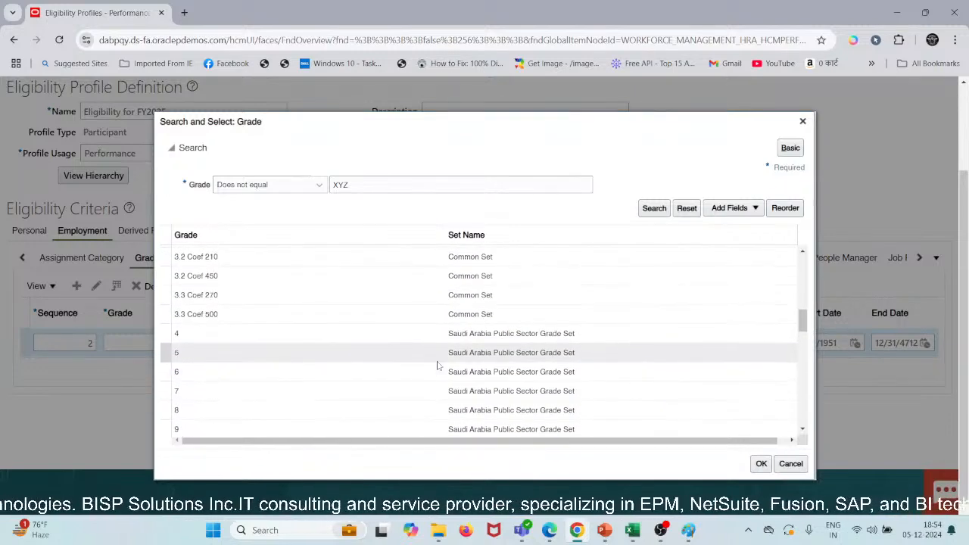
{"action": "scroll", "coordinate": [437, 366], "scroll_direction": "down", "scroll_amount": 10}
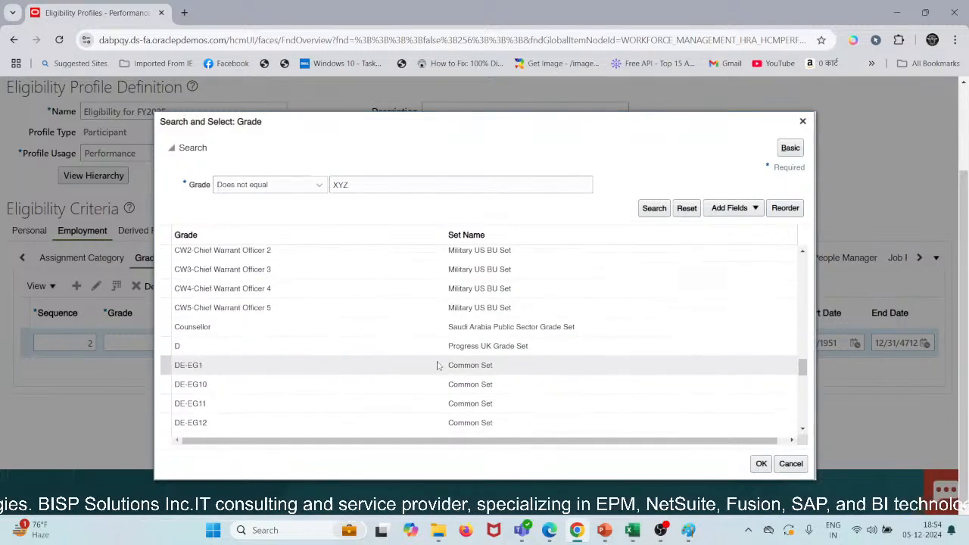
{"action": "scroll", "coordinate": [436, 365], "scroll_direction": "down", "scroll_amount": 10}
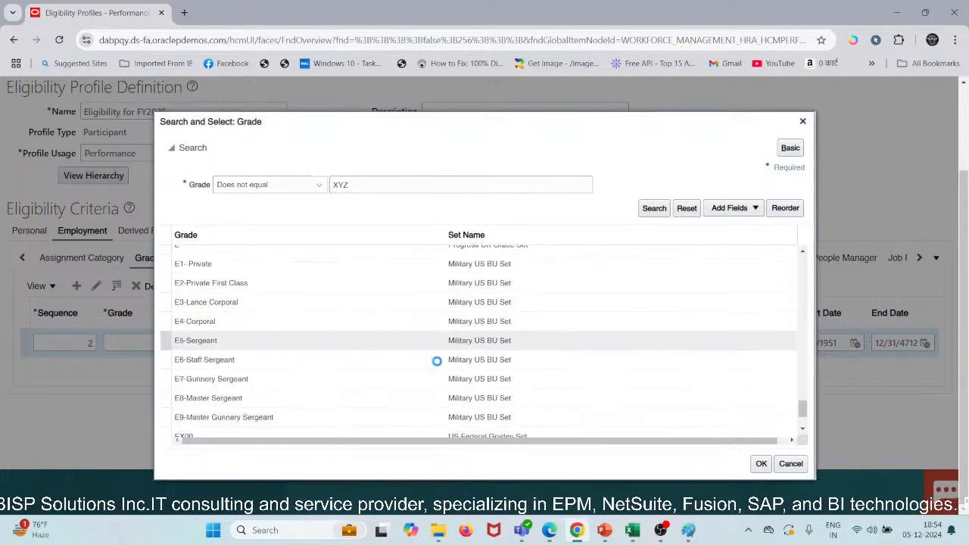
{"action": "scroll", "coordinate": [437, 365], "scroll_direction": "down", "scroll_amount": 8}
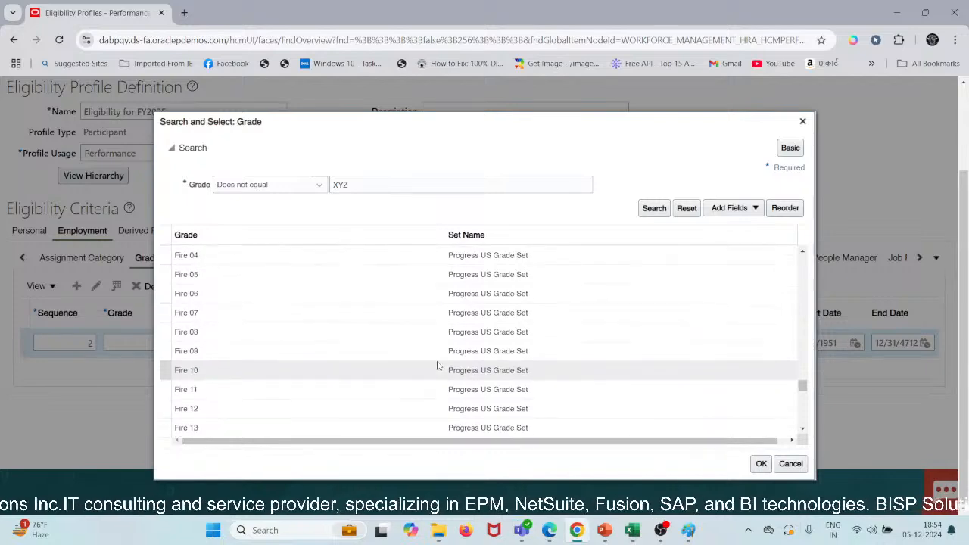
{"action": "scroll", "coordinate": [437, 365], "scroll_direction": "down", "scroll_amount": 1}
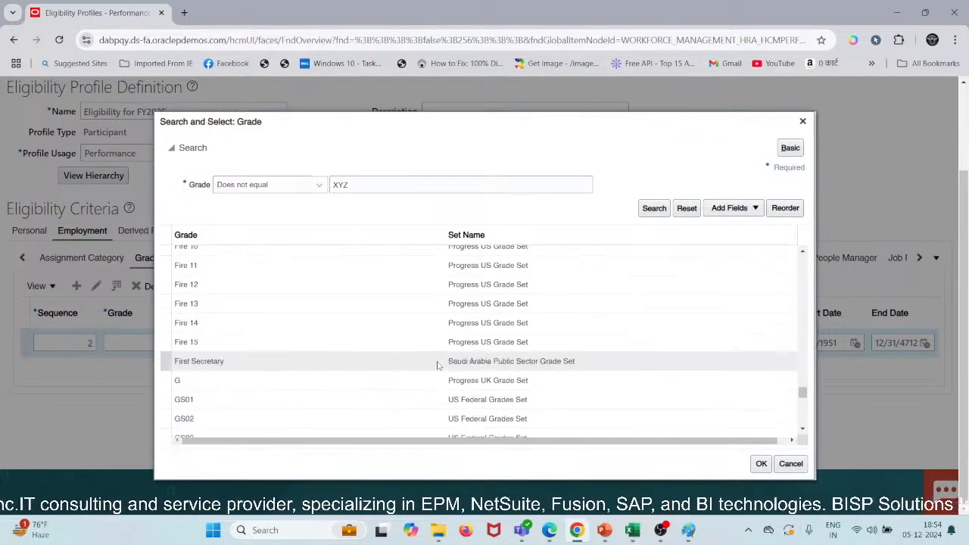
{"action": "scroll", "coordinate": [437, 366], "scroll_direction": "down", "scroll_amount": 1}
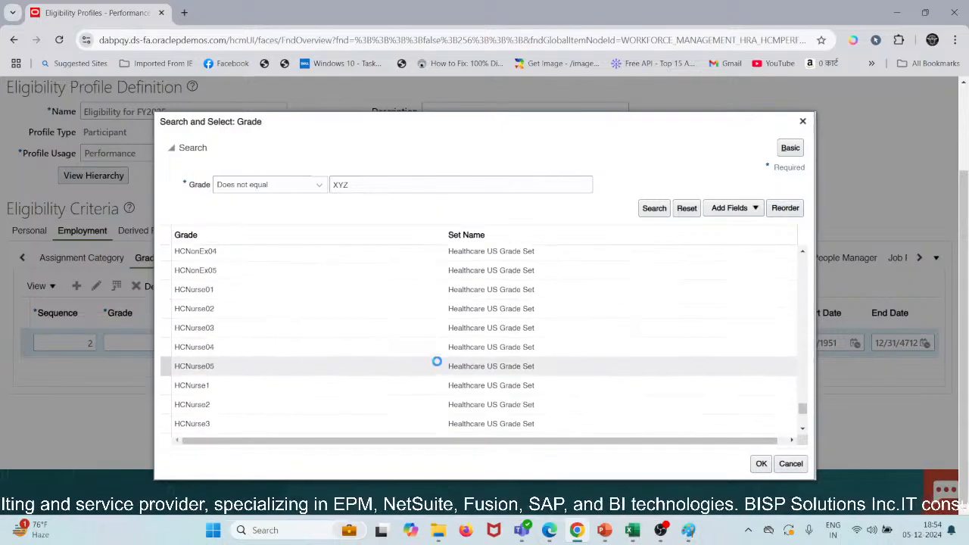
{"action": "scroll", "coordinate": [437, 362], "scroll_direction": "down", "scroll_amount": 5}
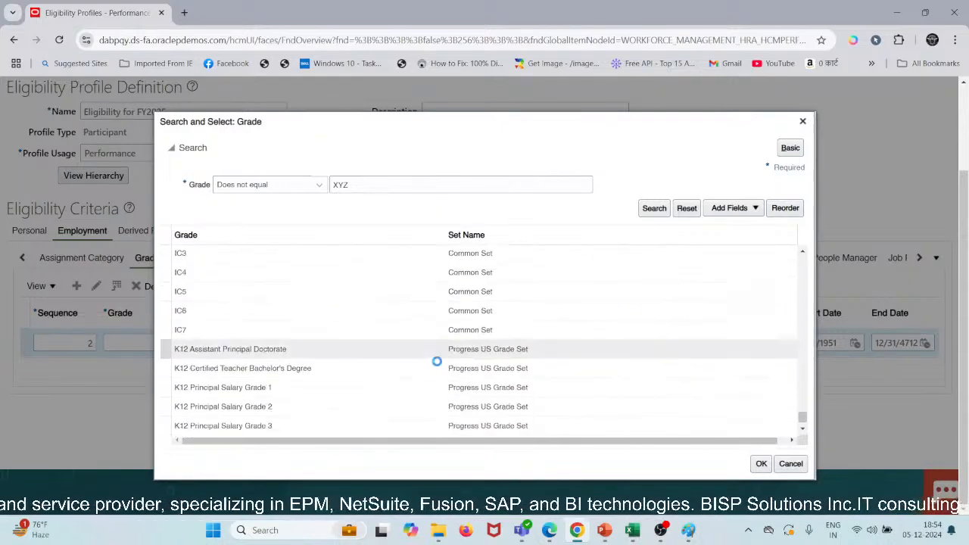
{"action": "scroll", "coordinate": [437, 361], "scroll_direction": "down", "scroll_amount": 1}
{"action": "scroll", "coordinate": [437, 366], "scroll_direction": "up", "scroll_amount": 2}
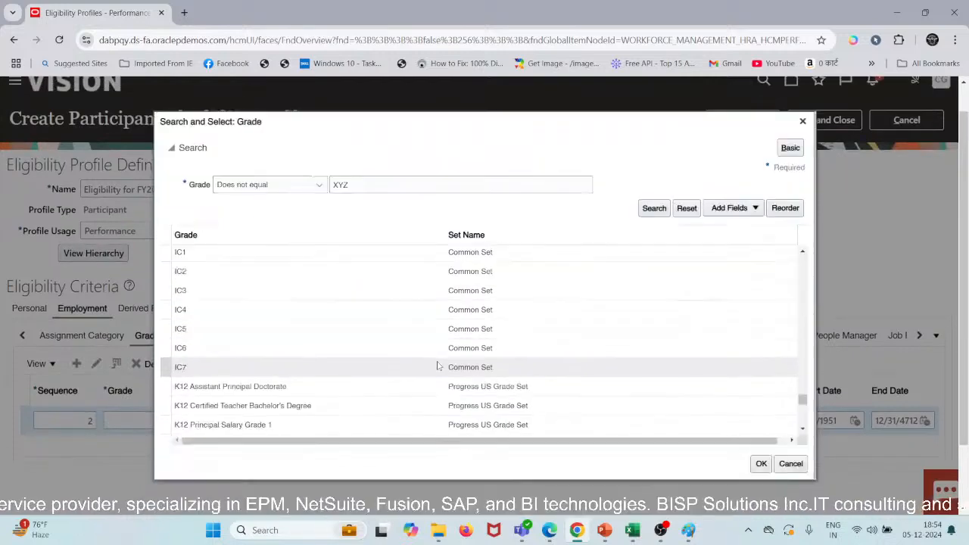
{"action": "scroll", "coordinate": [436, 366], "scroll_direction": "down", "scroll_amount": 8}
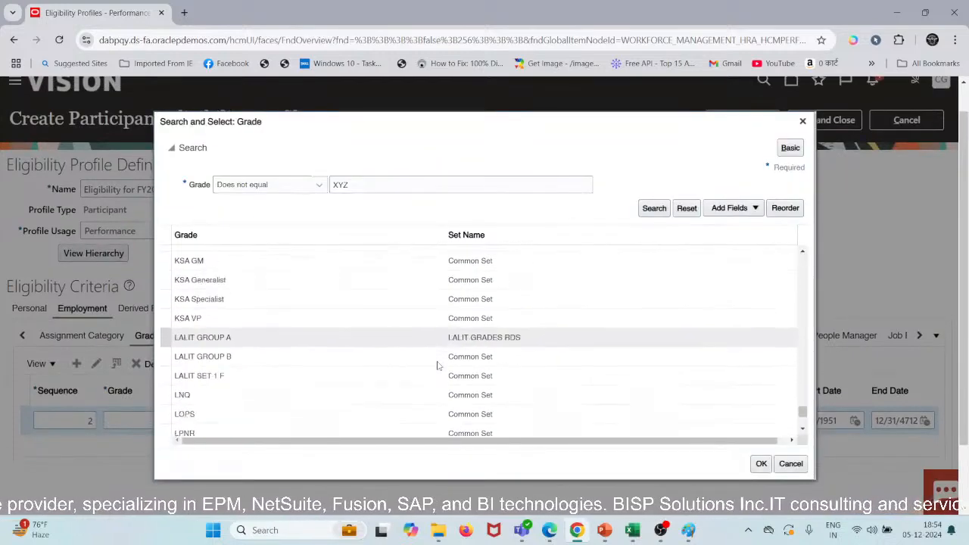
{"action": "scroll", "coordinate": [436, 365], "scroll_direction": "down", "scroll_amount": 3}
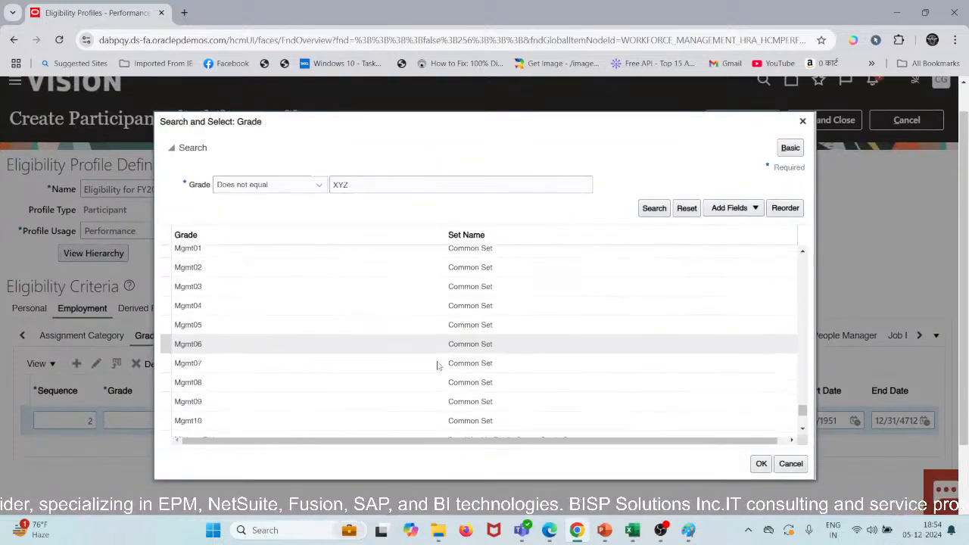
{"action": "scroll", "coordinate": [437, 361], "scroll_direction": "up", "scroll_amount": 2}
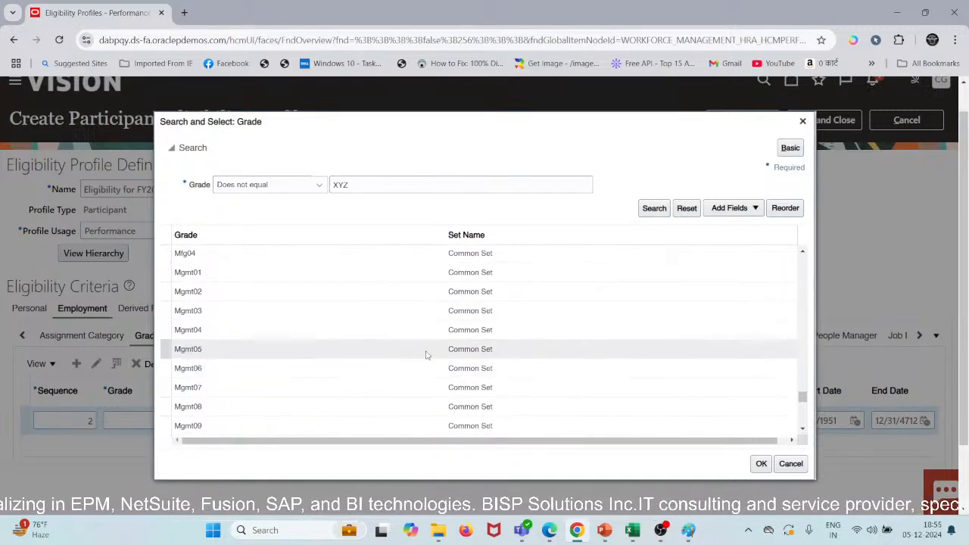
{"action": "left_click", "coordinate": [760, 463]}
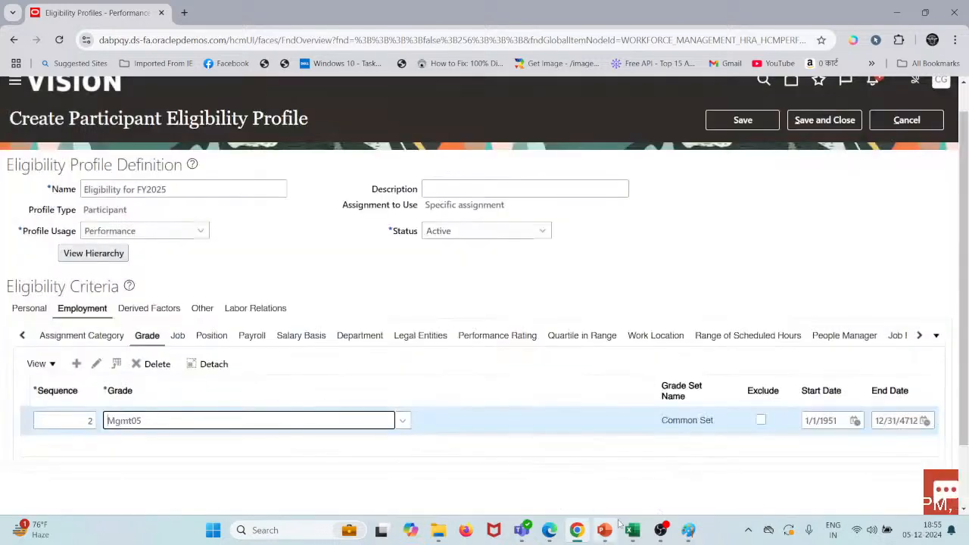
Switch to the Excel workbook, review the planned eligibility criteria and return to the eligibility profile in the browser
{"action": "mouse_move", "coordinate": [632, 530]}
{"action": "left_click", "coordinate": [622, 487]}
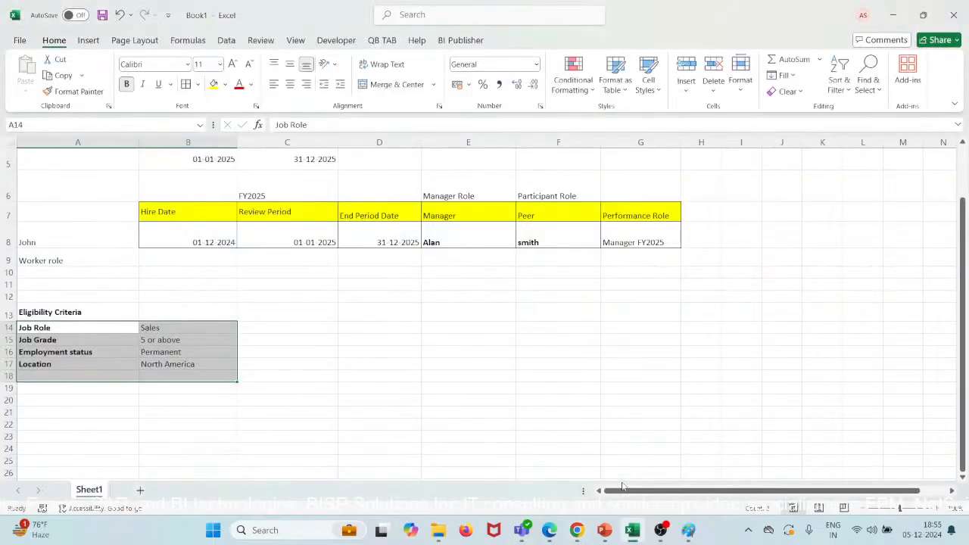
{"action": "left_click", "coordinate": [892, 15]}
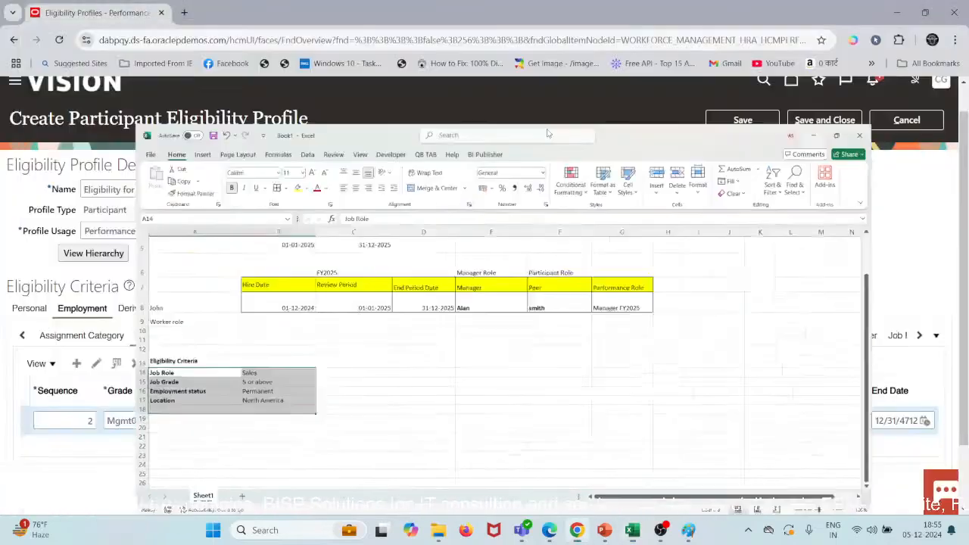
Add an Assignment Status criterion to the employment criteria with sequence 3 and the status Active - Payroll Eligible
{"action": "left_click", "coordinate": [919, 334]}
{"action": "left_click", "coordinate": [920, 335]}
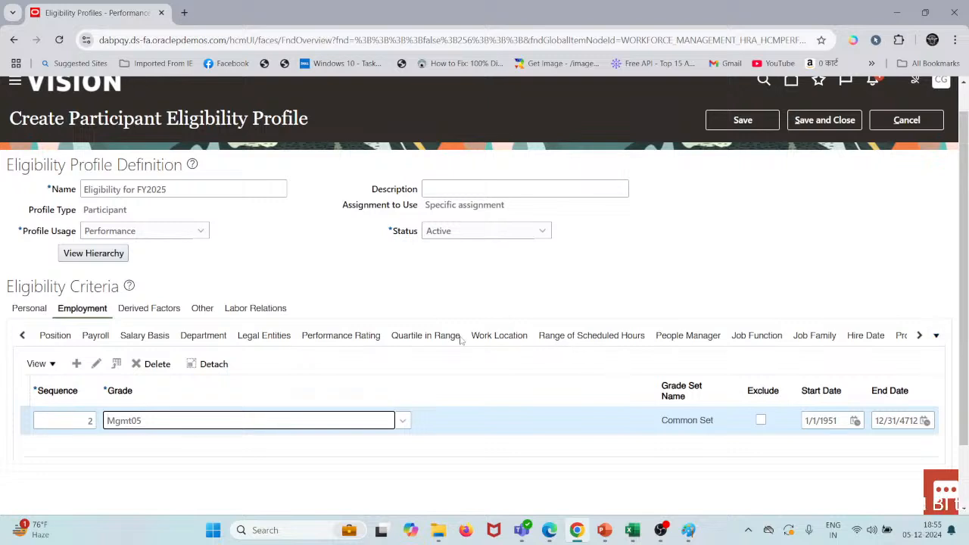
{"action": "left_click", "coordinate": [918, 335]}
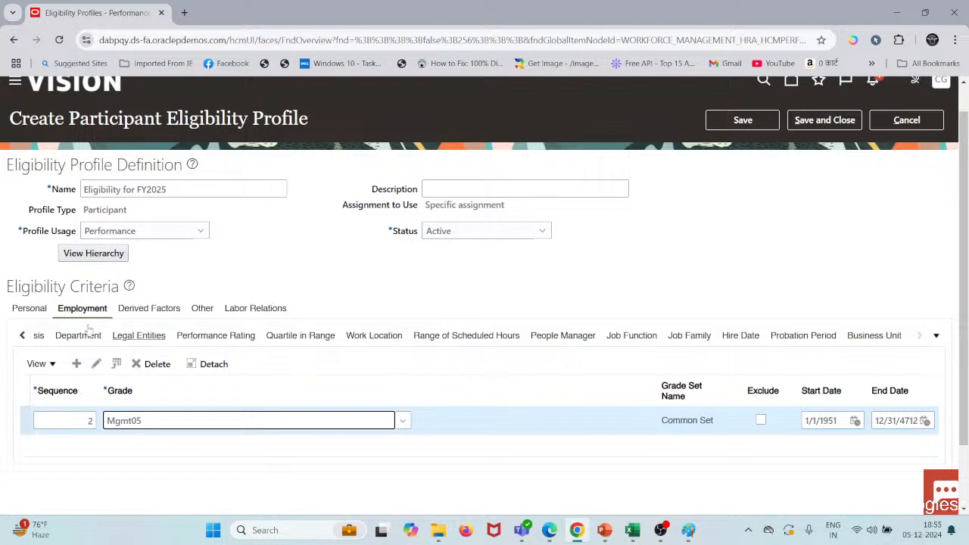
{"action": "left_click", "coordinate": [22, 336]}
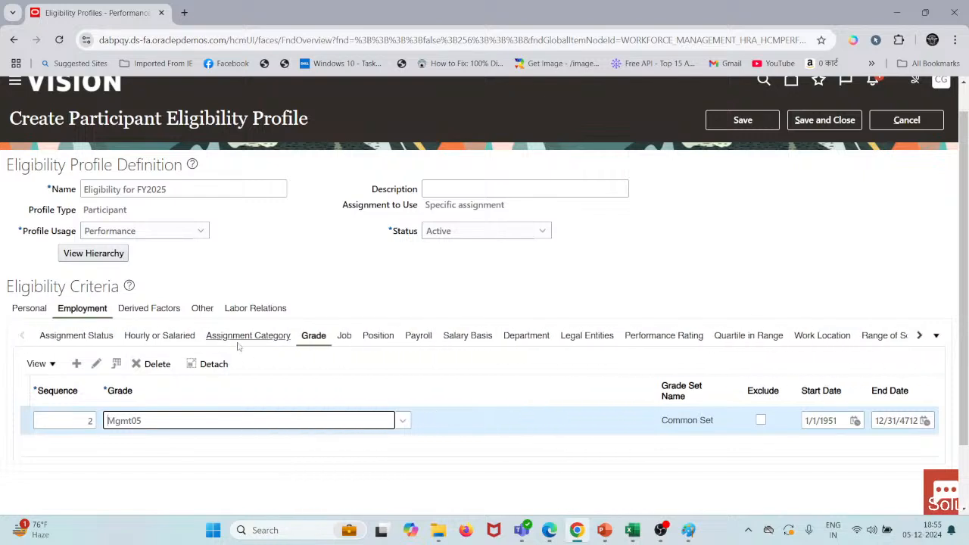
{"action": "left_click", "coordinate": [99, 338]}
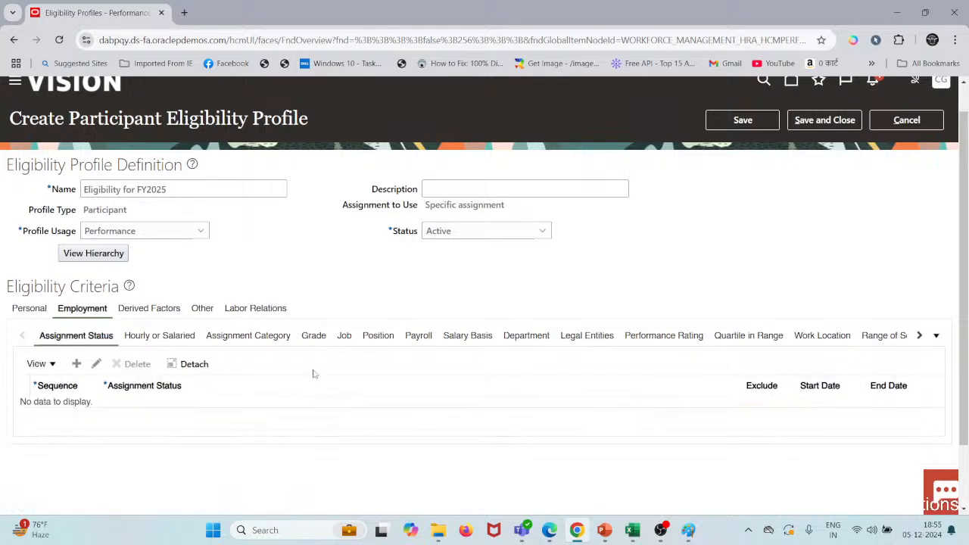
{"action": "left_click", "coordinate": [76, 363]}
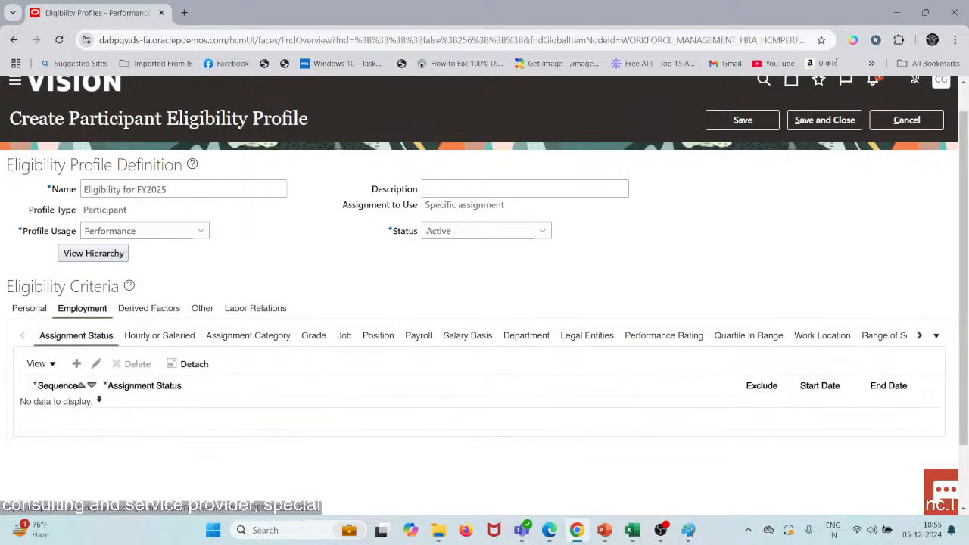
{"action": "left_click", "coordinate": [94, 409]}
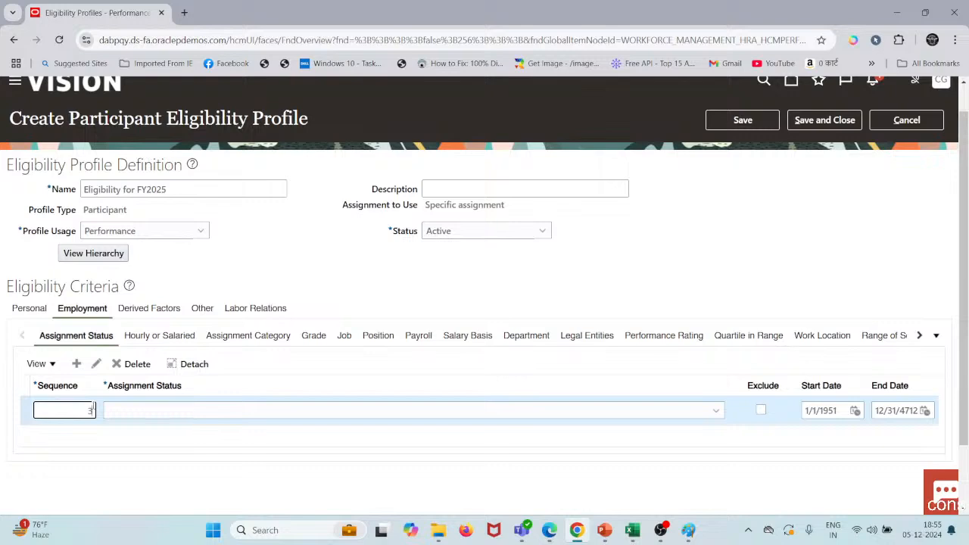
{"action": "scroll", "coordinate": [202, 415], "scroll_direction": "down", "scroll_amount": 2}
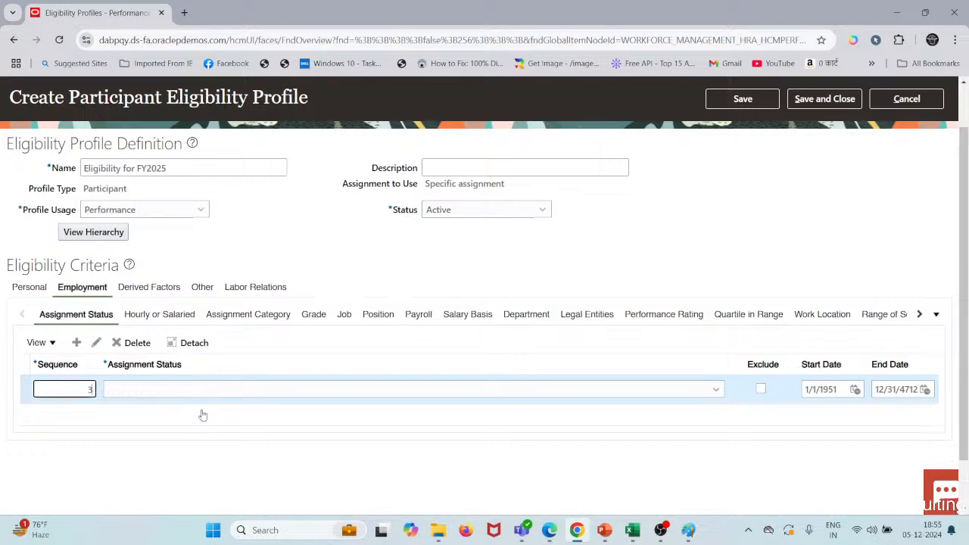
{"action": "left_click", "coordinate": [267, 353]}
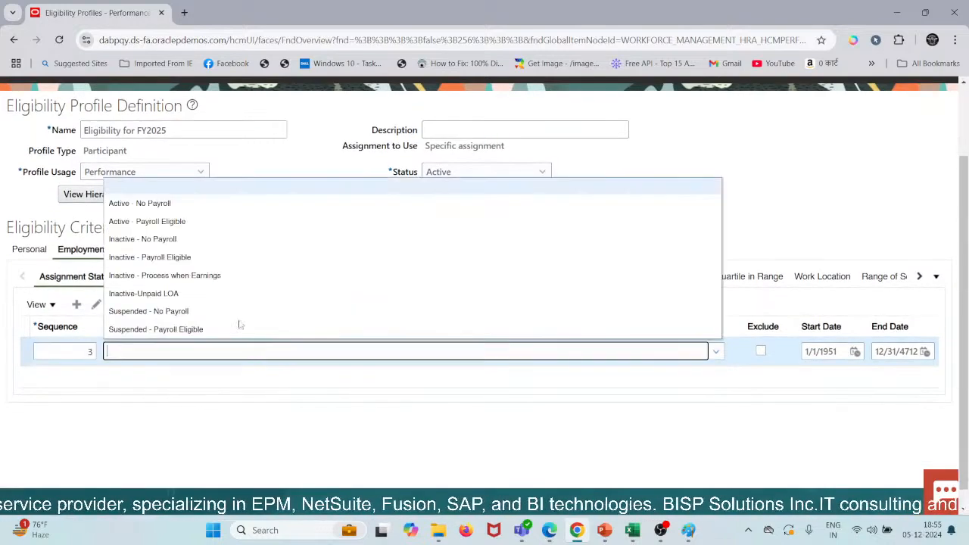
{"action": "left_click", "coordinate": [153, 227]}
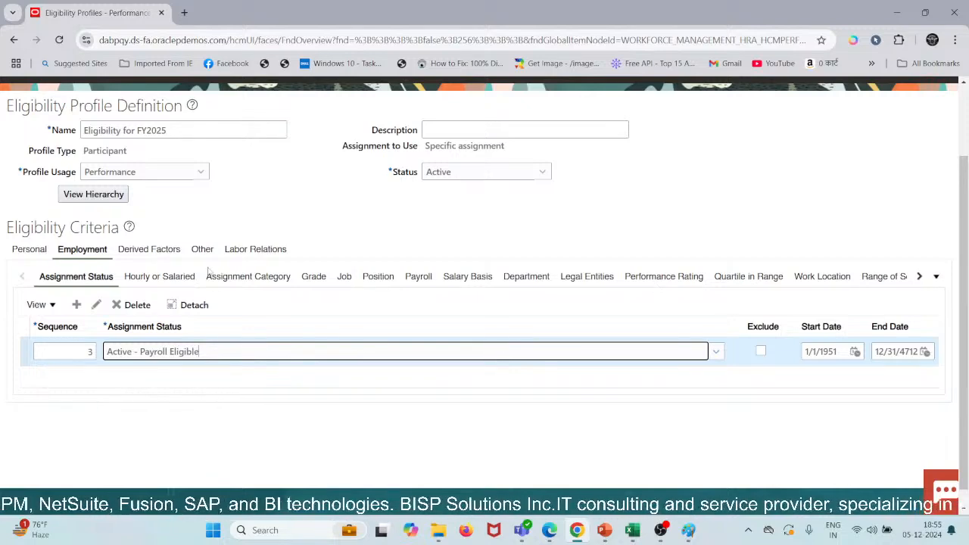
Check the planned location criterion in the Excel workbook and go back to the profile
{"action": "mouse_move", "coordinate": [673, 532]}
{"action": "mouse_move", "coordinate": [634, 532]}
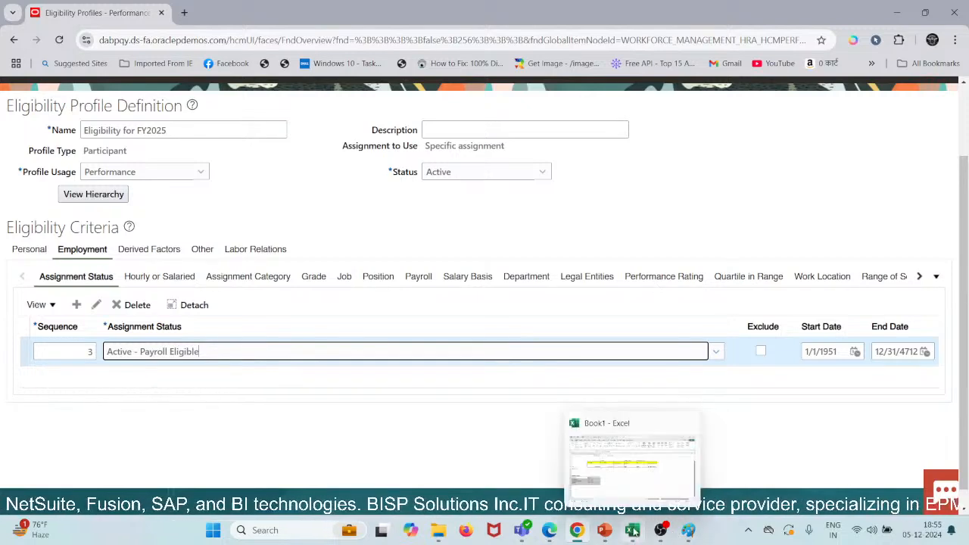
{"action": "left_click", "coordinate": [605, 470]}
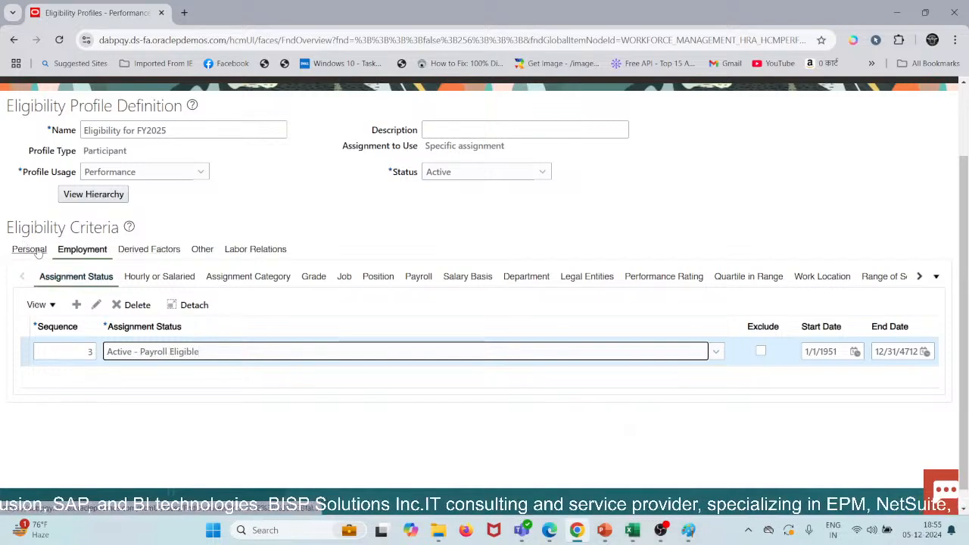
Look through the Personal eligibility criteria, including Person Type, for a suitable location criterion
{"action": "left_click", "coordinate": [37, 251]}
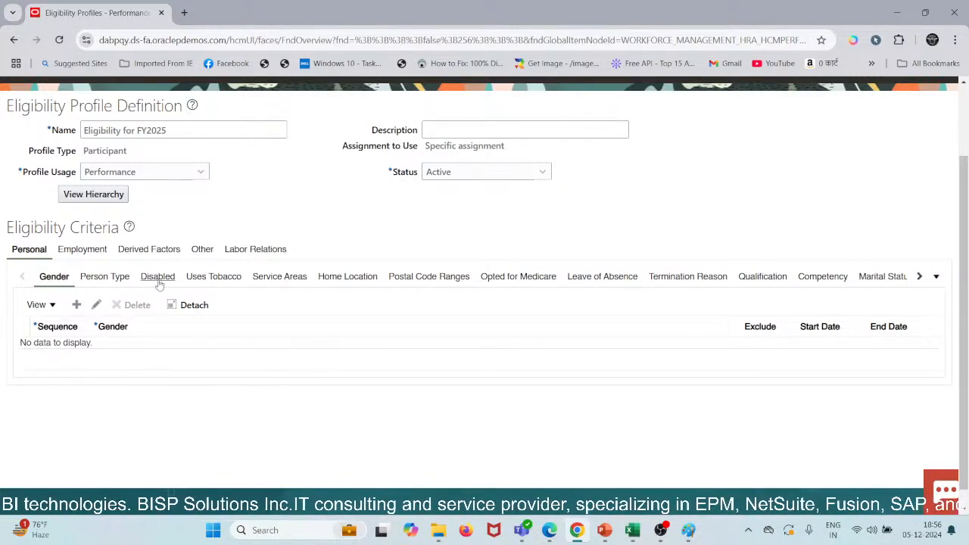
{"action": "left_click", "coordinate": [111, 278]}
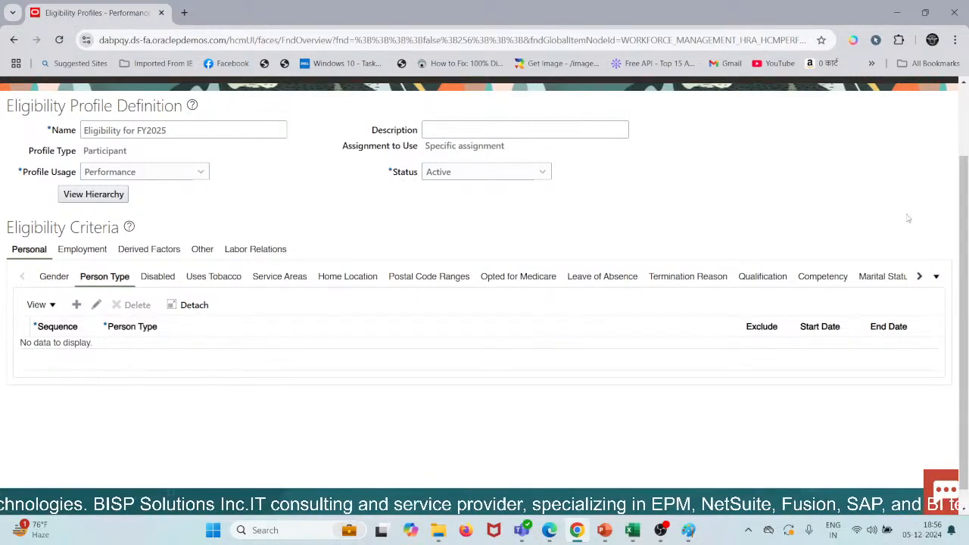
{"action": "left_click", "coordinate": [919, 276]}
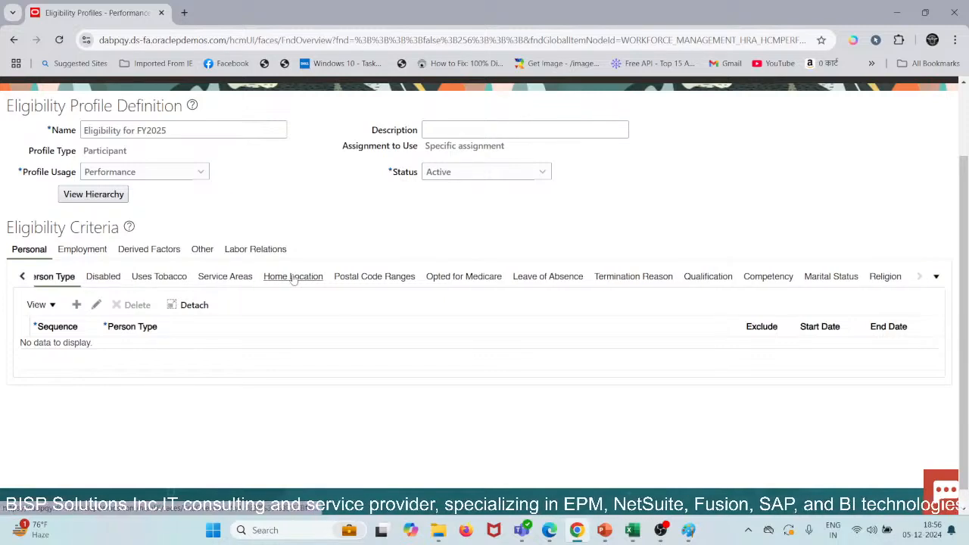
Return to the Employment criteria and add a Work Location criterion row with sequence 4
{"action": "left_click", "coordinate": [91, 249]}
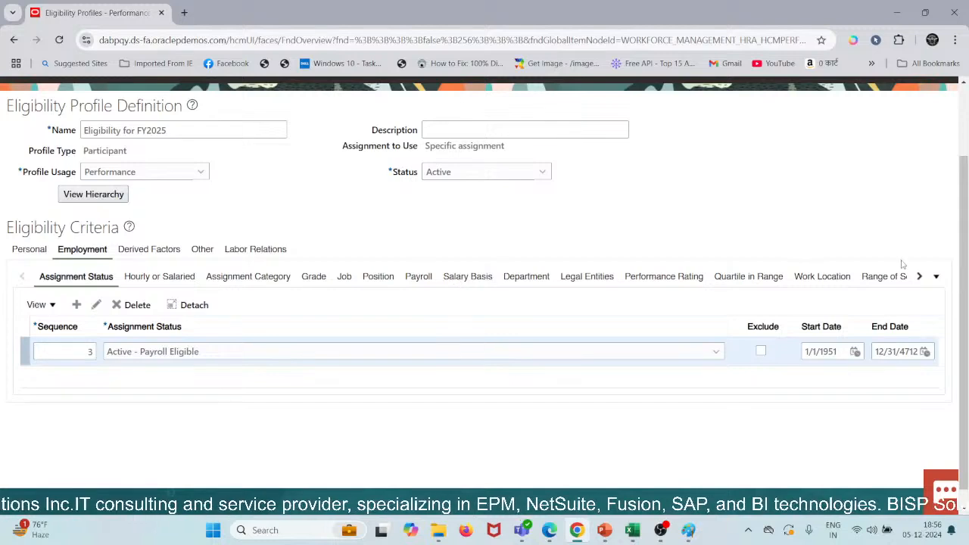
{"action": "left_click", "coordinate": [919, 277]}
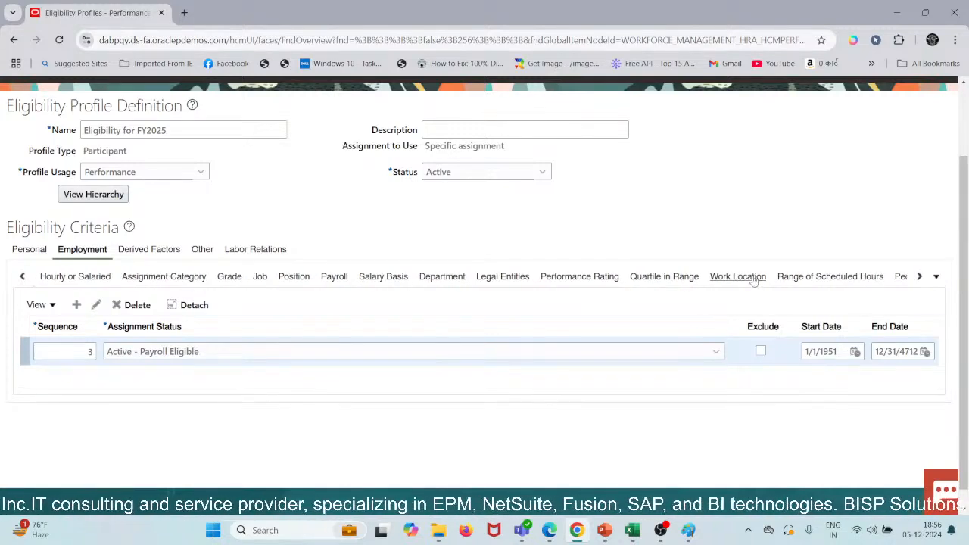
{"action": "left_click", "coordinate": [745, 277]}
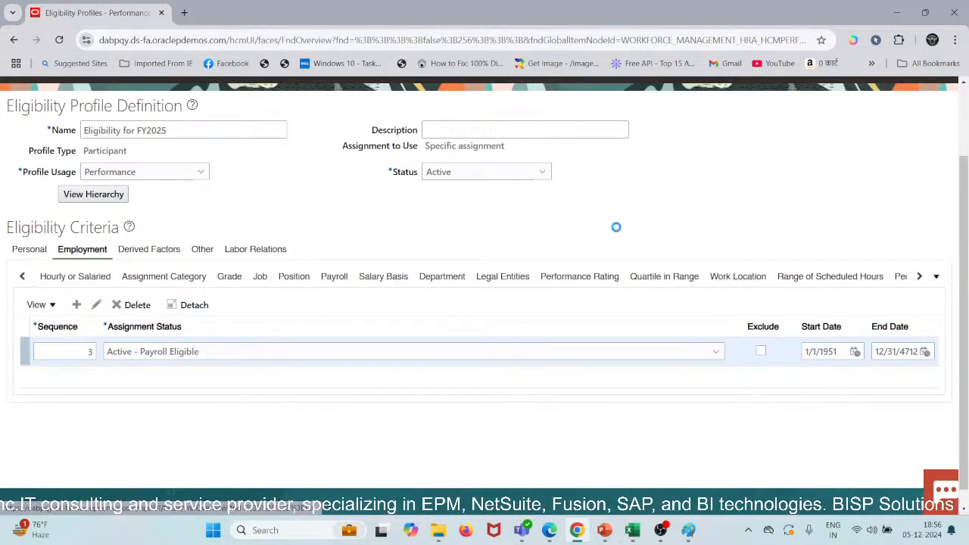
{"action": "left_click", "coordinate": [76, 304]}
{"action": "left_click", "coordinate": [80, 362]}
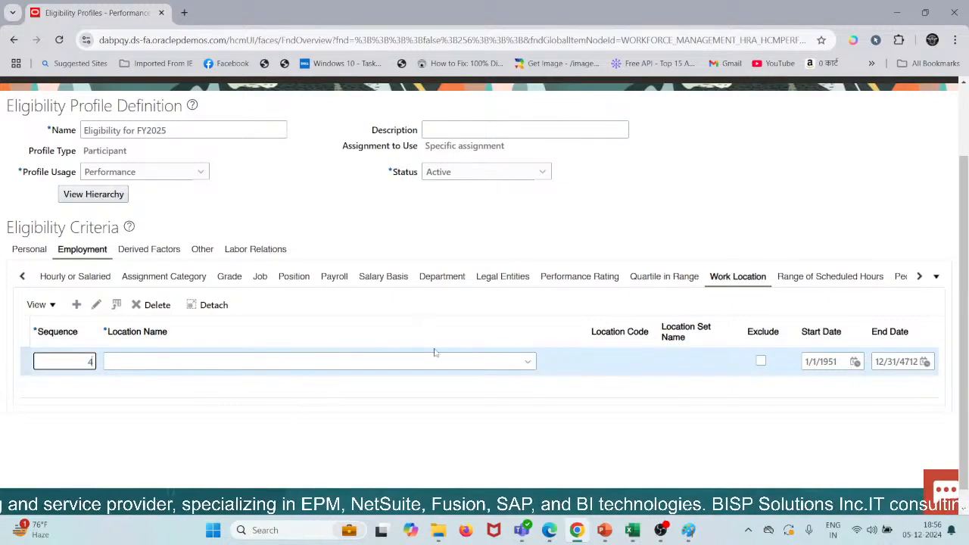
Open the location search for the Work Location row and look for location names matching US
{"action": "left_click", "coordinate": [497, 362]}
{"action": "left_click", "coordinate": [526, 362]}
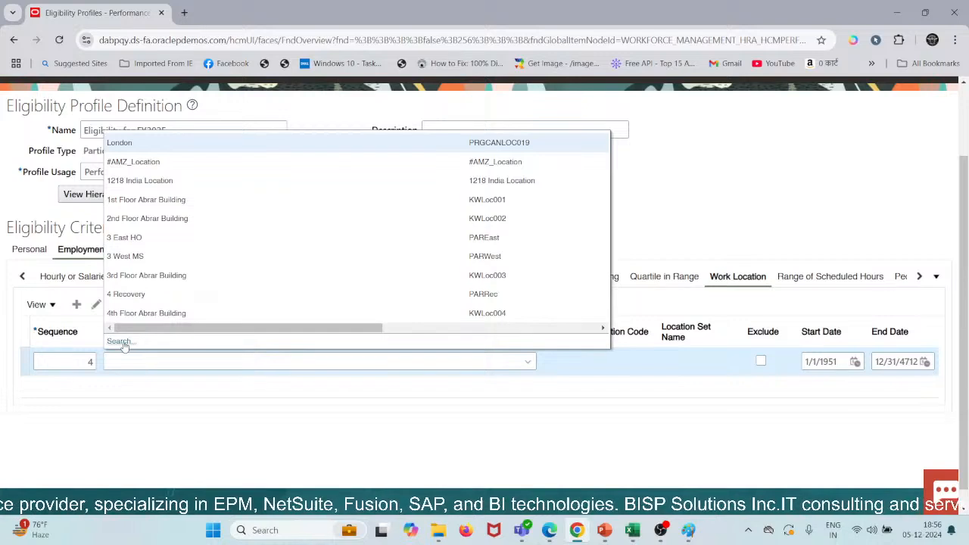
{"action": "left_click", "coordinate": [121, 341]}
{"action": "left_click", "coordinate": [225, 276]}
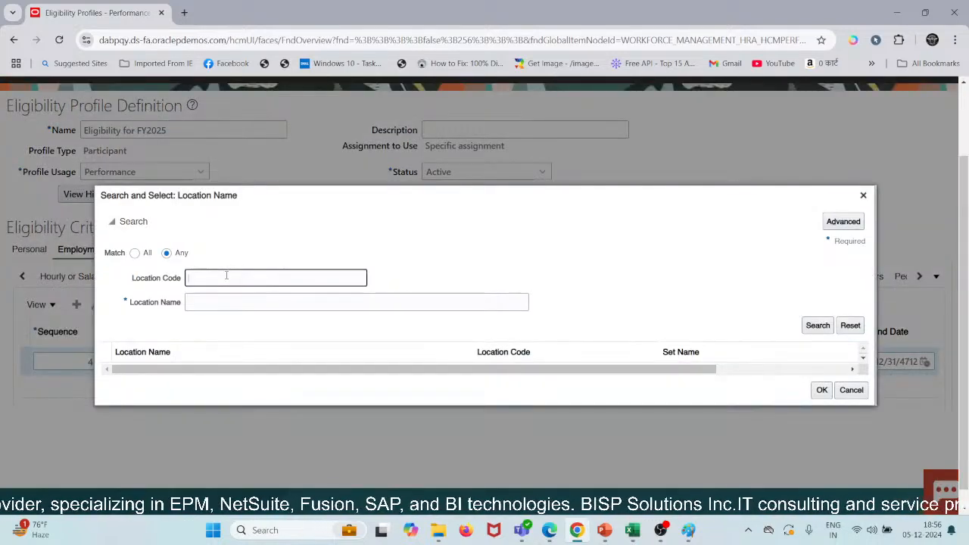
{"action": "key", "text": "Tab"}
{"action": "type", "text": "US"}
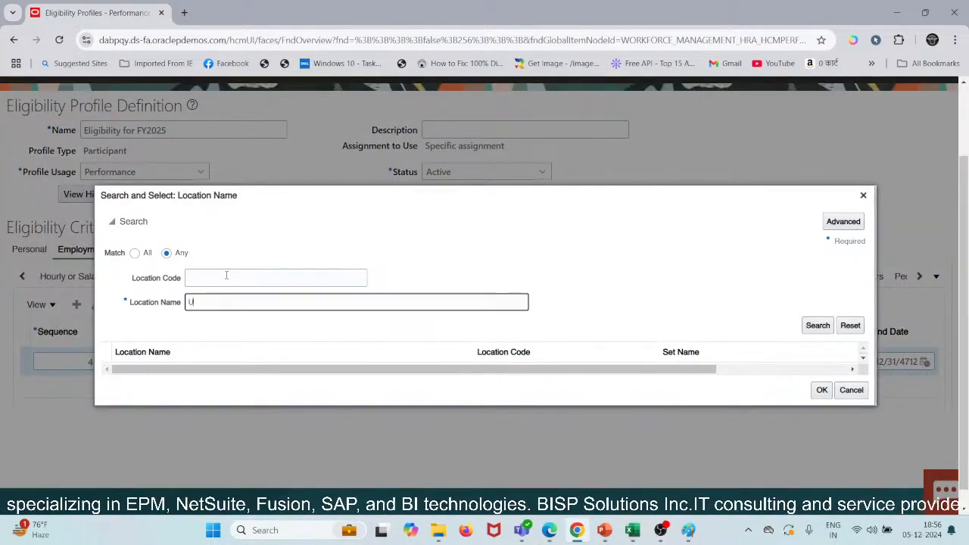
{"action": "left_click", "coordinate": [819, 324]}
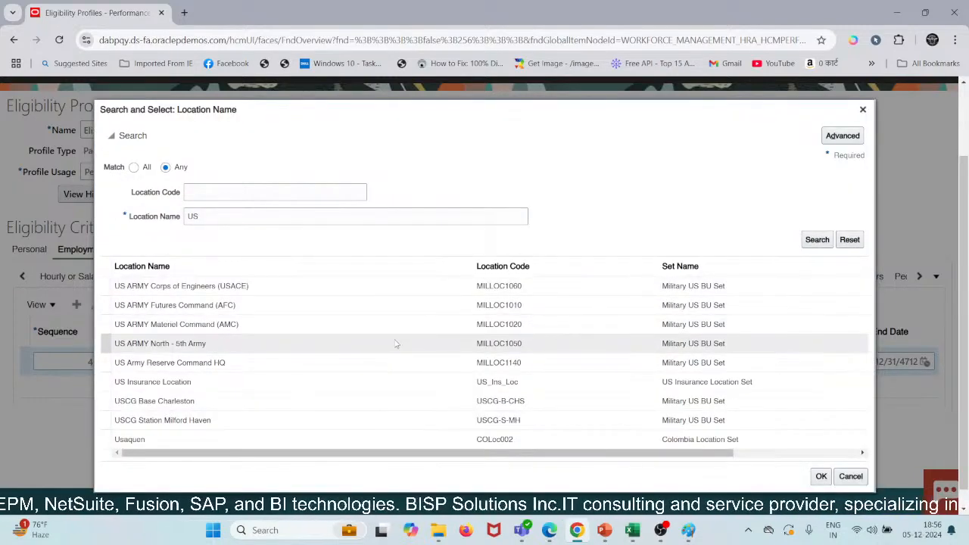
{"action": "scroll", "coordinate": [396, 343], "scroll_direction": "down", "scroll_amount": 2}
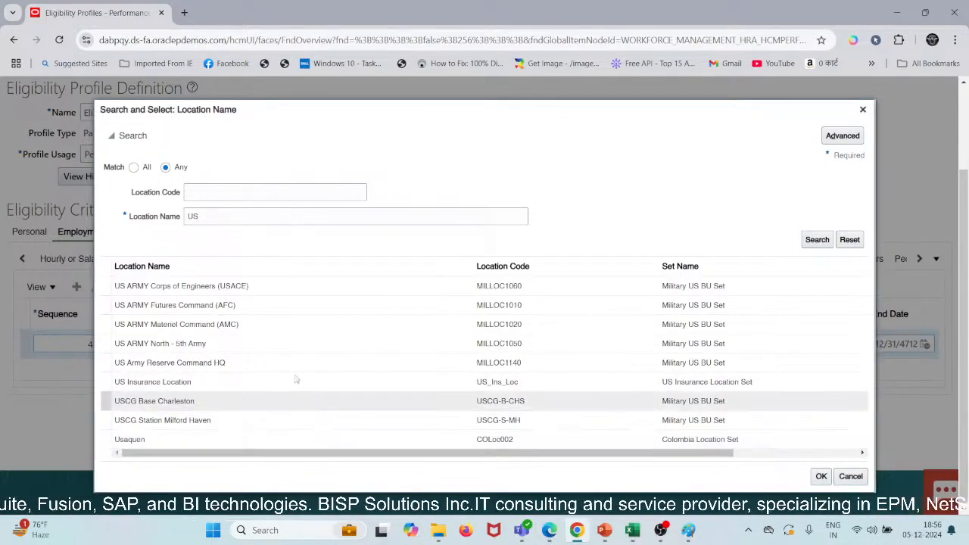
Try searching for the location name North America, and for the location code Us with the name left blank
{"action": "left_click_drag", "start_coordinate": [253, 218], "coordinate": [168, 223]}
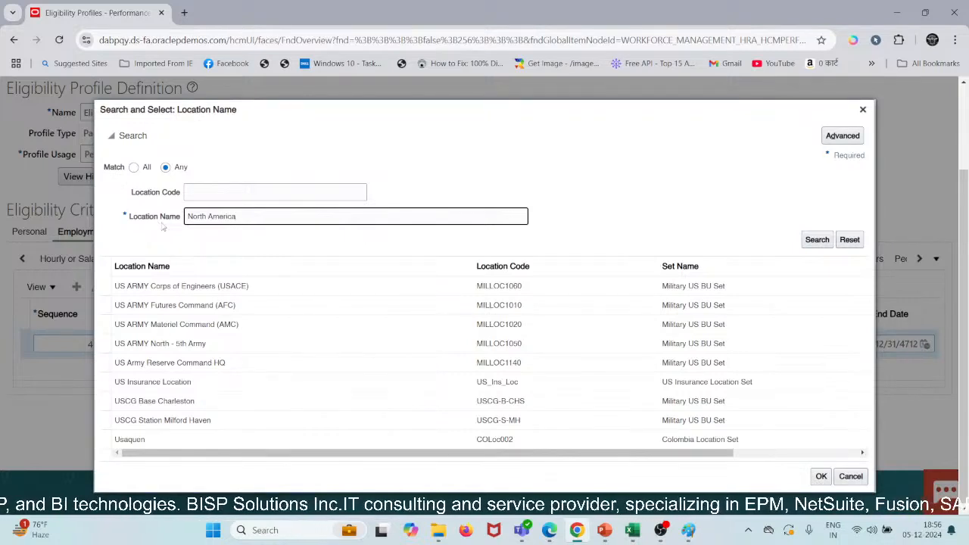
{"action": "left_click", "coordinate": [810, 241]}
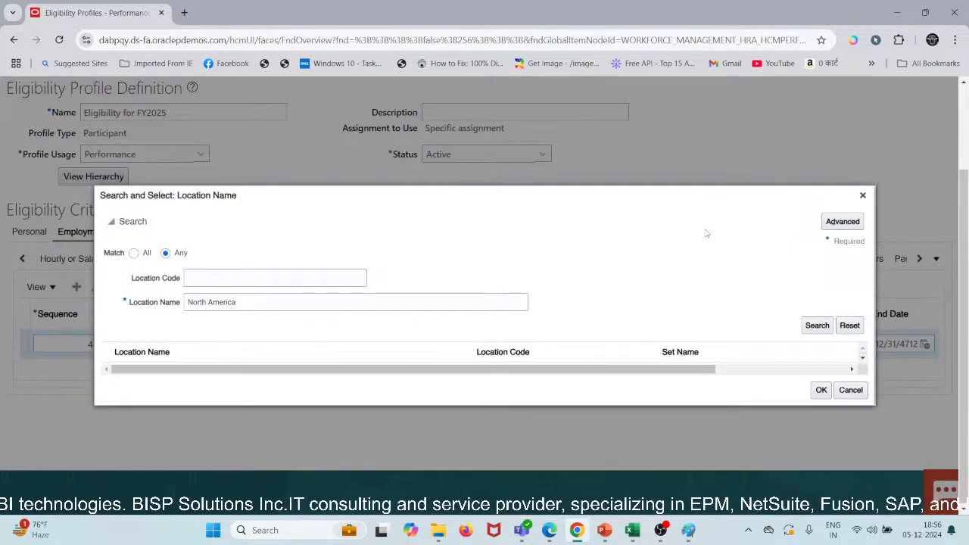
{"action": "left_click_drag", "start_coordinate": [242, 302], "coordinate": [83, 289]}
{"action": "key", "text": "BackSpace"}
{"action": "left_click", "coordinate": [264, 278]}
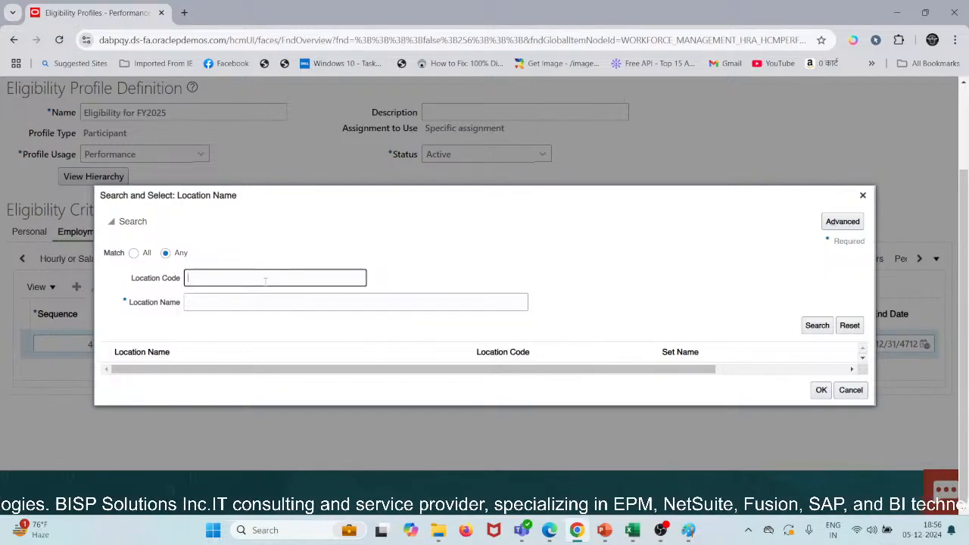
{"action": "type", "text": "Us"}
{"action": "key", "text": "Tab"}
{"action": "key", "text": "Return"}
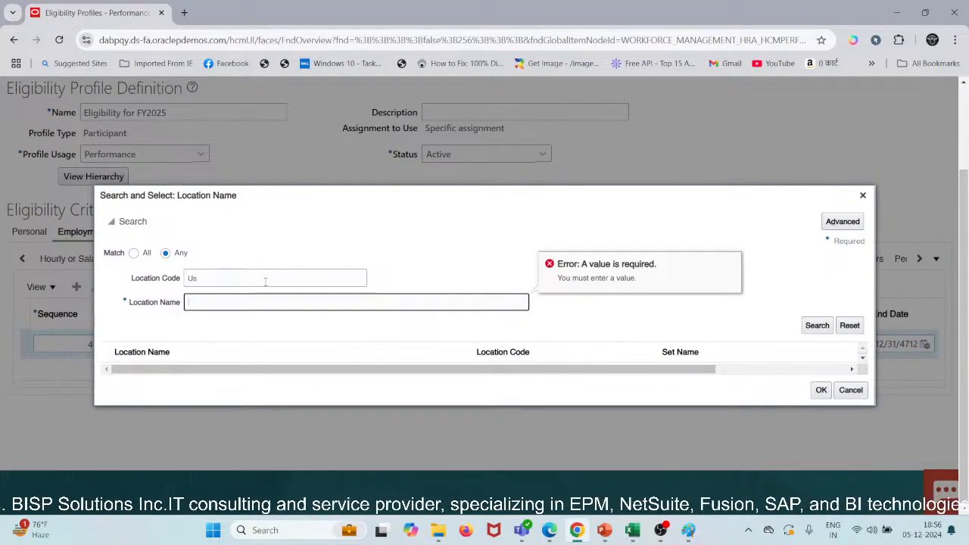
Clear the location code, search for the location name US, and select US Insurance Location as the work location
{"action": "left_click_drag", "start_coordinate": [227, 278], "coordinate": [165, 280]}
{"action": "key", "text": "BackSpace"}
{"action": "left_click", "coordinate": [210, 301]}
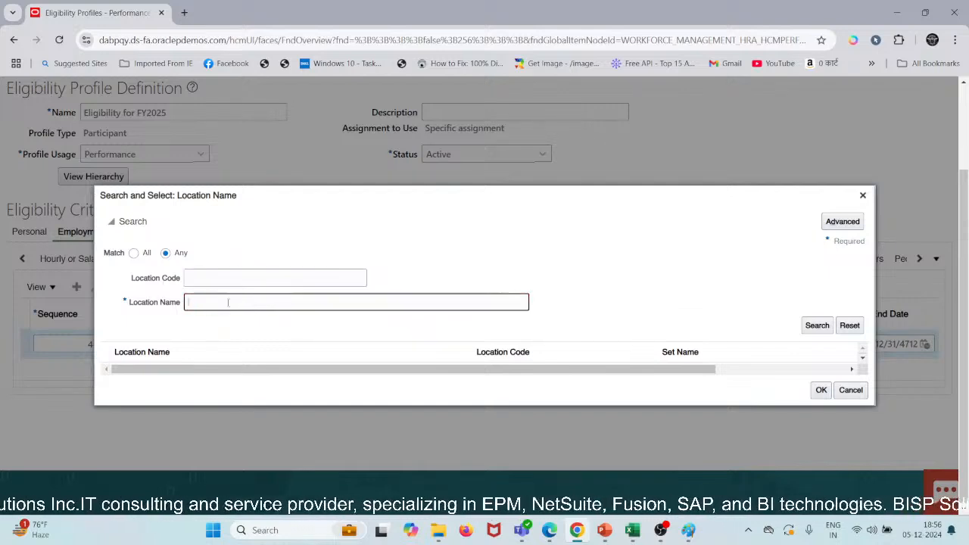
{"action": "type", "text": "US"}
{"action": "key", "text": "Return"}
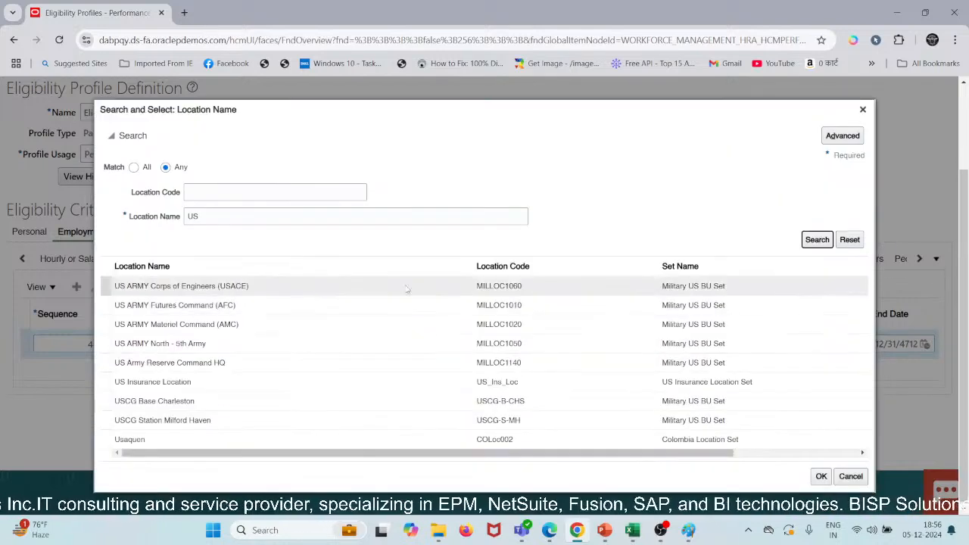
{"action": "left_click", "coordinate": [173, 383]}
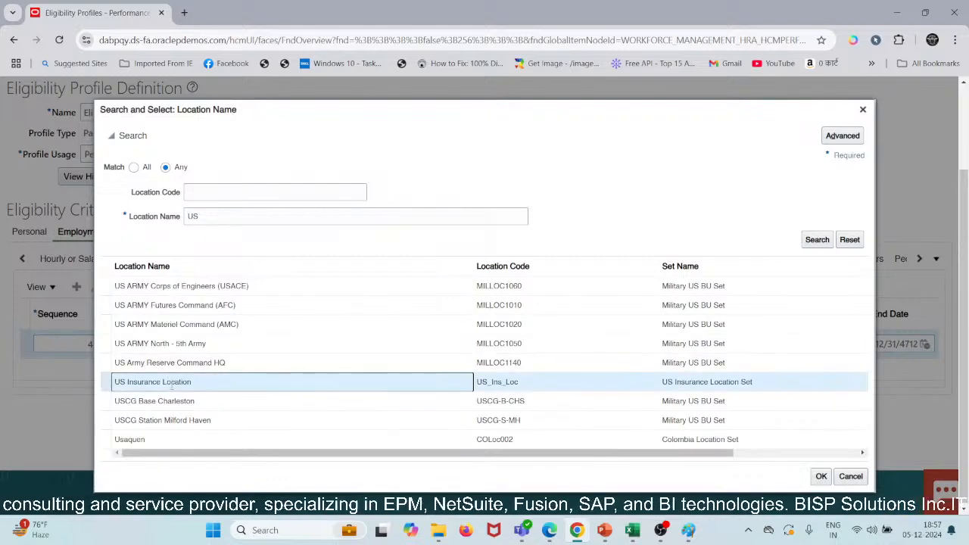
{"action": "left_click", "coordinate": [820, 477]}
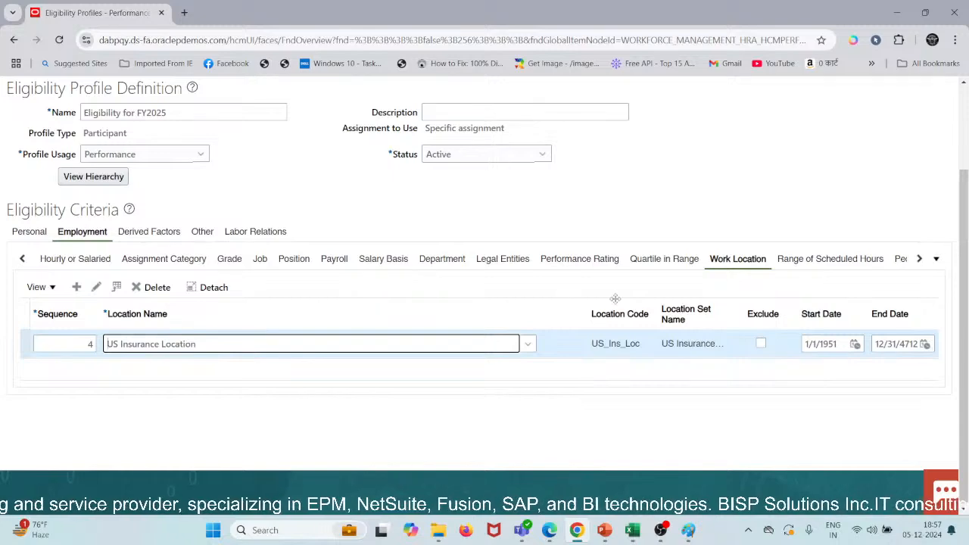
Save the participant eligibility profile and close it
{"action": "scroll", "coordinate": [615, 298], "scroll_direction": "up", "scroll_amount": 3}
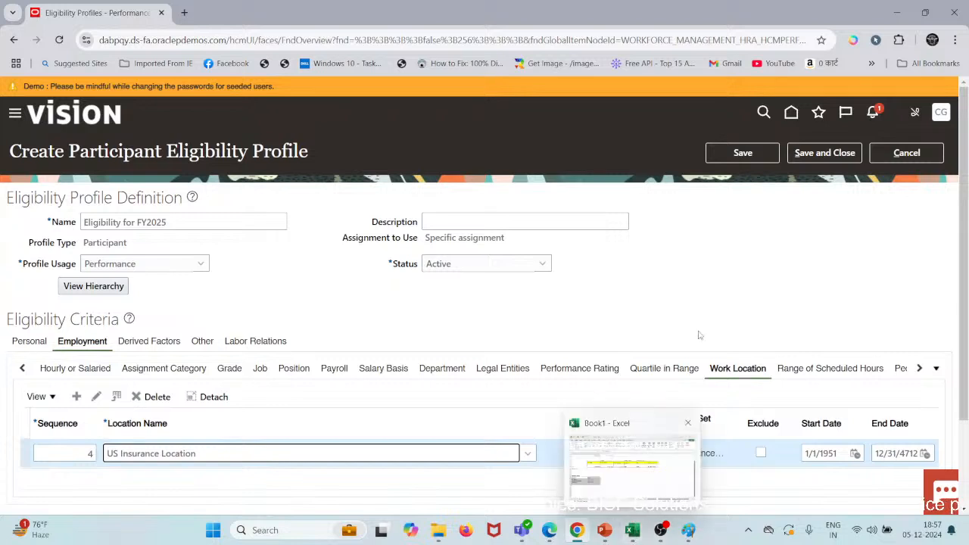
{"action": "left_click", "coordinate": [738, 153]}
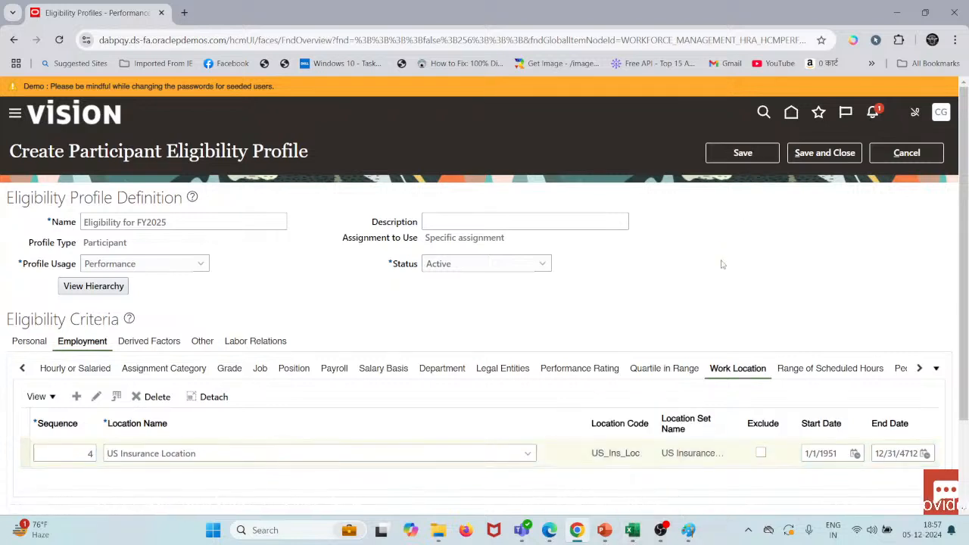
{"action": "left_click", "coordinate": [829, 152]}
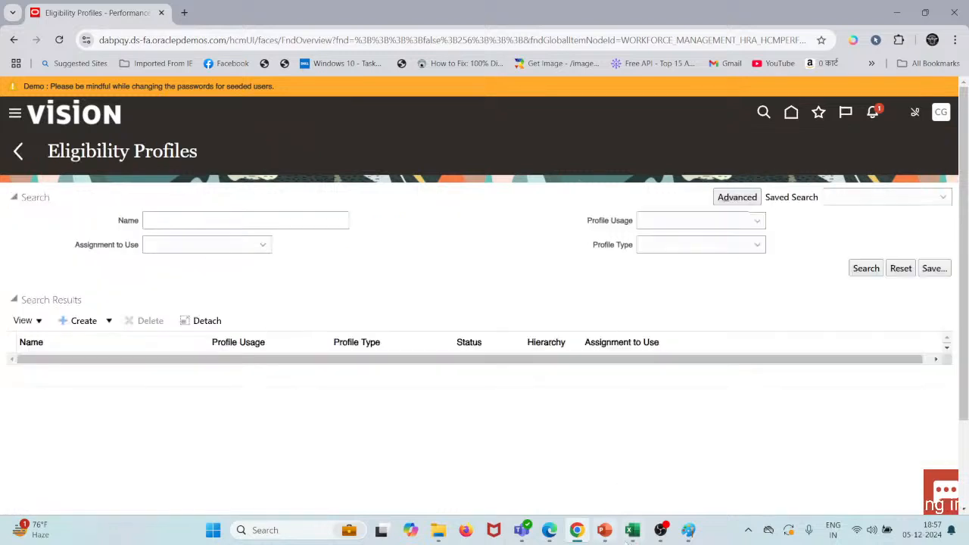
Switch to the Excel workbook and review the planned Eligibility Criteria block together with the review period table
{"action": "mouse_move", "coordinate": [632, 530]}
{"action": "left_click", "coordinate": [644, 443]}
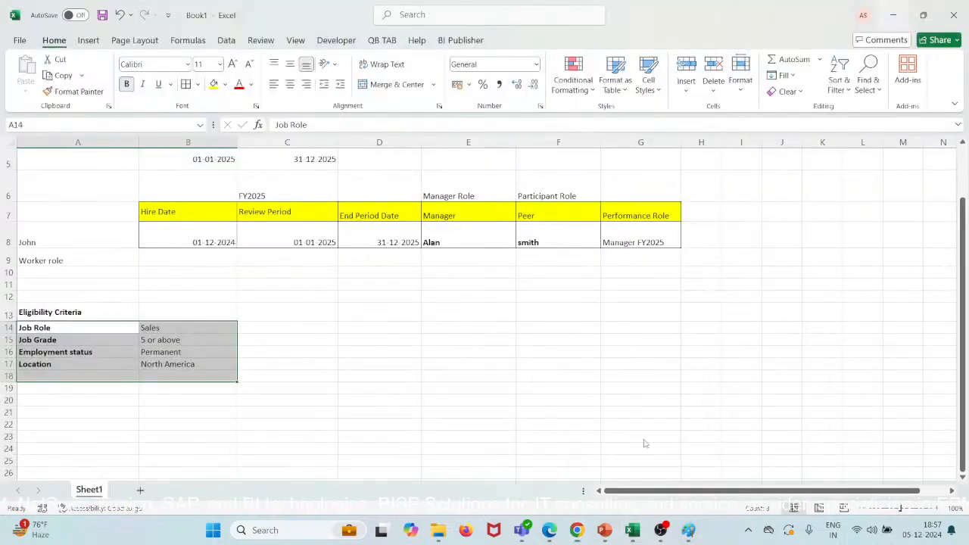
{"action": "left_click", "coordinate": [401, 340]}
{"action": "scroll", "coordinate": [401, 340], "scroll_direction": "up", "scroll_amount": 2}
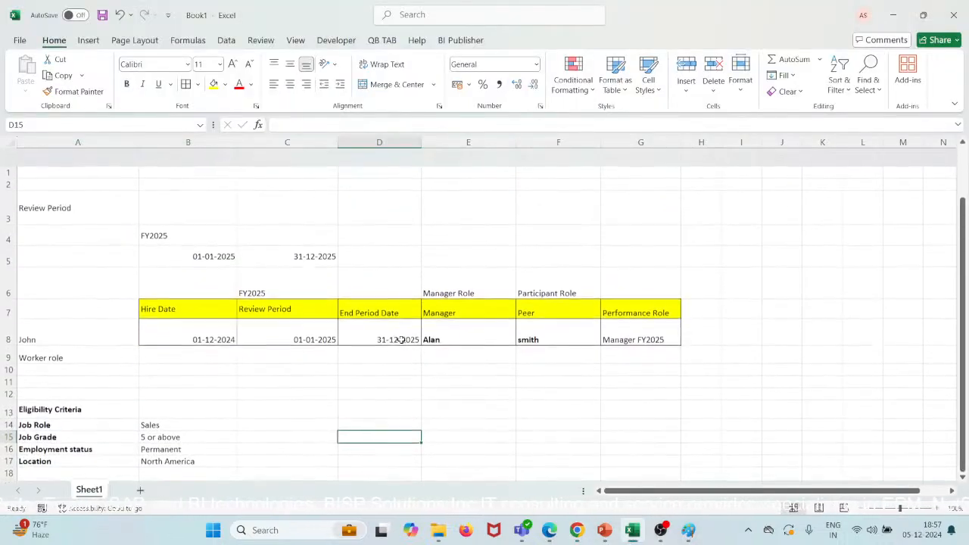
{"action": "scroll", "coordinate": [401, 340], "scroll_direction": "down", "scroll_amount": 2}
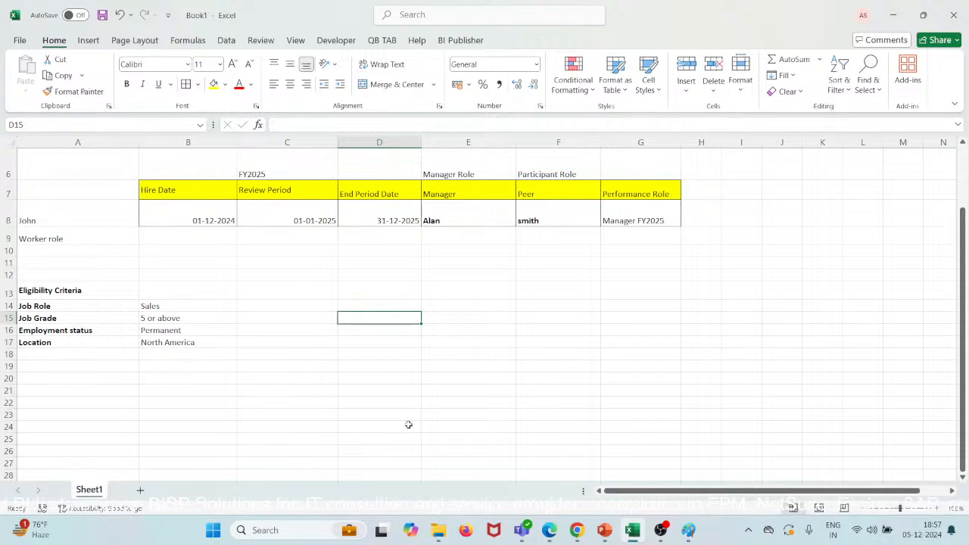
{"action": "left_click_drag", "start_coordinate": [76, 288], "coordinate": [170, 345]}
{"action": "scroll", "coordinate": [170, 345], "scroll_direction": "up", "scroll_amount": 1}
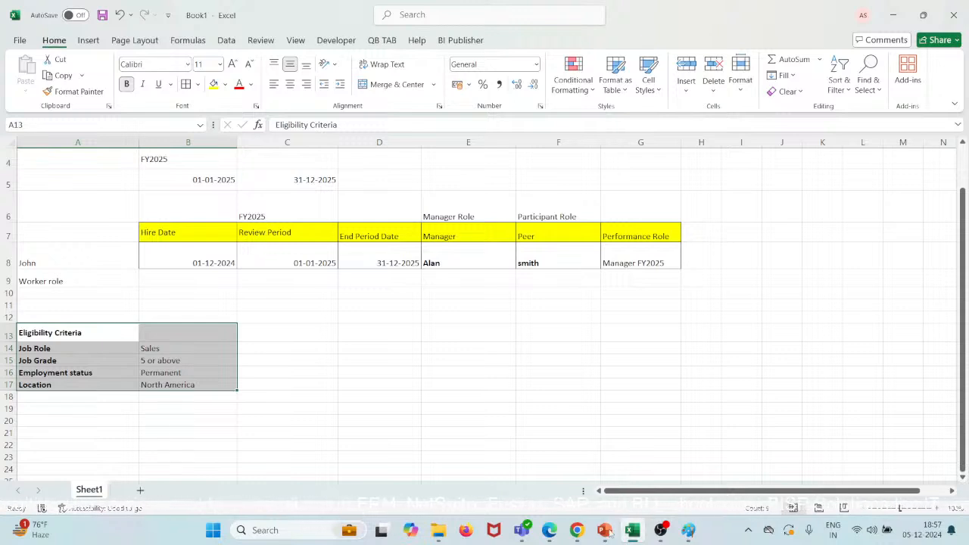
Switch to YouTube Studio in the Edge browser and end the running live stream
{"action": "left_click", "coordinate": [577, 530]}
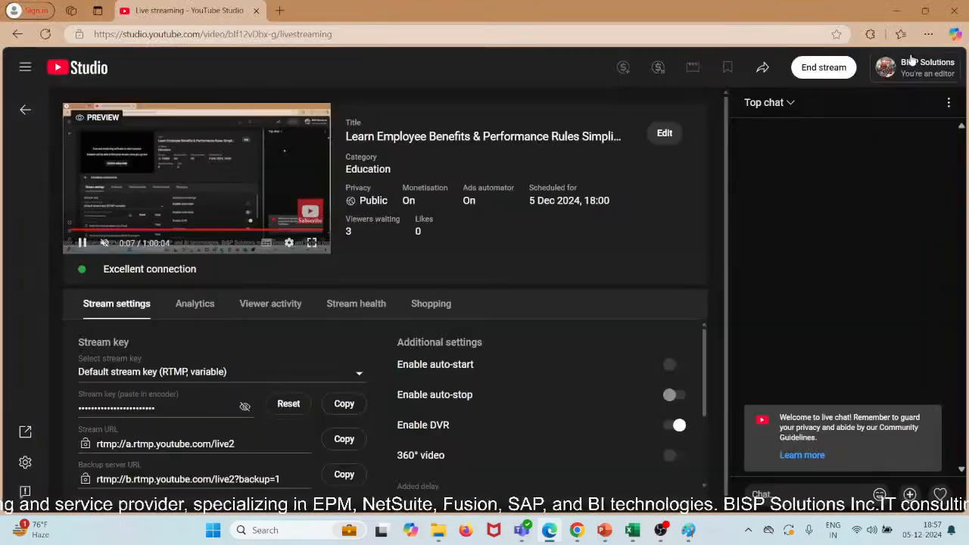
{"action": "left_click", "coordinate": [825, 70]}
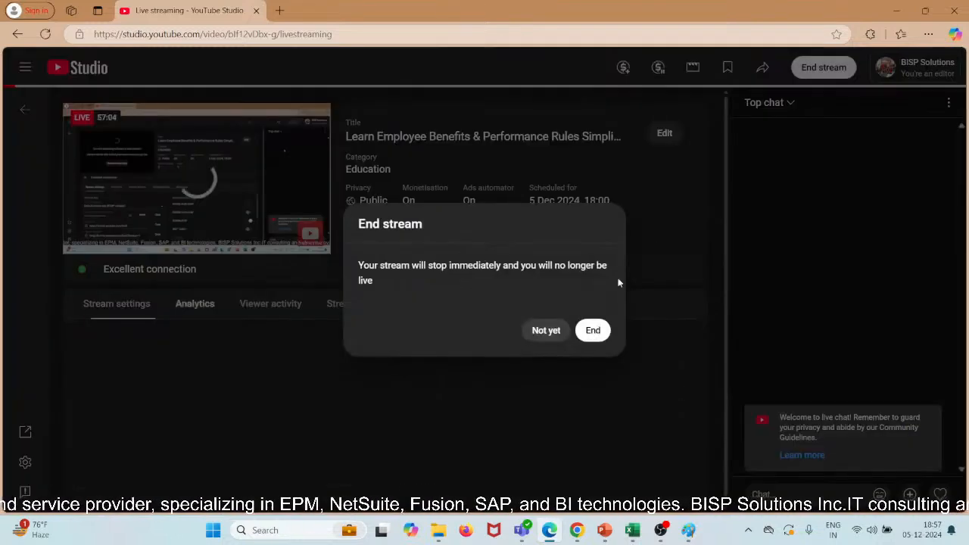
{"action": "left_click", "coordinate": [595, 331]}
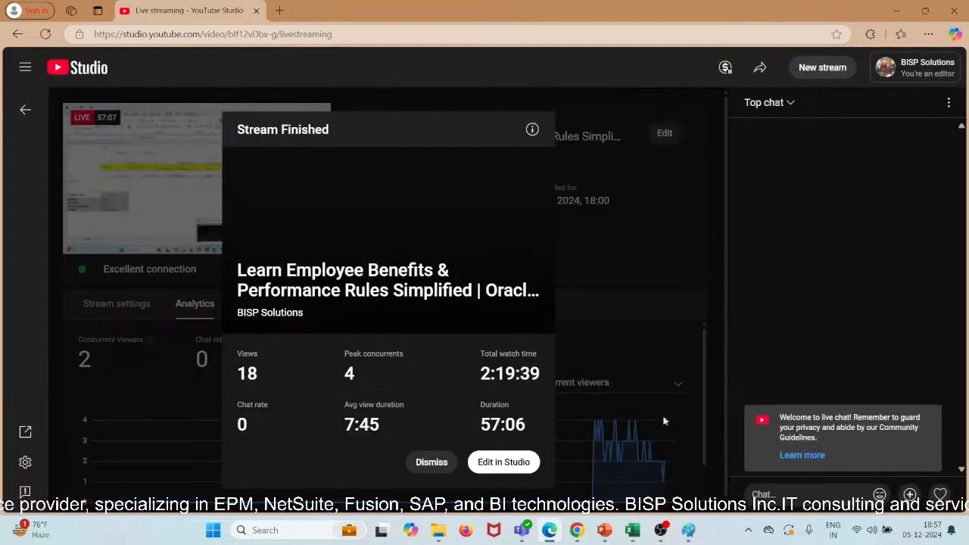
{"action": "mouse_move", "coordinate": [661, 530]}
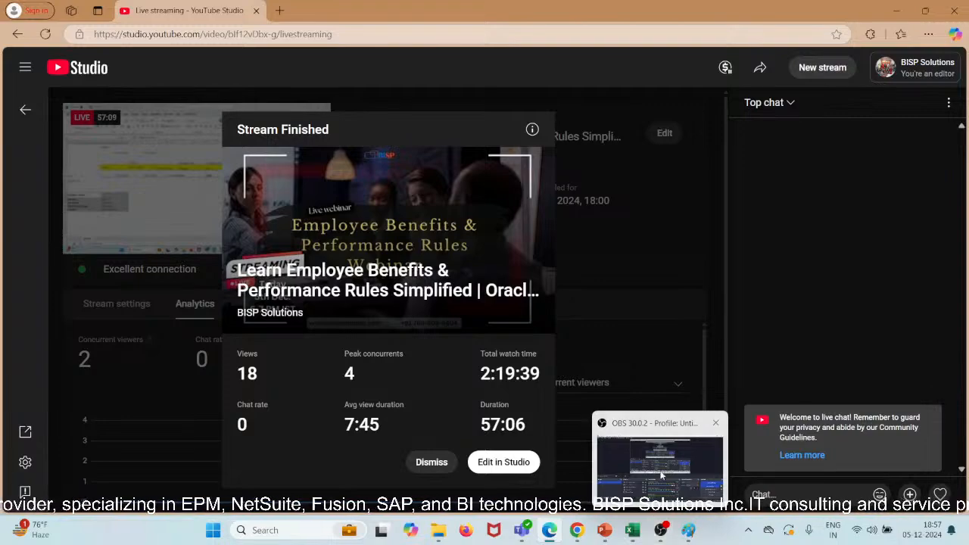